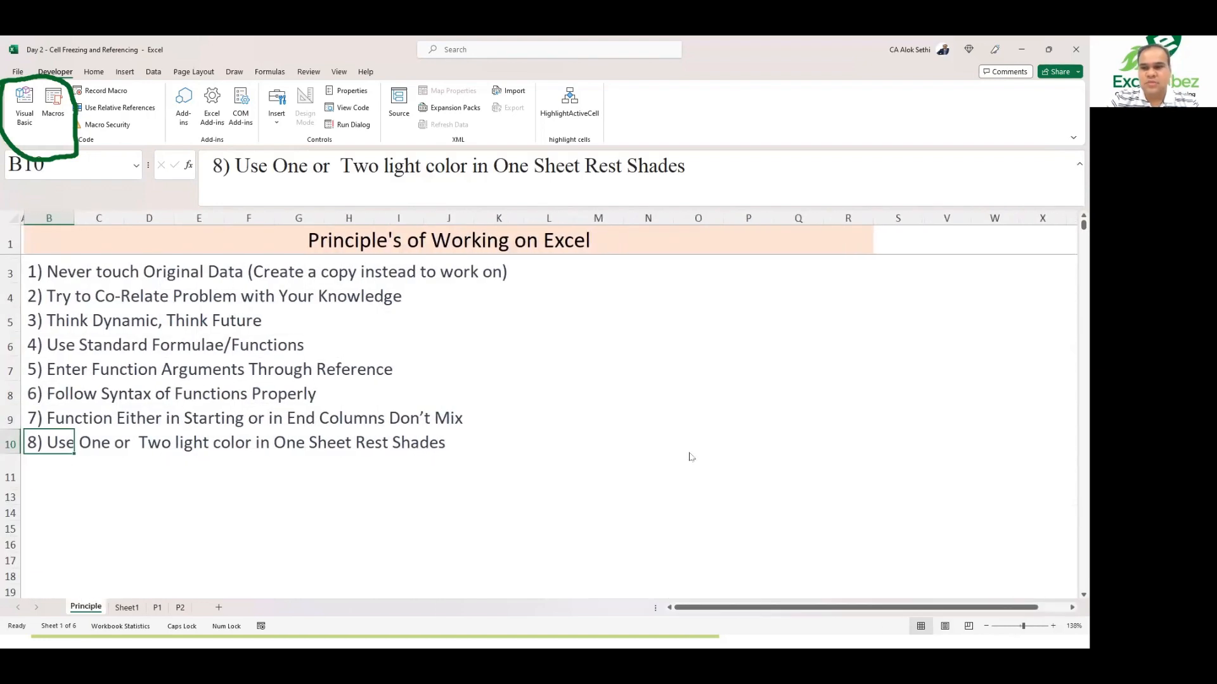
pyautogui.hotkey('alt', 'Tab')
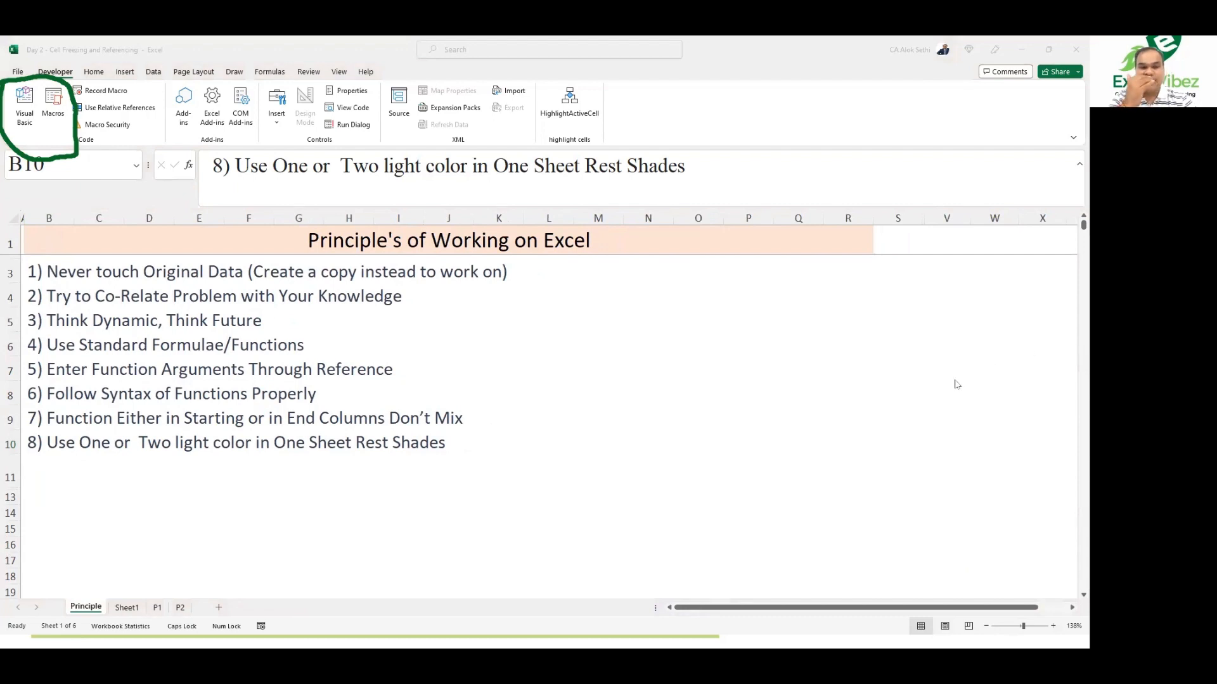
pyautogui.hotkey('alt', 'Tab')
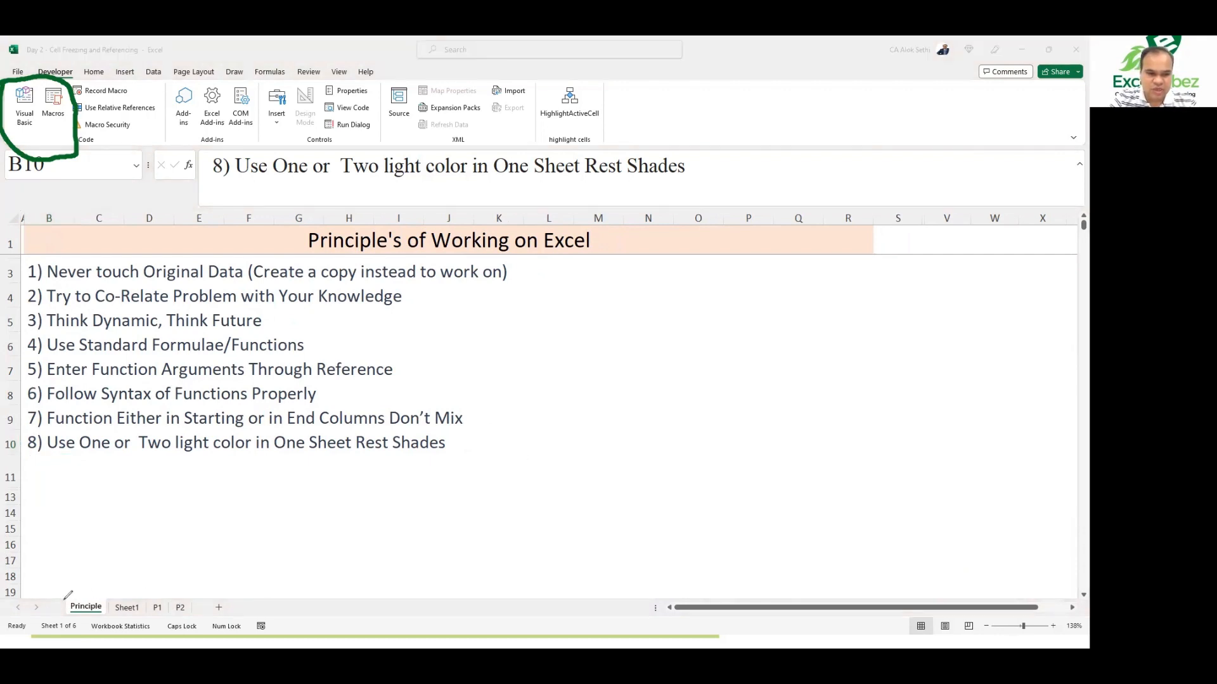
pyautogui.moveTo(64, 599)
pyautogui.mouseDown()
pyautogui.moveTo(73, 616)
pyautogui.moveTo(117, 626)
pyautogui.moveTo(185, 624)
pyautogui.moveTo(202, 599)
pyautogui.moveTo(74, 592)
pyautogui.moveTo(63, 604)
pyautogui.mouseUp()
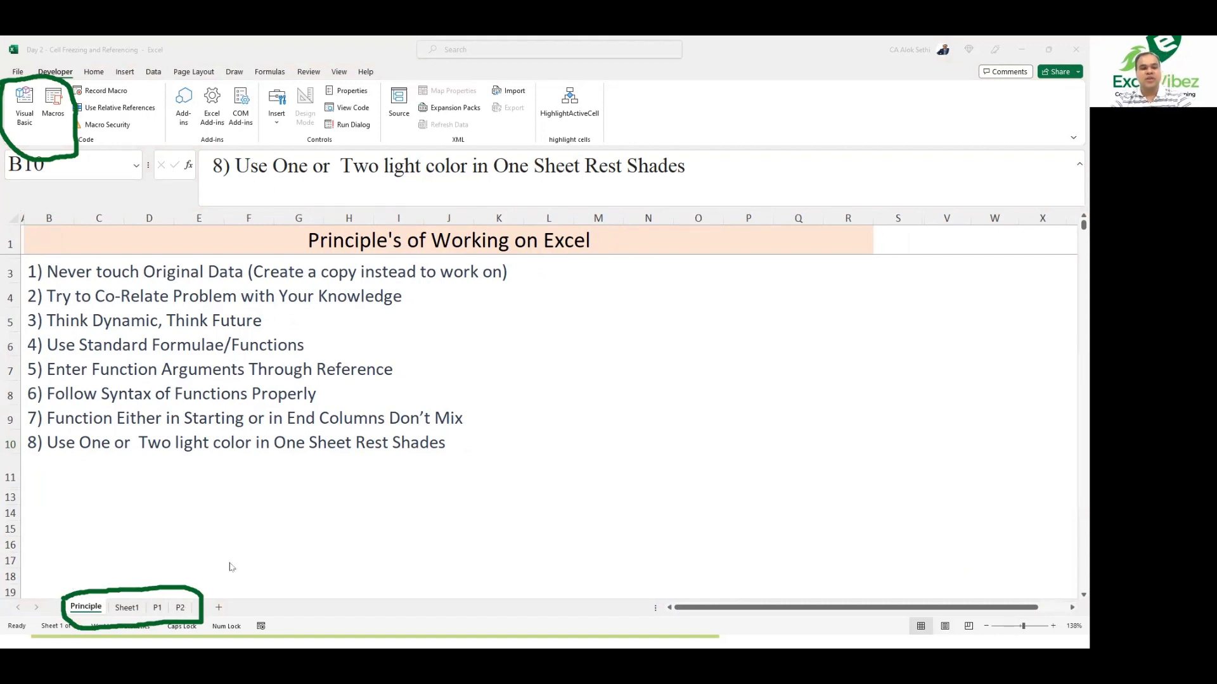
# Step: Open each worksheet in turn, Sheet1, P1 and P2, and return to the Principle sheet
pyautogui.click(132, 615)
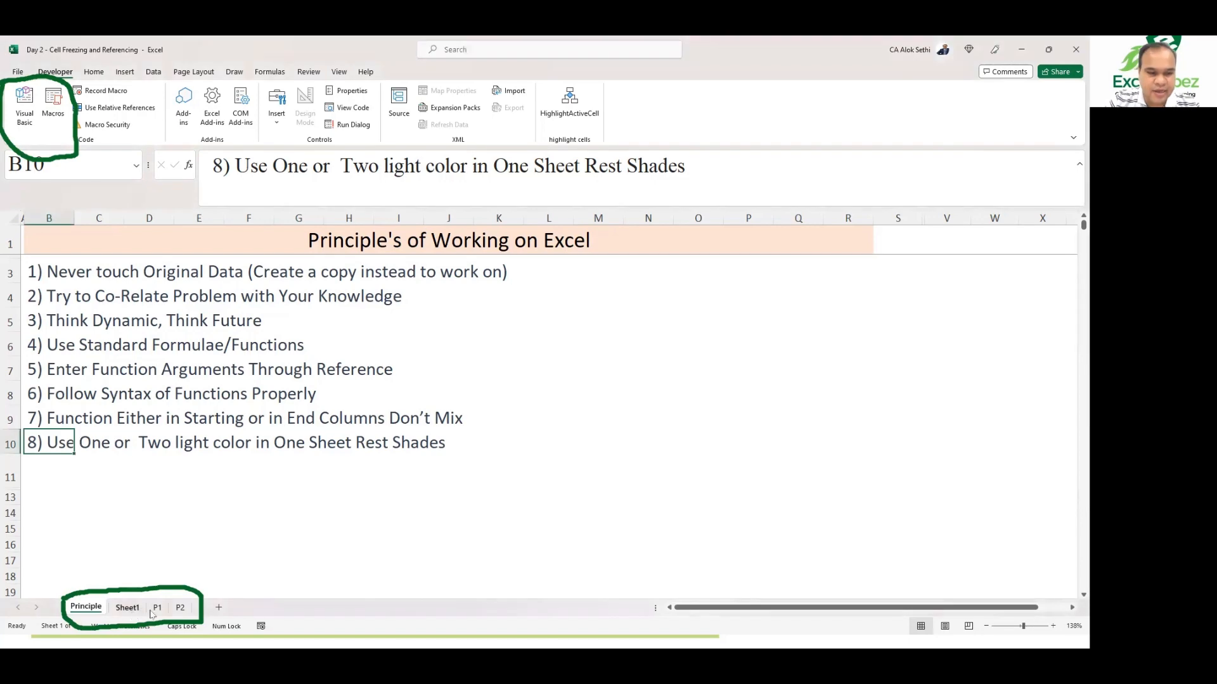
pyautogui.click(157, 611)
pyautogui.click(180, 612)
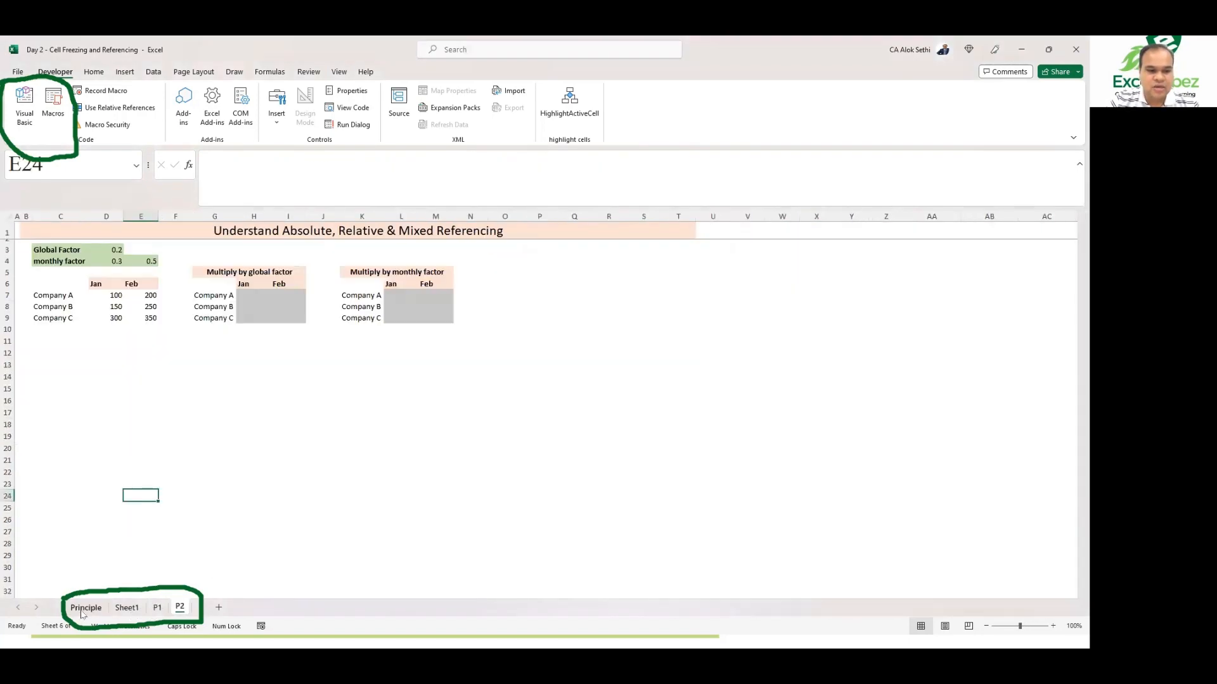
pyautogui.click(83, 612)
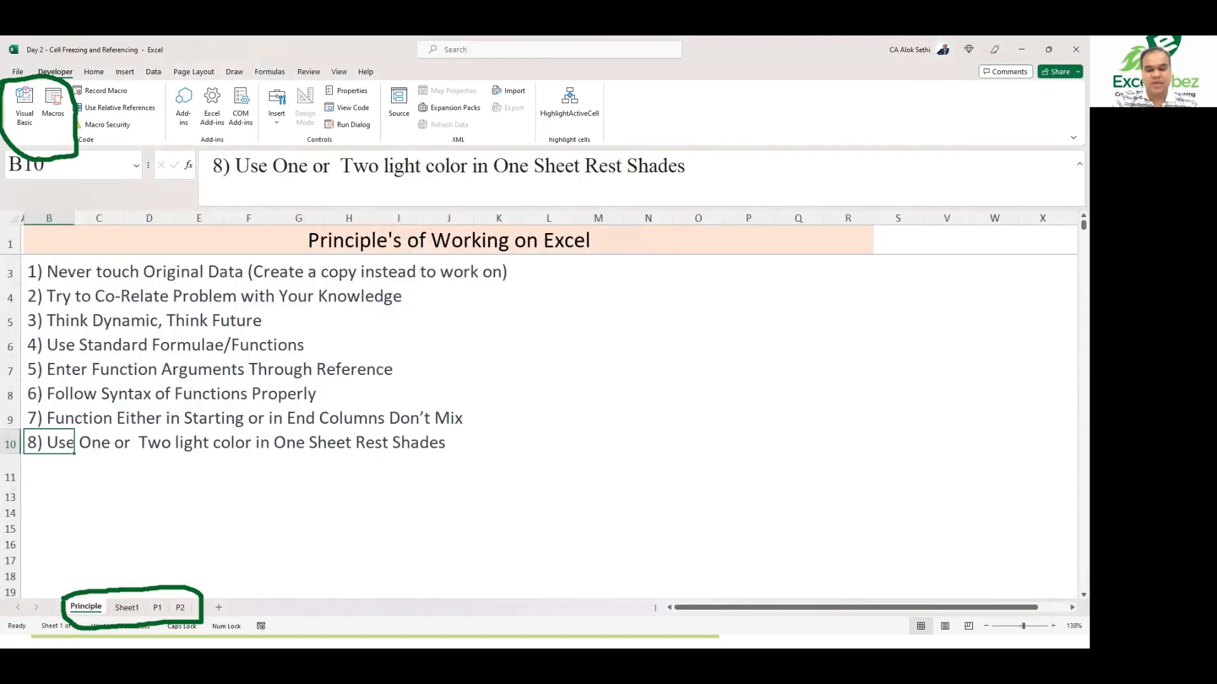
# Step: Jump to the bottom and top edges of the principles list using keyboard navigation
pyautogui.press('ctrl')
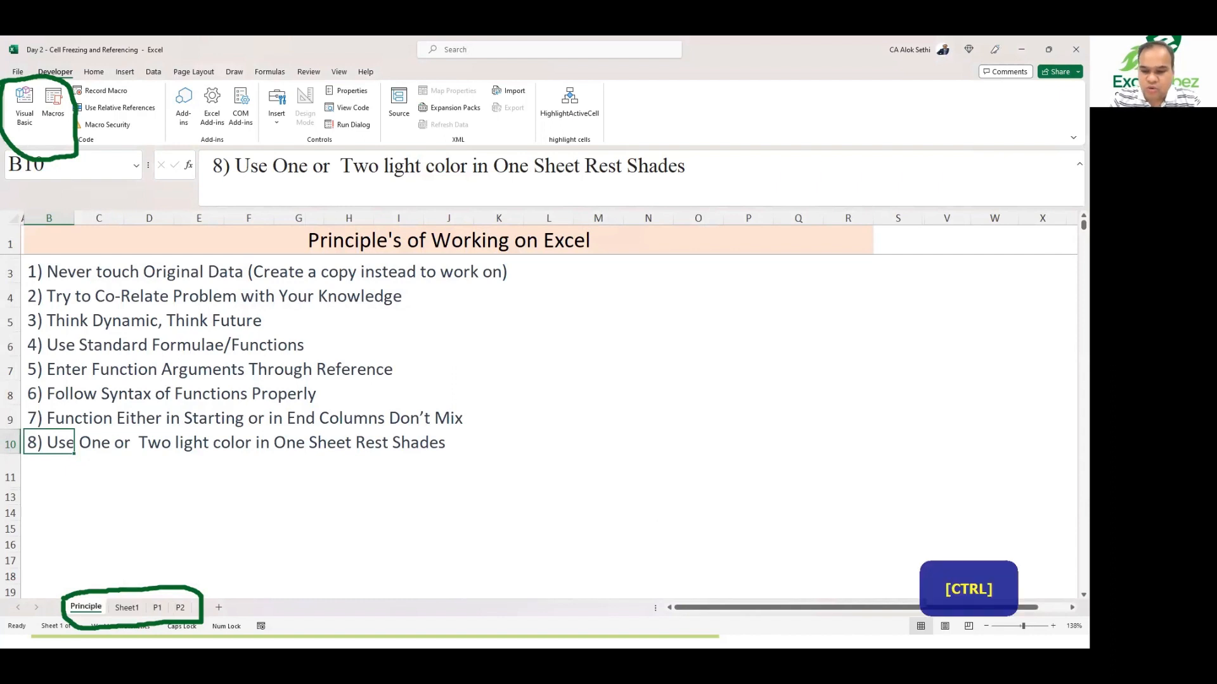
pyautogui.hotkey('ctrl', 'Down')
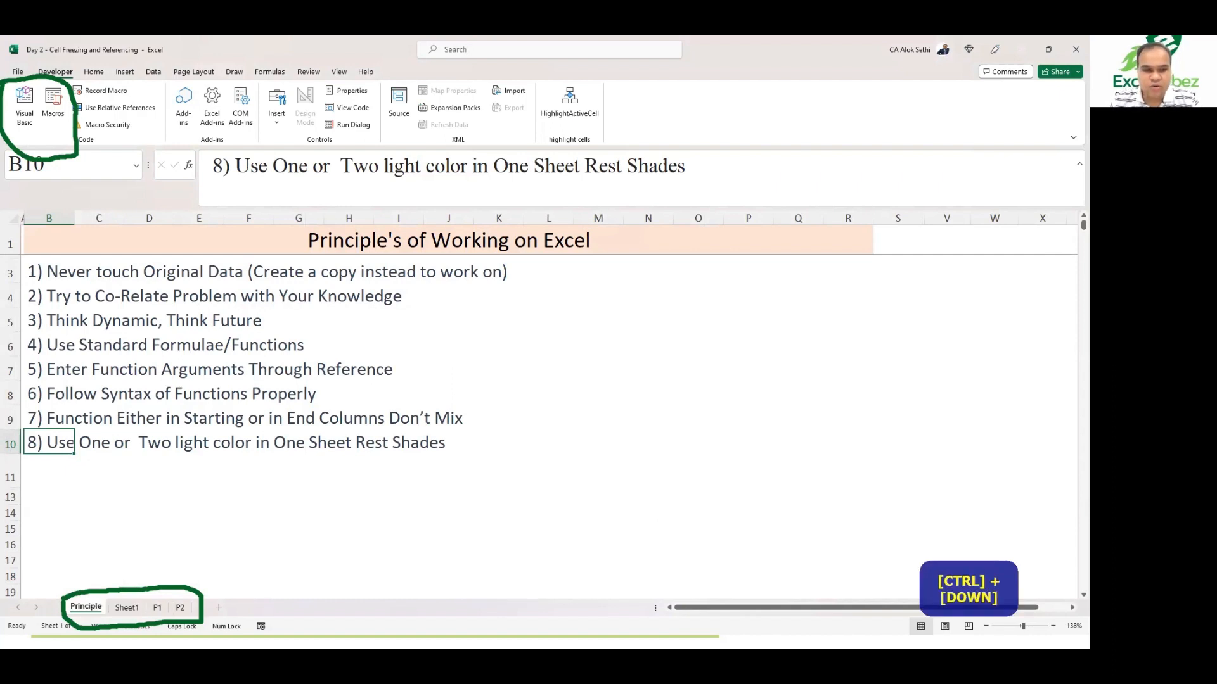
pyautogui.hotkey('ctrl', 'Up')
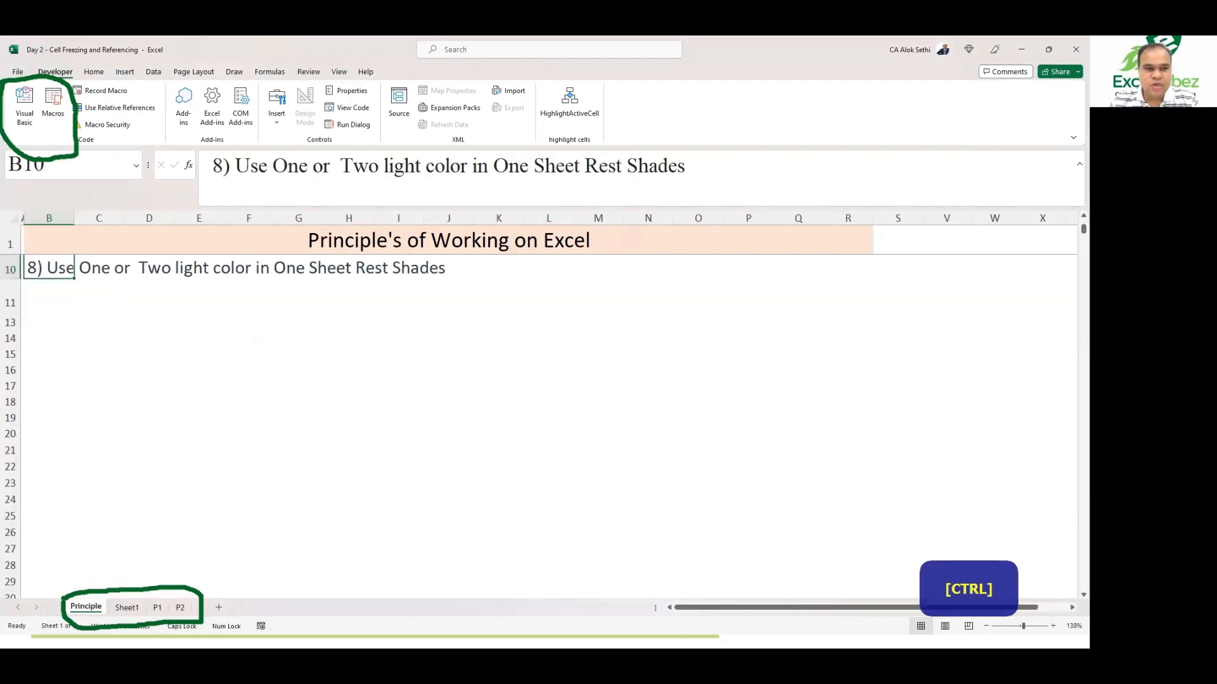
pyautogui.hotkey('ctrl', 'Up')
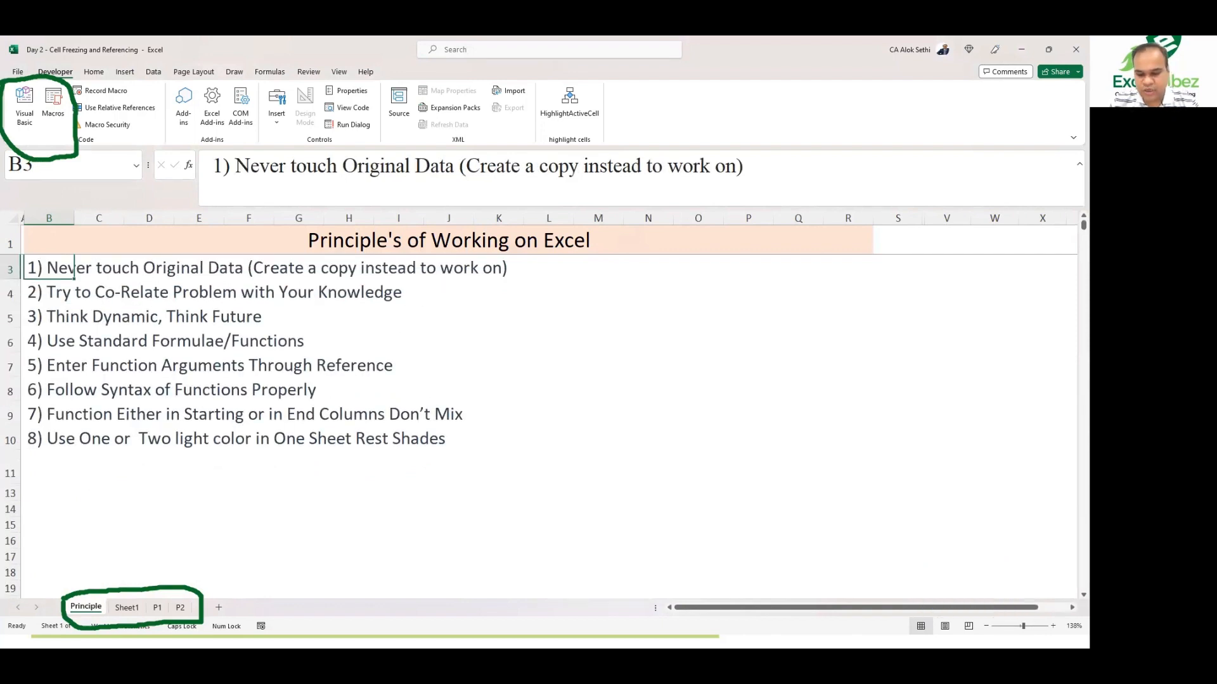
pyautogui.press('ctrl')
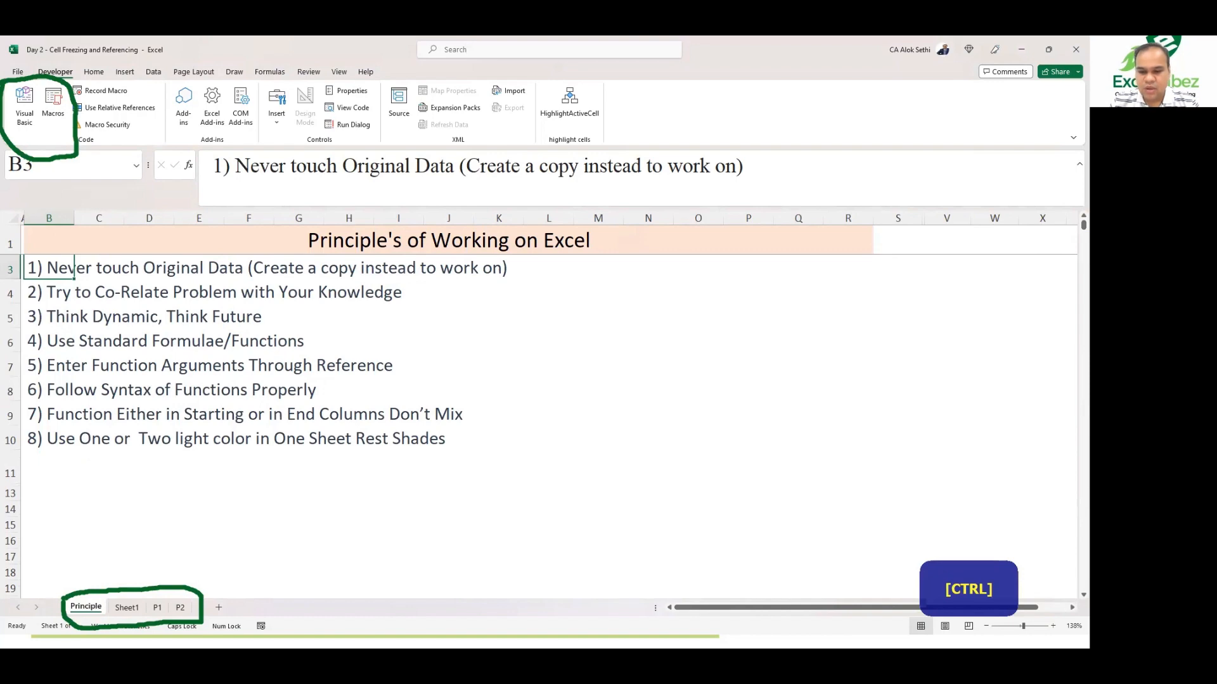
# Step: Cycle forward and backward through all the worksheets with the next and previous sheet shortcuts
pyautogui.hotkey('ctrl', 'pagedown')
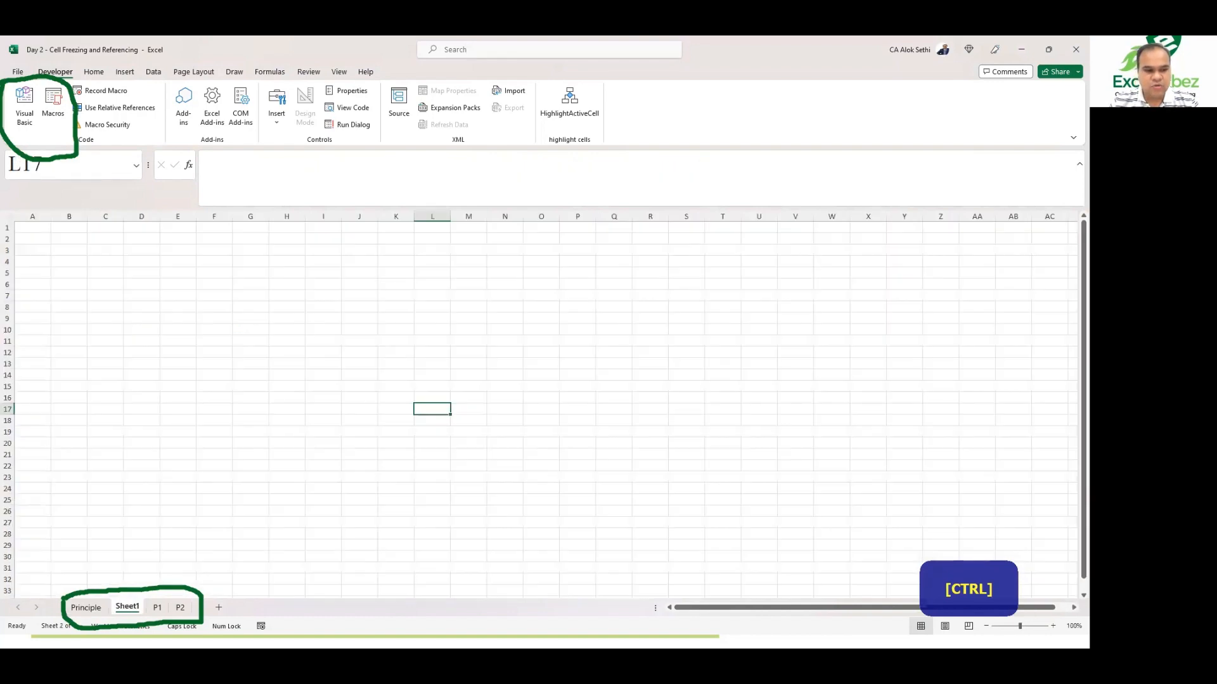
pyautogui.hotkey('ctrl', 'pagedown')
pyautogui.hotkey('ctrl', 'pageup')
pyautogui.hotkey('ctrl', 'pageup')
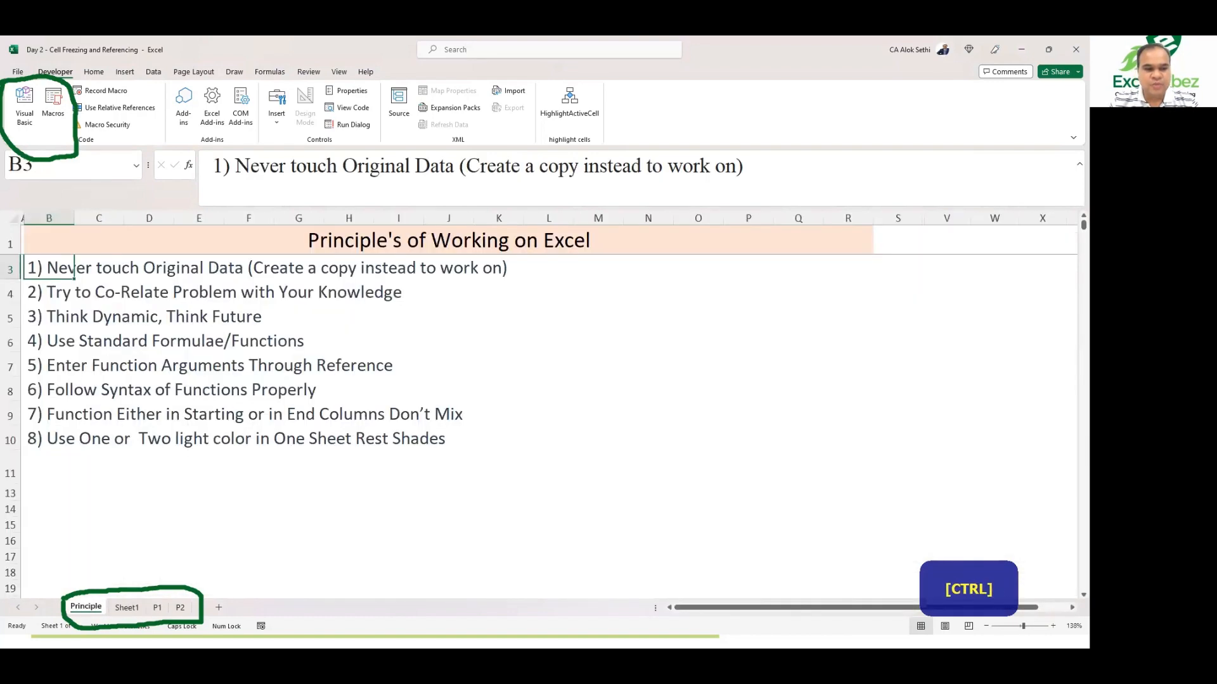
pyautogui.hotkey('ctrl', 'pagedown')
pyautogui.hotkey('ctrl', 'pagedown')
pyautogui.hotkey('ctrl', 'pagedown')
pyautogui.hotkey('ctrl', 'pageup')
pyautogui.hotkey('ctrl', 'pageup')
pyautogui.hotkey('ctrl', 'pageup')
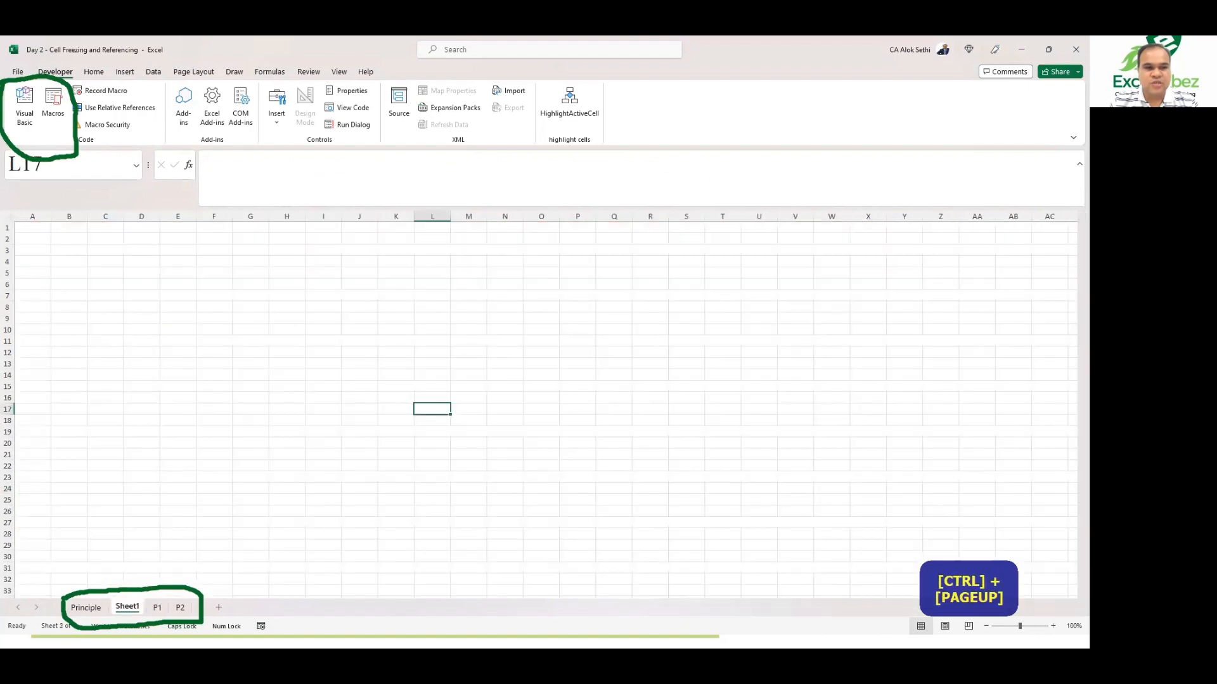
pyautogui.hotkey('ctrl', 'pagedown')
pyautogui.hotkey('ctrl', 'pagedown')
pyautogui.hotkey('ctrl', 'pagedown')
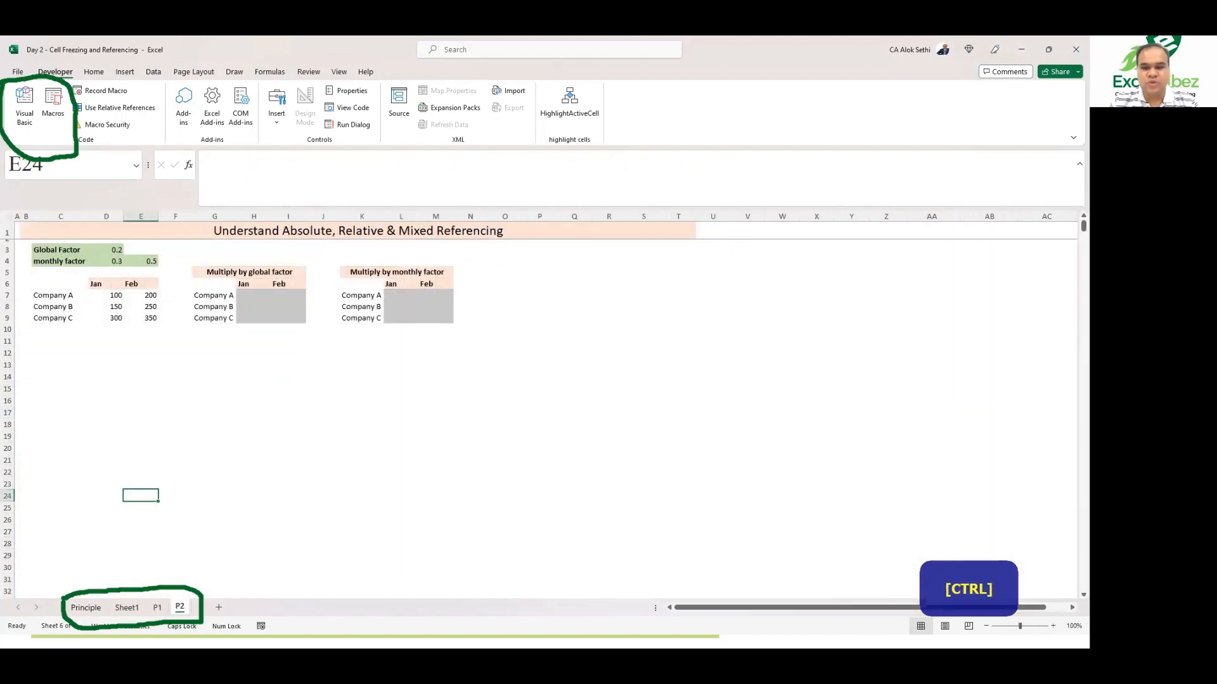
pyautogui.hotkey('ctrl', 'pageup')
pyautogui.hotkey('ctrl', 'pageup')
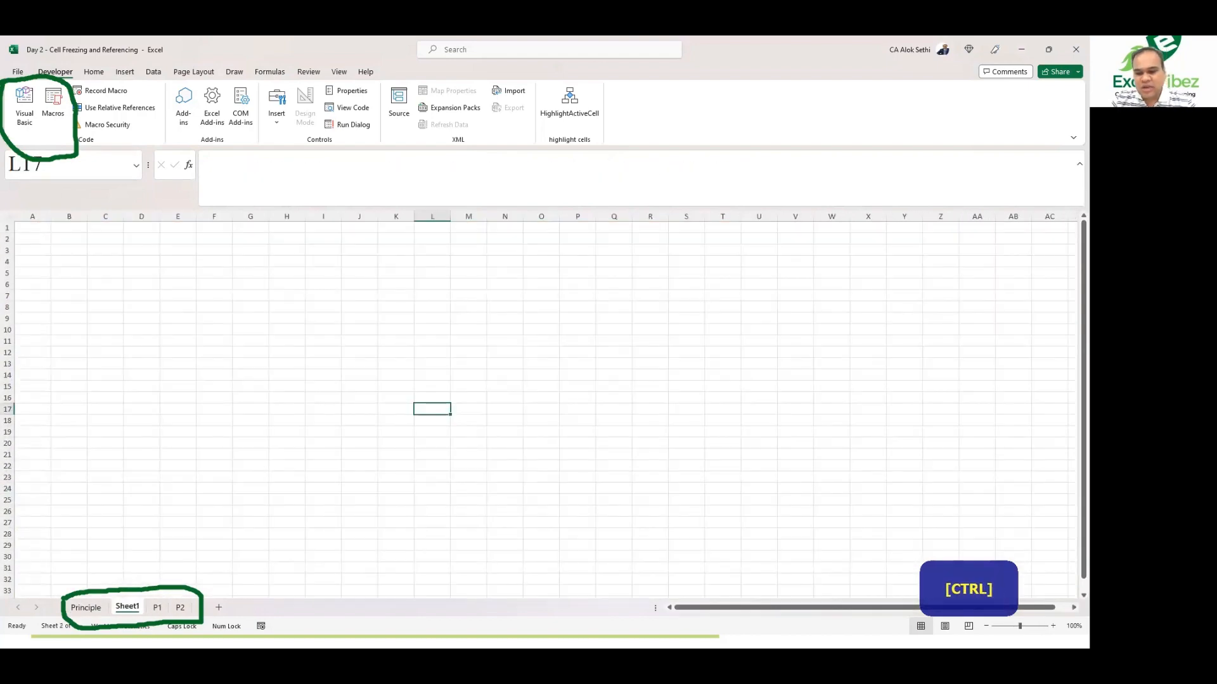
pyautogui.hotkey('ctrl', 'pageup')
pyautogui.hotkey('ctrl', 'pagedown')
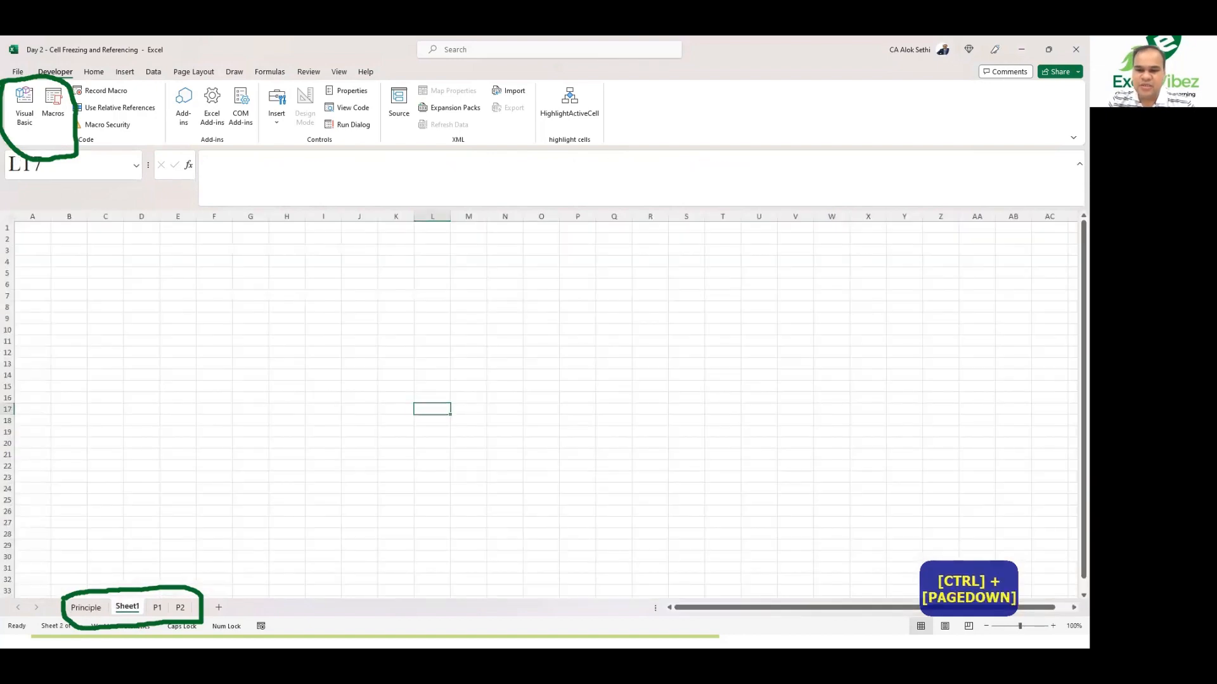
pyautogui.hotkey('ctrl', 'pagedown')
pyautogui.hotkey('ctrl', 'pagedown')
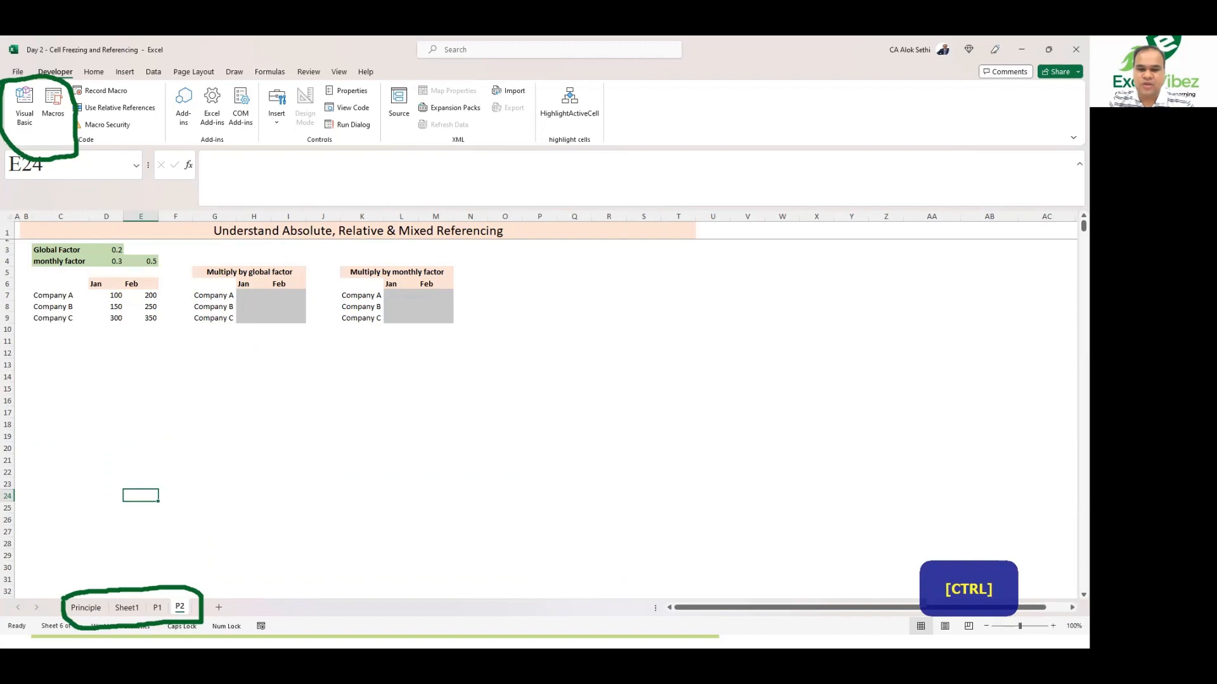
pyautogui.hotkey('ctrl', 'pageup')
pyautogui.hotkey('ctrl', 'pageup')
pyautogui.hotkey('ctrl', 'pageup')
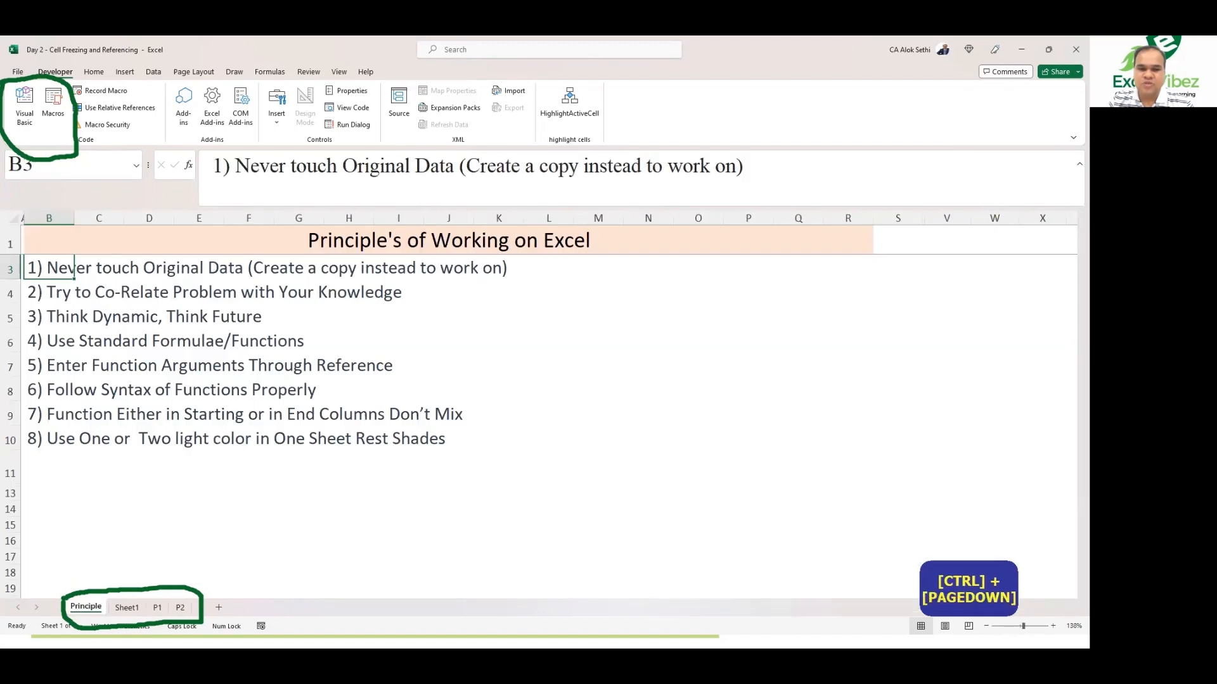
pyautogui.hotkey('ctrl', 'pagedown')
pyautogui.hotkey('ctrl', 'pagedown')
pyautogui.hotkey('ctrl', 'pagedown')
pyautogui.hotkey('ctrl', 'pageup')
pyautogui.hotkey('ctrl', 'pageup')
pyautogui.hotkey('ctrl', 'pageup')
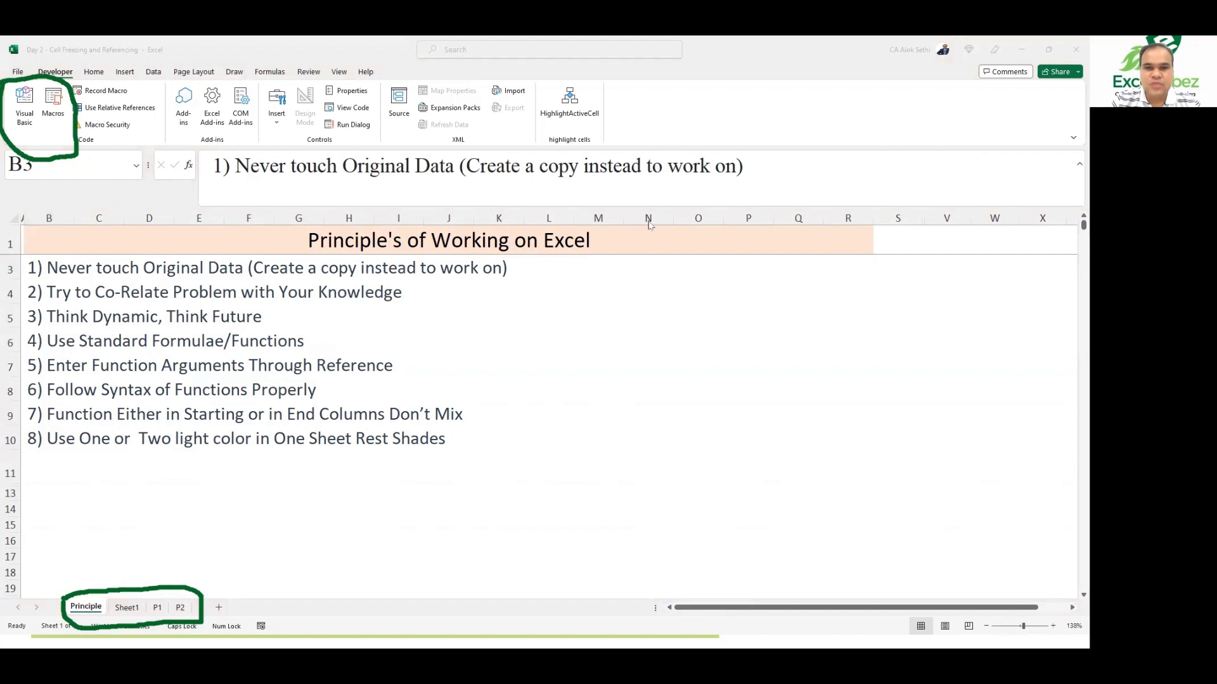
pyautogui.click(485, 405)
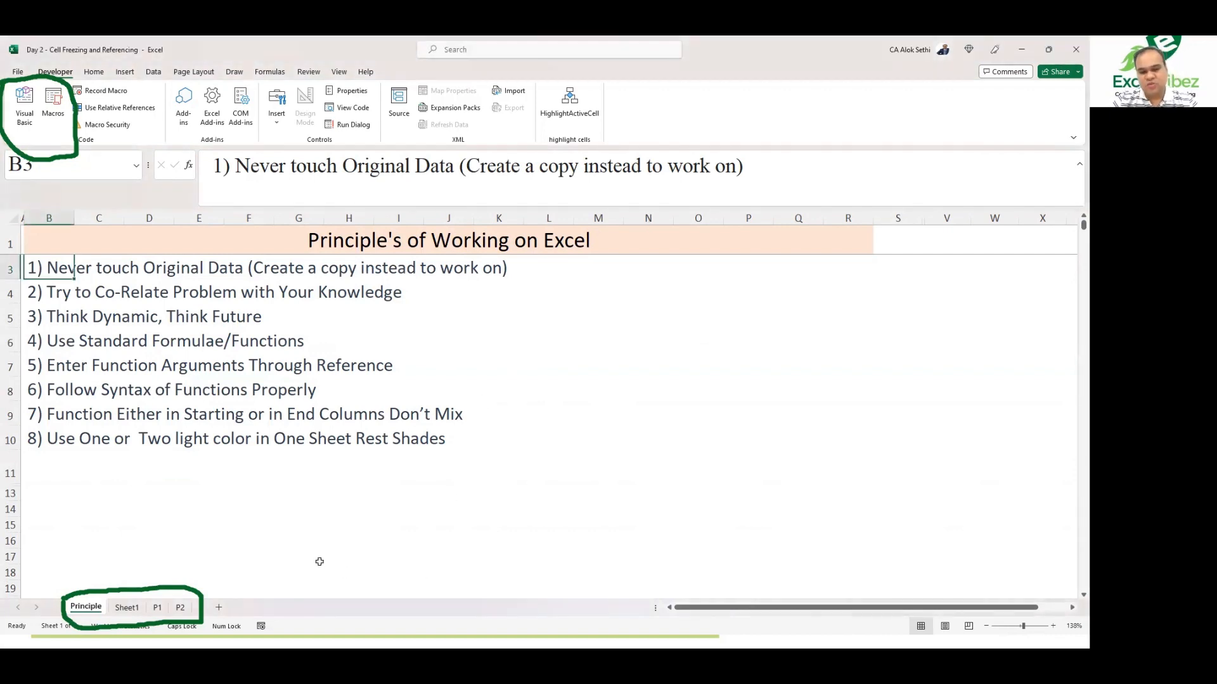
pyautogui.hotkey('alt', 'Tab')
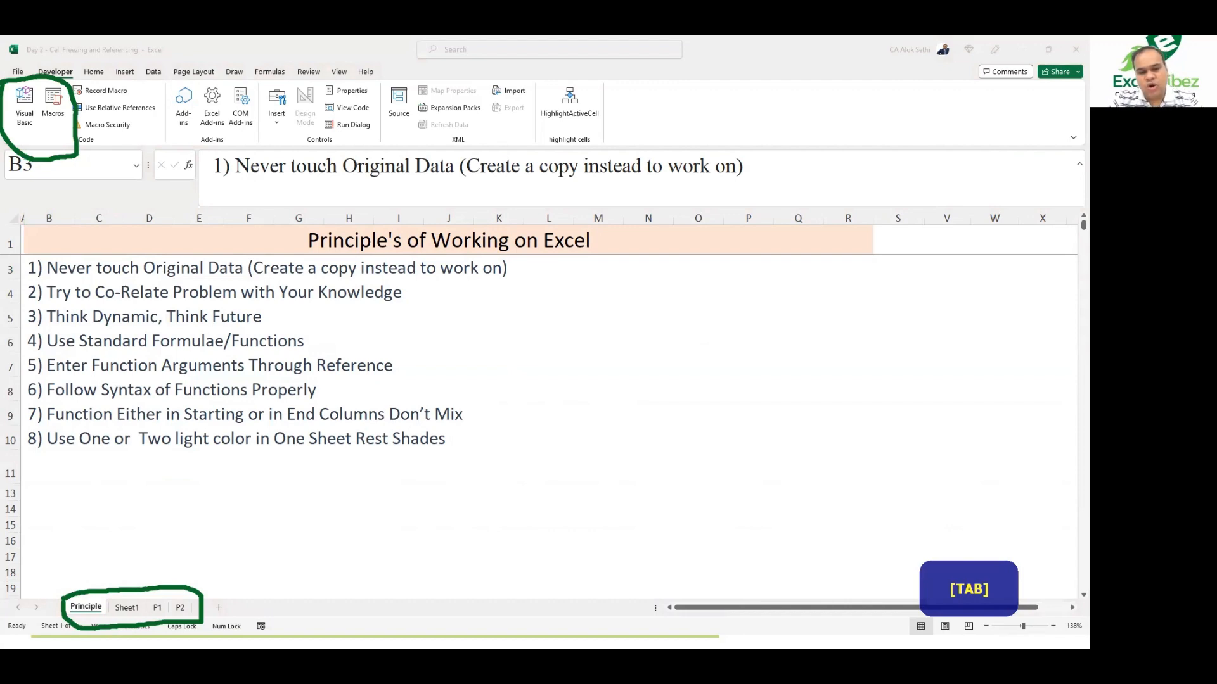
pyautogui.hotkey('alt', 'Tab')
pyautogui.hotkey('alt', 'Tab')
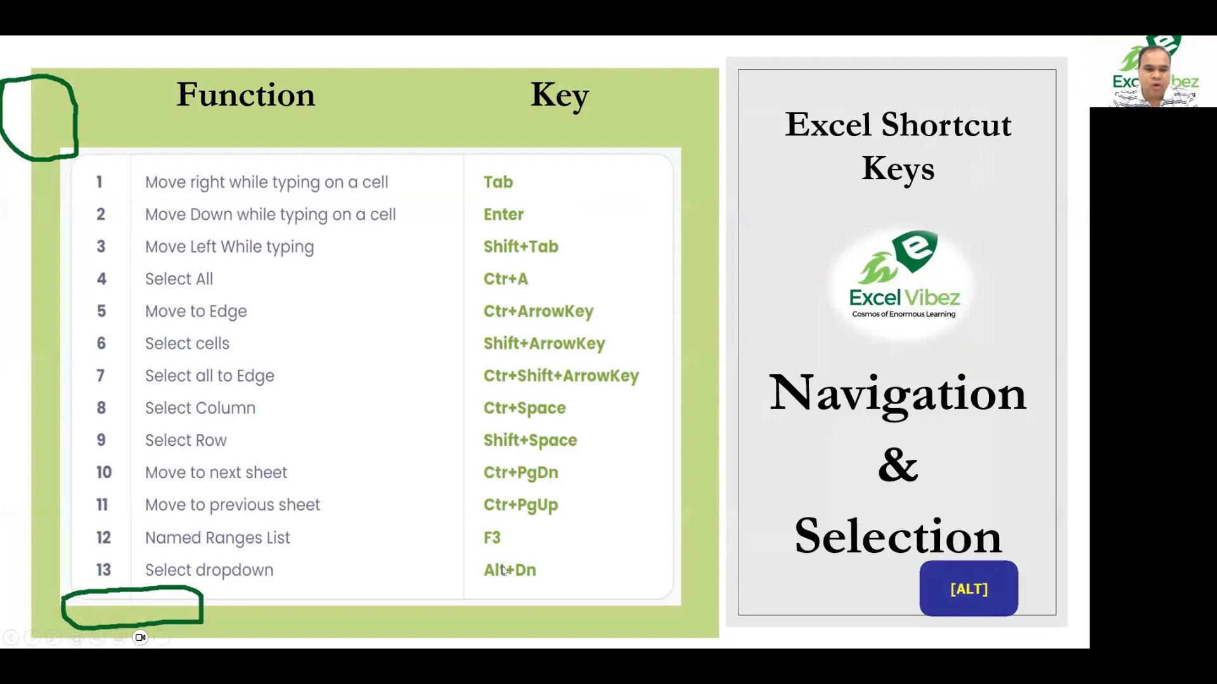
pyautogui.hotkey('alt', 'Tab')
pyautogui.hotkey('alt', 'Tab')
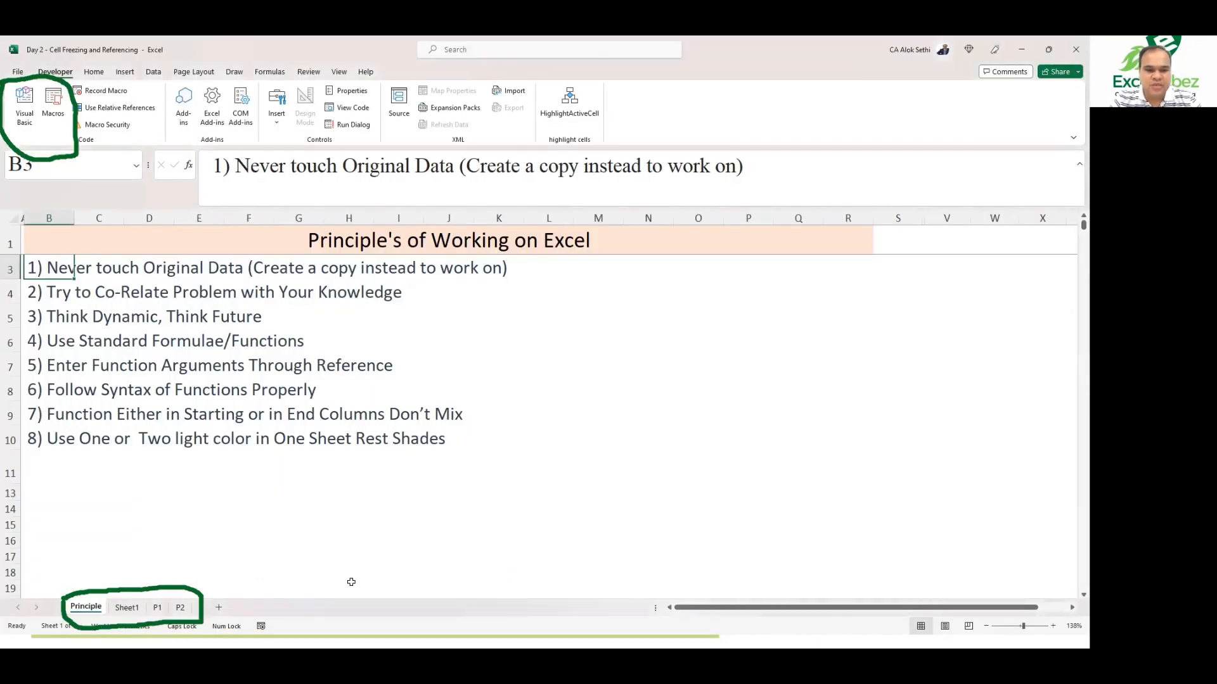
# Step: On the P1 sheet, copy the product names Prod 1 to Prod 10 and paste them starting at cell U6
pyautogui.click(157, 609)
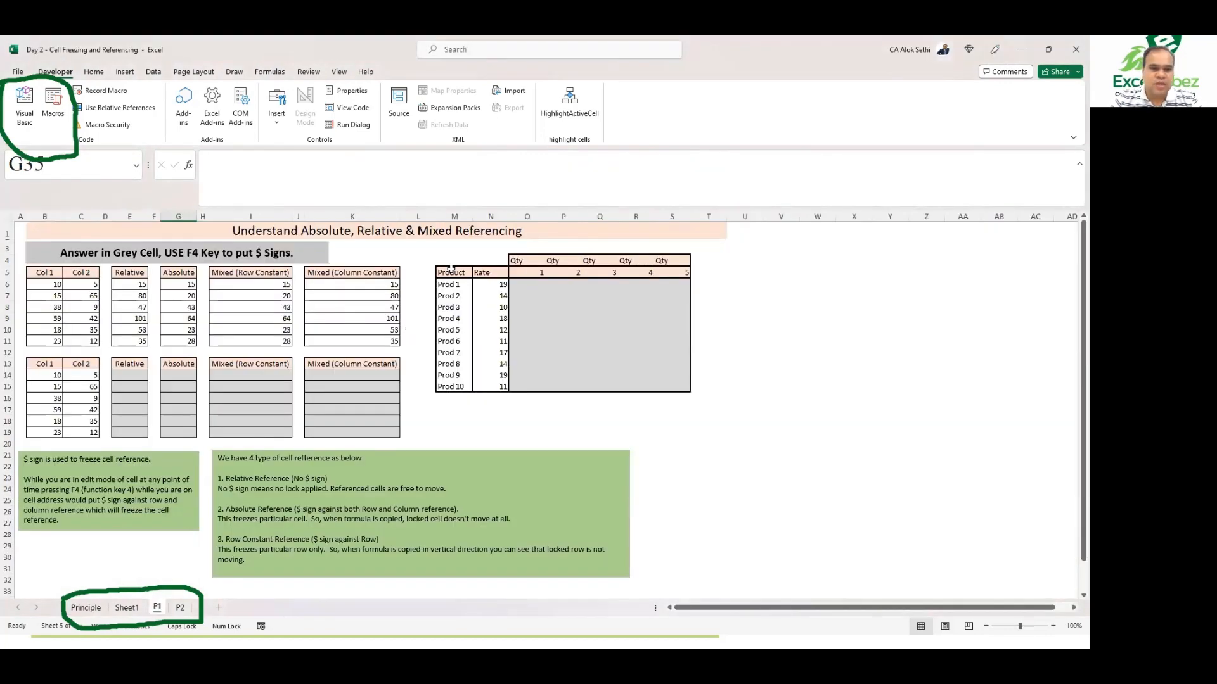
pyautogui.moveTo(449, 284); pyautogui.dragTo(448, 386)
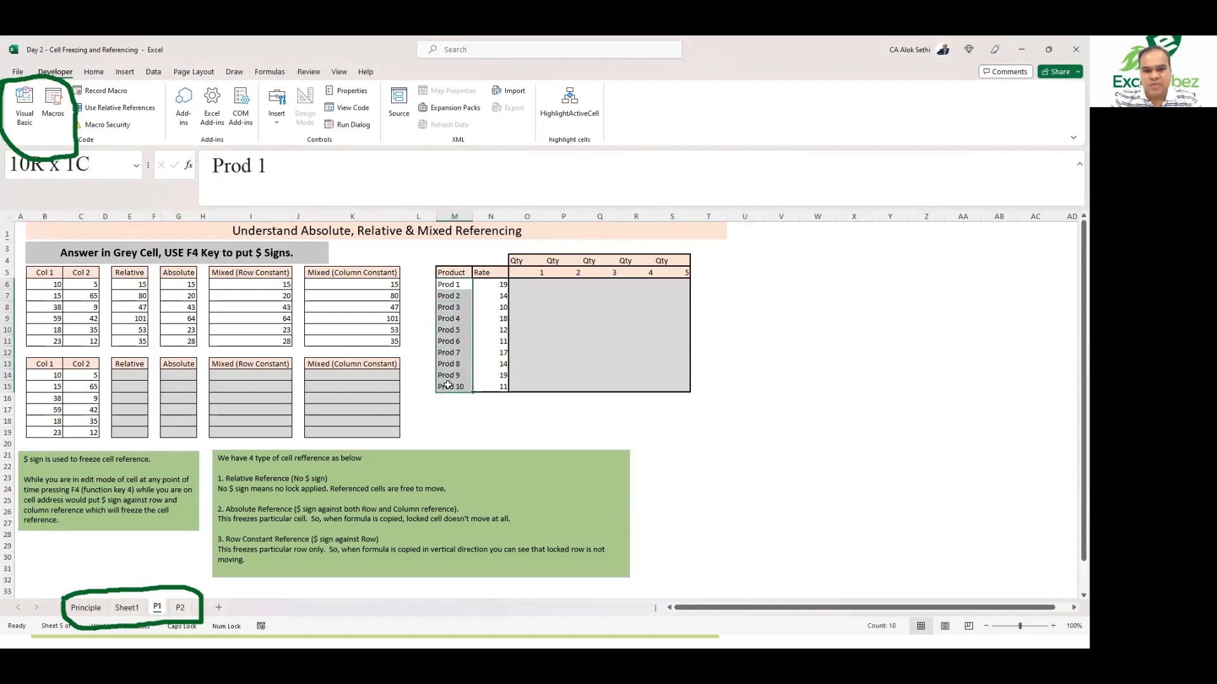
pyautogui.hotkey('ctrl', 'c')
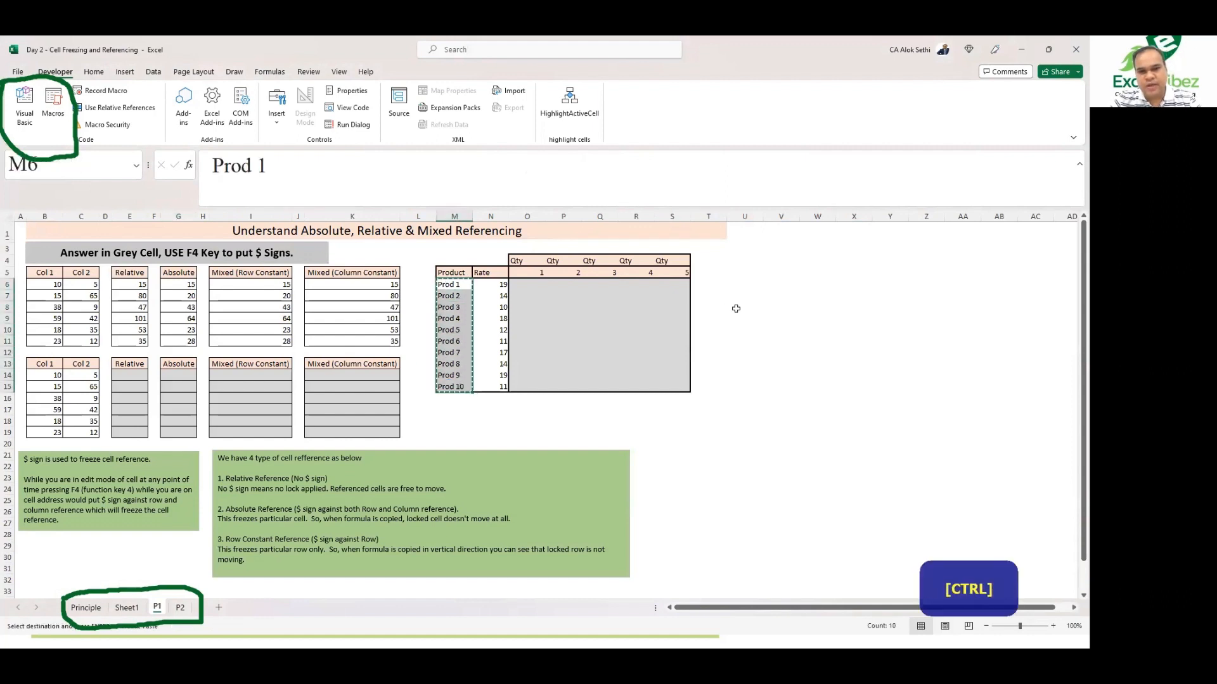
pyautogui.click(753, 287)
pyautogui.hotkey('ctrl', 'v')
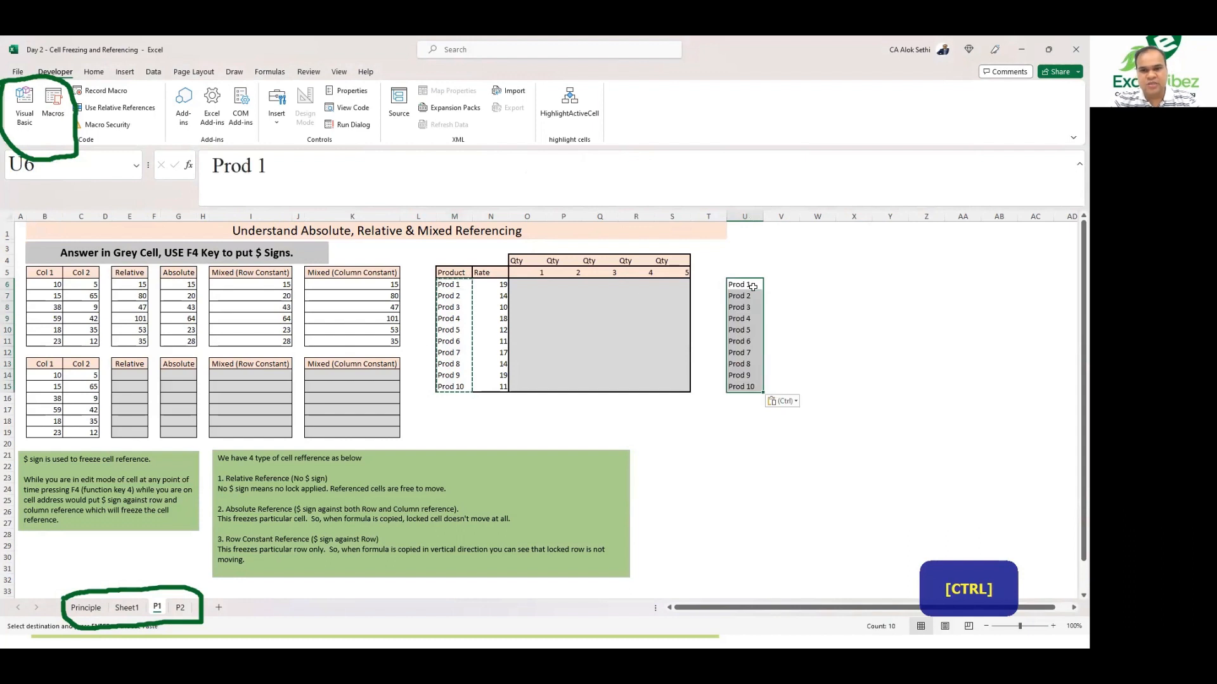
# Step: Enter the heading Product in cell U3
pyautogui.click(749, 254)
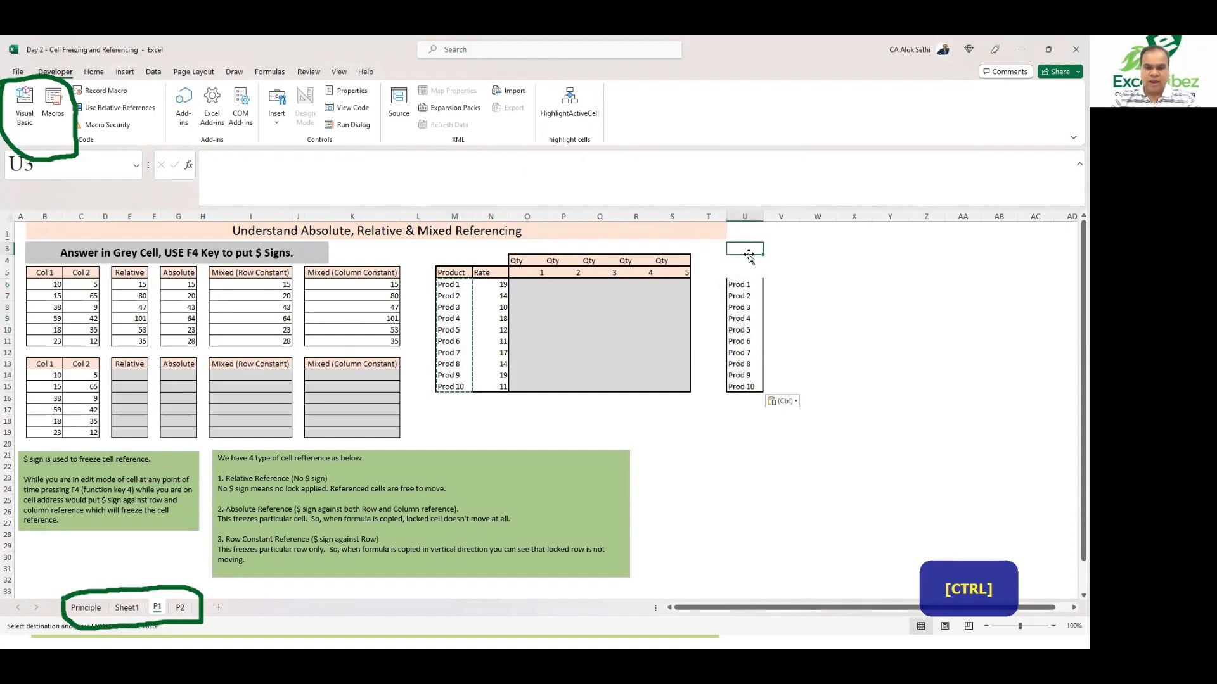
pyautogui.write('pr')
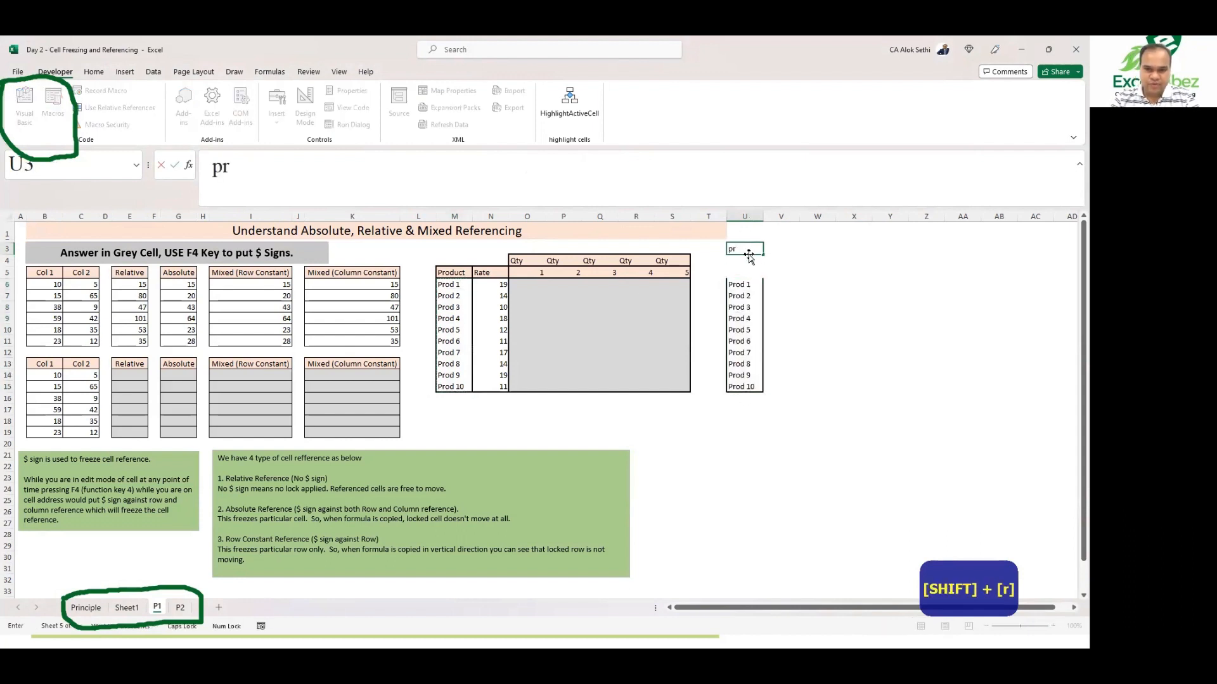
pyautogui.write('ODU')
pyautogui.press('BackSpace')
pyautogui.press('BackSpace')
pyautogui.press('BackSpace')
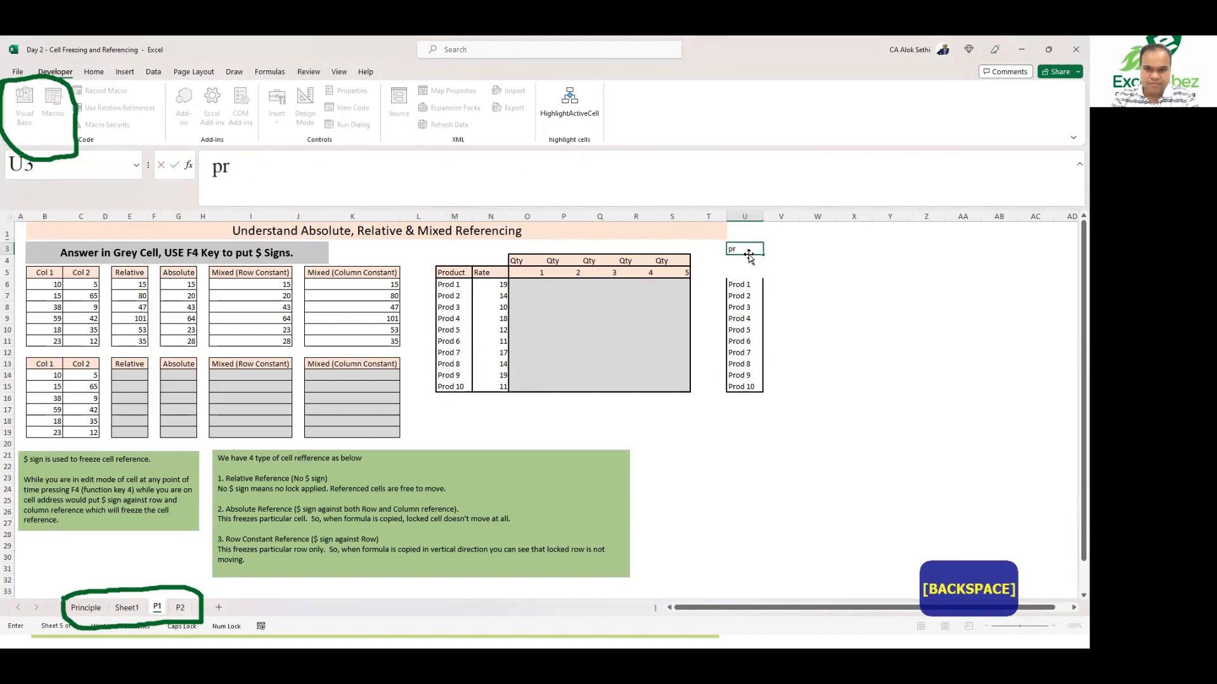
pyautogui.press('BackSpace')
pyautogui.press('BackSpace')
pyautogui.write('P')
pyautogui.press('capslock')
pyautogui.write('rod')
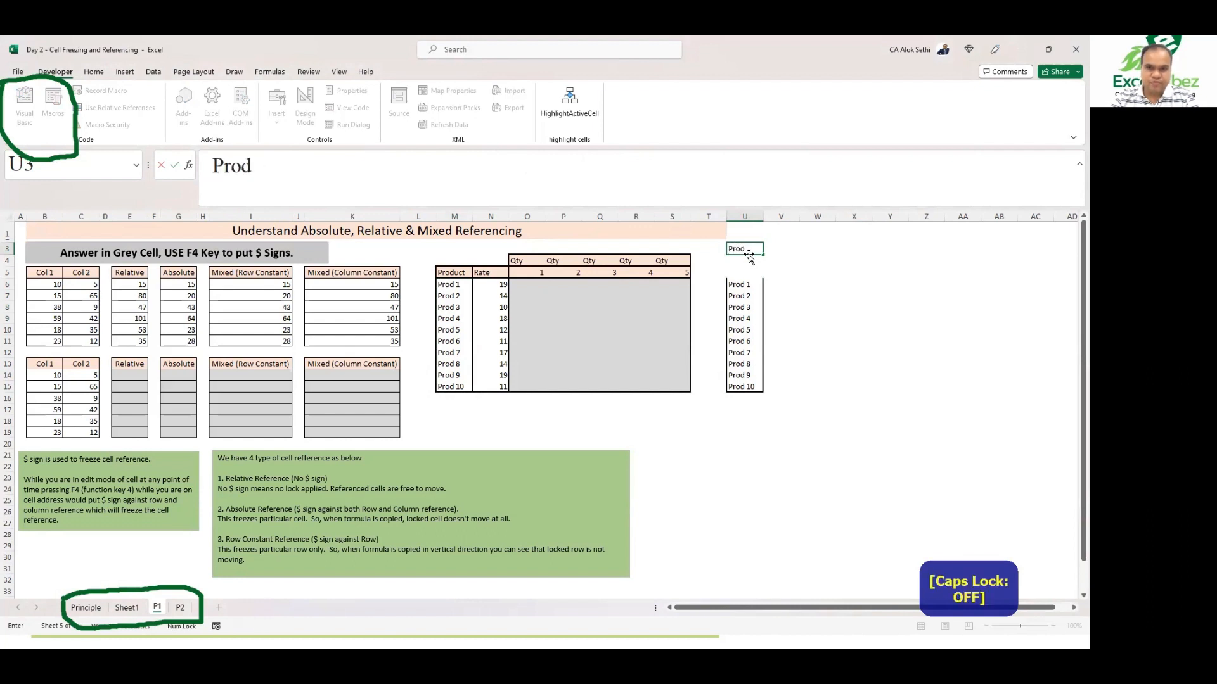
pyautogui.write('uct')
pyautogui.press('Tab')
pyautogui.press('Left')
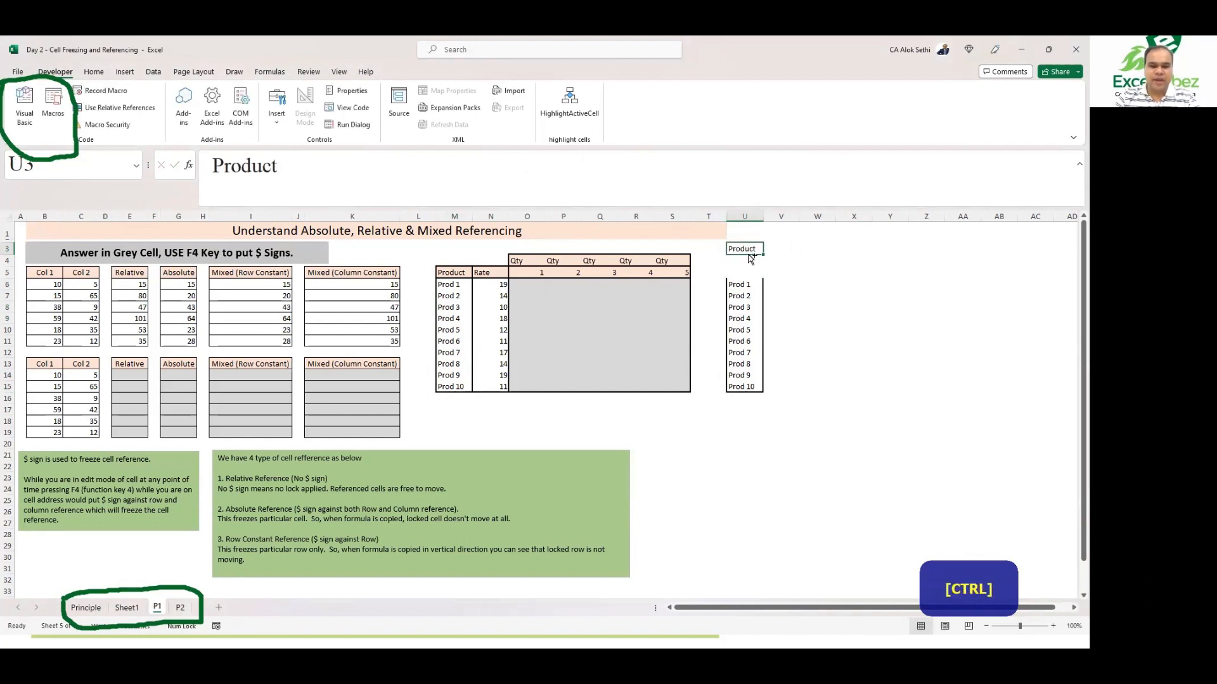
# Step: Jump along row 3 to the sheet's right edge and back to the left
pyautogui.hotkey('ctrl', 'Right')
pyautogui.hotkey('ctrl', 'Left')
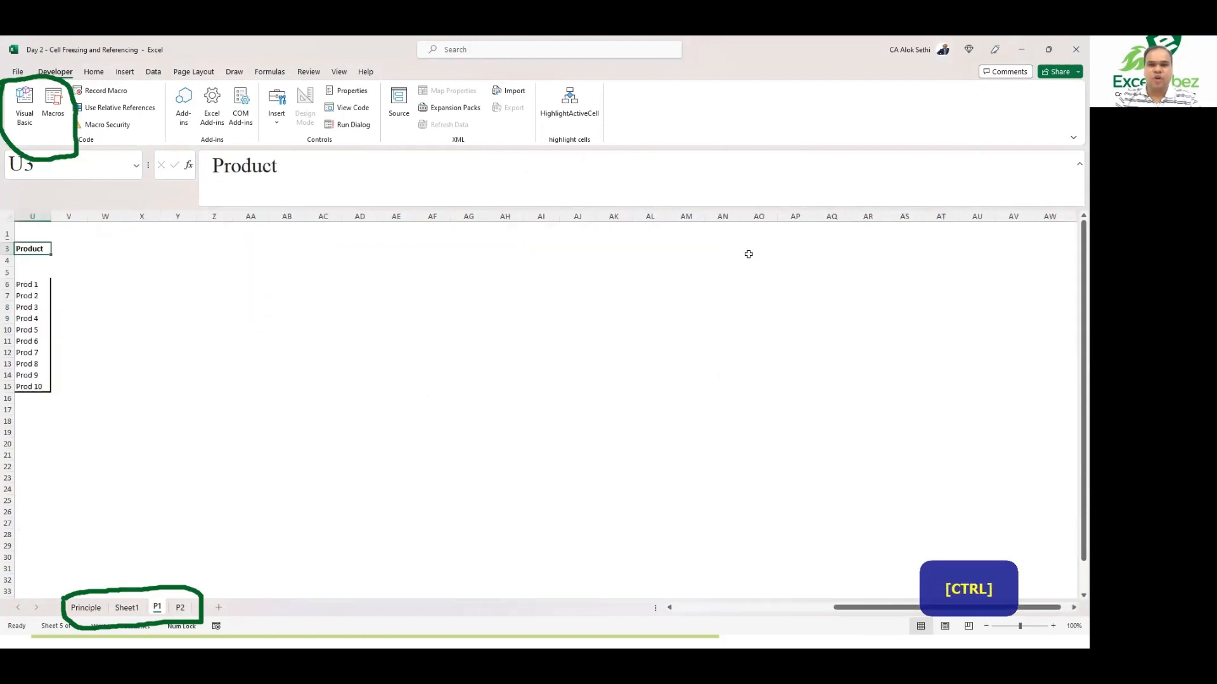
pyautogui.hotkey('ctrl', 'Left')
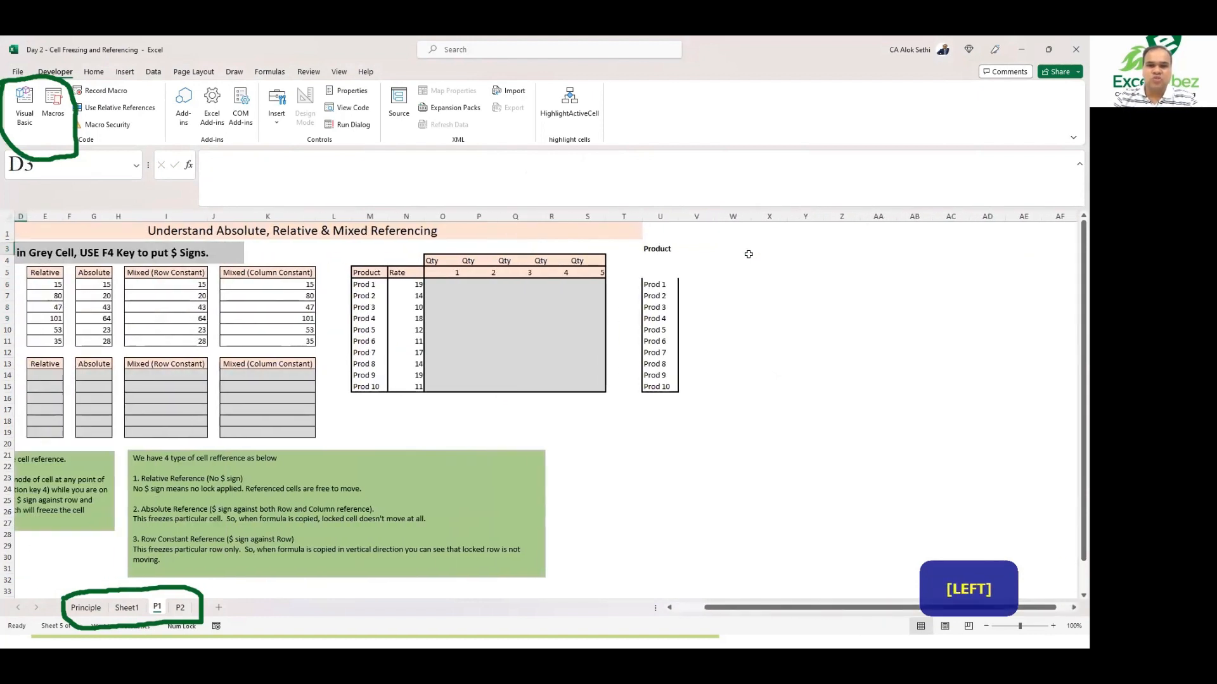
# Step: Add an outline border to cell V3, the input cell beside the Product heading, by repeating the last formatting
pyautogui.click(697, 254)
pyautogui.click(661, 283)
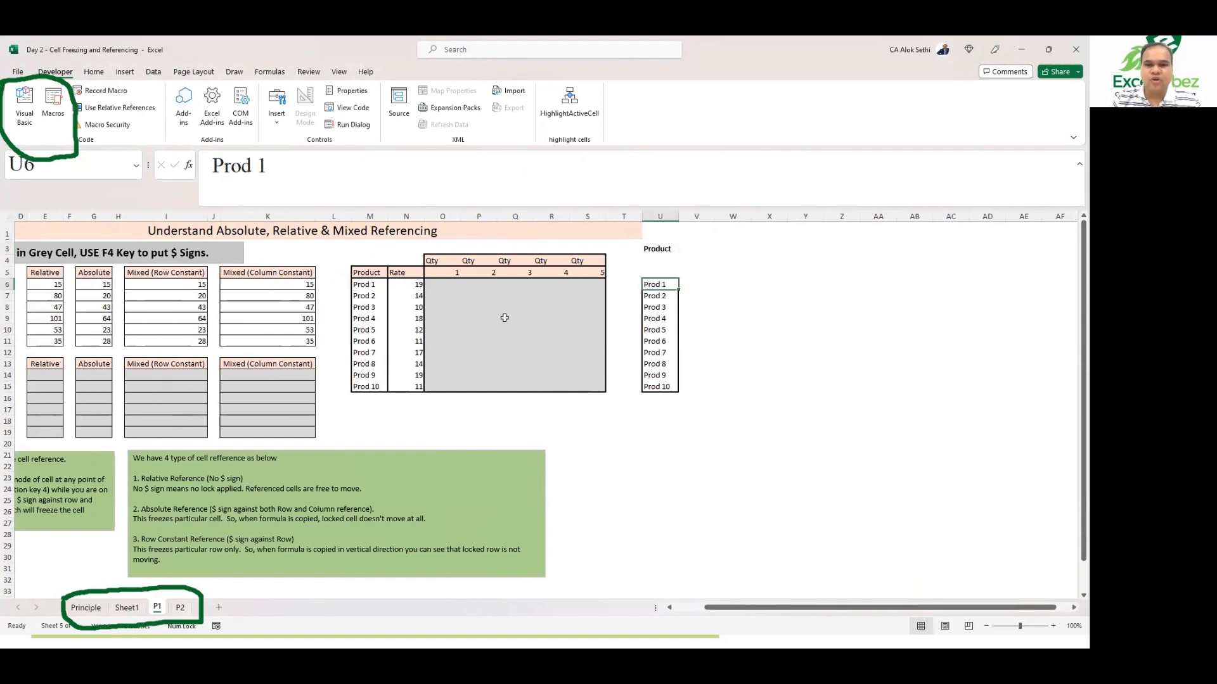
pyautogui.hotkey('shift', 'Down')
pyautogui.hotkey('shift', 'Down')
pyautogui.hotkey('shift', 'Down')
pyautogui.hotkey('shift', 'Down')
pyautogui.hotkey('shift', 'Down')
pyautogui.hotkey('shift', 'Down')
pyautogui.hotkey('shift', 'Down')
pyautogui.hotkey('shift', 'Down')
pyautogui.hotkey('shift', 'Down')
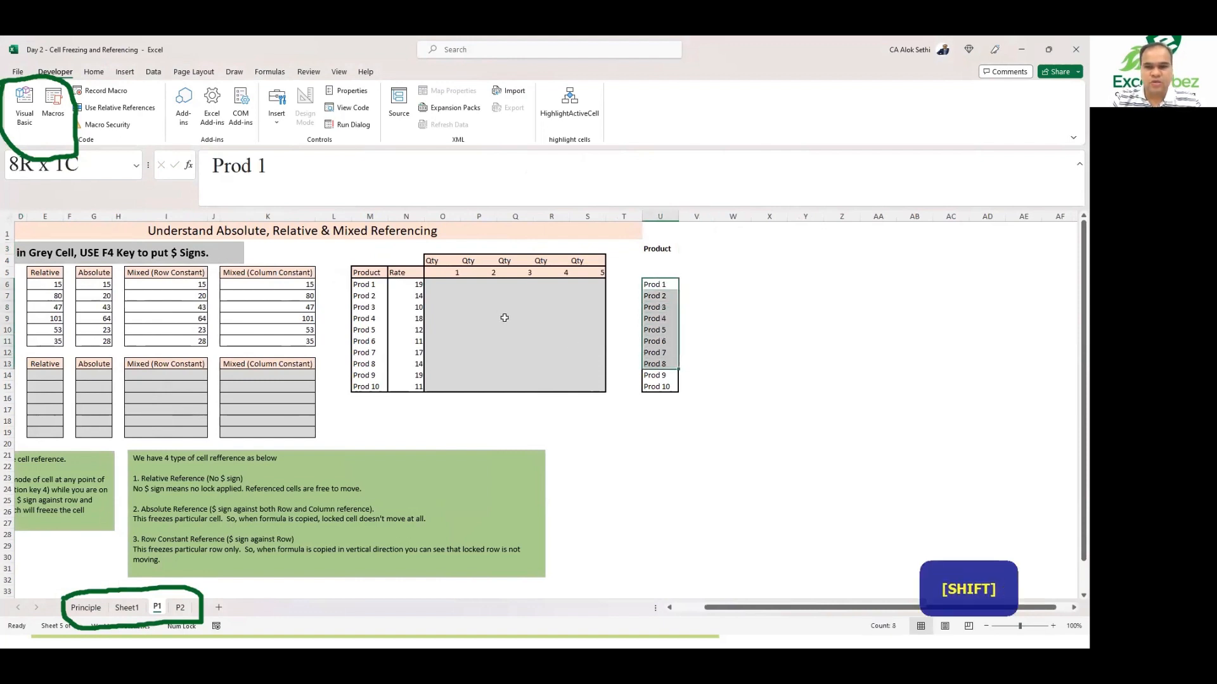
pyautogui.press('alt')
pyautogui.press('h')
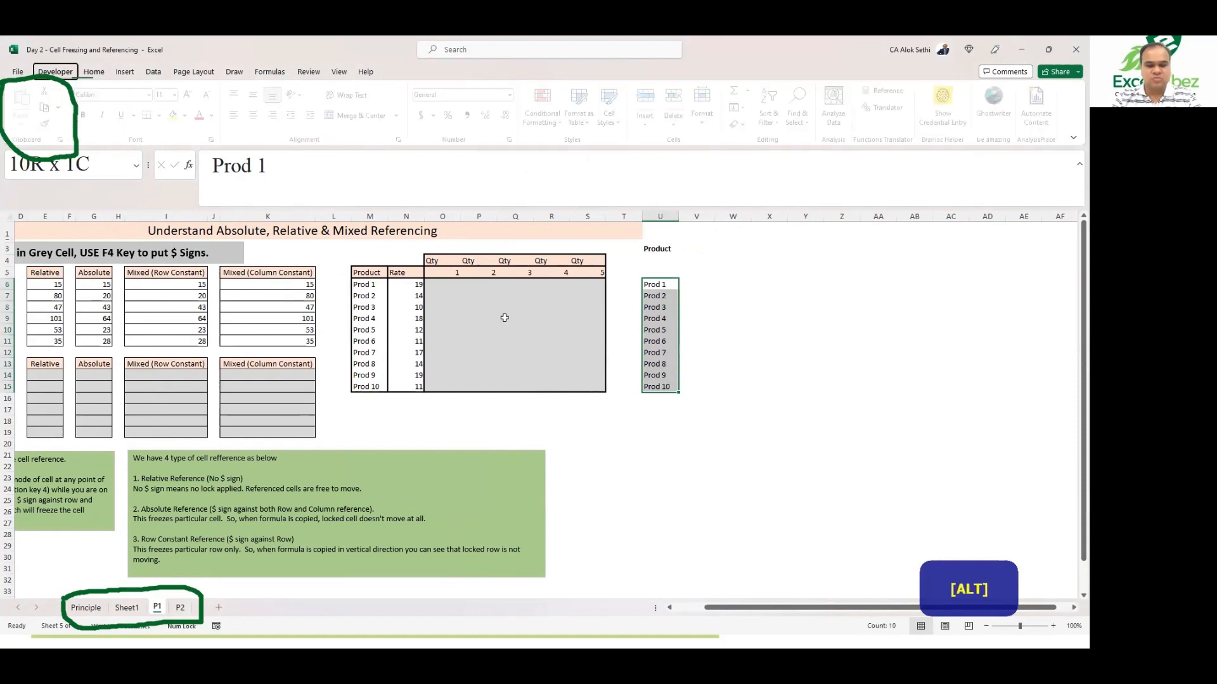
pyautogui.click(708, 251)
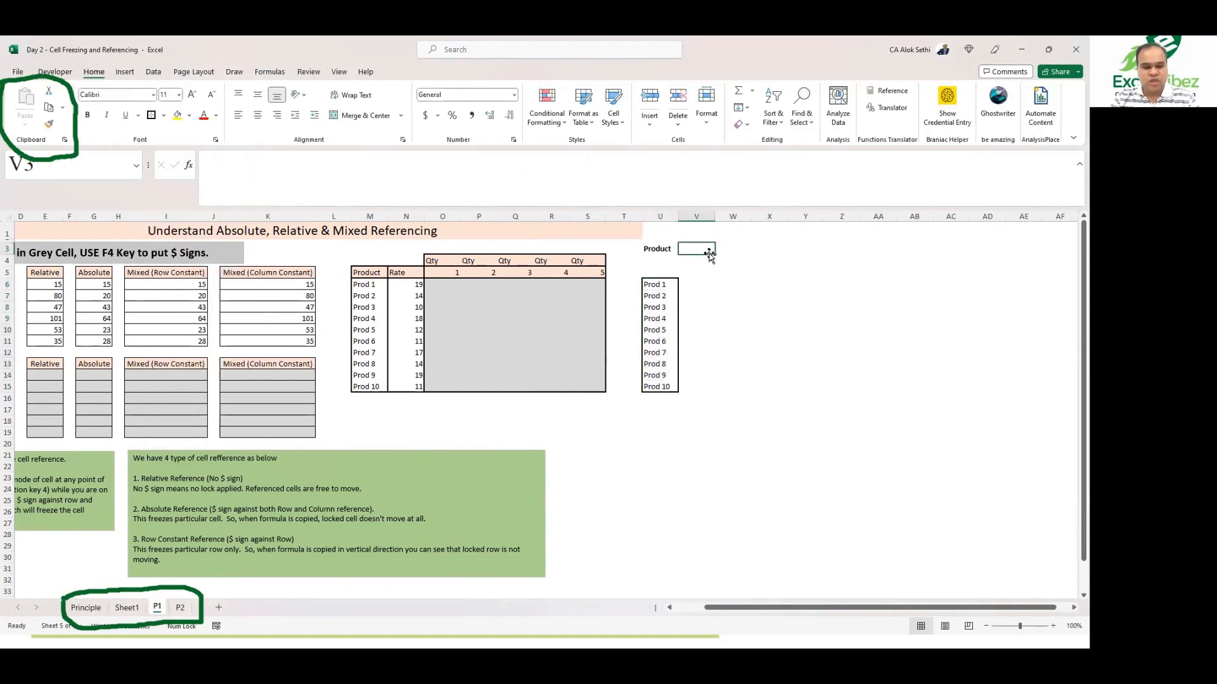
pyautogui.press('F4')
pyautogui.press('Right')
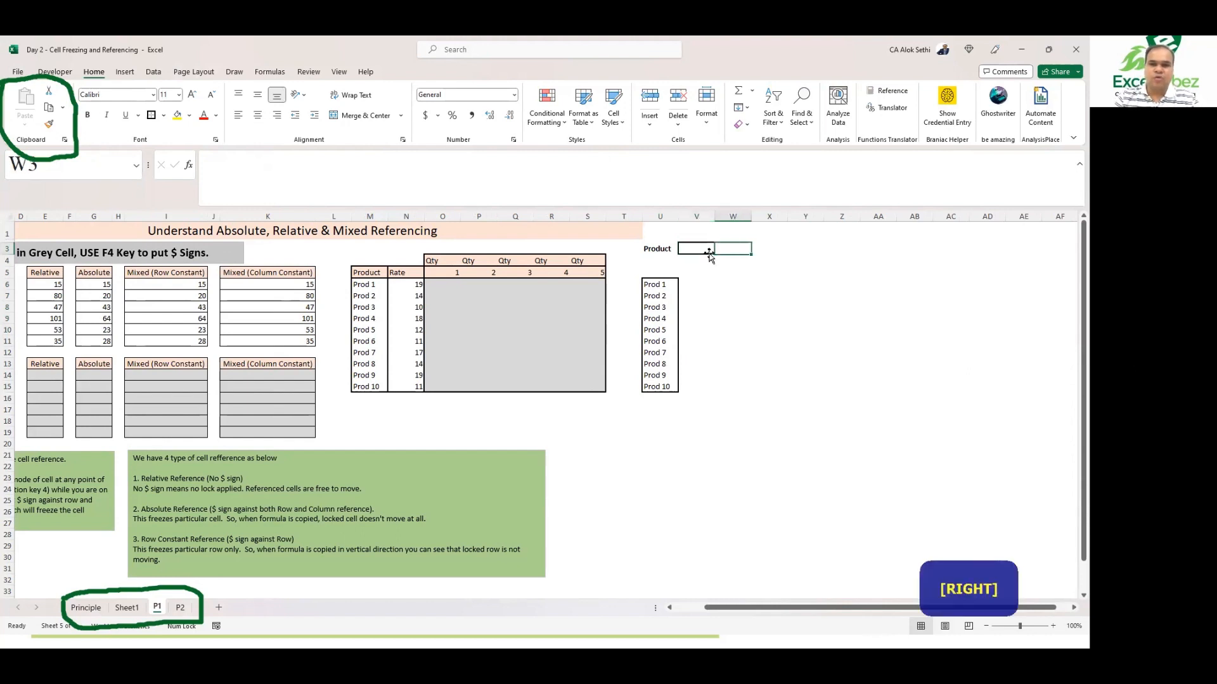
pyautogui.press('Left')
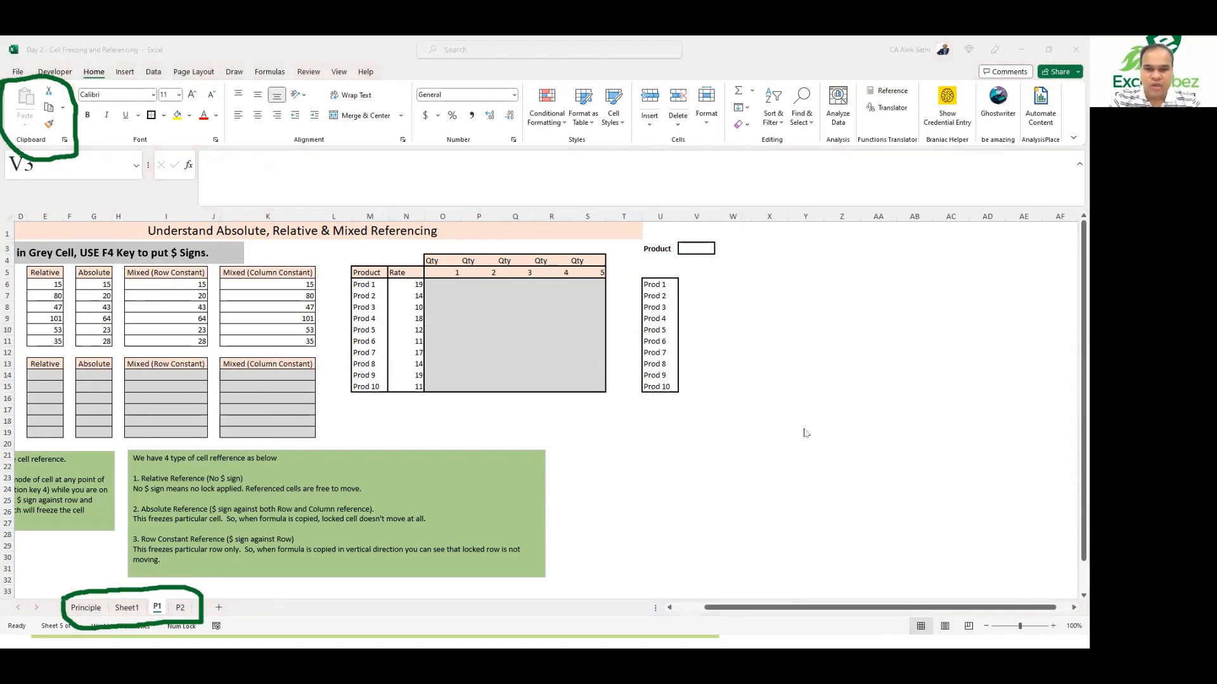
# Step: Select the product list U6:U15 and define a workbook name Product for it
pyautogui.keyDown('ctrl'); pyautogui.scroll(3, 803, 429); pyautogui.keyUp('ctrl')
pyautogui.keyDown('ctrl'); pyautogui.scroll(-3, 803, 433); pyautogui.keyUp('ctrl')
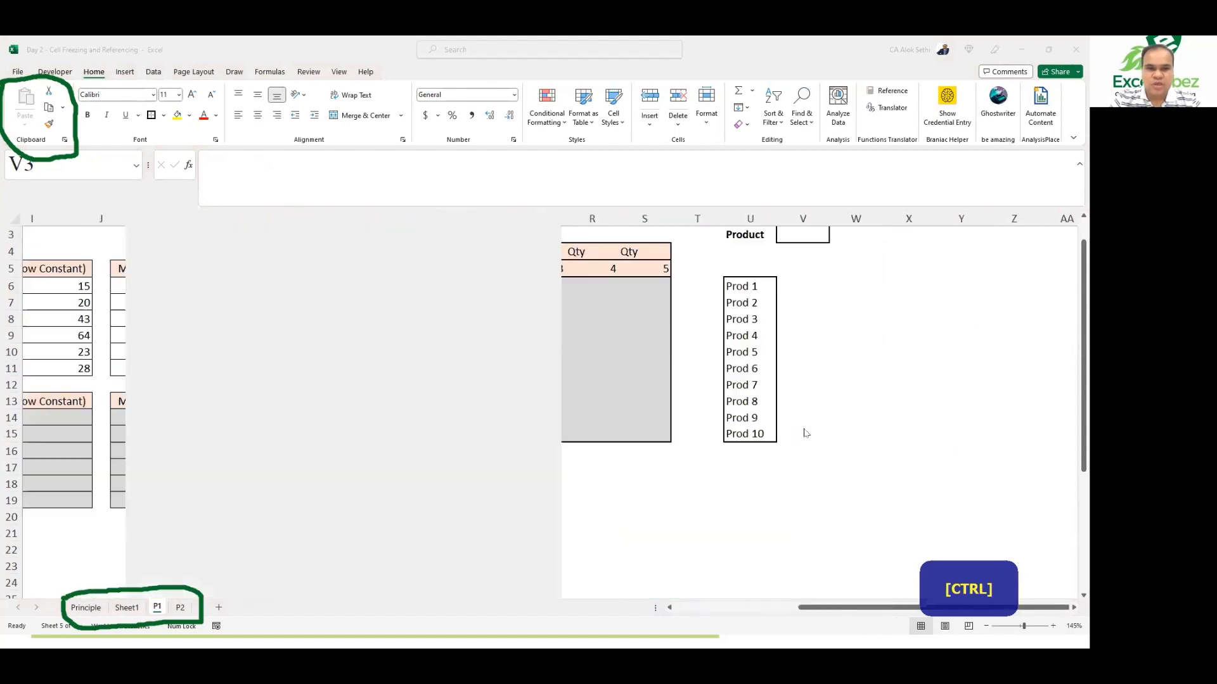
pyautogui.keyDown('ctrl'); pyautogui.scroll(3, 803, 433); pyautogui.keyUp('ctrl')
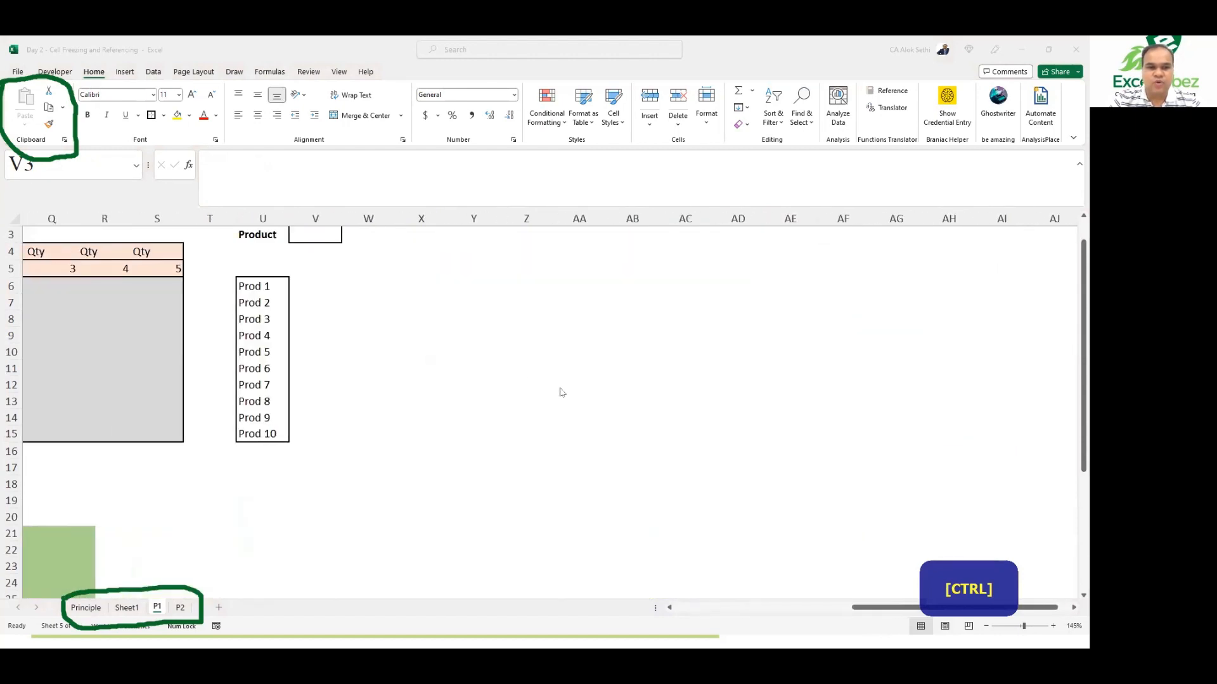
pyautogui.click(254, 282)
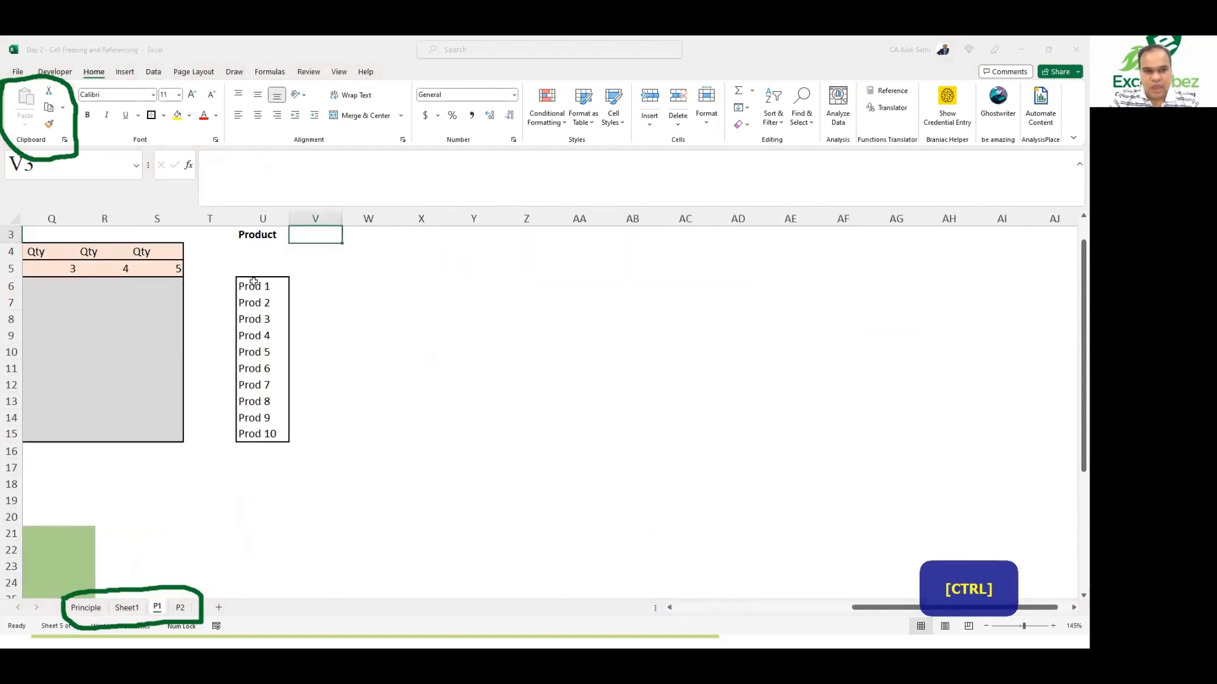
pyautogui.click(254, 282)
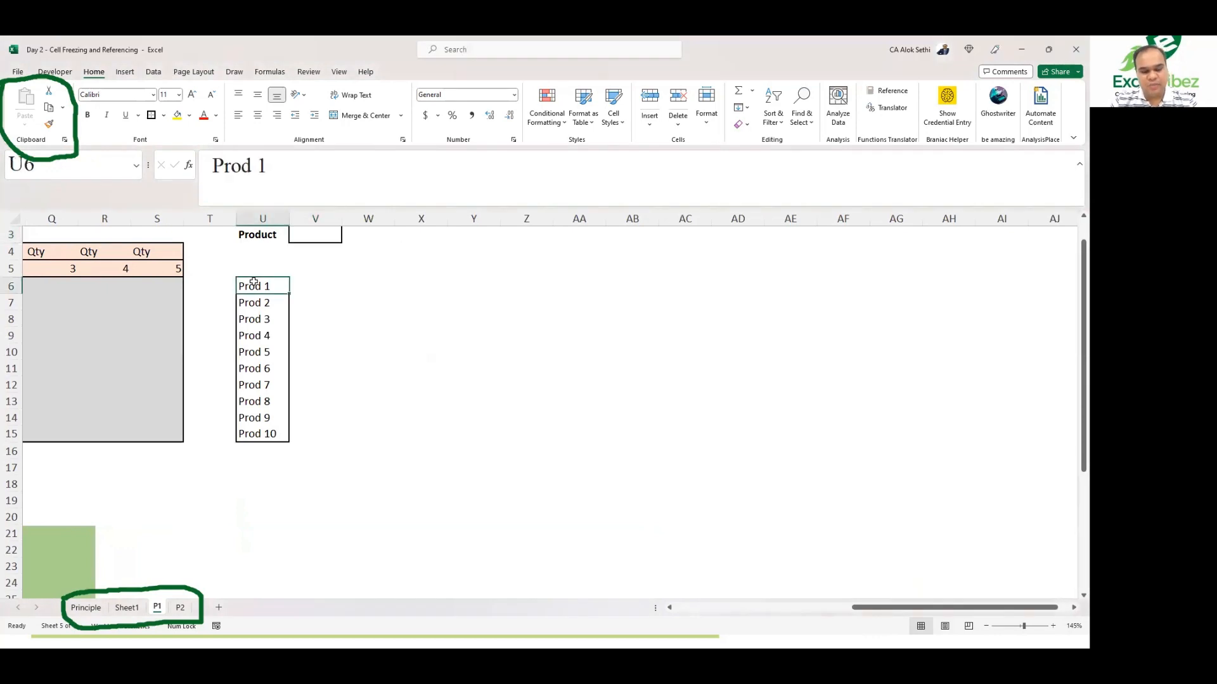
pyautogui.hotkey('shift', 'Down')
pyautogui.hotkey('shift', 'Down')
pyautogui.hotkey('shift', 'Down')
pyautogui.hotkey('shift', 'Down')
pyautogui.hotkey('shift', 'Down')
pyautogui.hotkey('shift', 'Down')
pyautogui.hotkey('shift', 'Down')
pyautogui.hotkey('shift', 'Down')
pyautogui.hotkey('shift', 'Down')
pyautogui.hotkey('shift', 'Down')
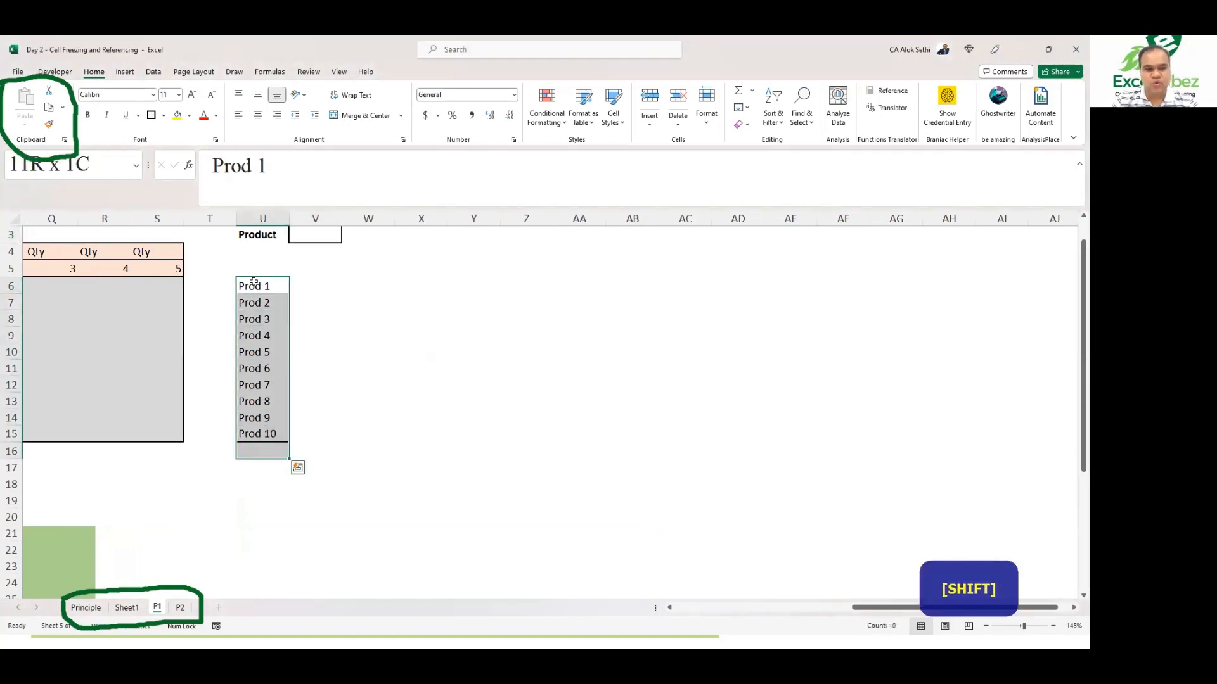
pyautogui.hotkey('shift', 'Up')
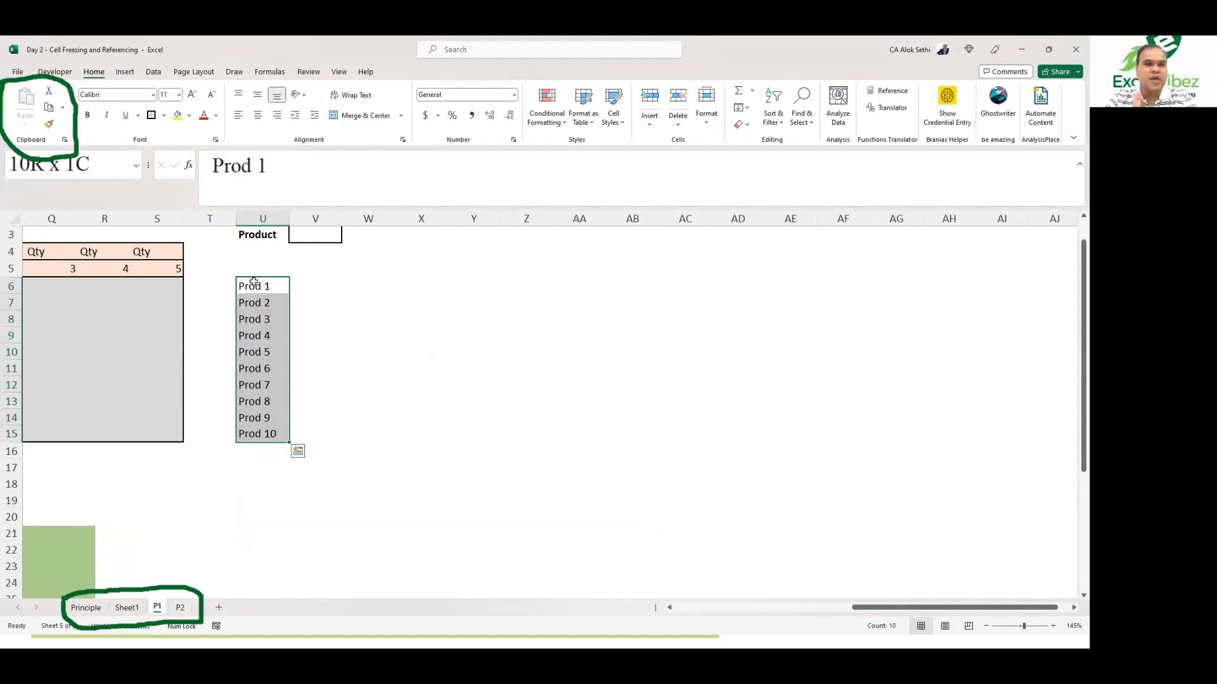
pyautogui.click(265, 69)
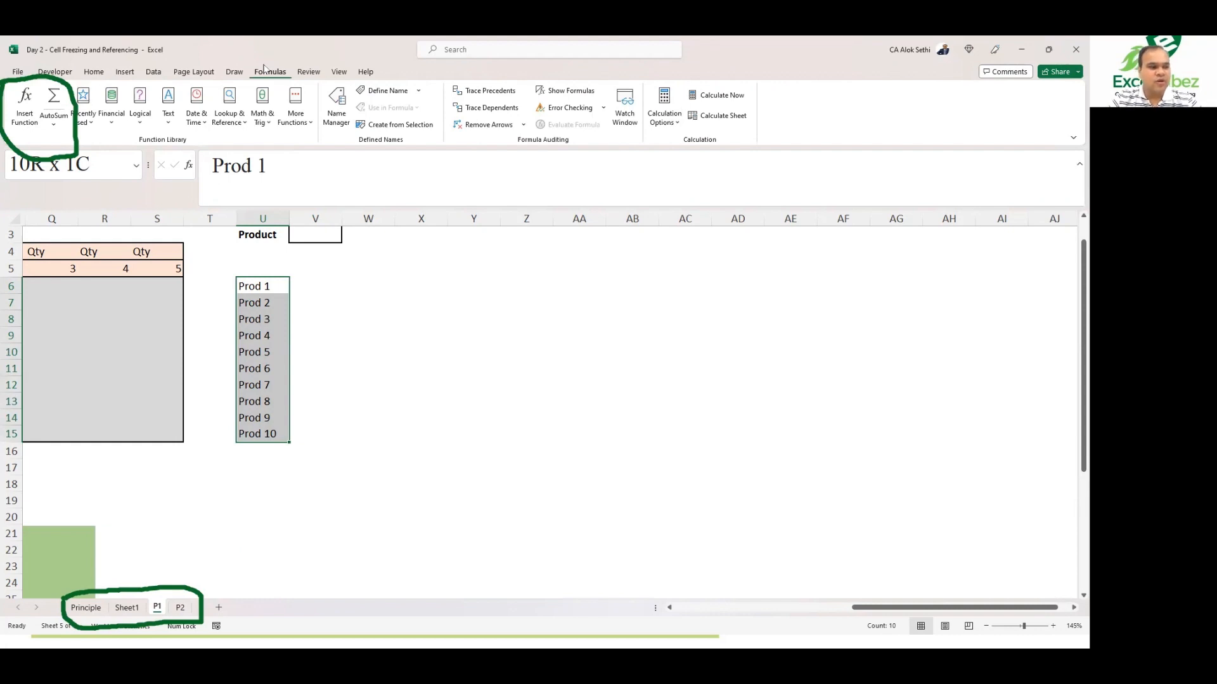
pyautogui.click(381, 90)
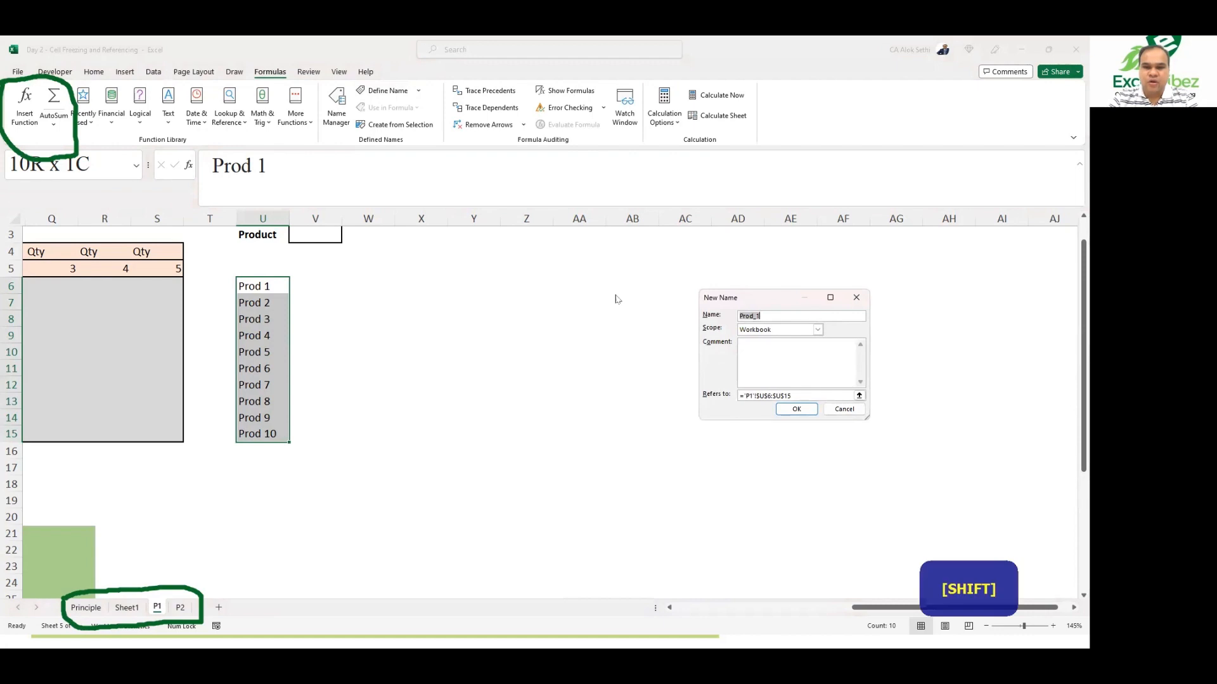
pyautogui.write('PRod')
pyautogui.press('BackSpace')
pyautogui.press('BackSpace')
pyautogui.press('BackSpace')
pyautogui.write('ro')
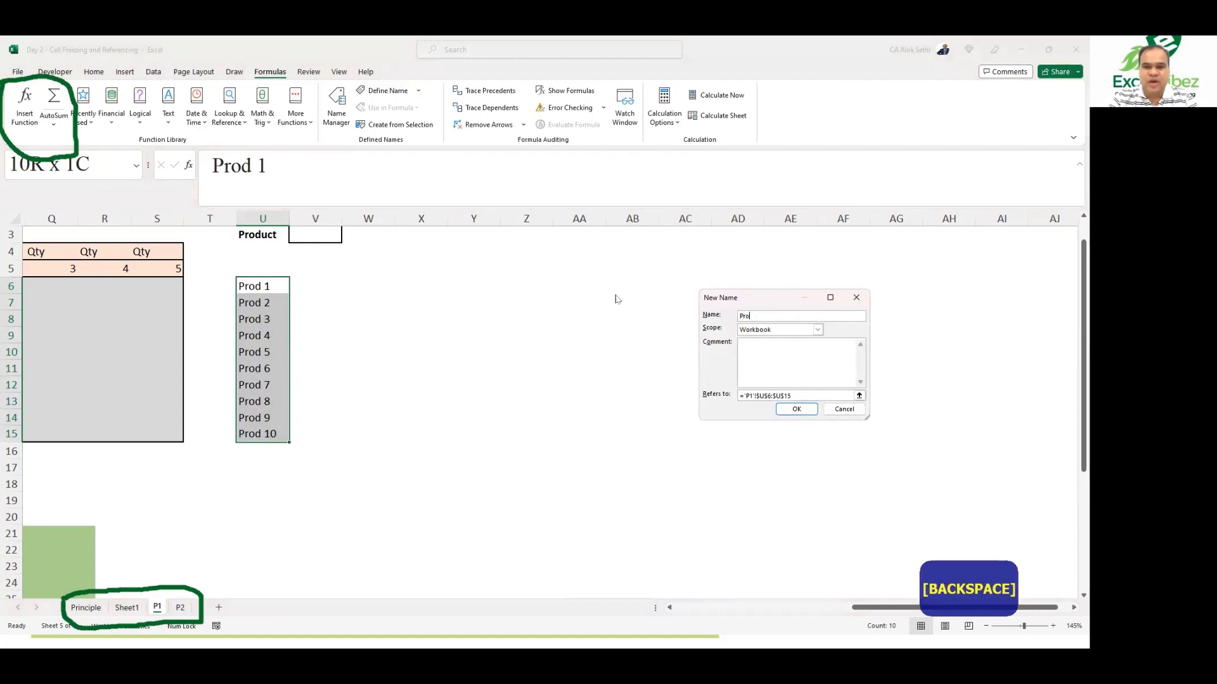
pyautogui.write('dcu')
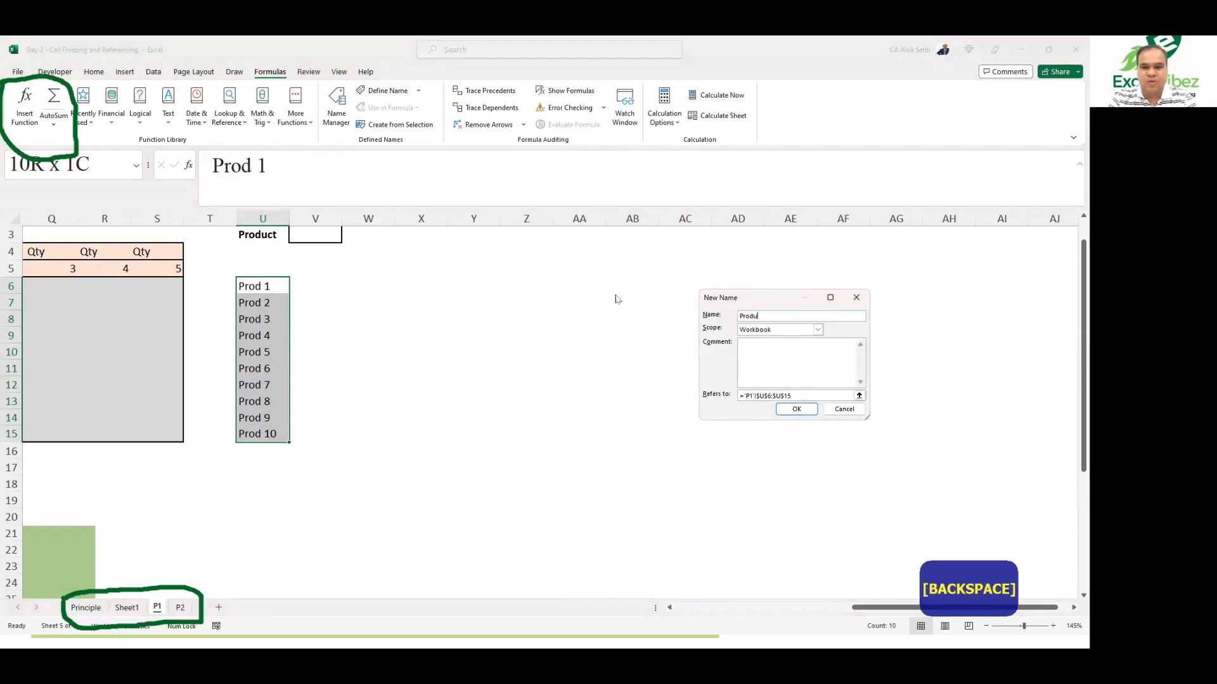
pyautogui.press('Tab')
pyautogui.press('Tab')
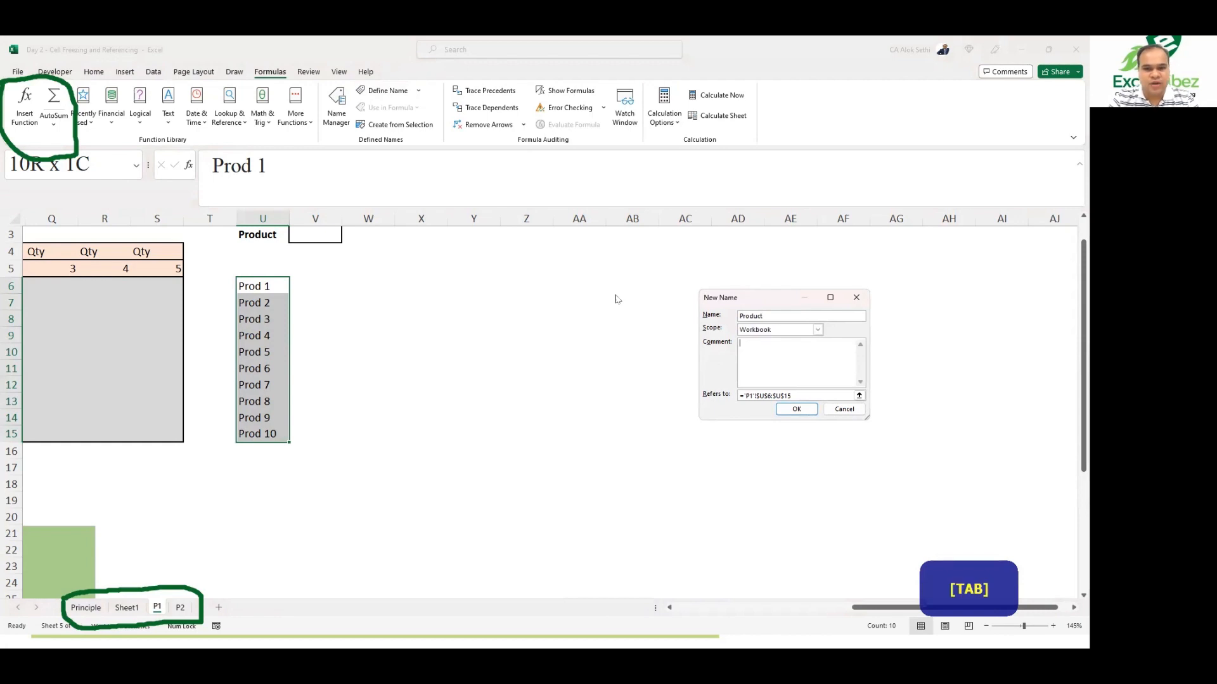
# Step: Add the comment List of Products to the new name and confirm it
pyautogui.press('shift')
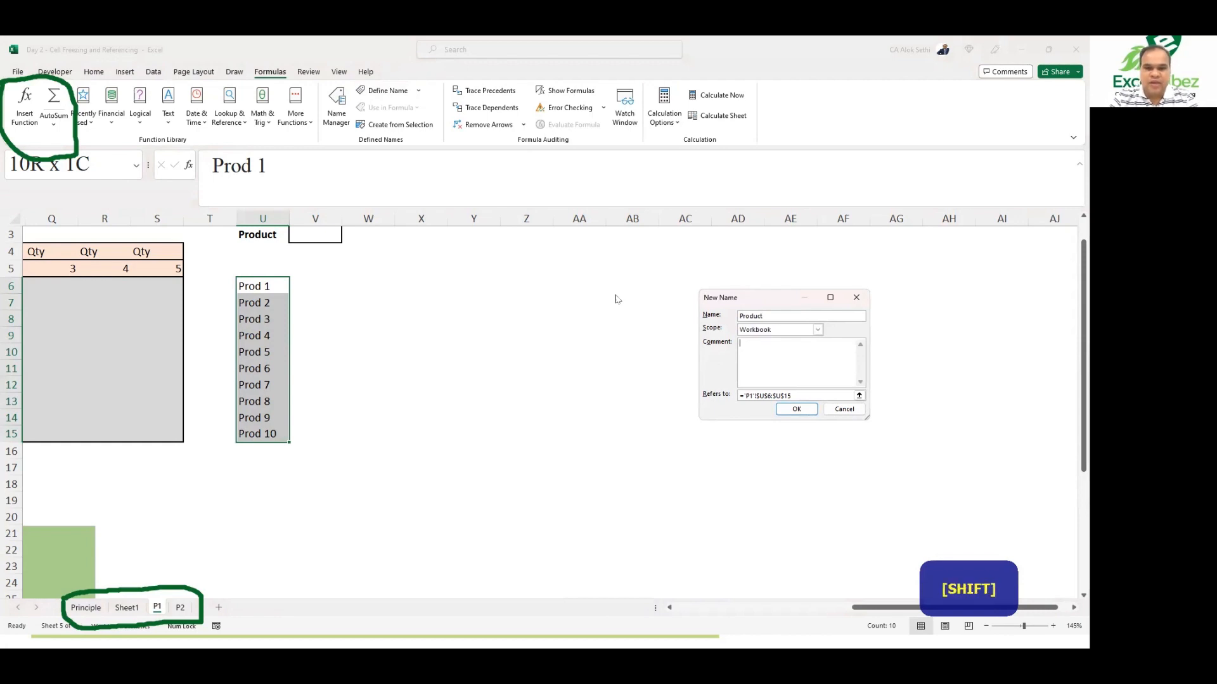
pyautogui.write('List of PROD')
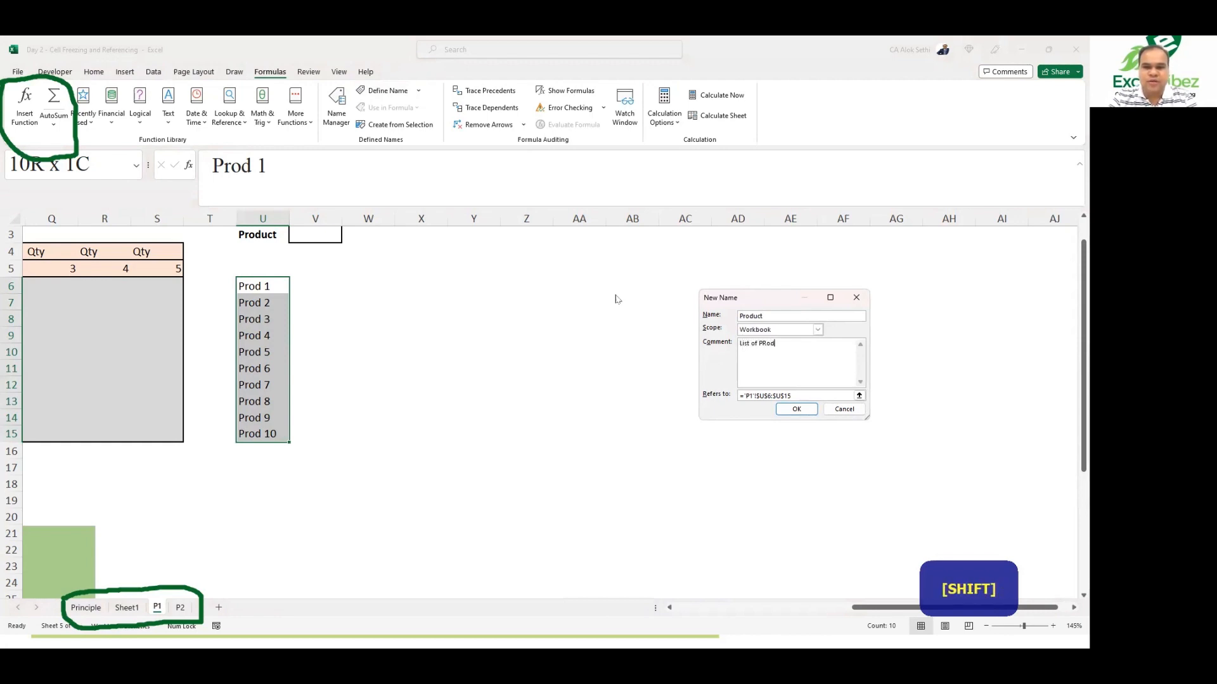
pyautogui.press('BackSpace')
pyautogui.press('BackSpace')
pyautogui.press('BackSpace')
pyautogui.write('rodu')
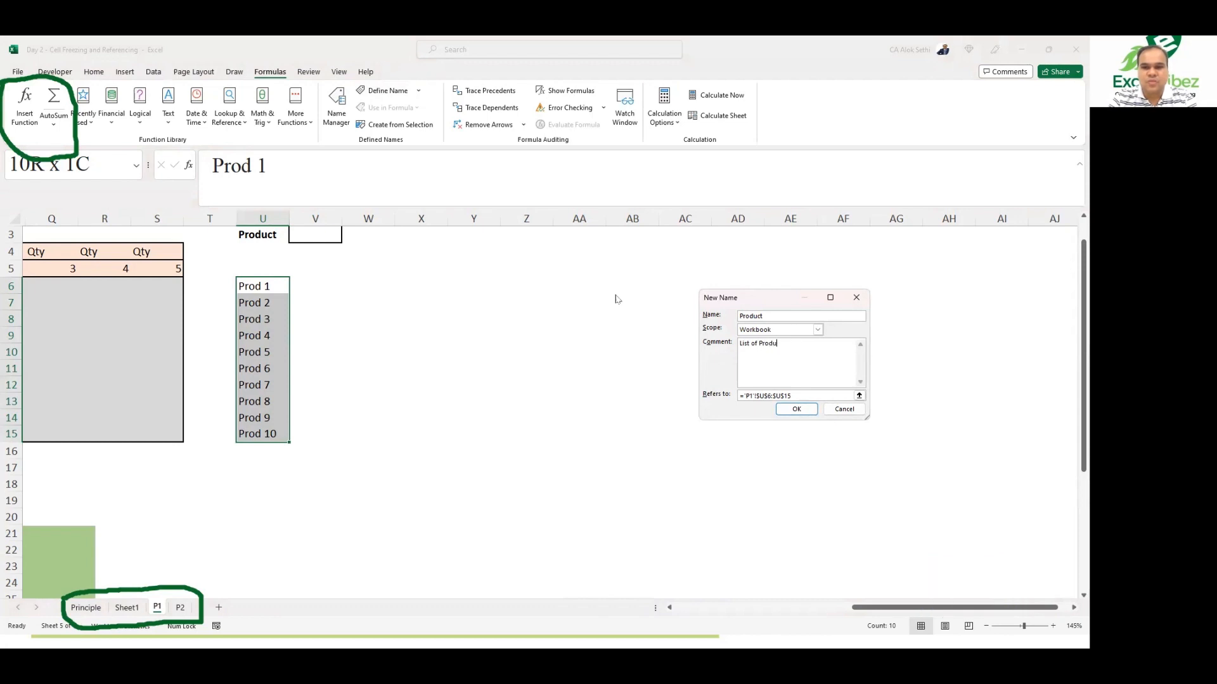
pyautogui.write('cts')
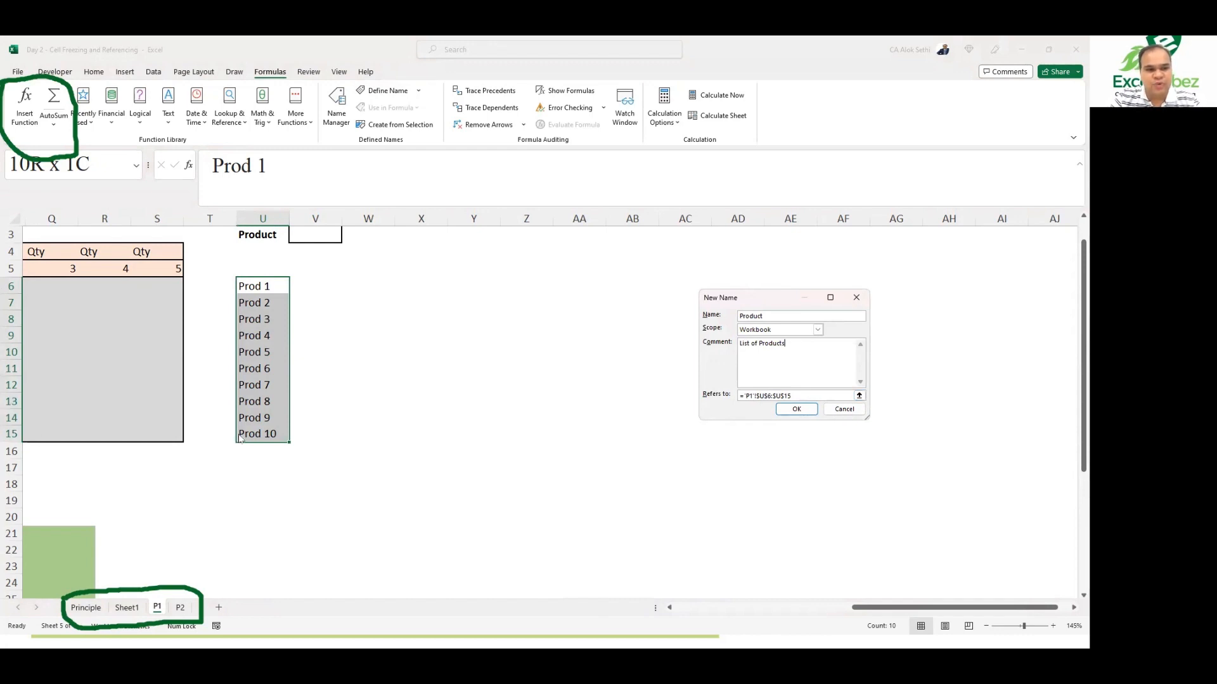
pyautogui.click(796, 409)
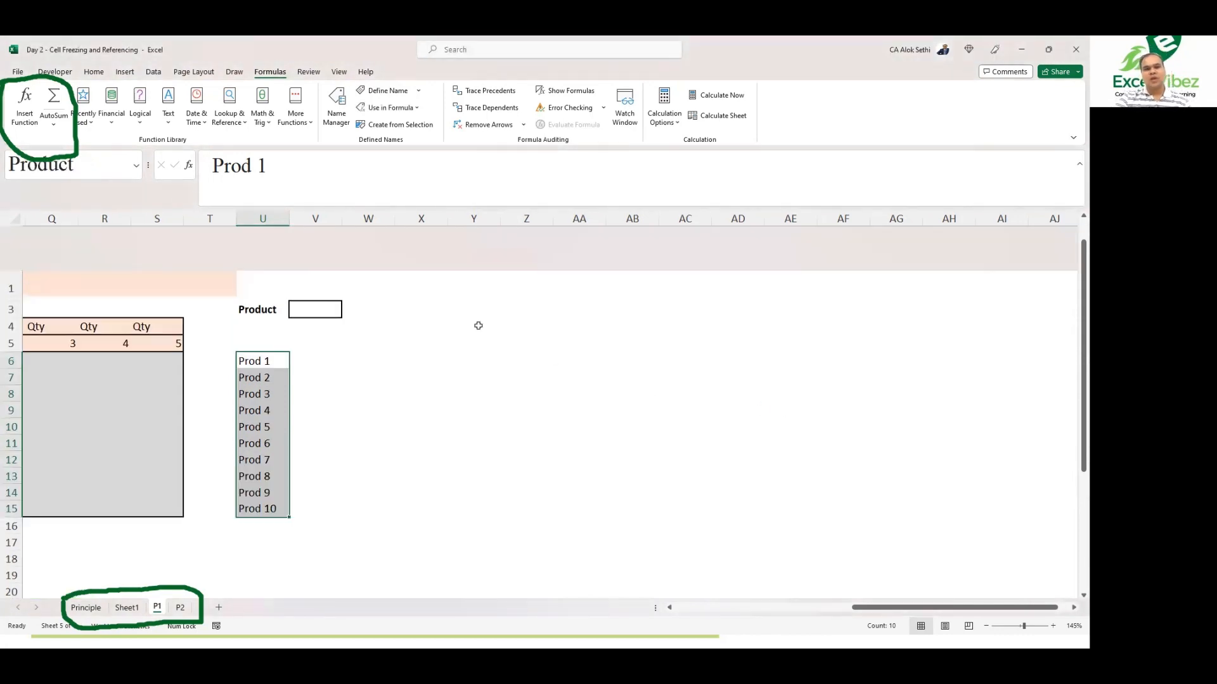
pyautogui.scroll(1, 475, 324)
pyautogui.click(358, 315)
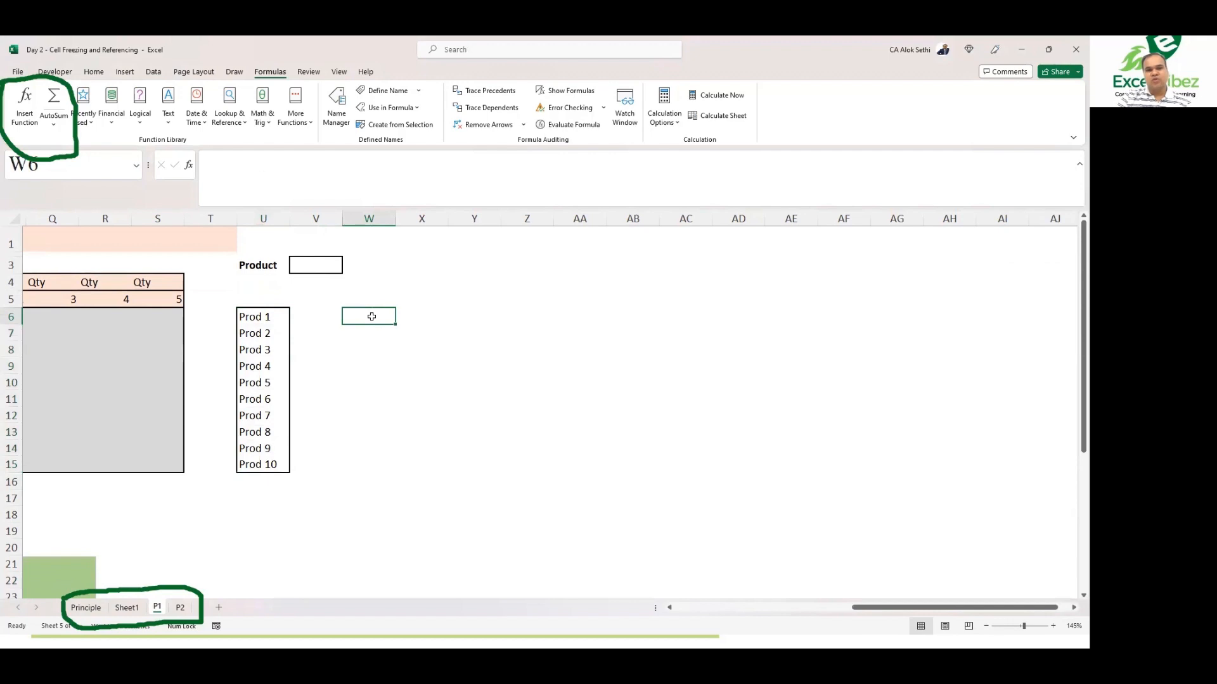
pyautogui.press('Left')
pyautogui.press('Up')
pyautogui.press('Up')
pyautogui.press('Up')
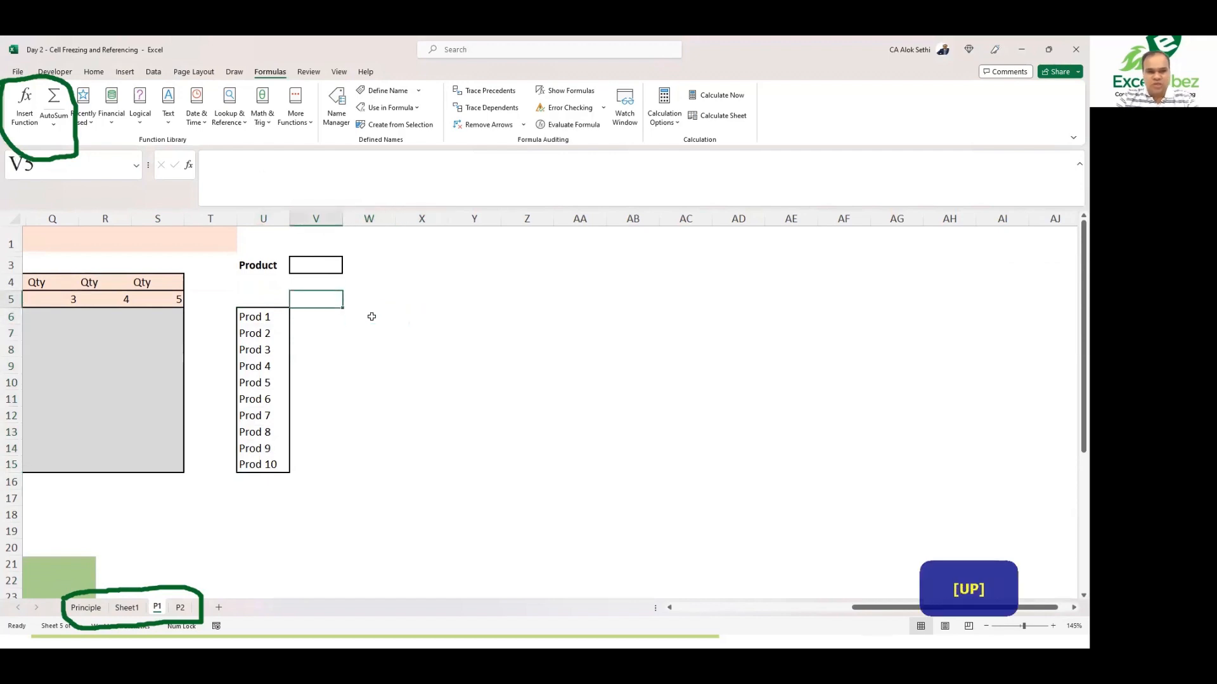
pyautogui.press('alt')
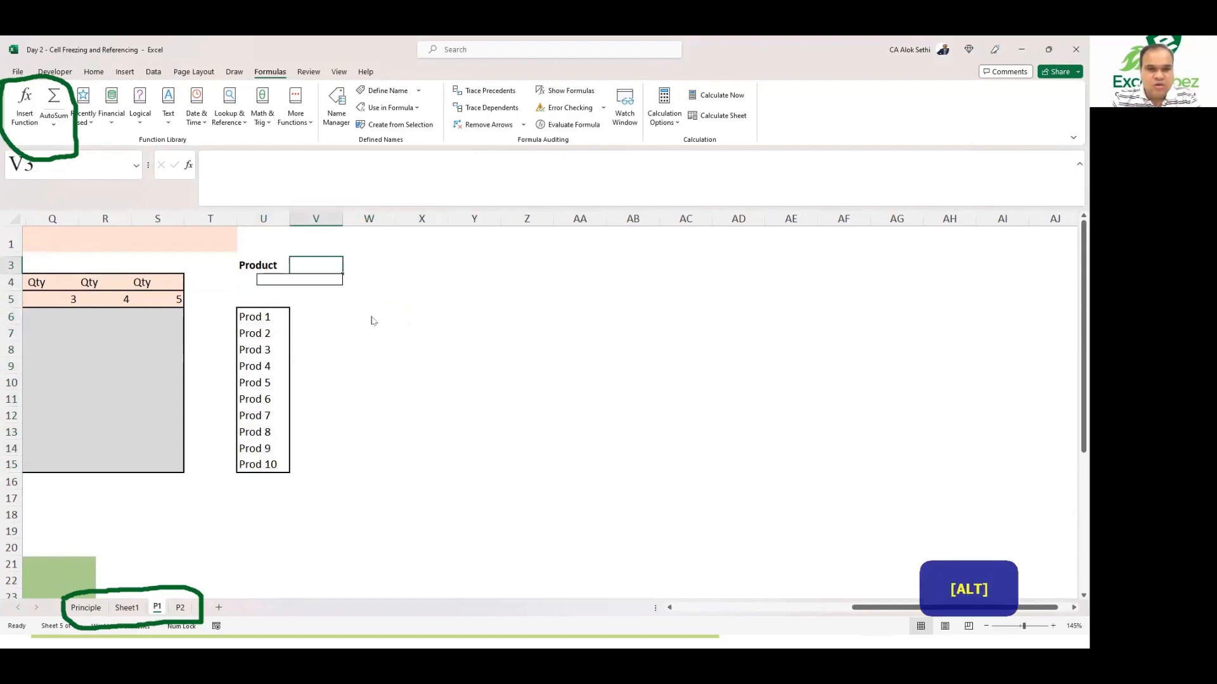
pyautogui.press('Right')
pyautogui.press('Left')
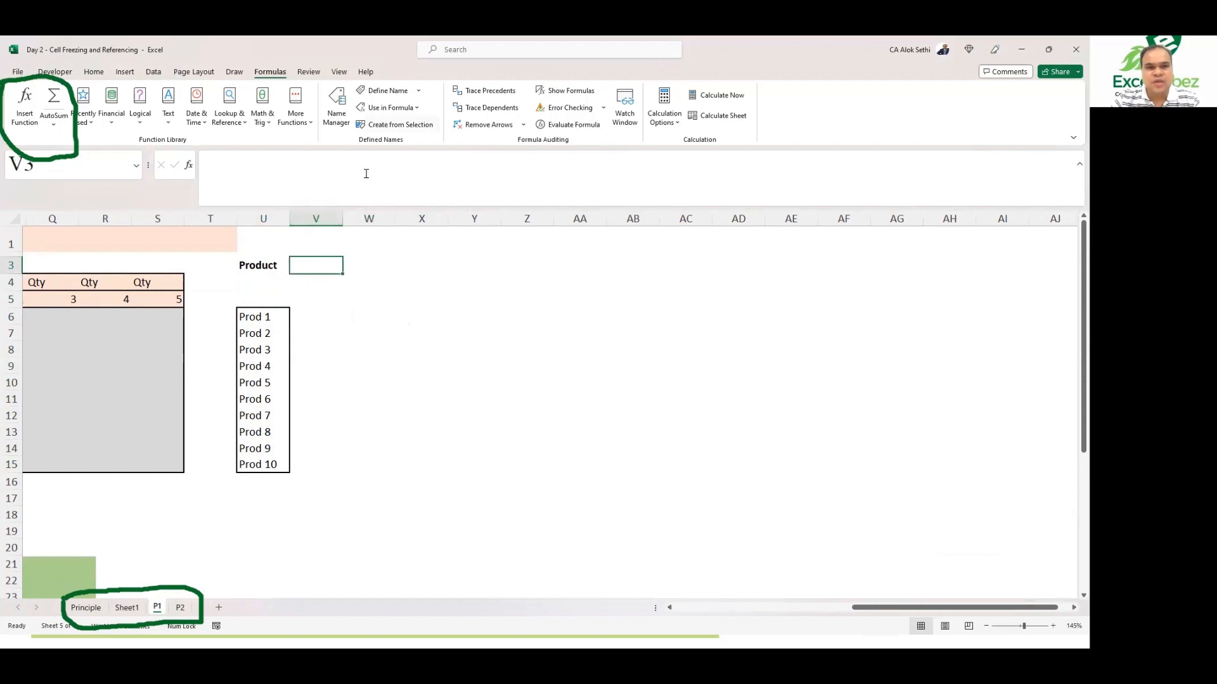
# Step: Enter the formula =Product in cell X6 to list all products from the named range
pyautogui.click(430, 277)
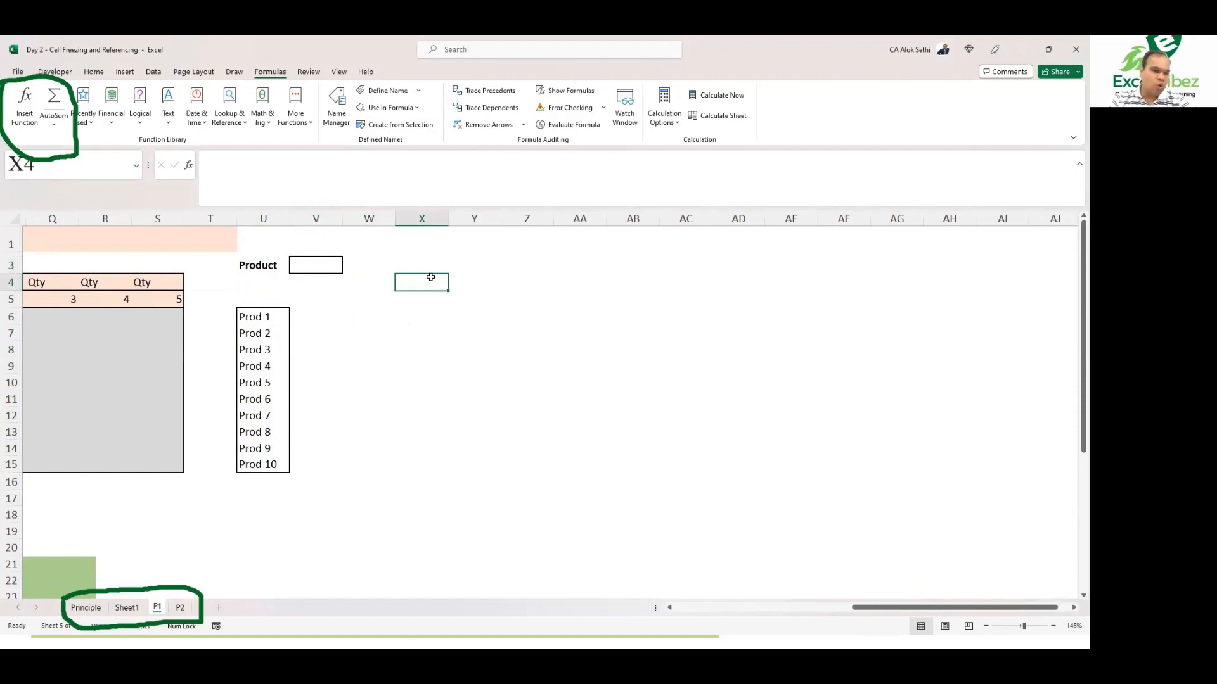
pyautogui.press('Down')
pyautogui.press('Down')
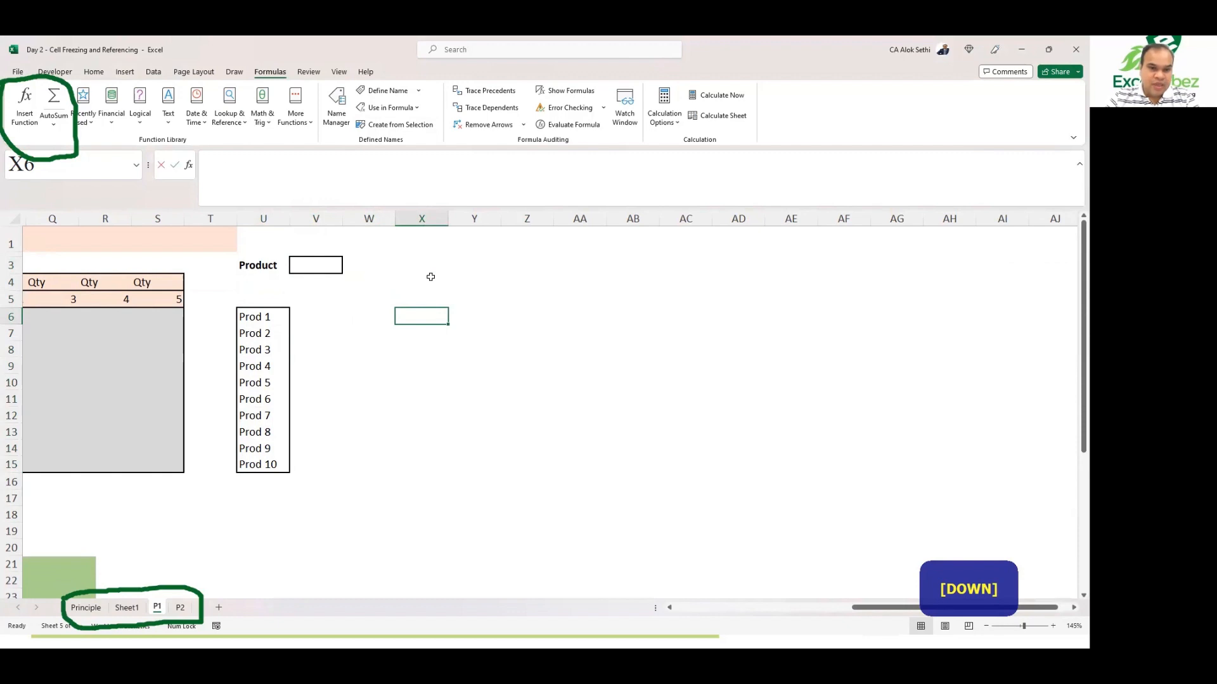
pyautogui.write('=P')
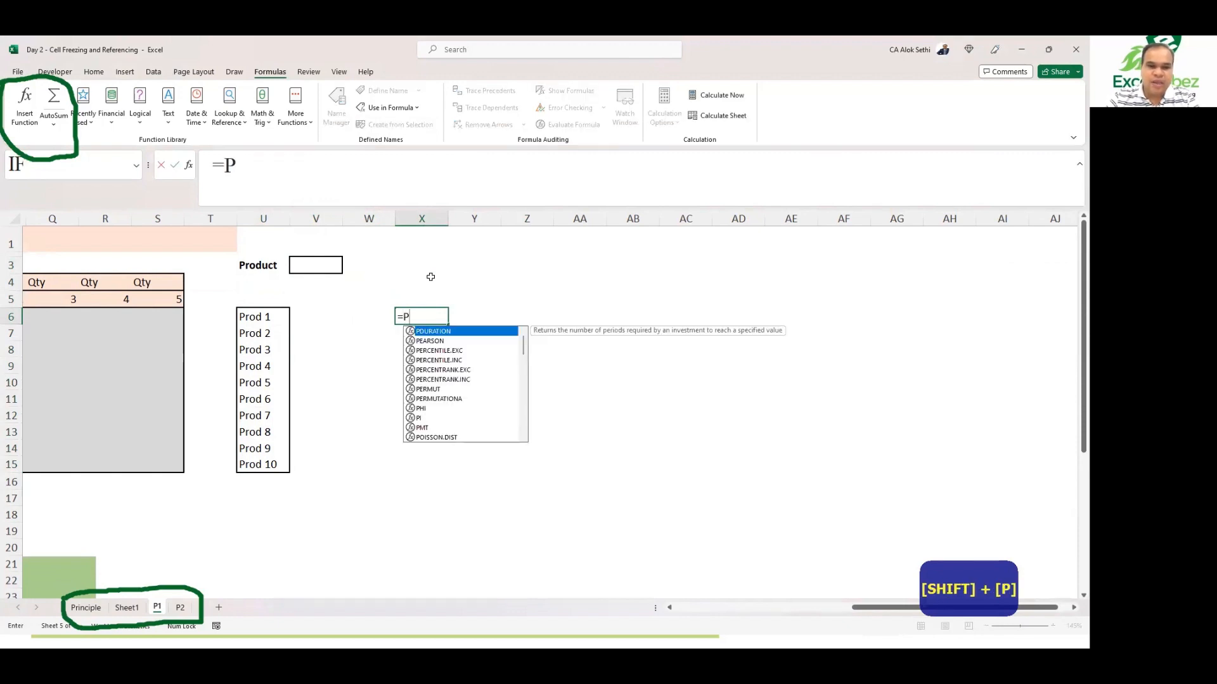
pyautogui.write('roduct')
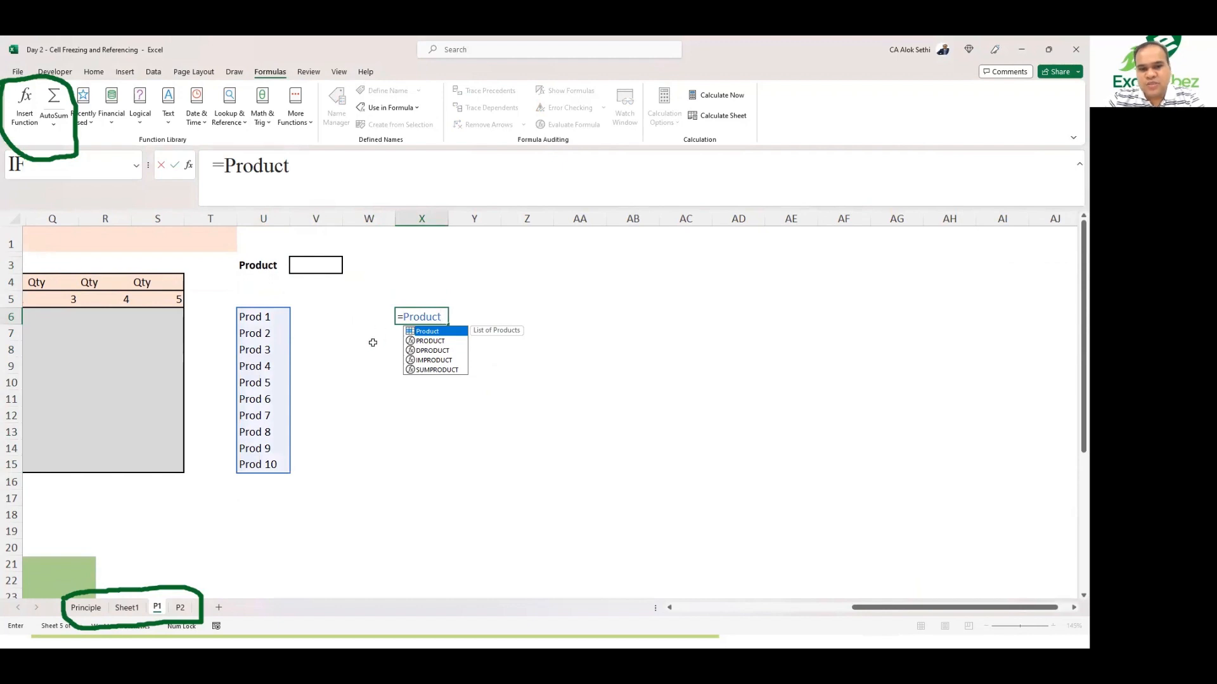
pyautogui.press('BackSpace')
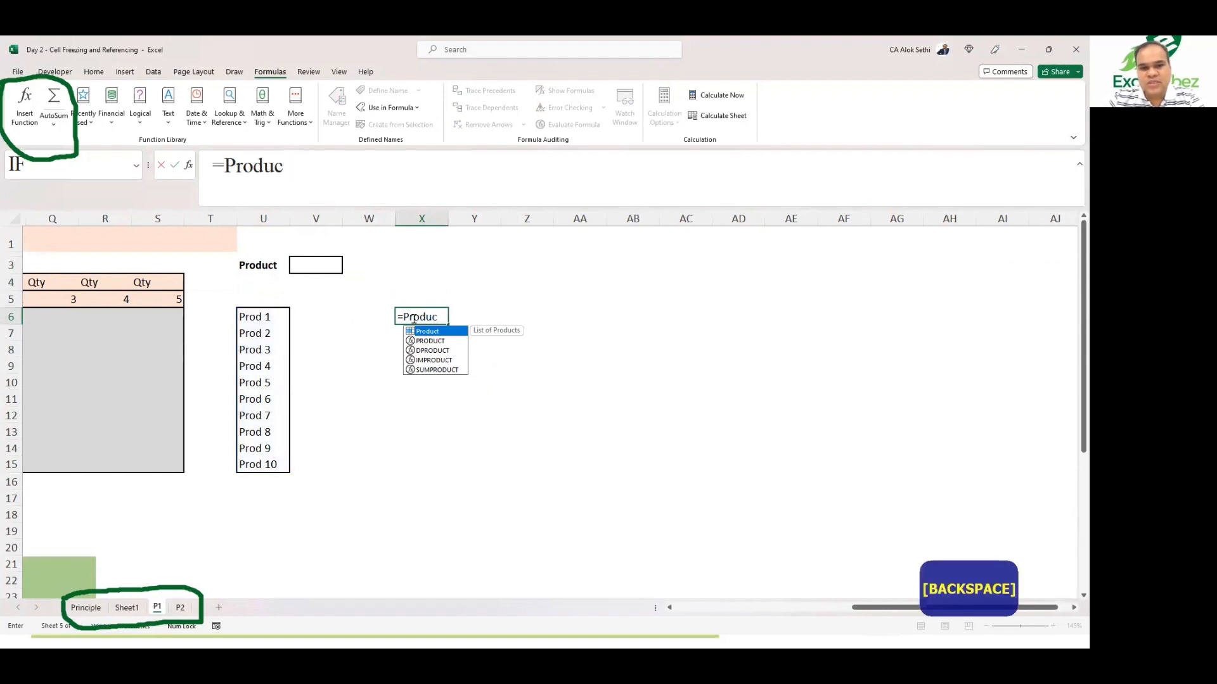
pyautogui.write('t')
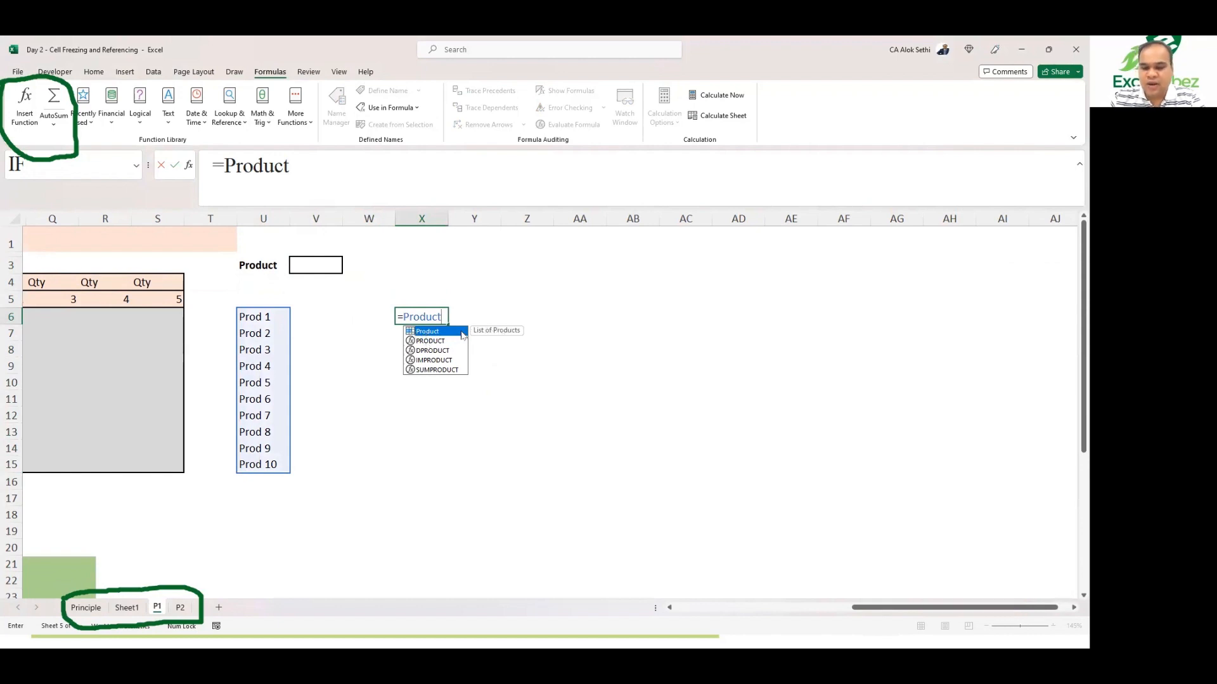
pyautogui.press('Return')
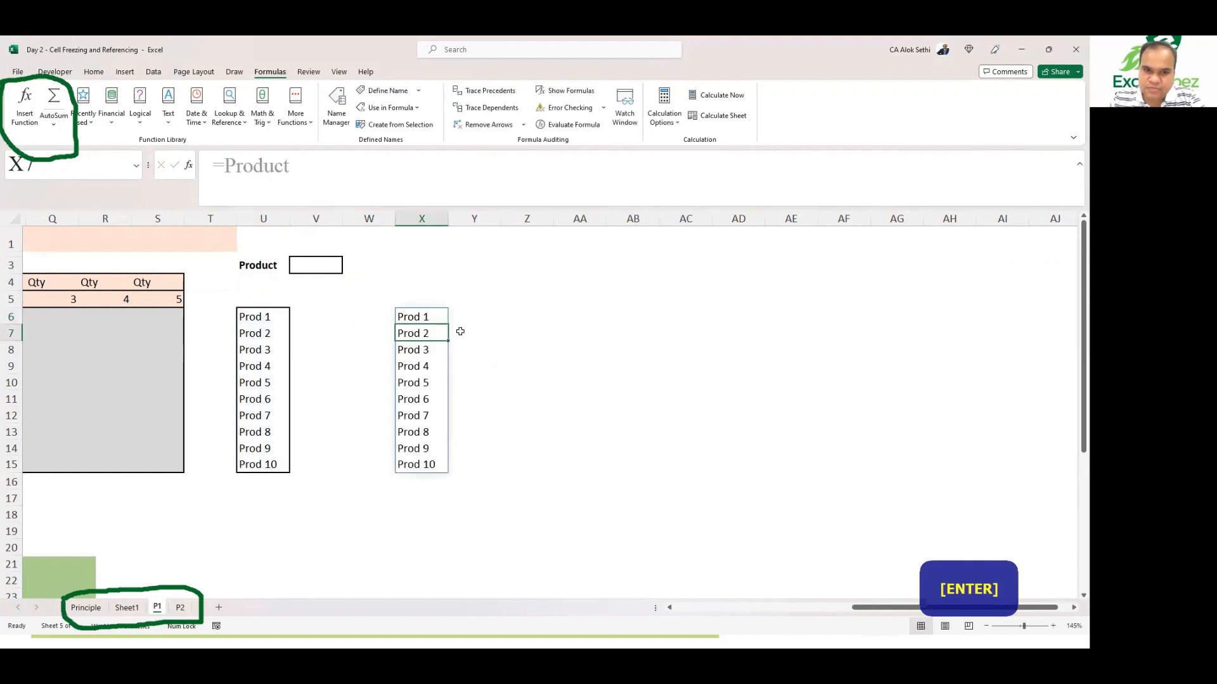
pyautogui.press('Right')
pyautogui.press('Right')
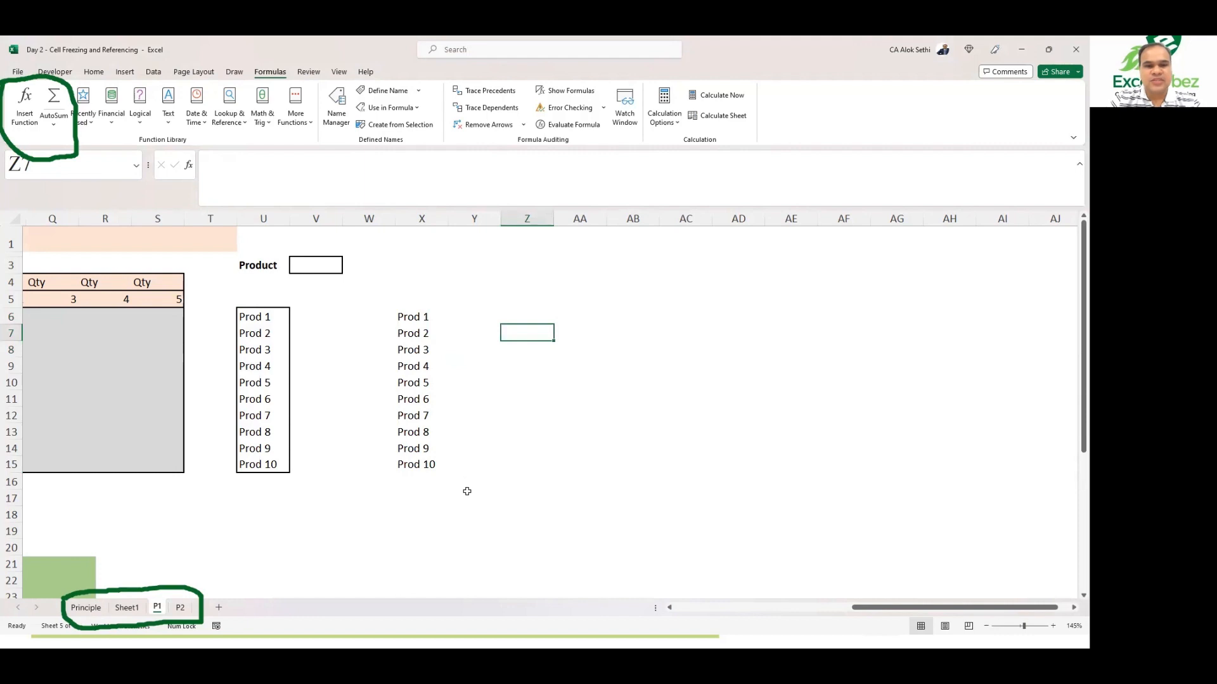
pyautogui.hotkey('alt', 'Tab')
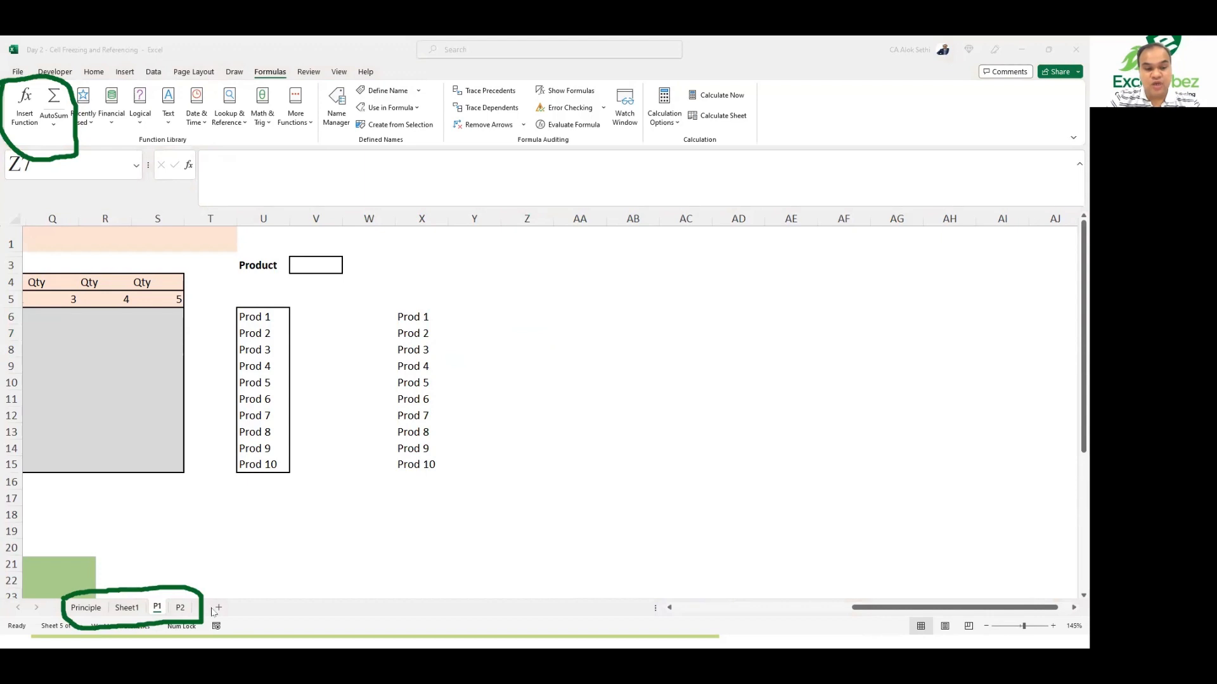
# Step: Add a new worksheet and enter the formula =Product in cell D8 to list the named products
pyautogui.hotkey('alt', 'Tab')
pyautogui.click(218, 607)
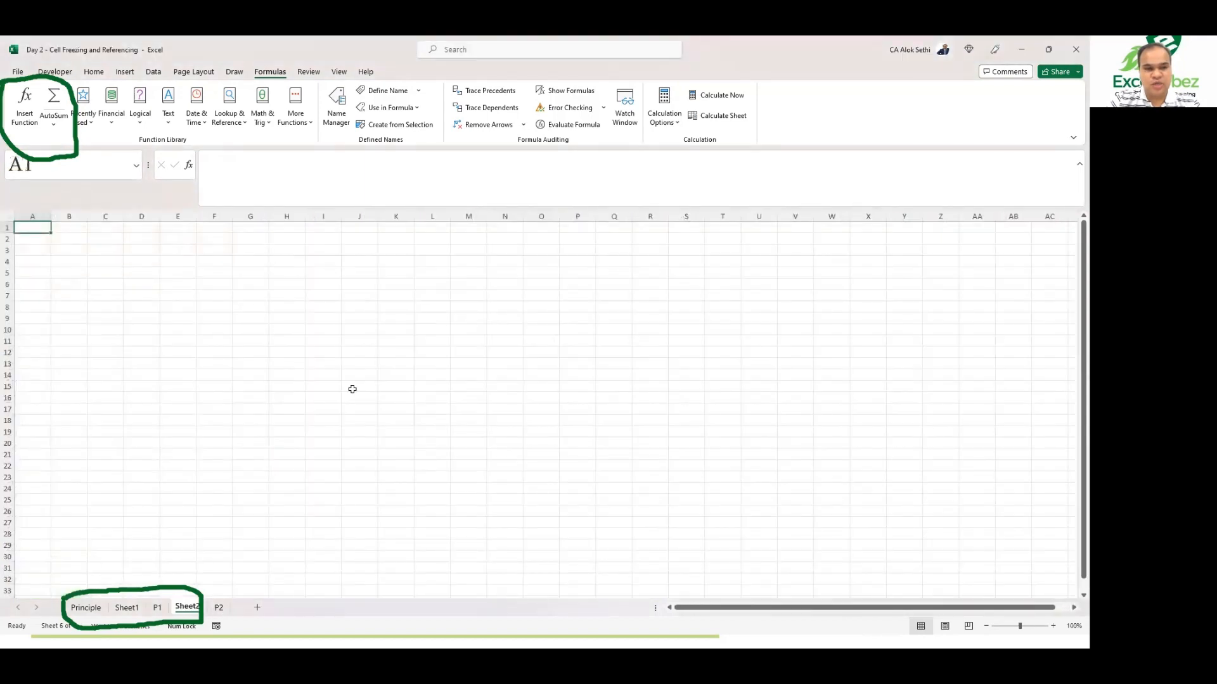
pyautogui.scroll(5, 352, 389)
pyautogui.scroll(-2, 353, 389)
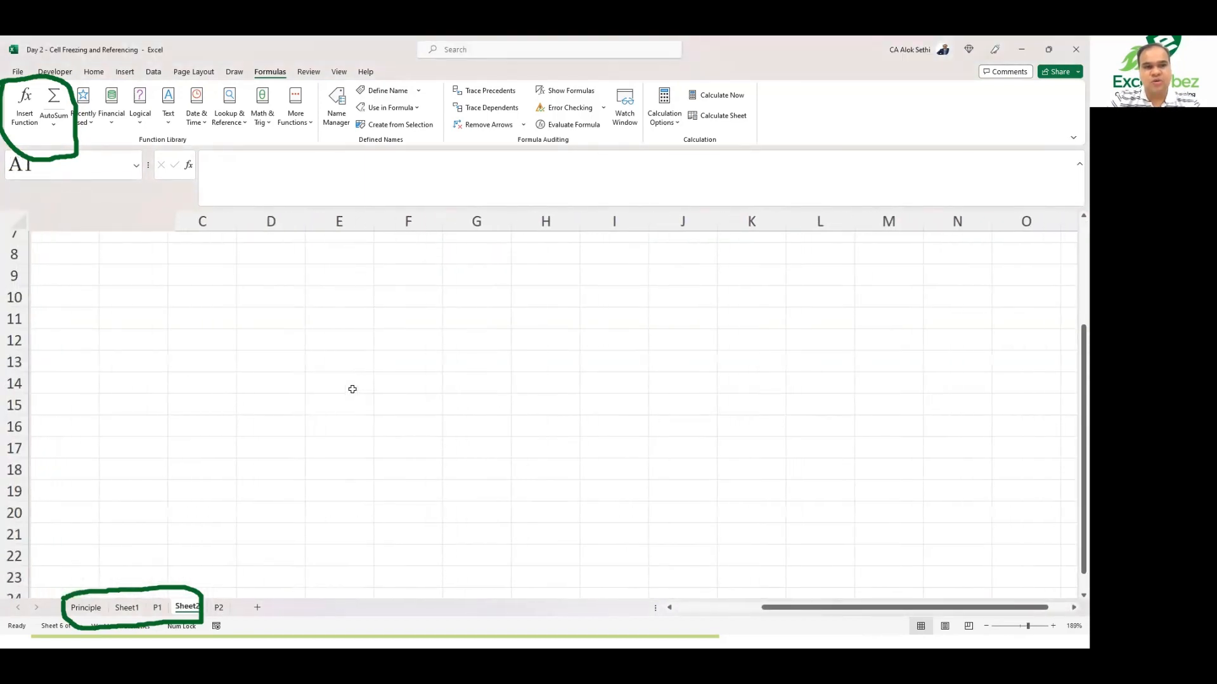
pyautogui.click(259, 262)
pyautogui.write('=proc')
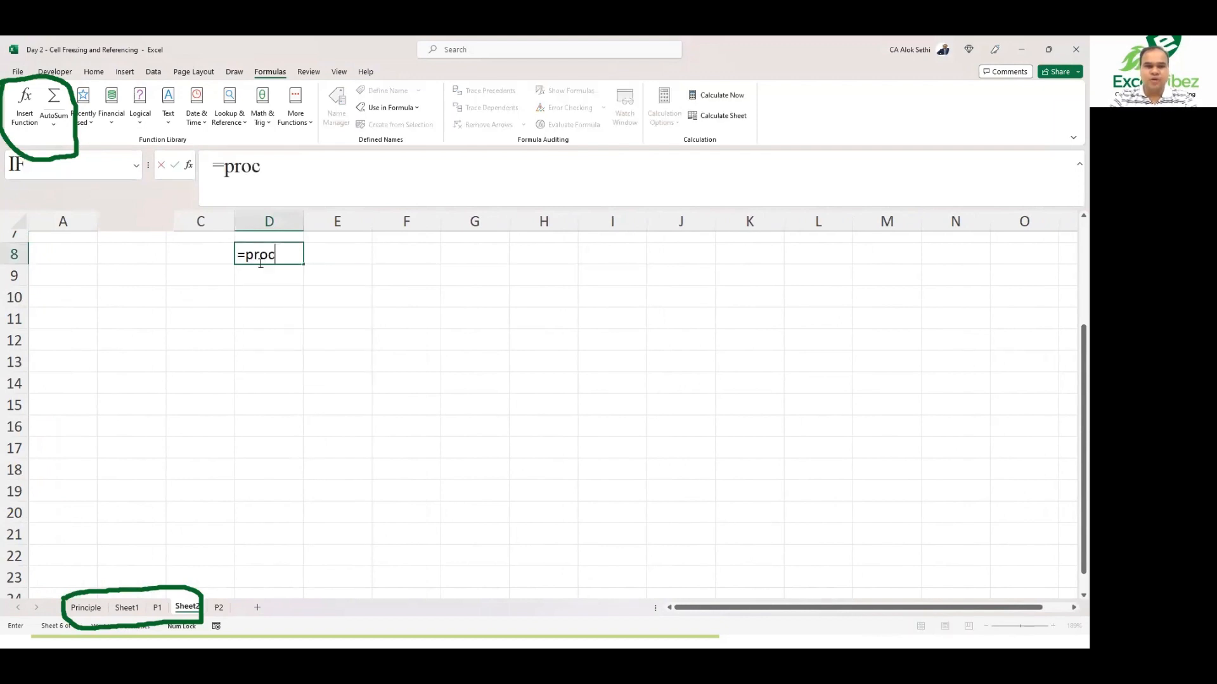
pyautogui.press('BackSpace')
pyautogui.write('dcut')
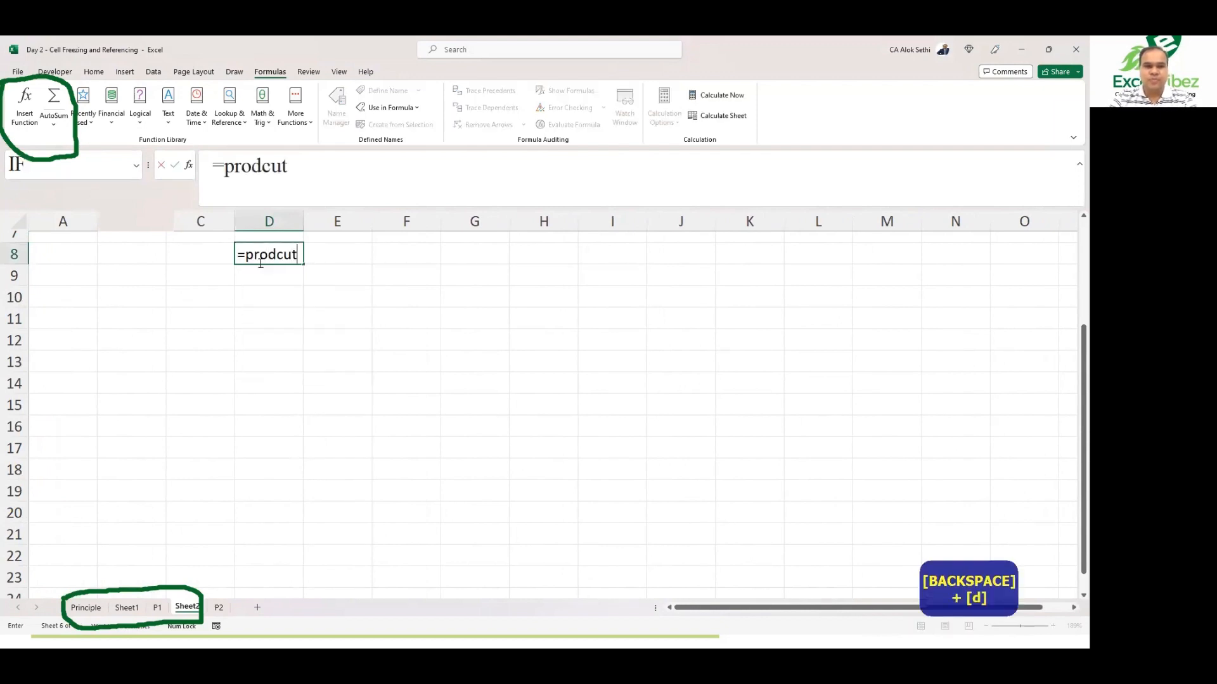
pyautogui.press('BackSpace')
pyautogui.press('BackSpace')
pyautogui.press('BackSpace')
pyautogui.write('uct')
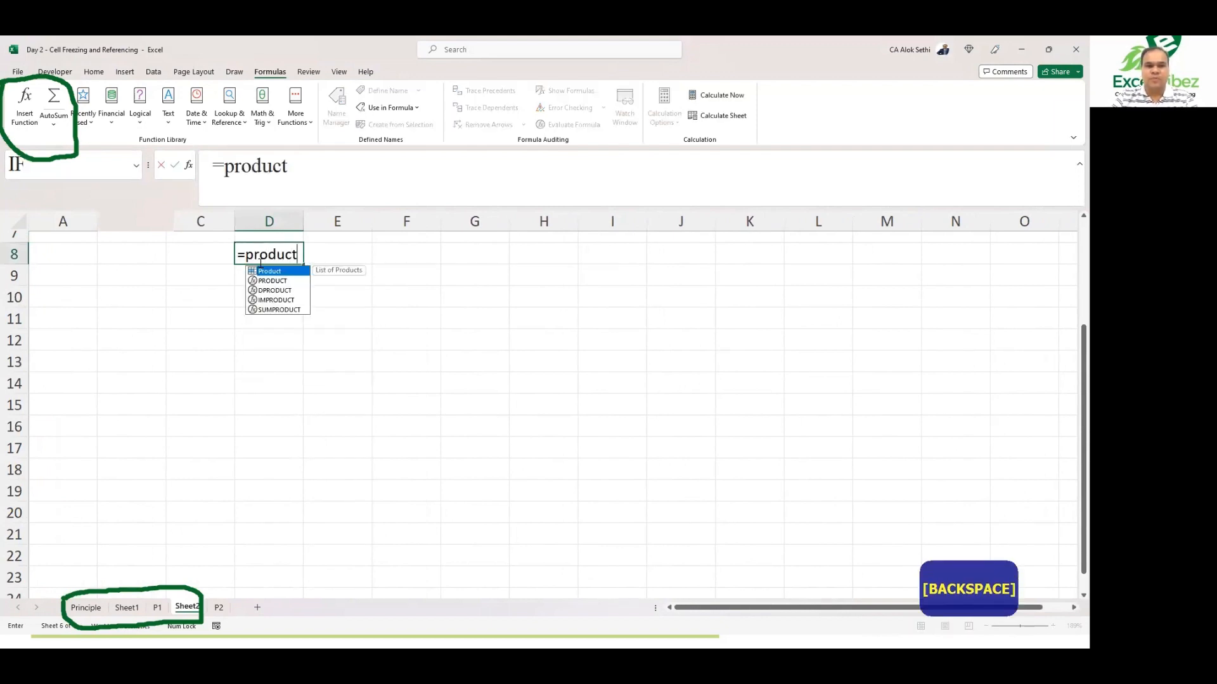
pyautogui.press('Return')
# Step: Create a new workbook name called Product2 in the Name Manager
pyautogui.click(422, 277)
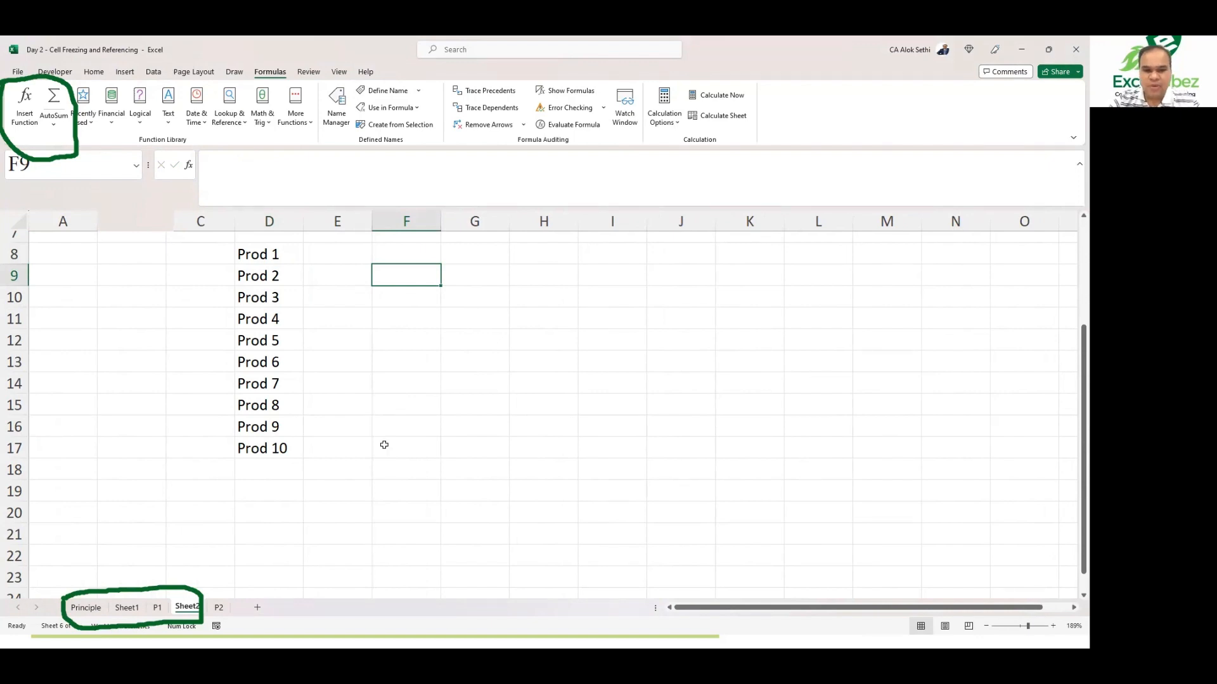
pyautogui.click(627, 305)
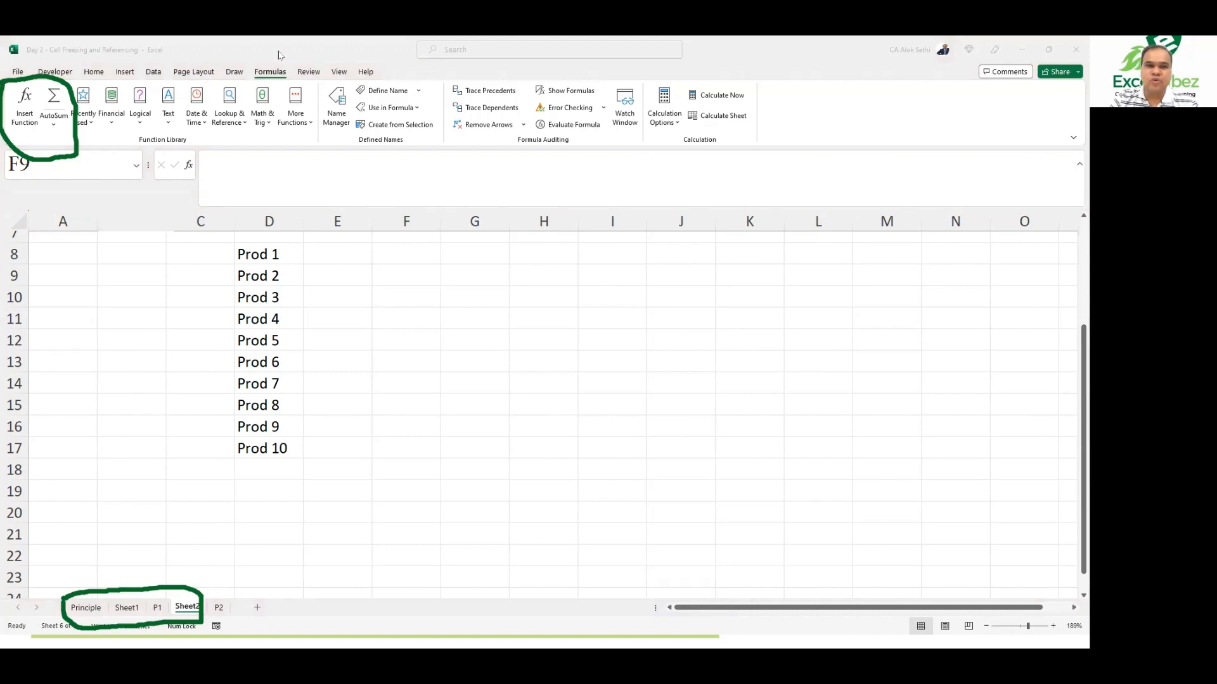
pyautogui.click(269, 73)
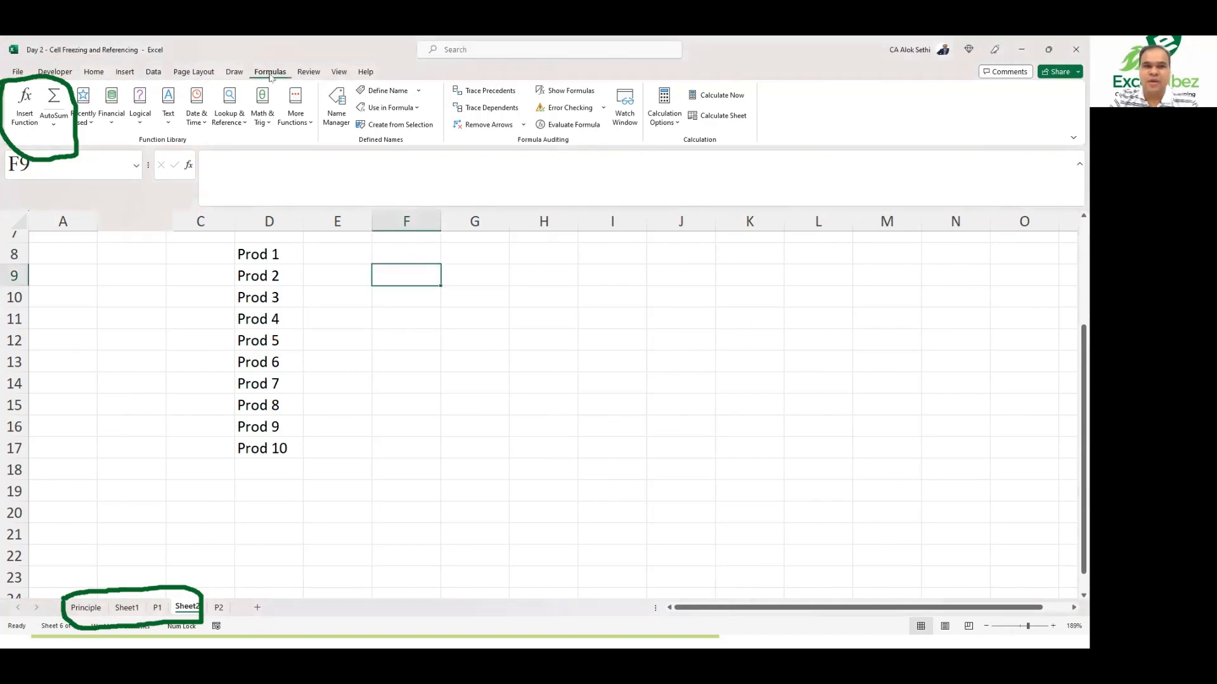
pyautogui.click(334, 105)
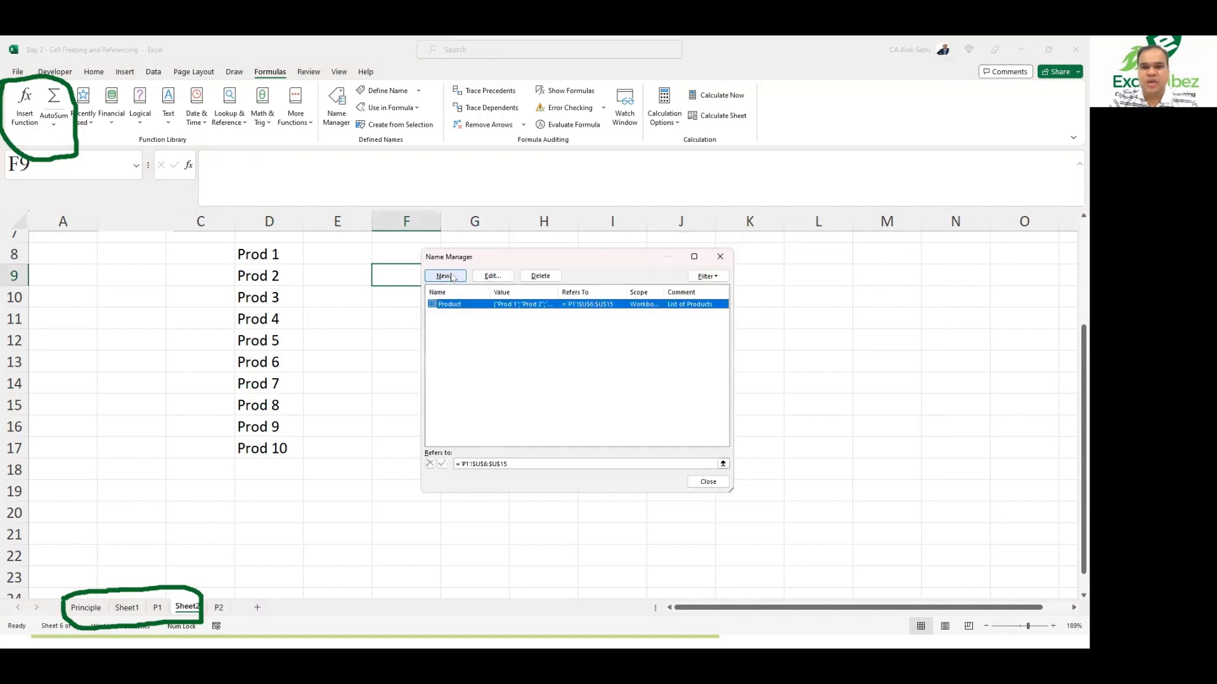
pyautogui.click(450, 276)
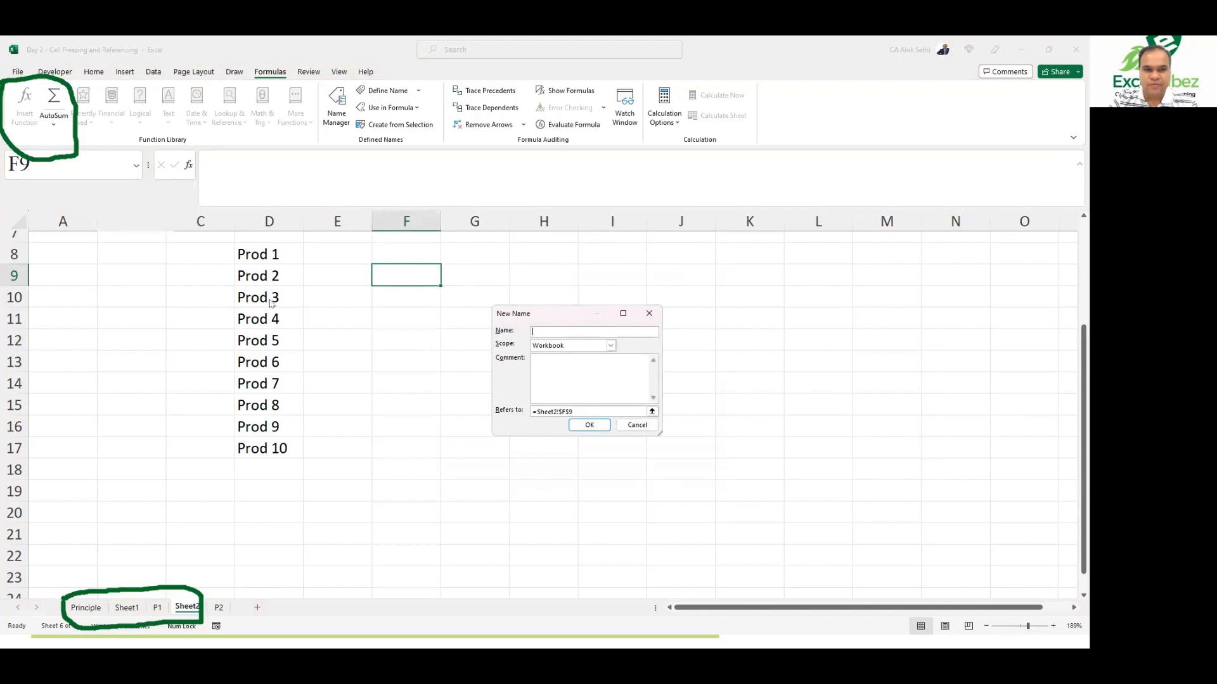
pyautogui.write('Pro')
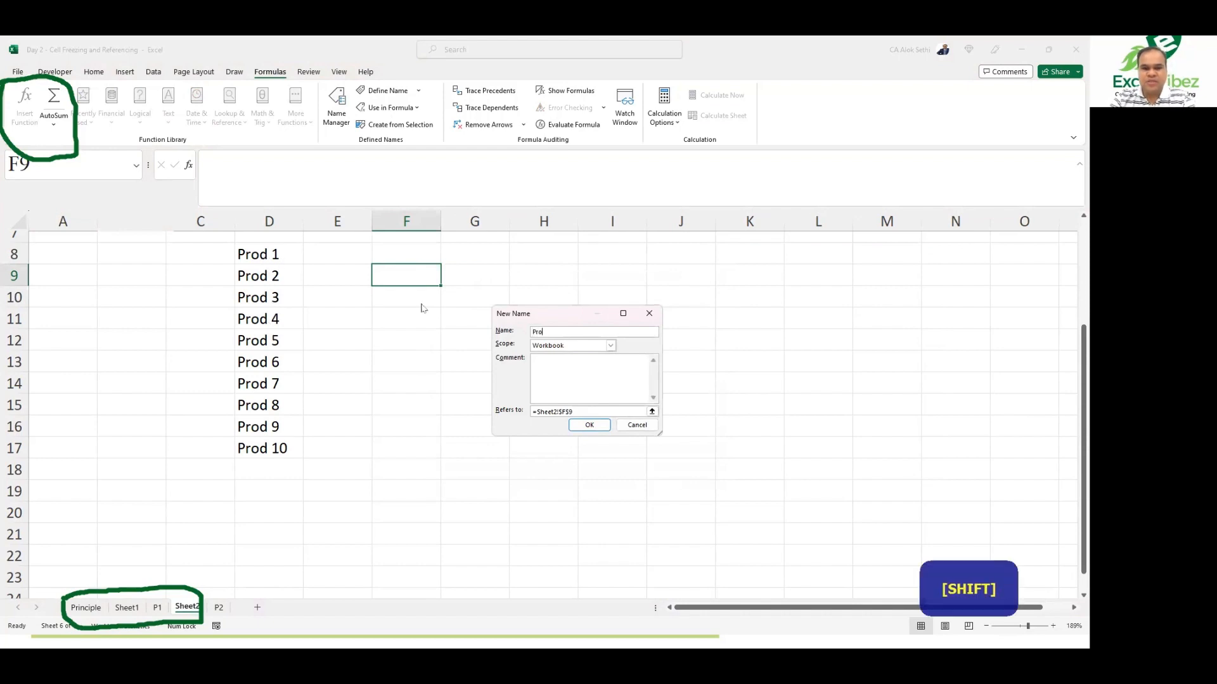
pyautogui.write('duct')
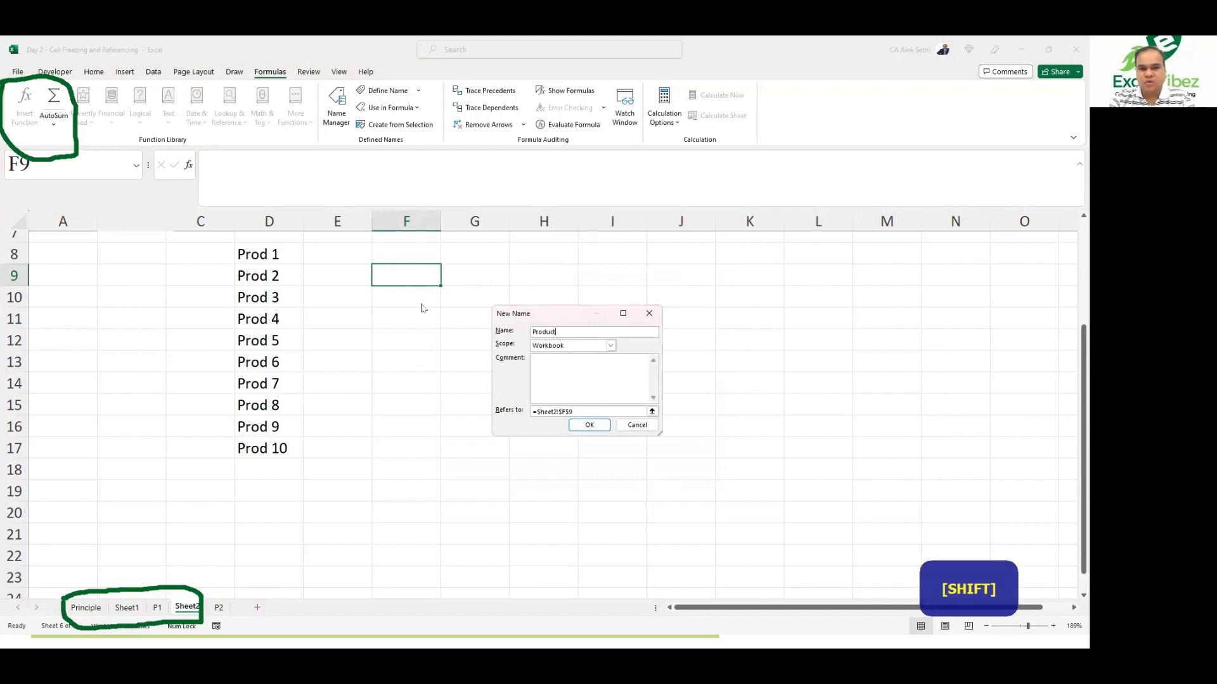
# Step: Give Product2 the comment List of 5 products and make it refer to D8:D12, then close the manager
pyautogui.press('Tab')
pyautogui.press('Tab')
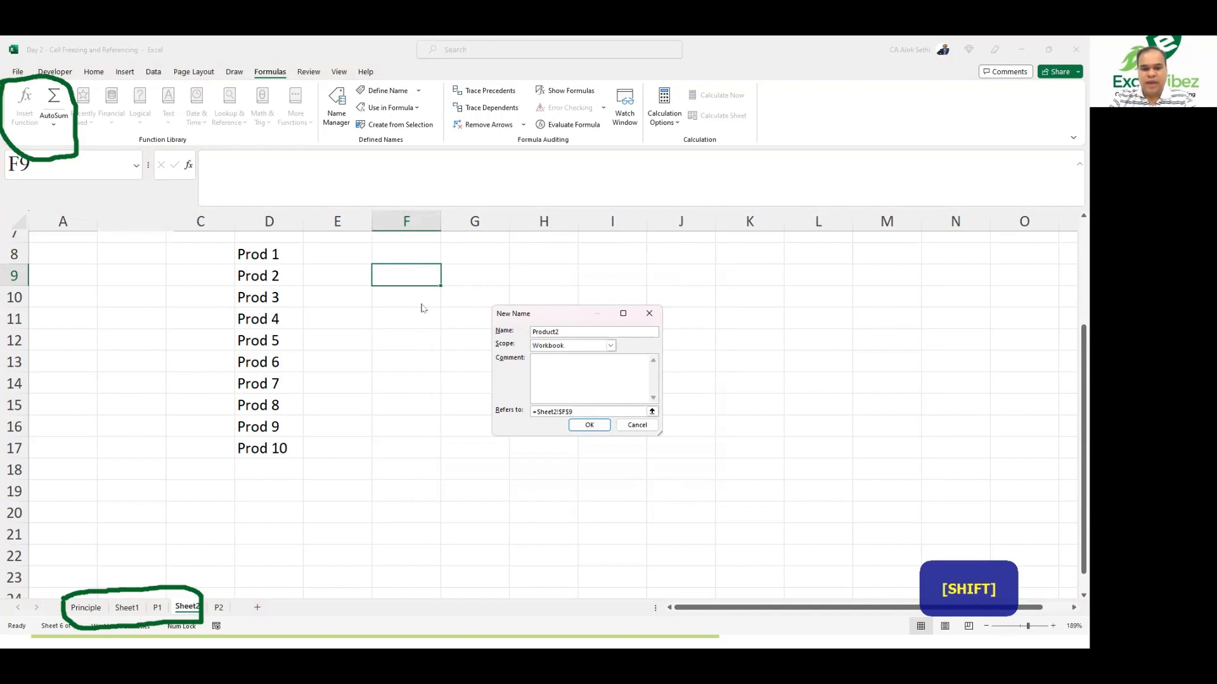
pyautogui.write('List of 5 p')
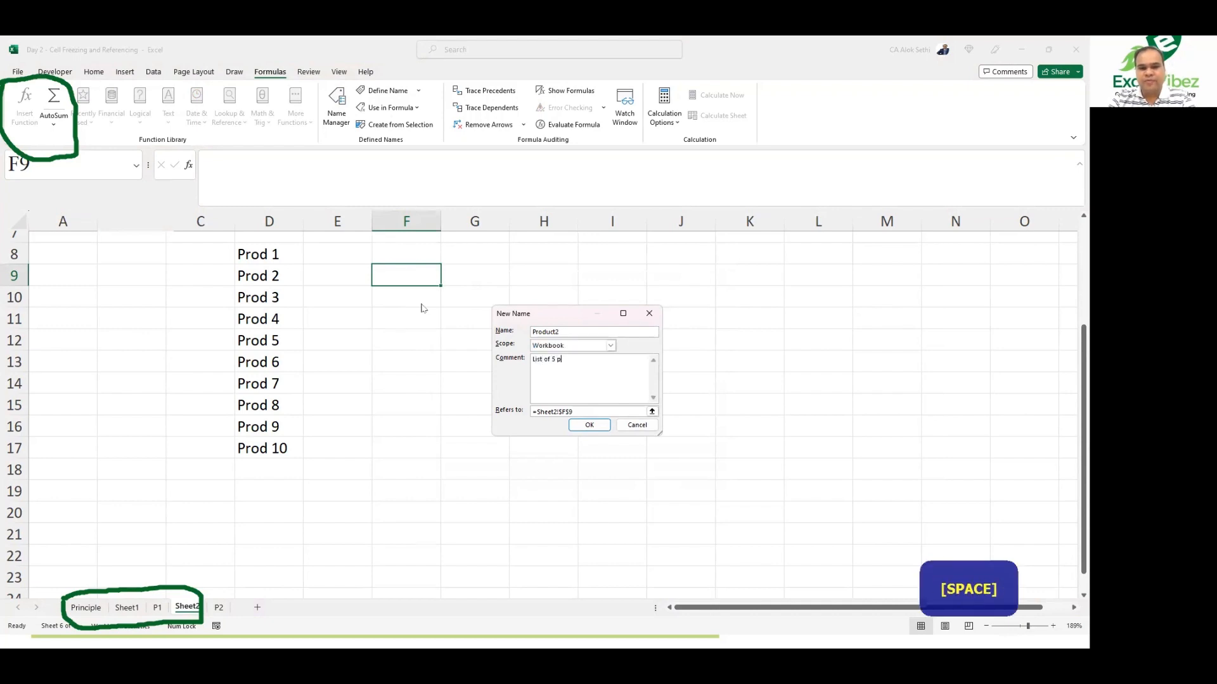
pyautogui.write('roducts')
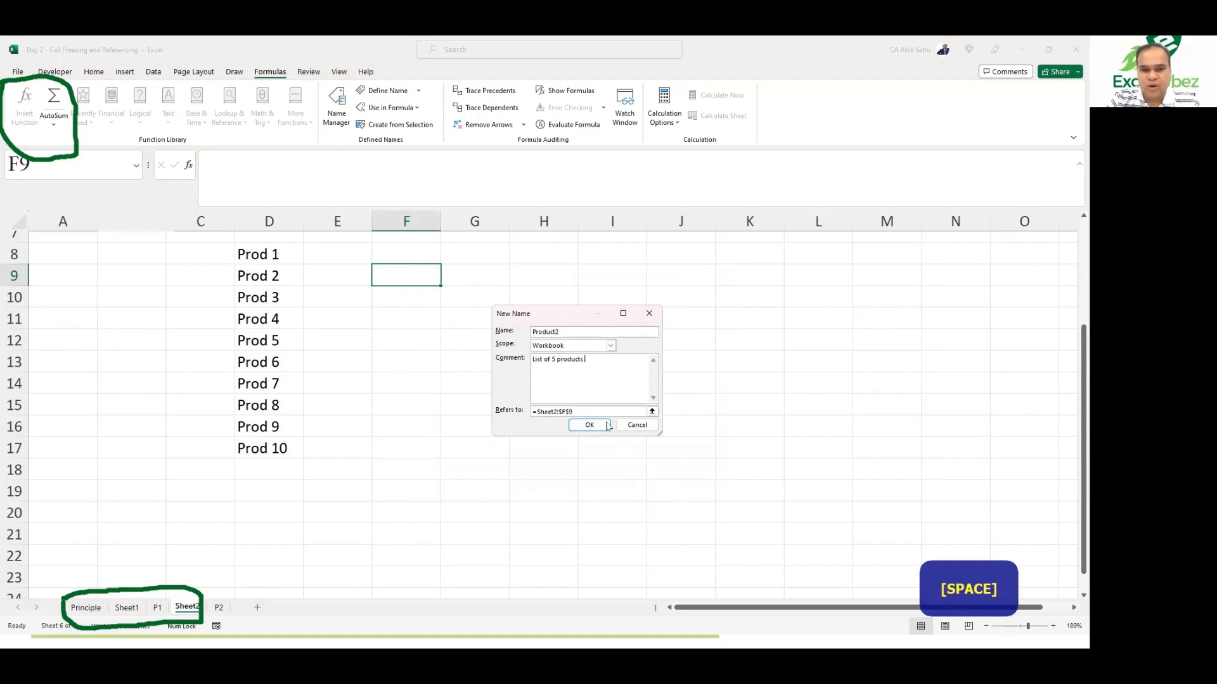
pyautogui.click(641, 411)
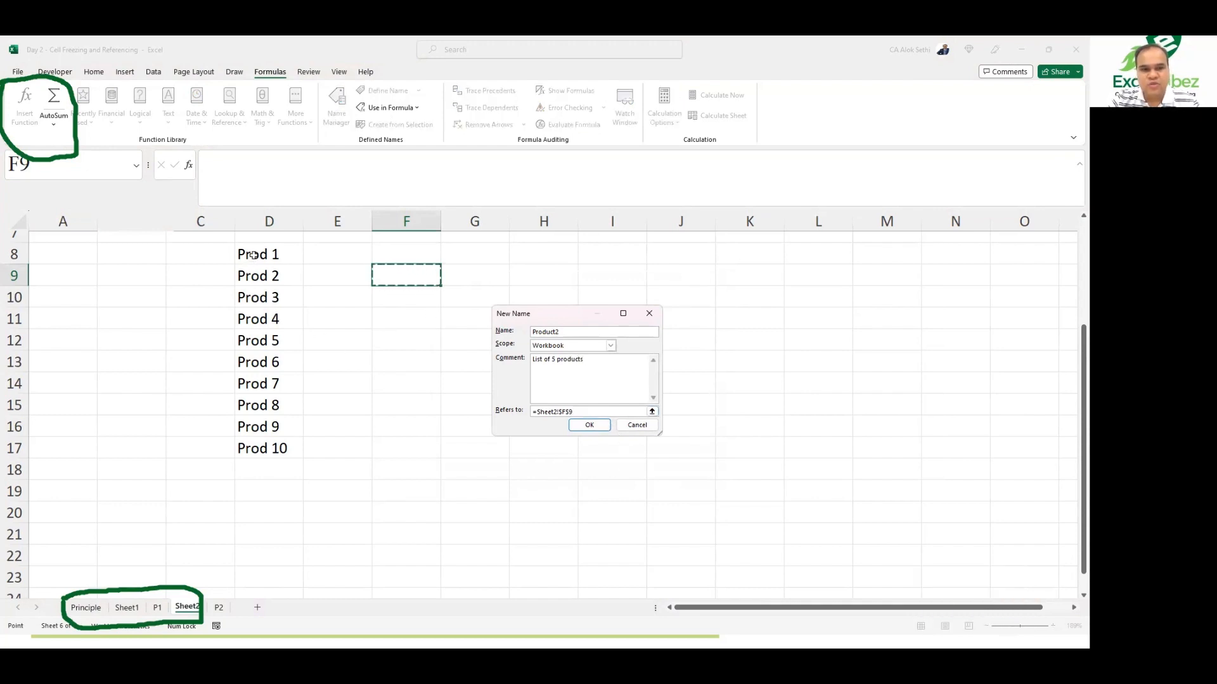
pyautogui.moveTo(254, 255); pyautogui.dragTo(262, 339)
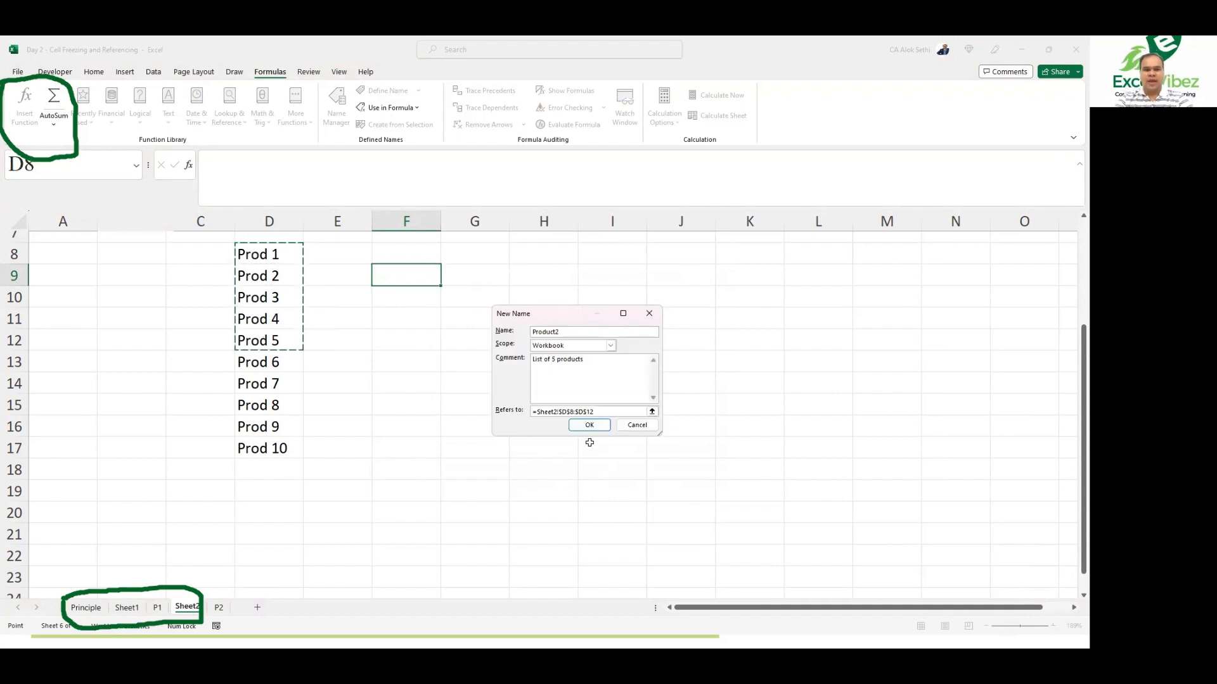
pyautogui.click(593, 425)
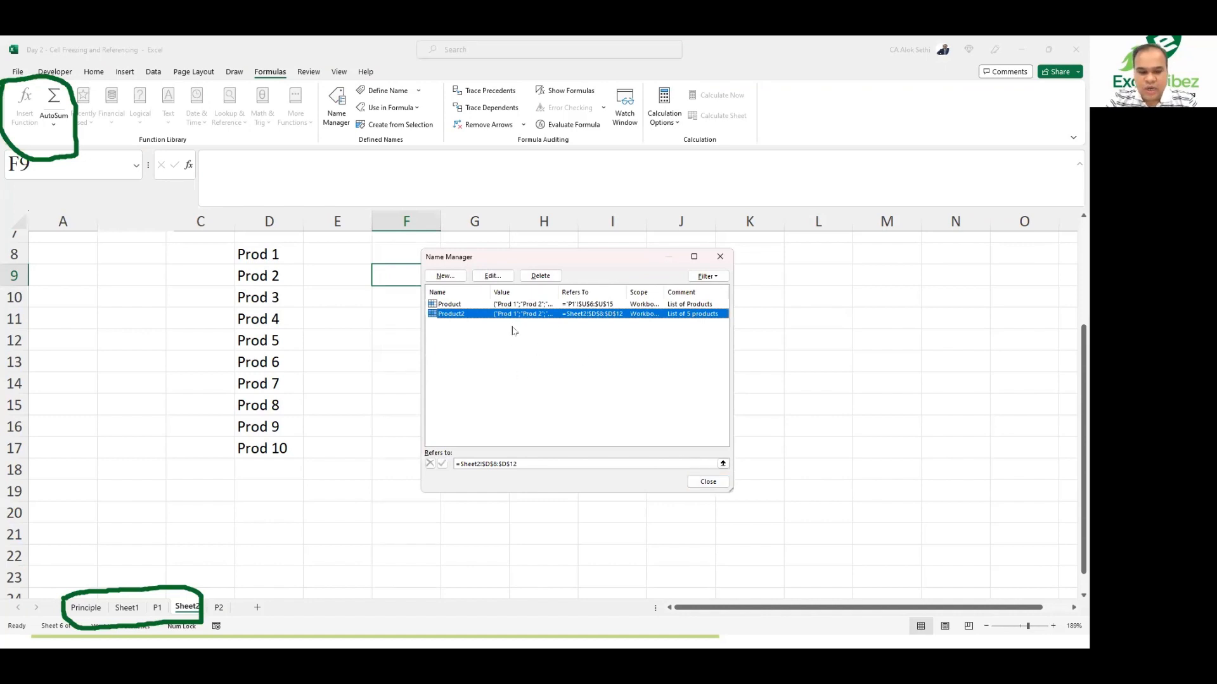
pyautogui.press('ctrl')
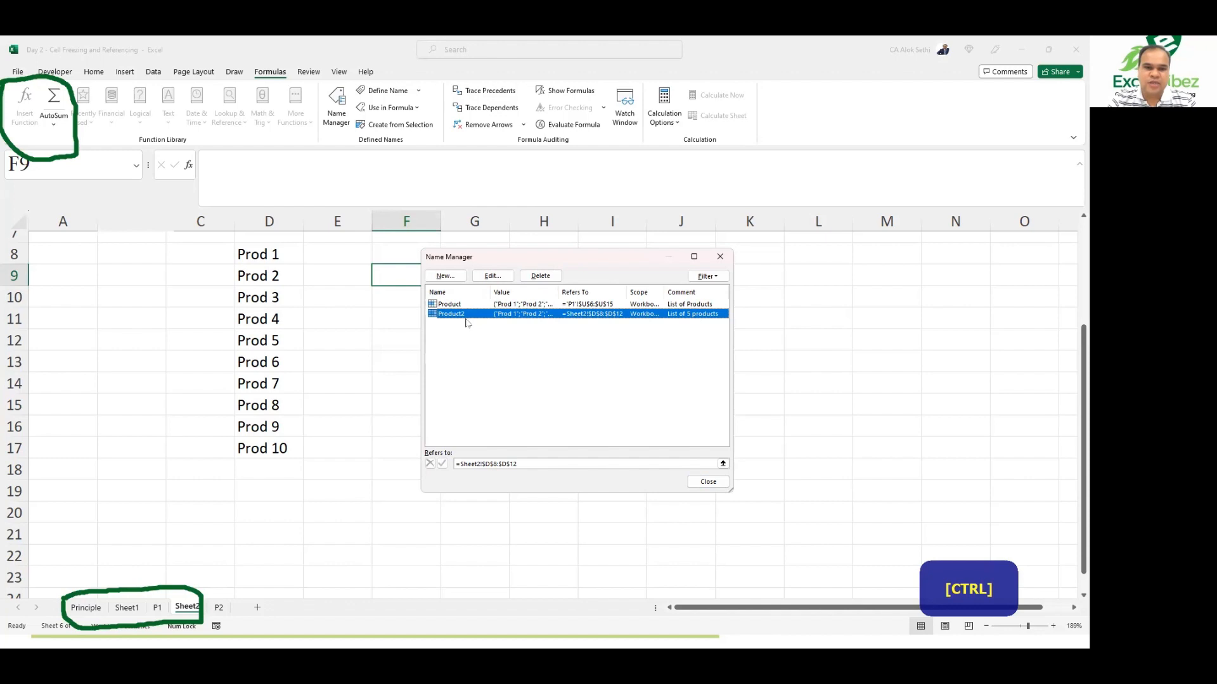
pyautogui.click(709, 483)
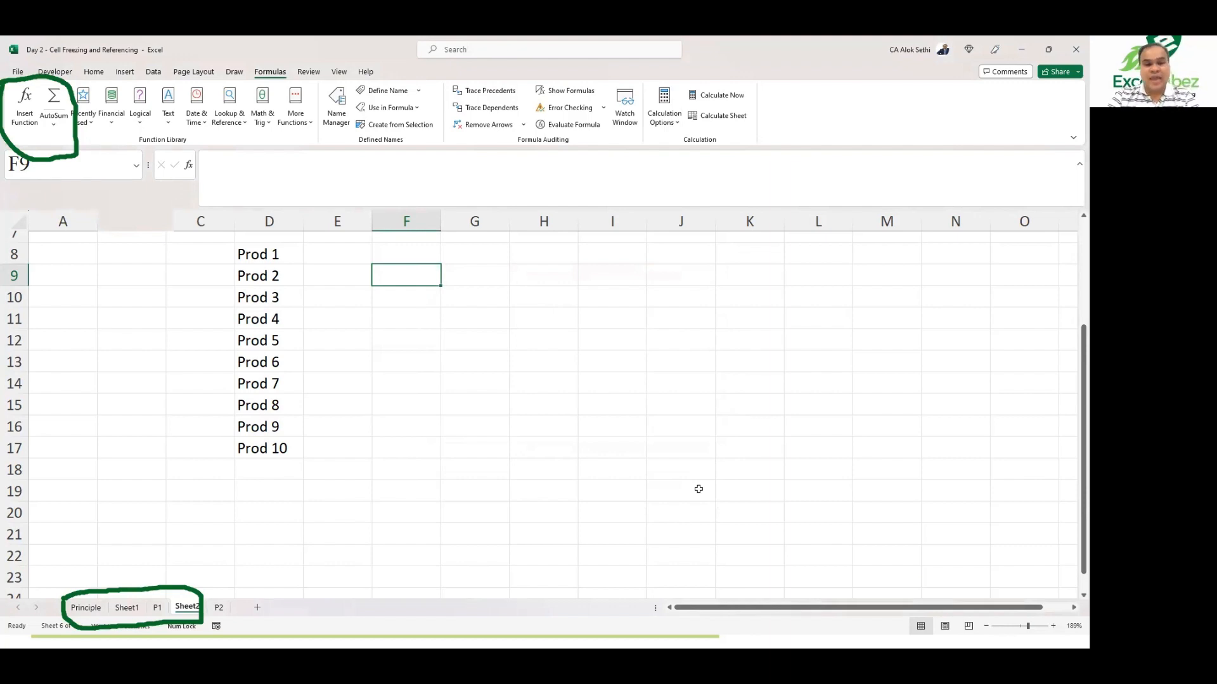
# Step: Enter the formula =Product in cell G8 using the name suggestion
pyautogui.press('Right')
pyautogui.press('Up')
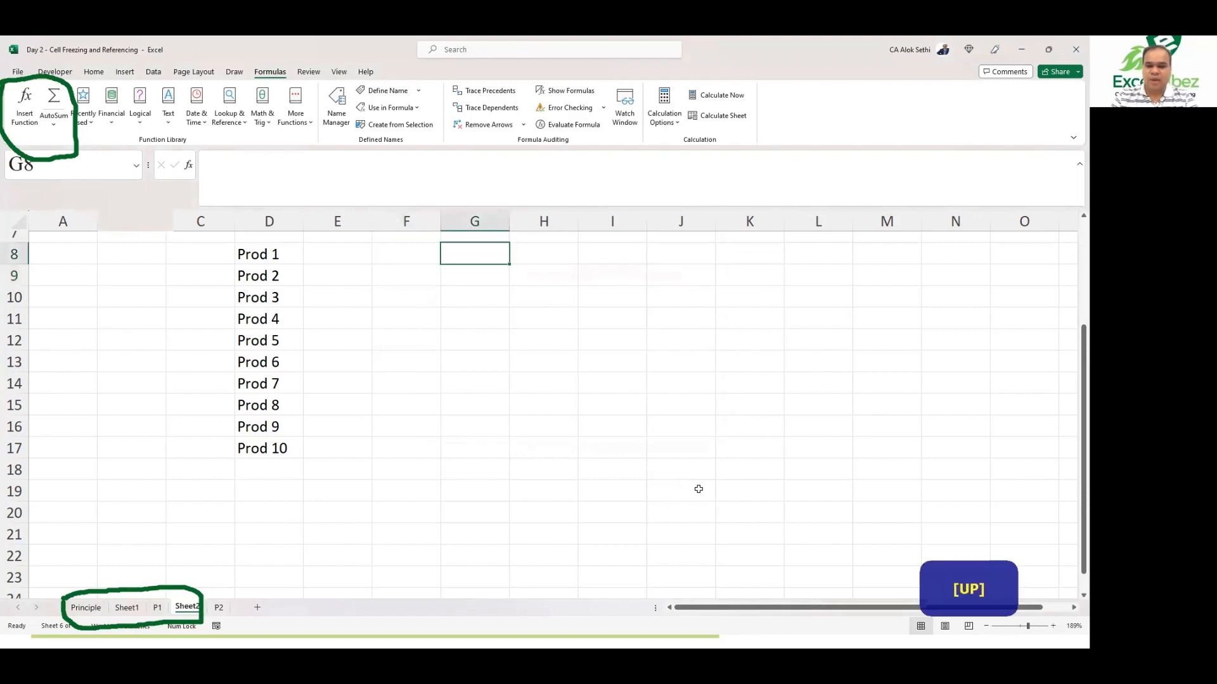
pyautogui.write('=product2')
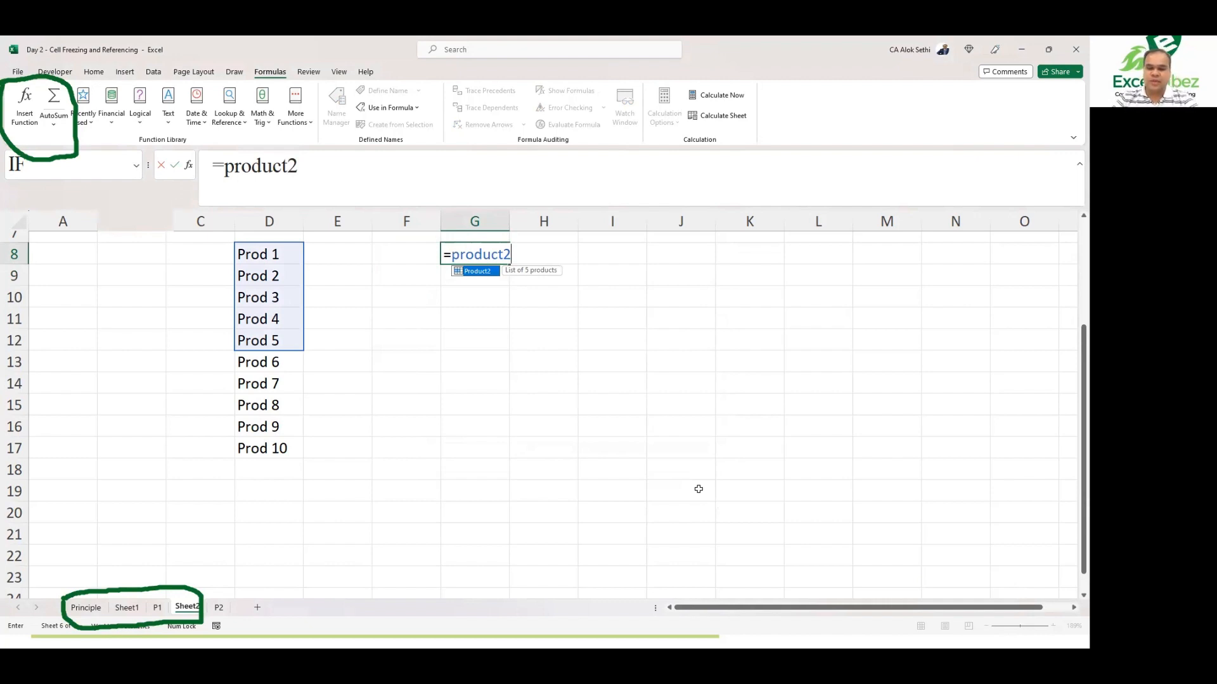
pyautogui.press('BackSpace')
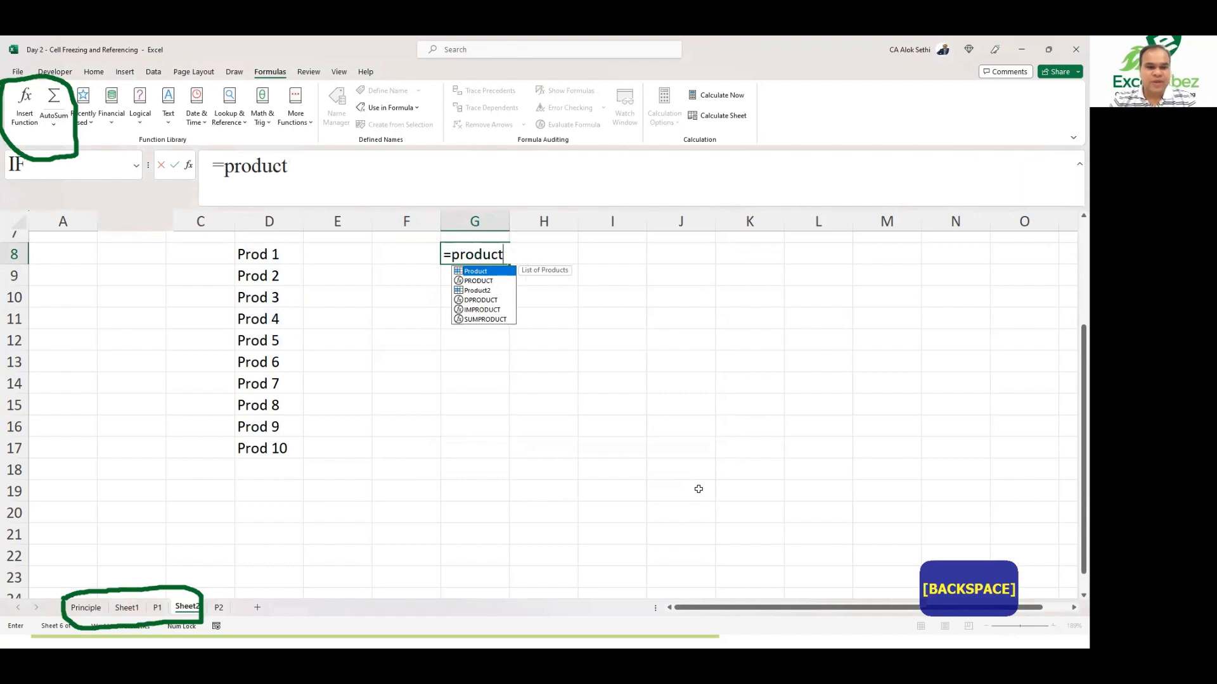
pyautogui.press('Tab')
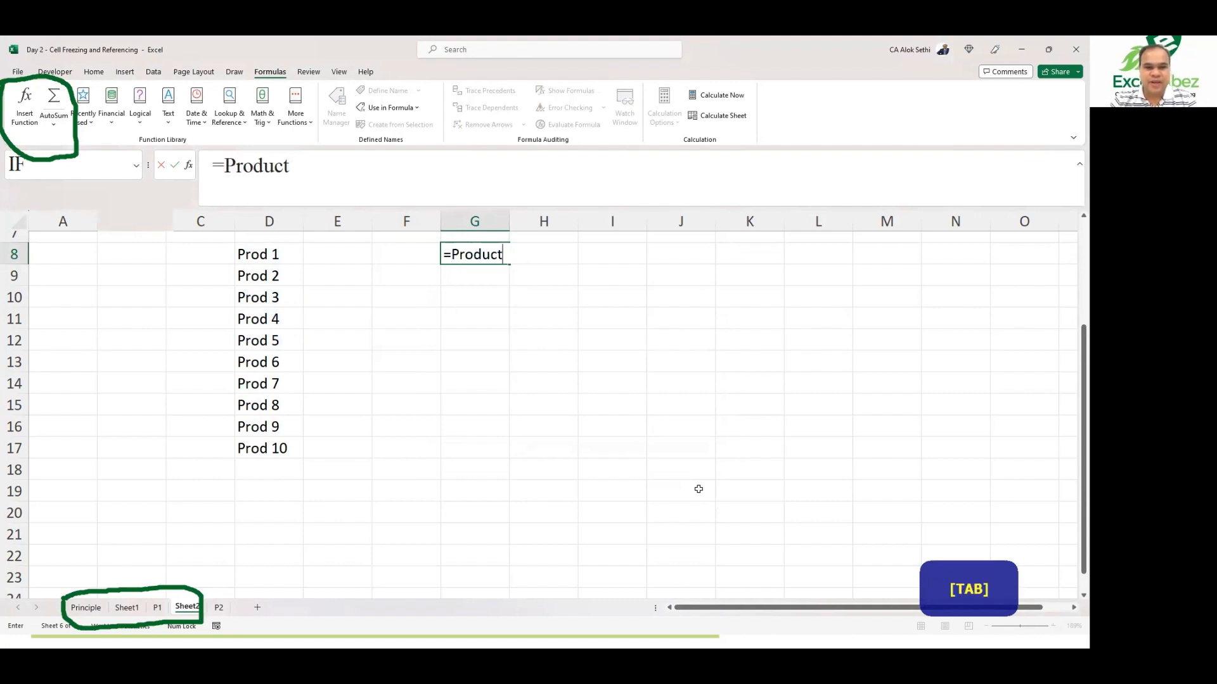
pyautogui.press('Return')
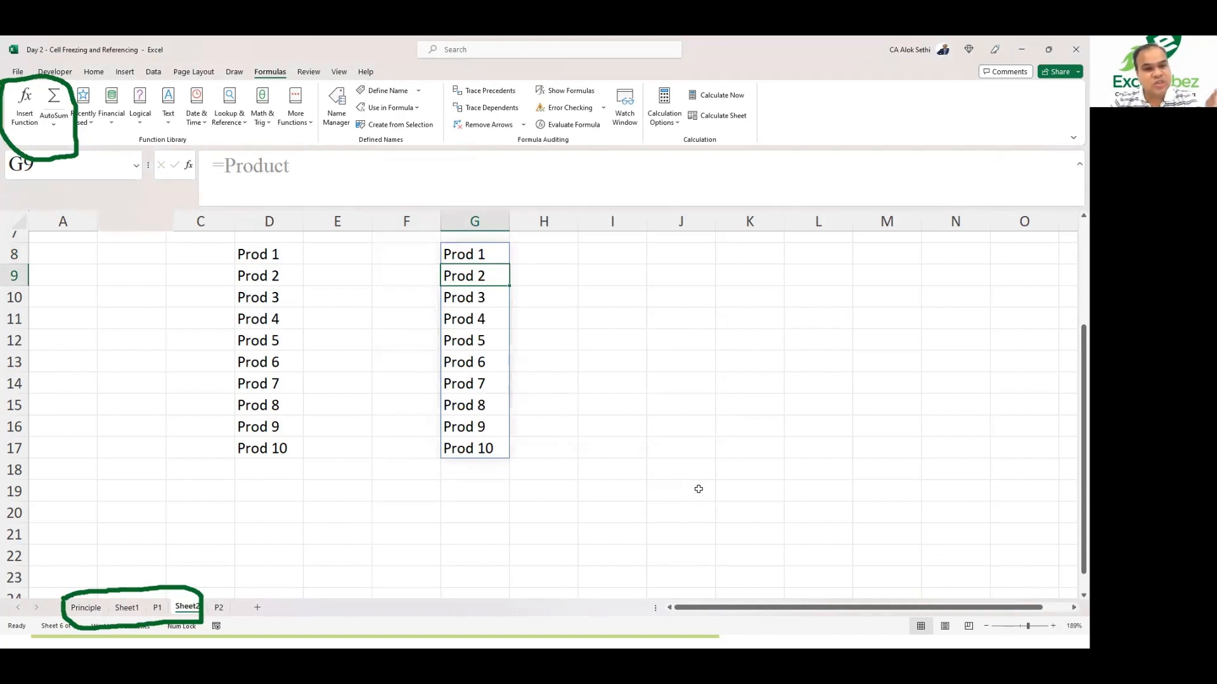
# Step: Change the formula in G8 to =Product2
pyautogui.press('Up')
pyautogui.press('F2')
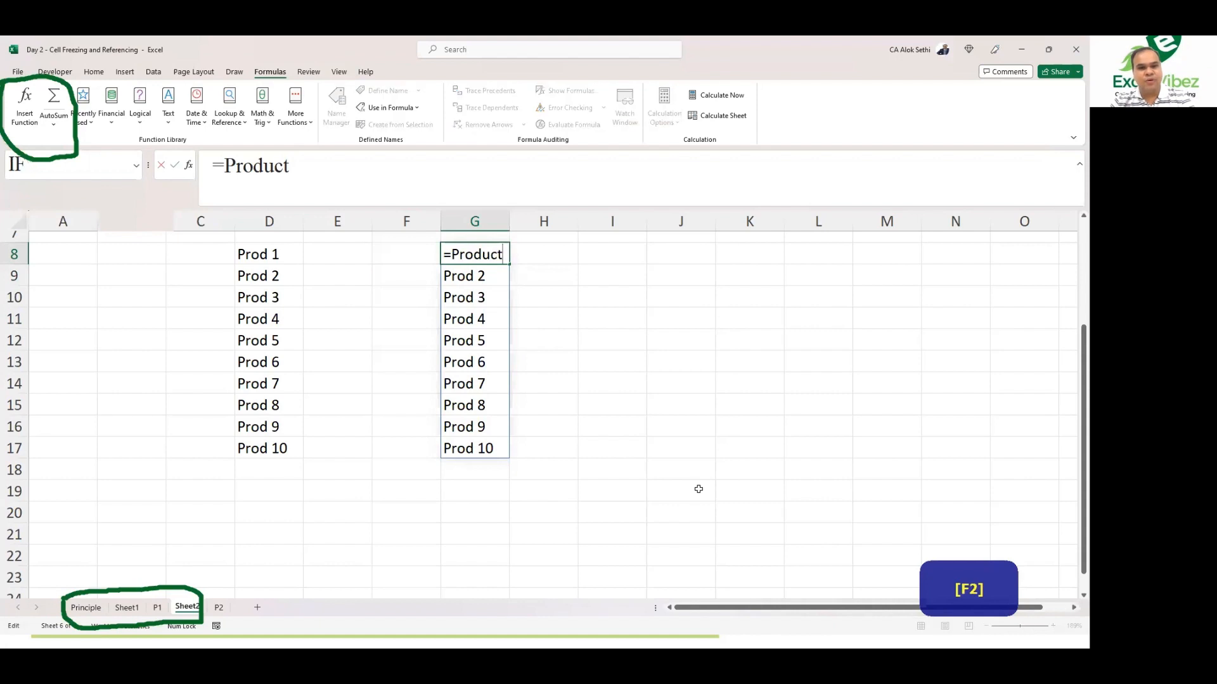
pyautogui.write('2')
pyautogui.press('Return')
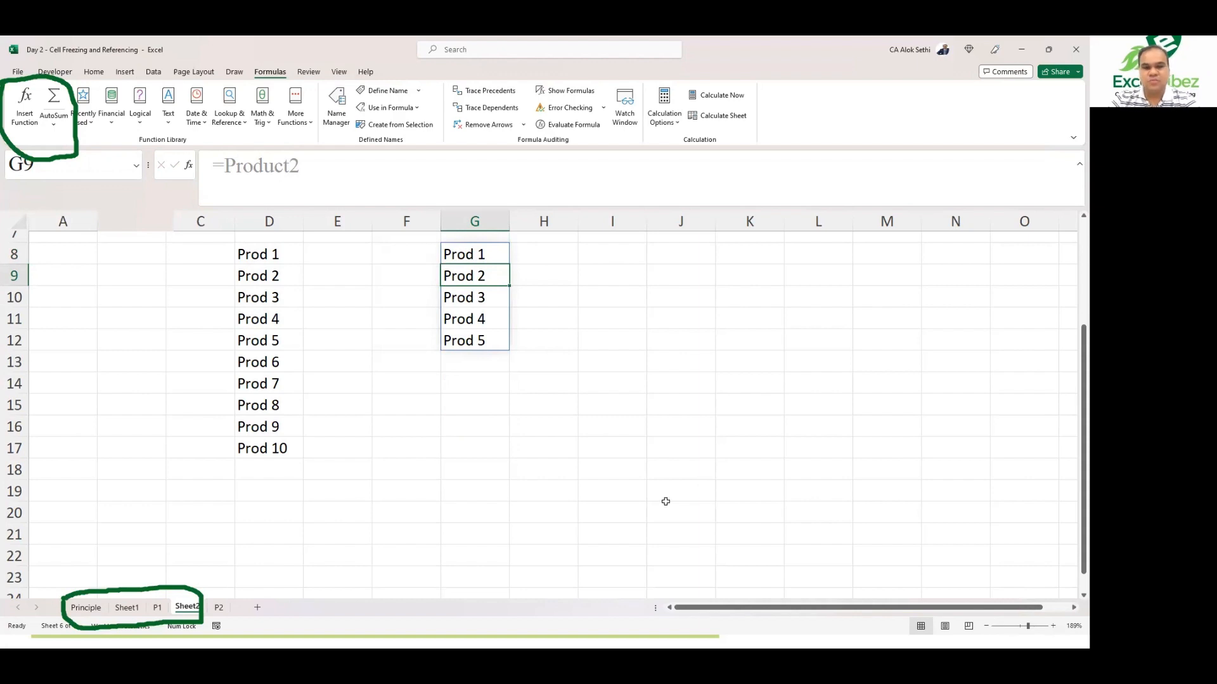
# Step: Return to sheet P1 and inspect the =Product formula in cell X6
pyautogui.click(157, 608)
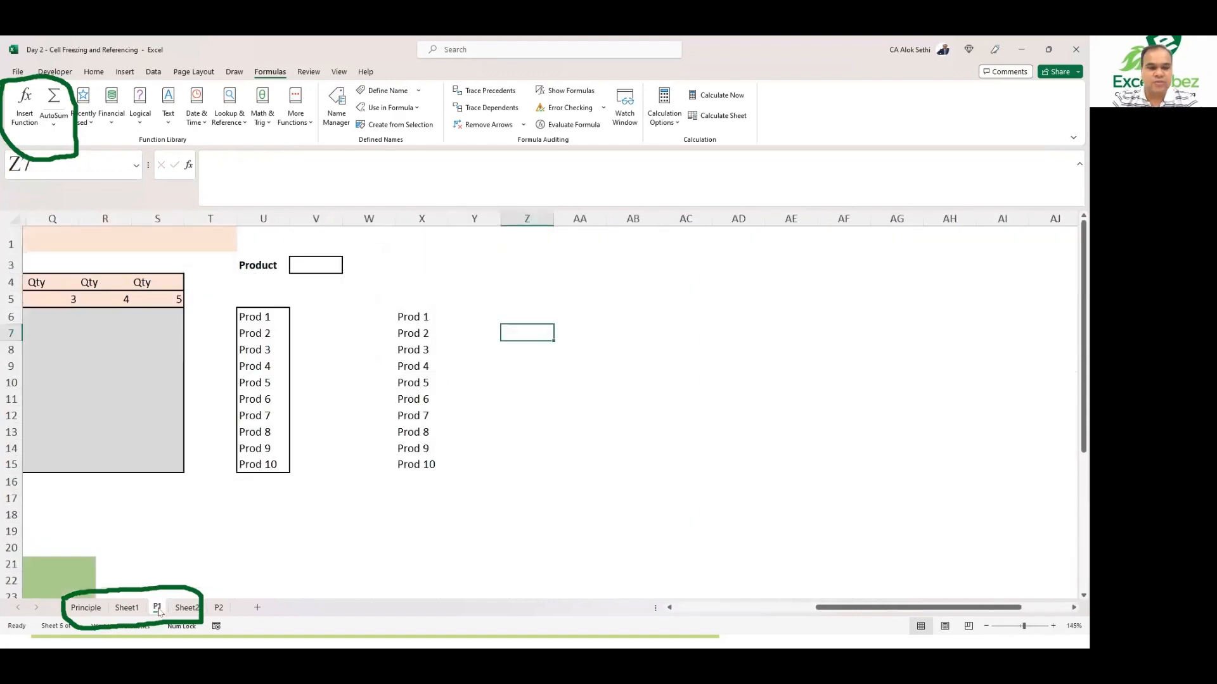
pyautogui.click(412, 313)
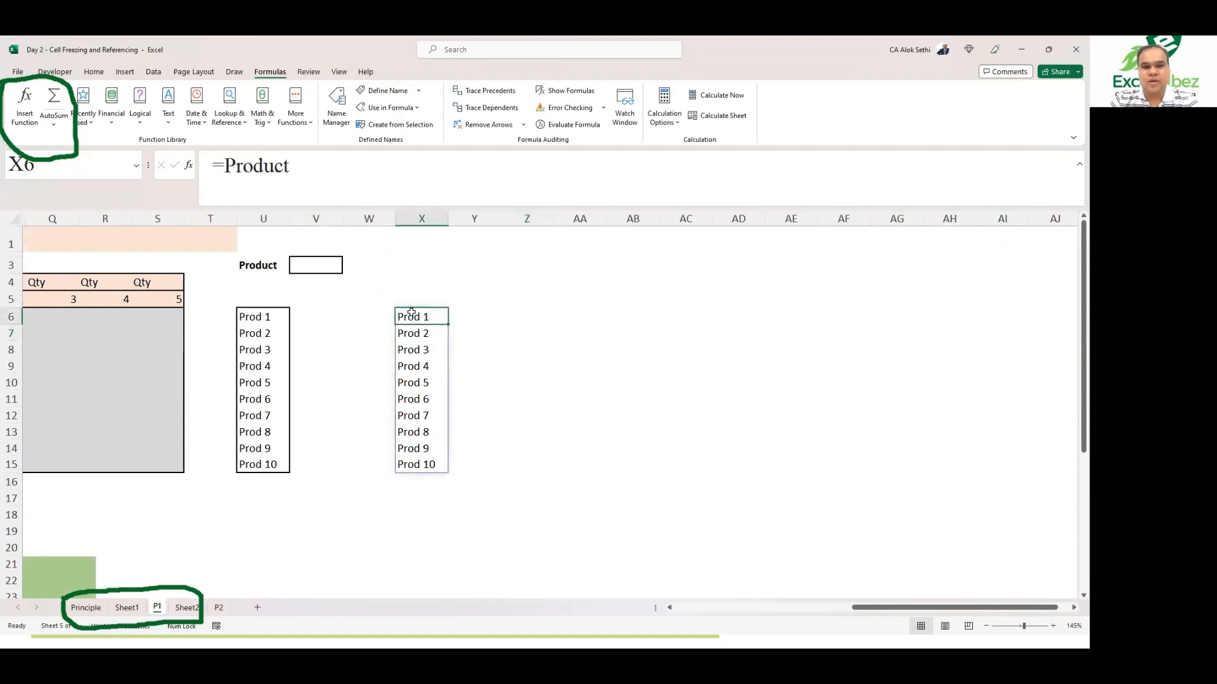
pyautogui.click(322, 166)
pyautogui.click(516, 319)
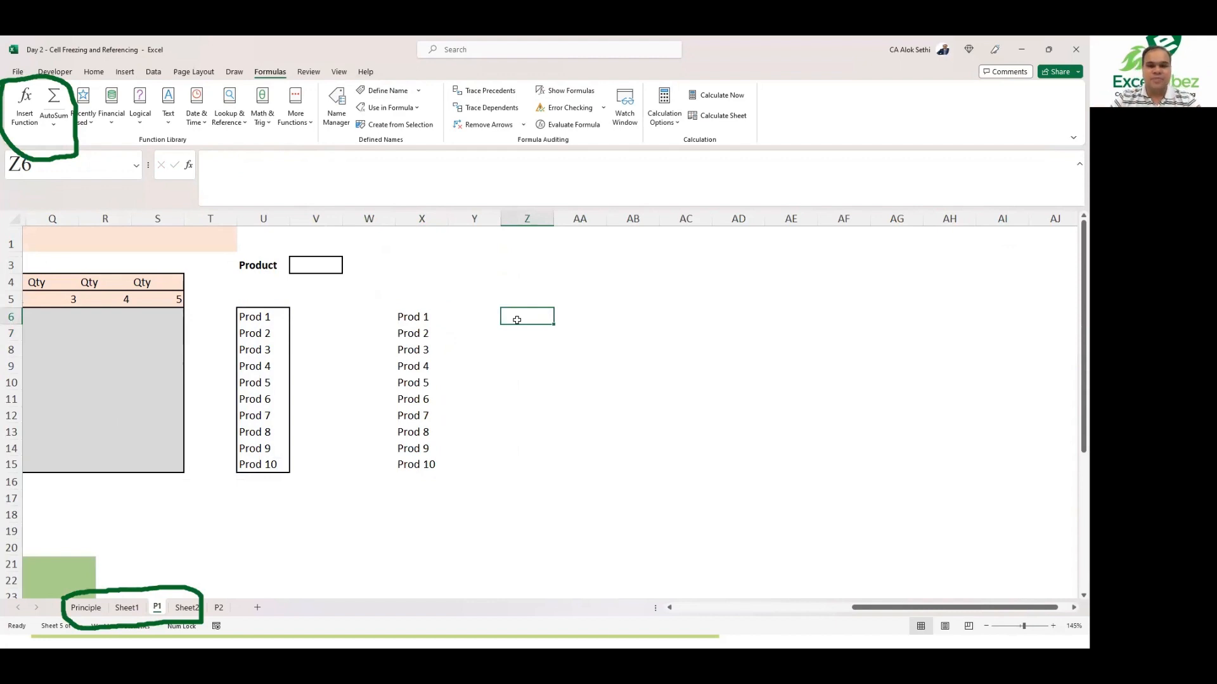
pyautogui.click(403, 320)
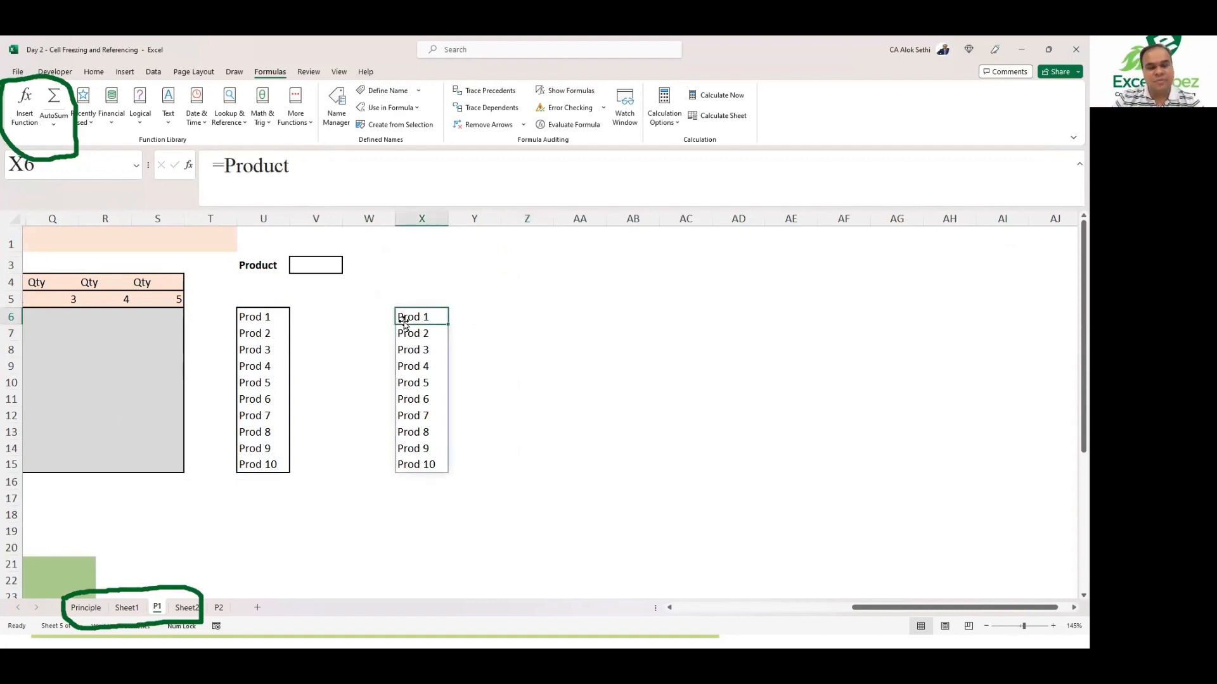
# Step: Add a List data validation to cell V3 with Product as its source
pyautogui.click(311, 263)
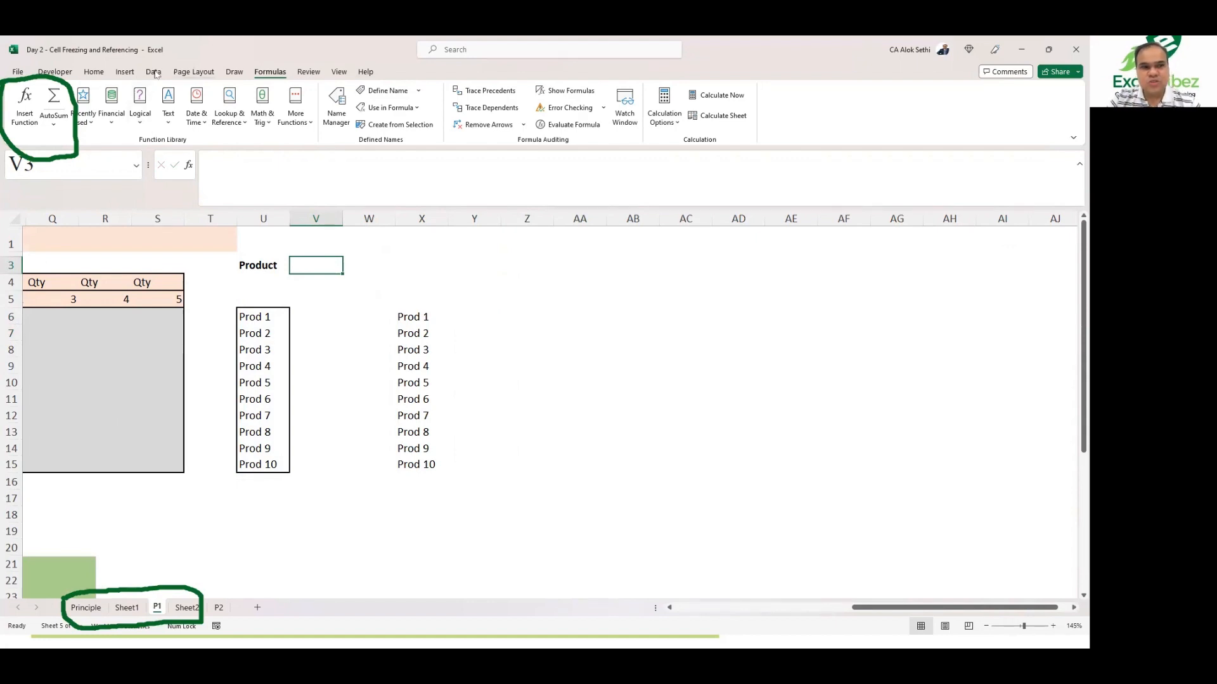
pyautogui.click(152, 73)
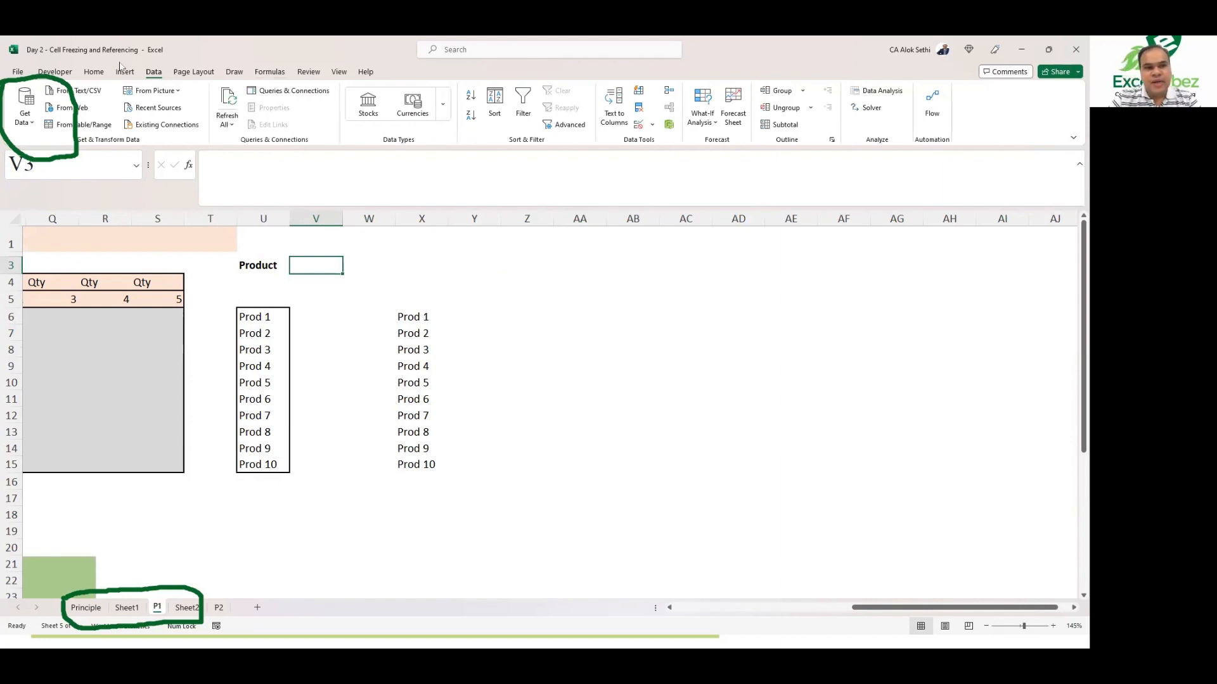
pyautogui.click(653, 127)
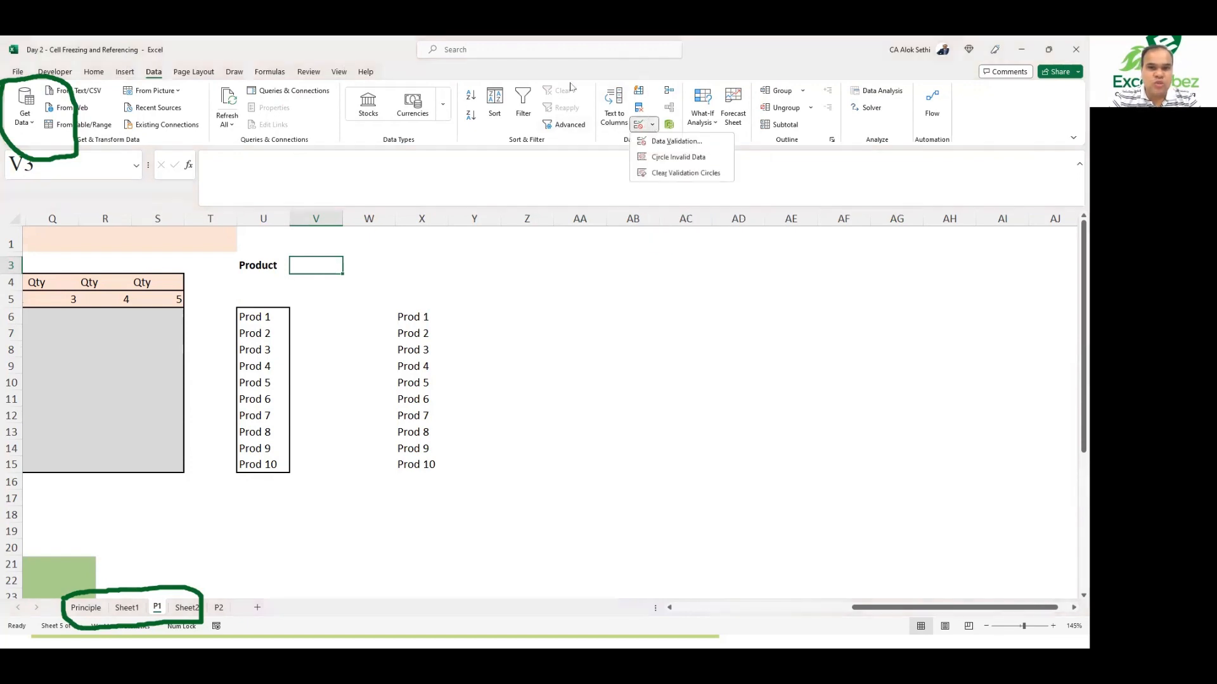
pyautogui.click(659, 145)
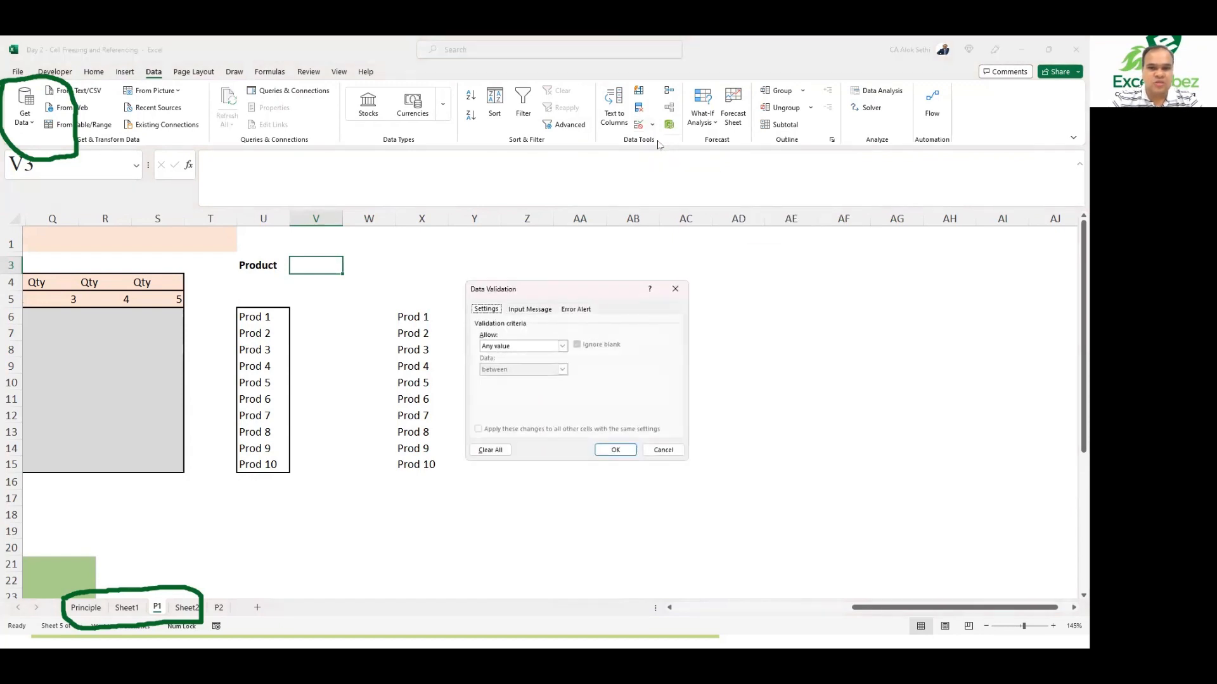
pyautogui.click(525, 348)
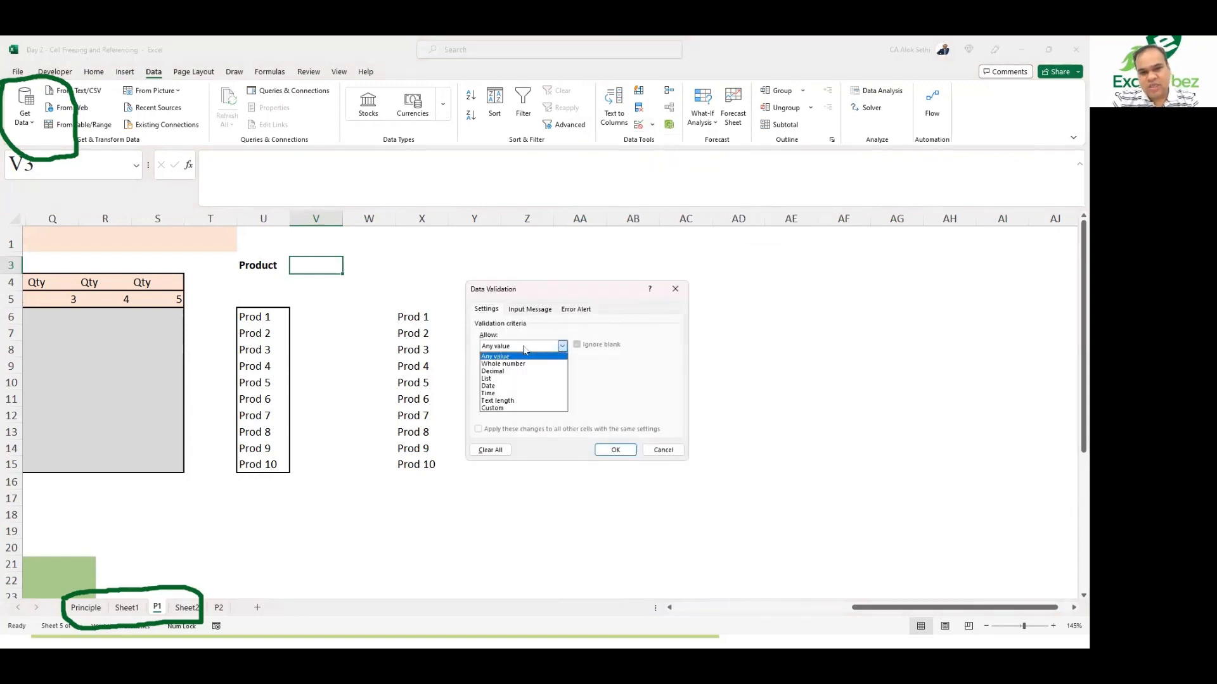
pyautogui.click(496, 379)
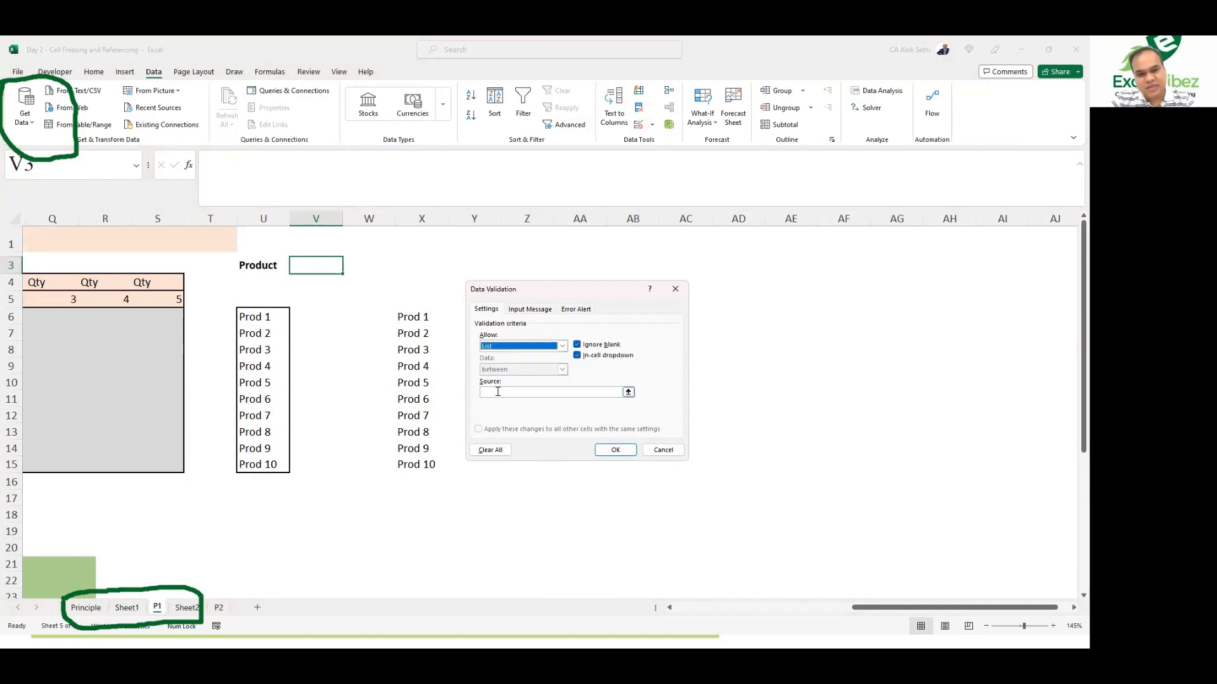
pyautogui.click(498, 391)
pyautogui.write('P')
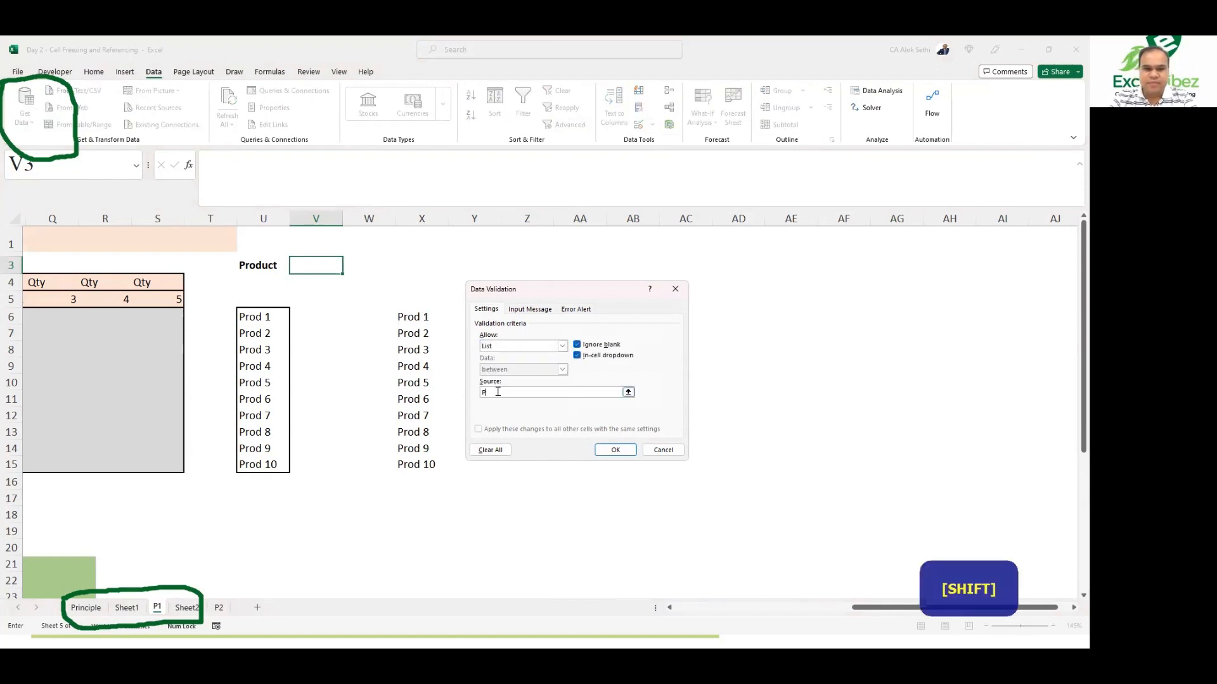
pyautogui.write('roduct')
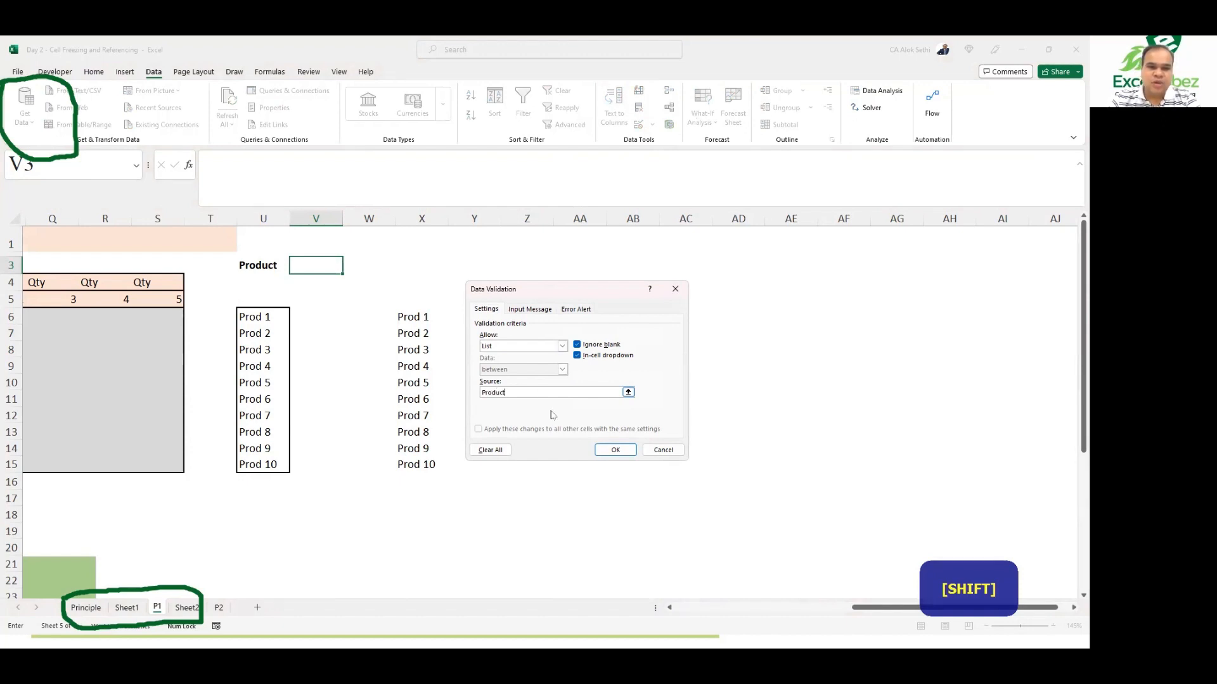
pyautogui.click(603, 455)
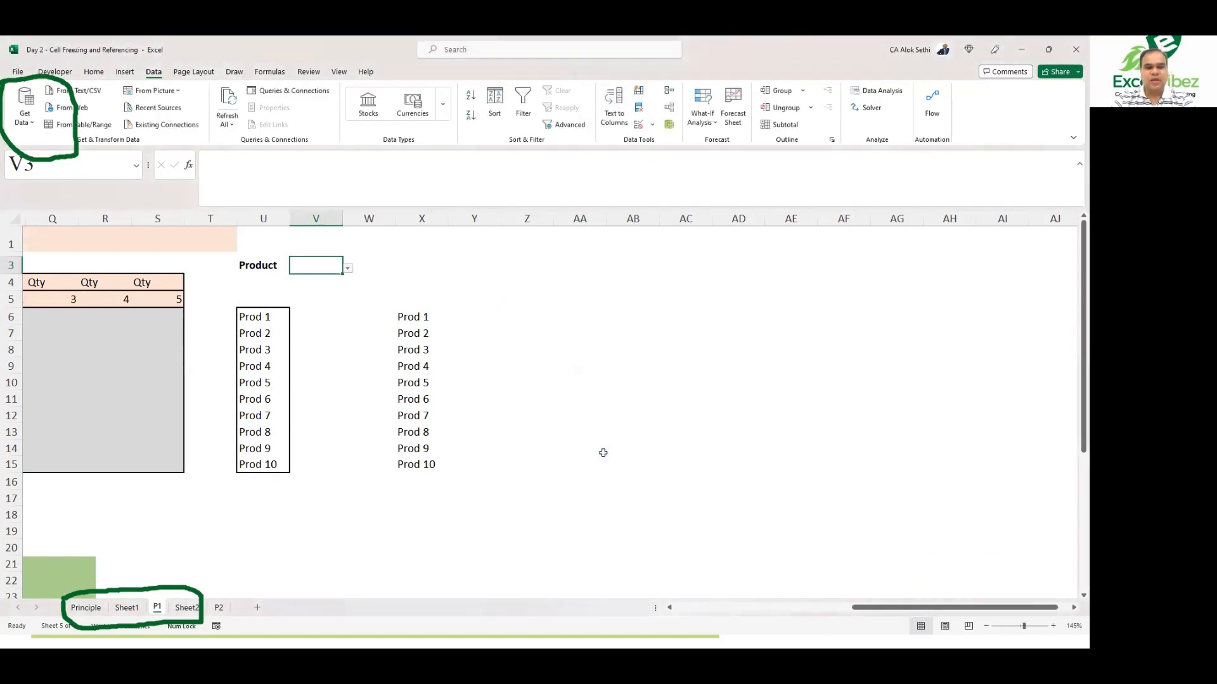
# Step: Fill cell V3 with yellow
pyautogui.press('Right')
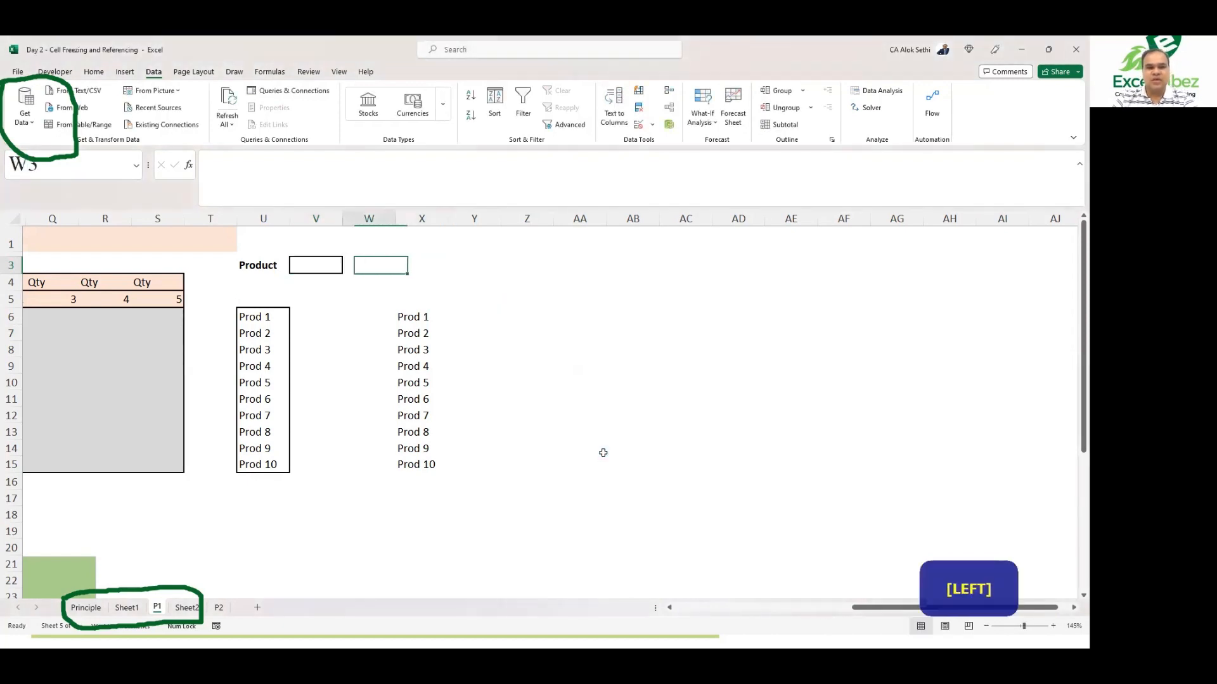
pyautogui.press('Left')
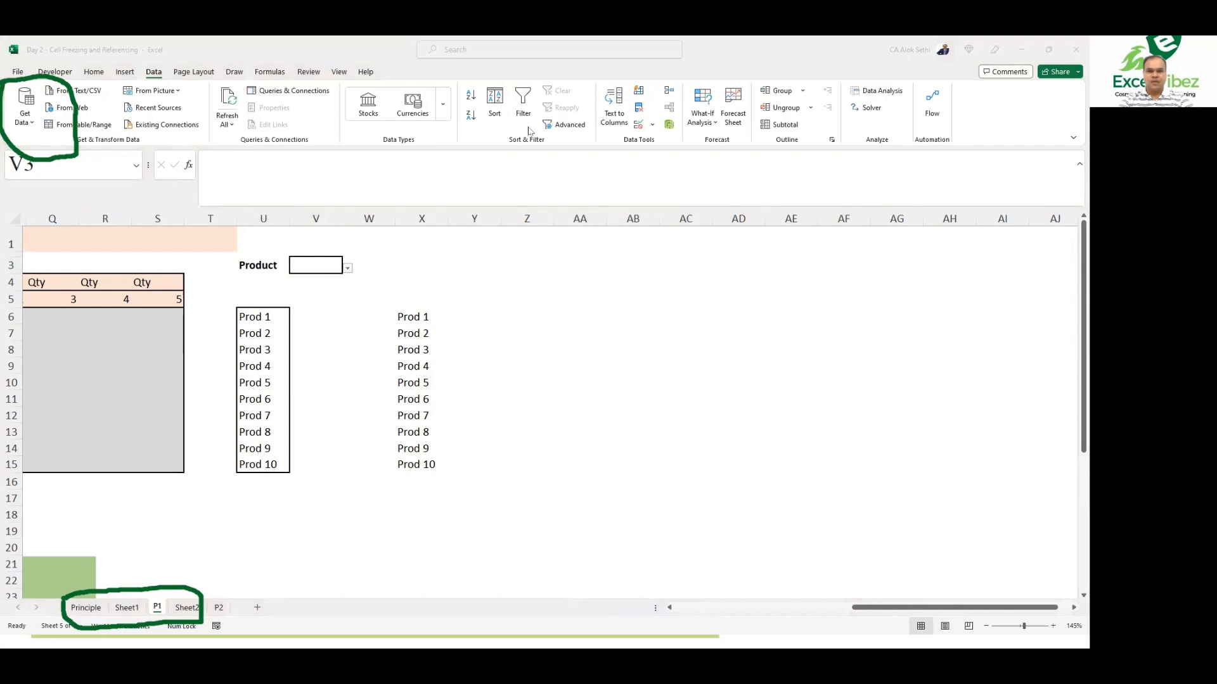
pyautogui.keyDown('ctrl'); pyautogui.scroll(2, 455, 306); pyautogui.keyUp('ctrl')
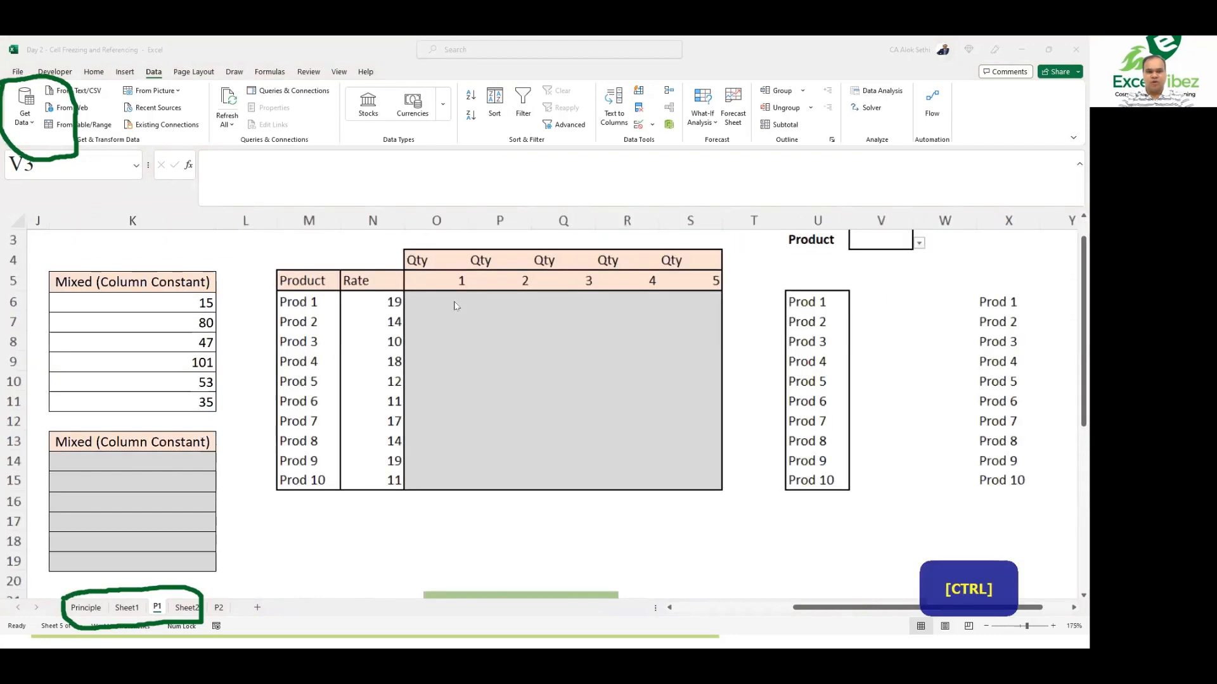
pyautogui.keyDown('ctrl'); pyautogui.scroll(4, 455, 306); pyautogui.keyUp('ctrl')
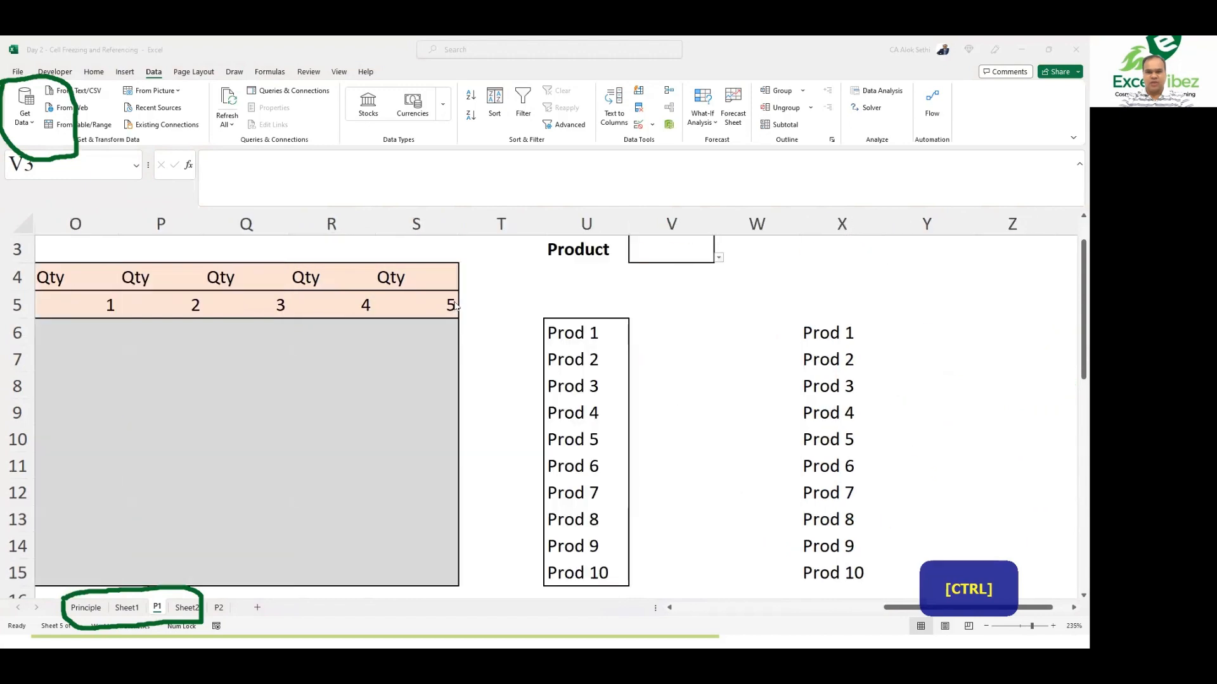
pyautogui.keyDown('ctrl'); pyautogui.scroll(2, 455, 306); pyautogui.keyUp('ctrl')
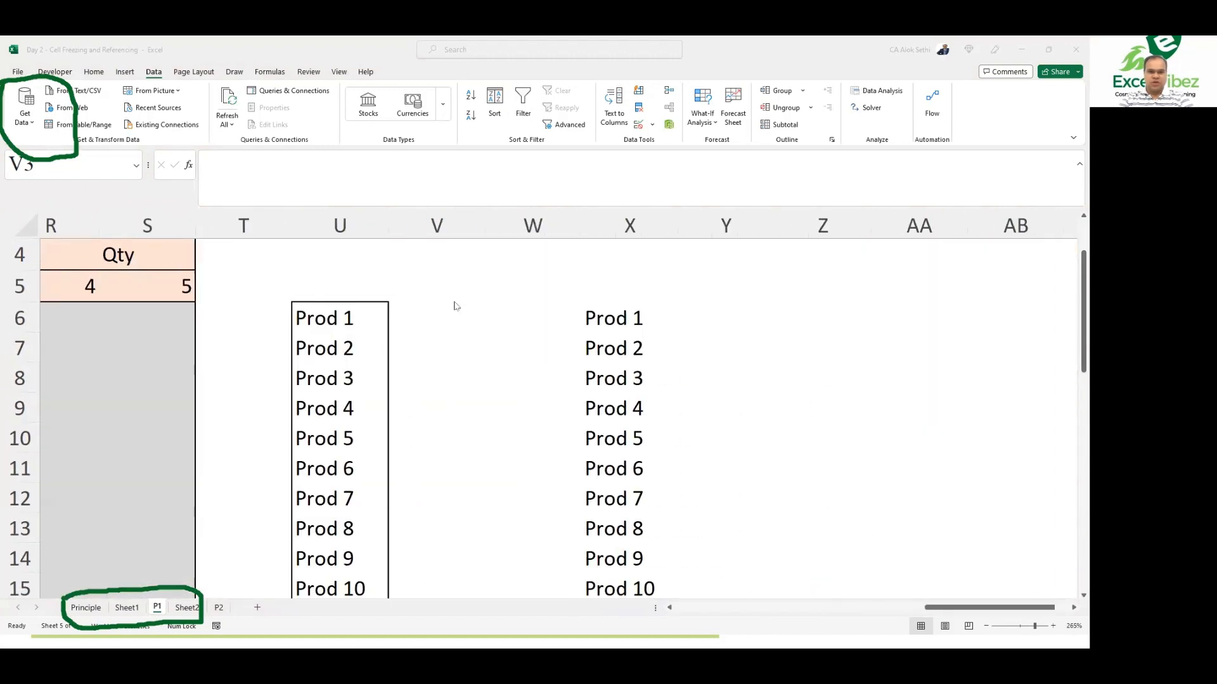
pyautogui.keyDown('ctrl'); pyautogui.scroll(-1, 455, 306); pyautogui.keyUp('ctrl')
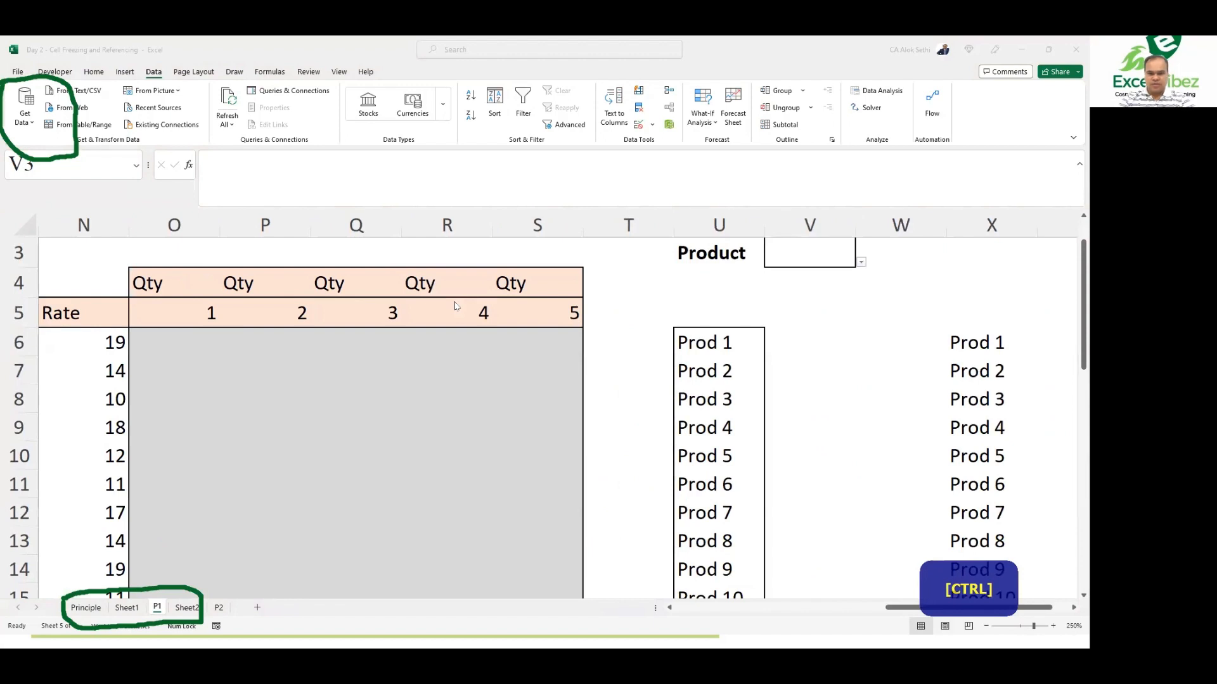
pyautogui.click(95, 71)
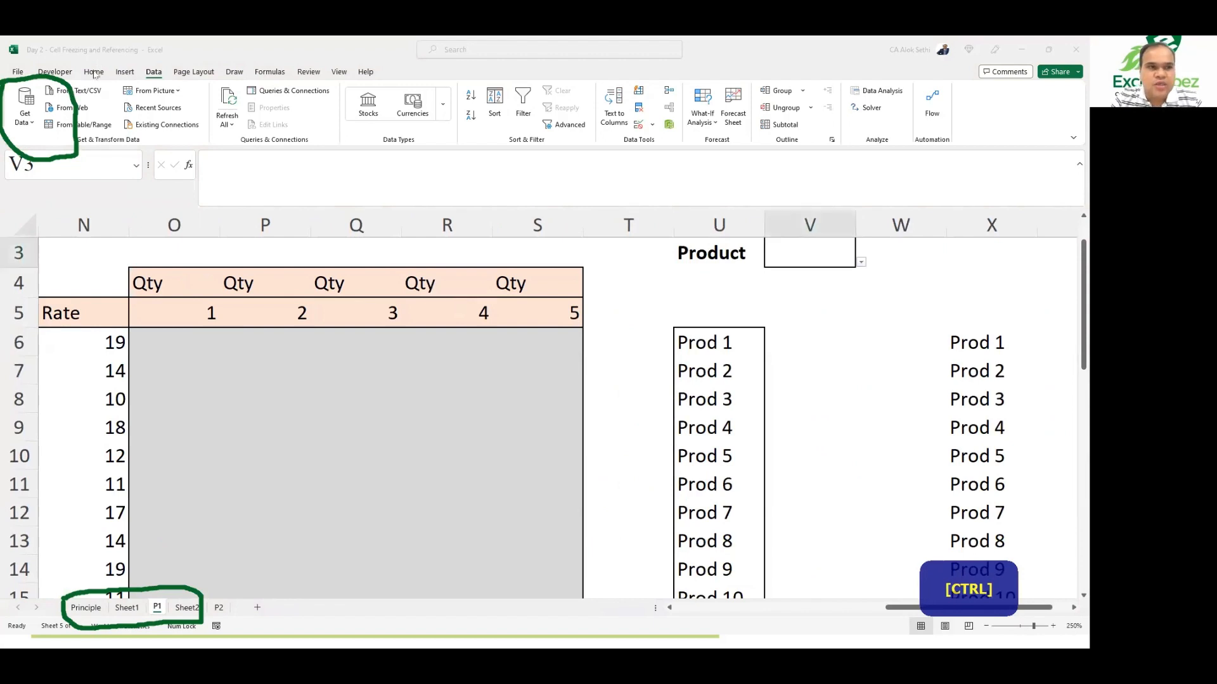
pyautogui.click(175, 116)
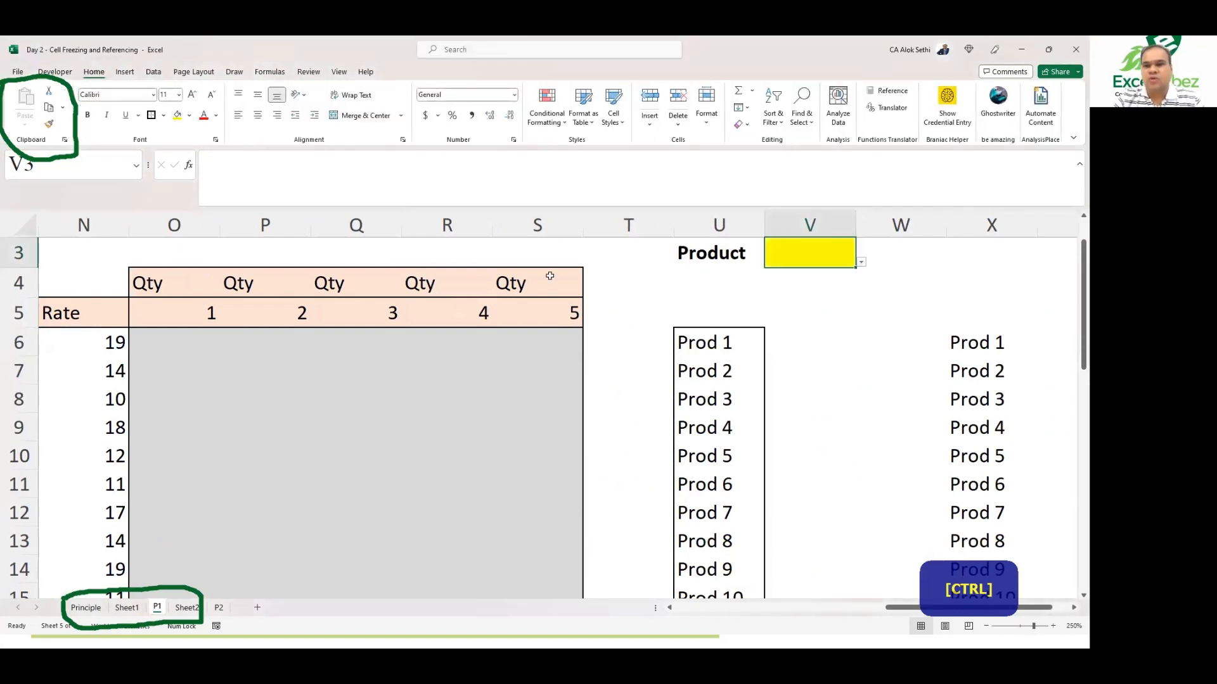
# Step: Open the dropdown in V3 and choose the Product entry from its list
pyautogui.click(767, 330)
pyautogui.press('Up')
pyautogui.press('Up')
pyautogui.press('Up')
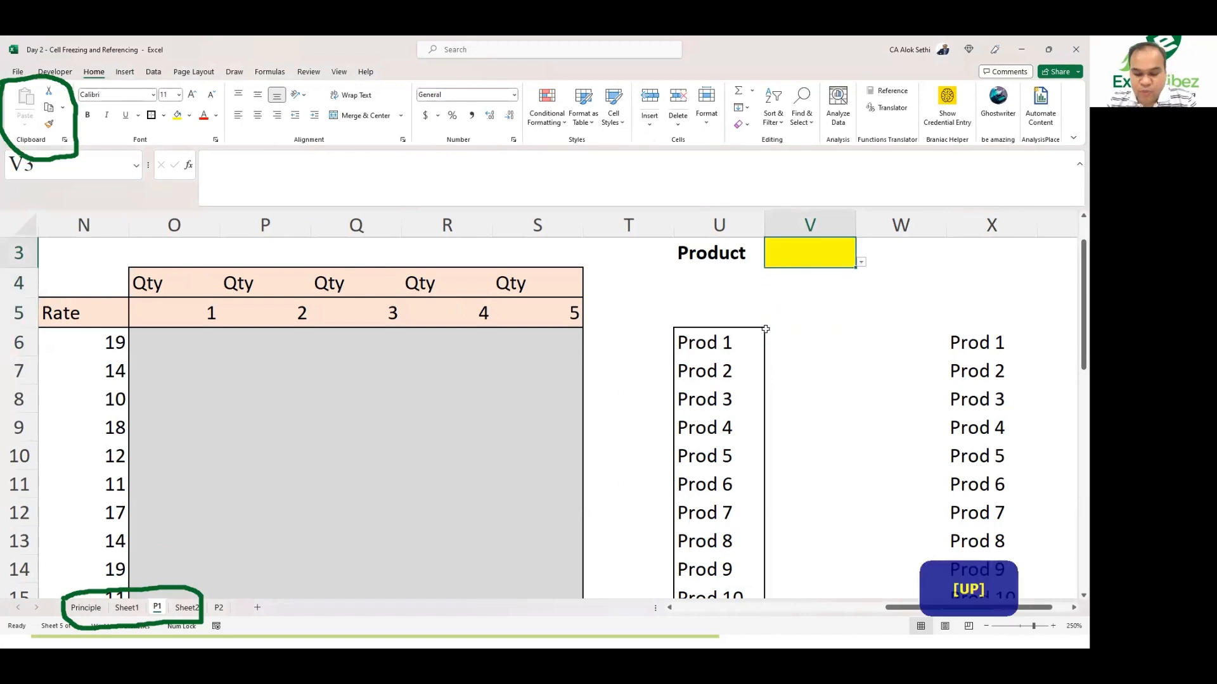
pyautogui.hotkey('alt', 'Down')
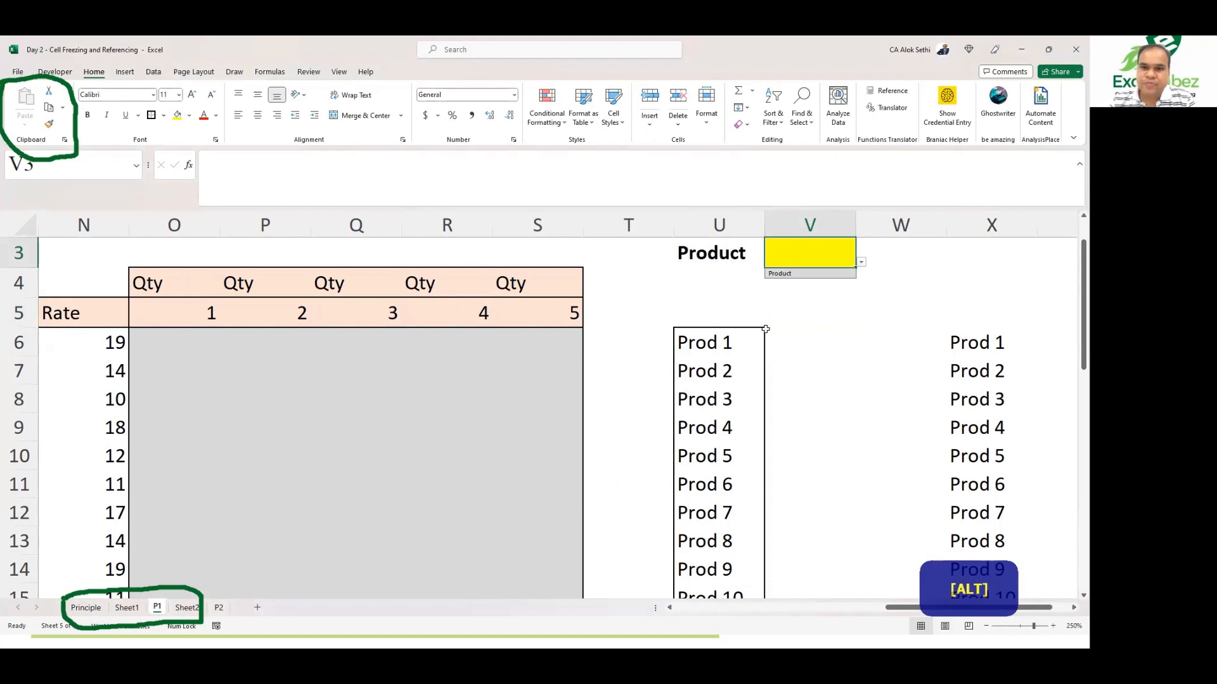
pyautogui.press('Escape')
pyautogui.press('Right')
pyautogui.press('Left')
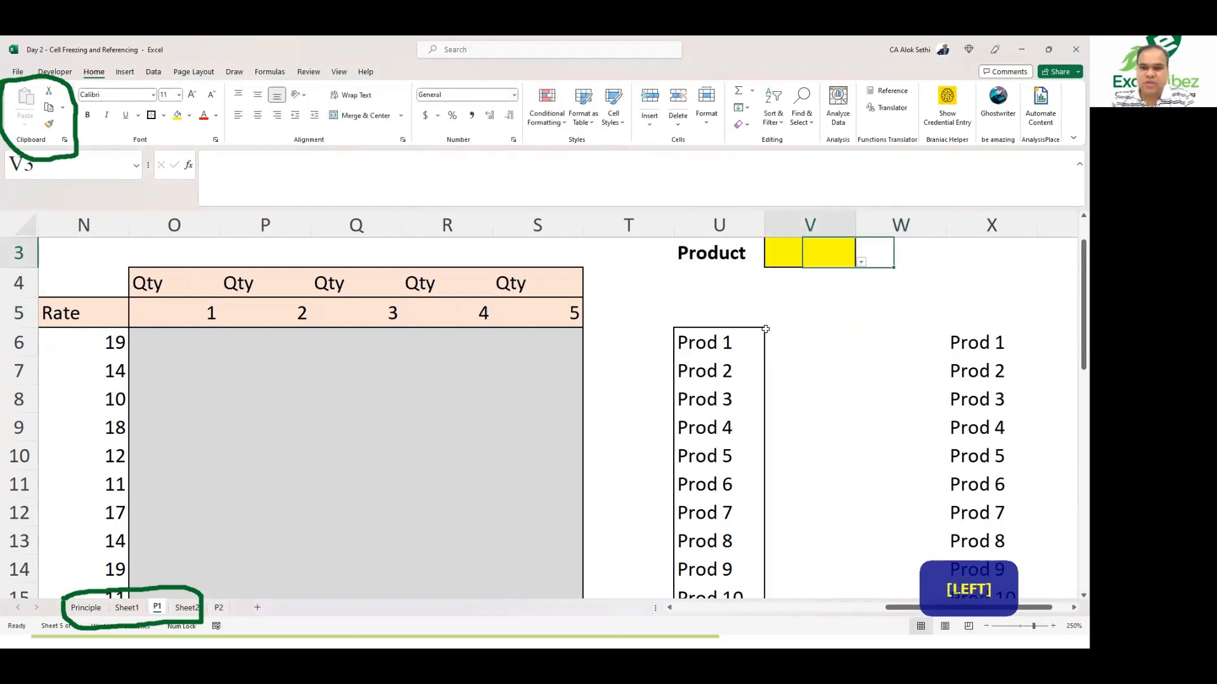
pyautogui.press('Down')
pyautogui.press('Return')
pyautogui.hotkey('alt', 'Down')
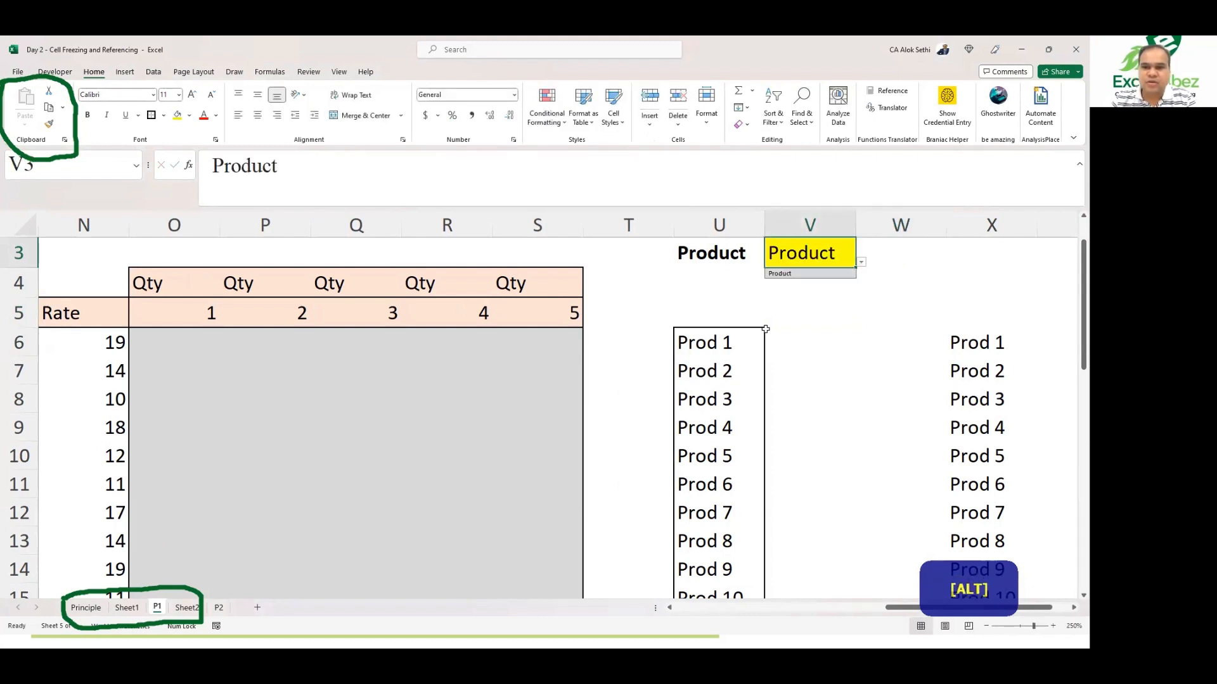
pyautogui.press('Up')
pyautogui.press('Escape')
pyautogui.press('Up')
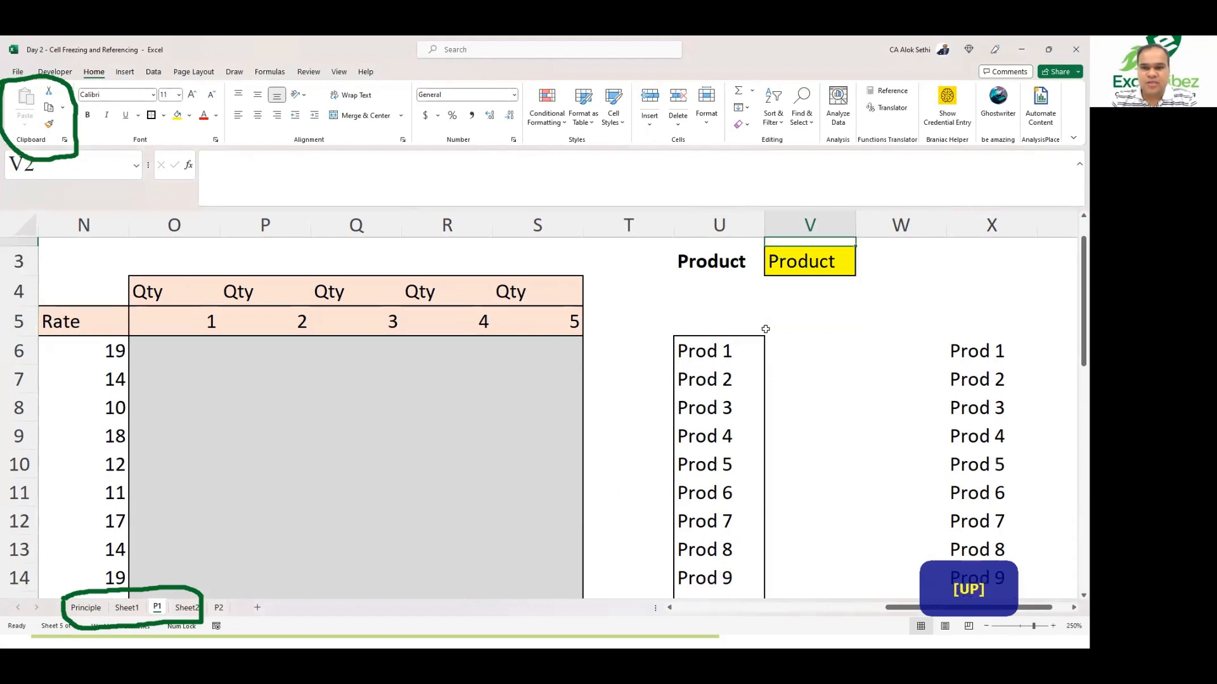
pyautogui.hotkey('alt', 'Down')
pyautogui.press('Up')
pyautogui.press('Down')
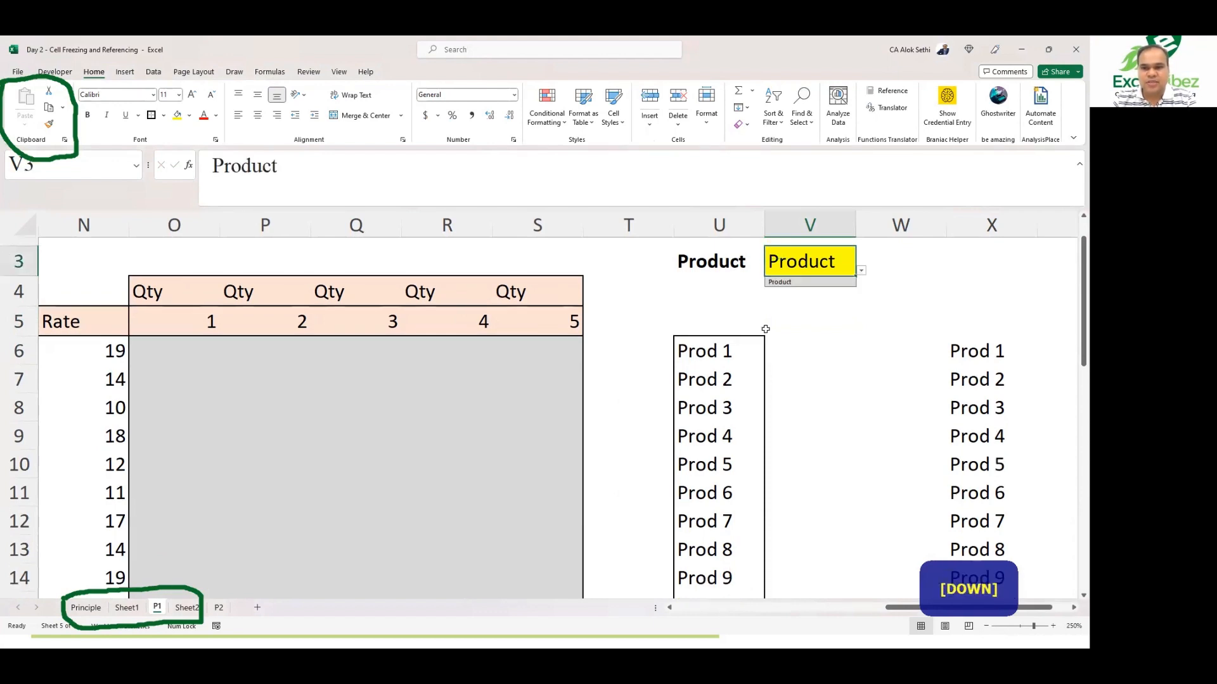
pyautogui.press('Escape')
# Step: Change the validation list source of V3 to =Product
pyautogui.press('alt')
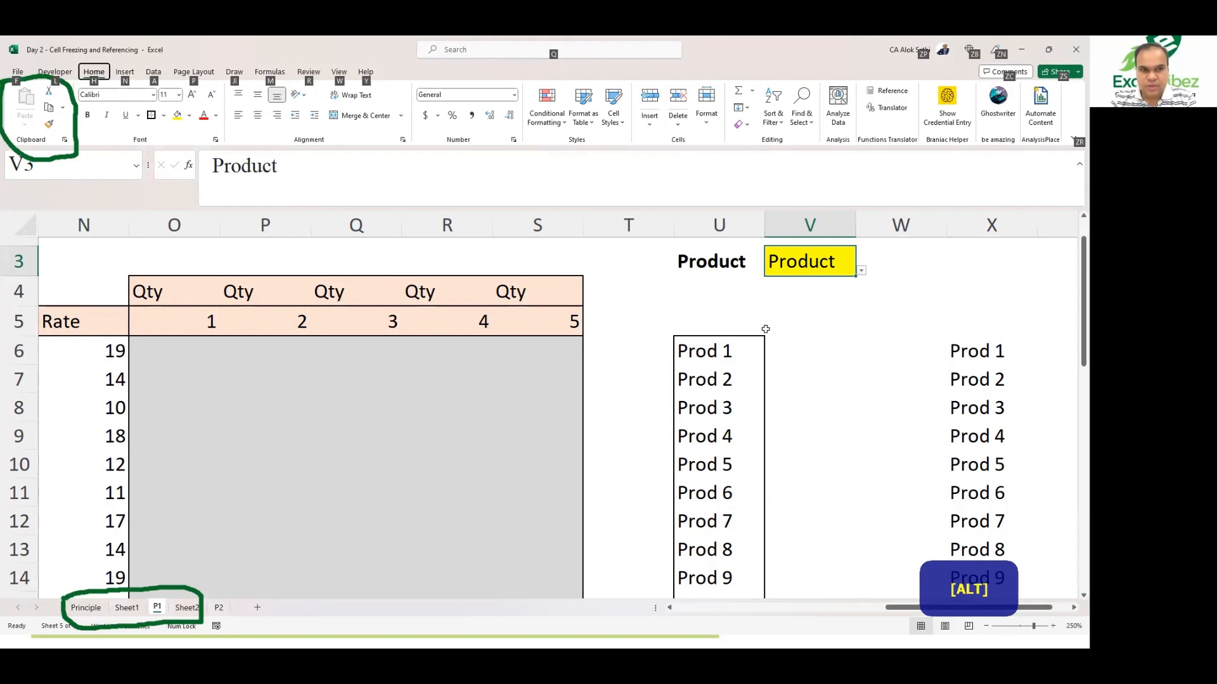
pyautogui.press('a')
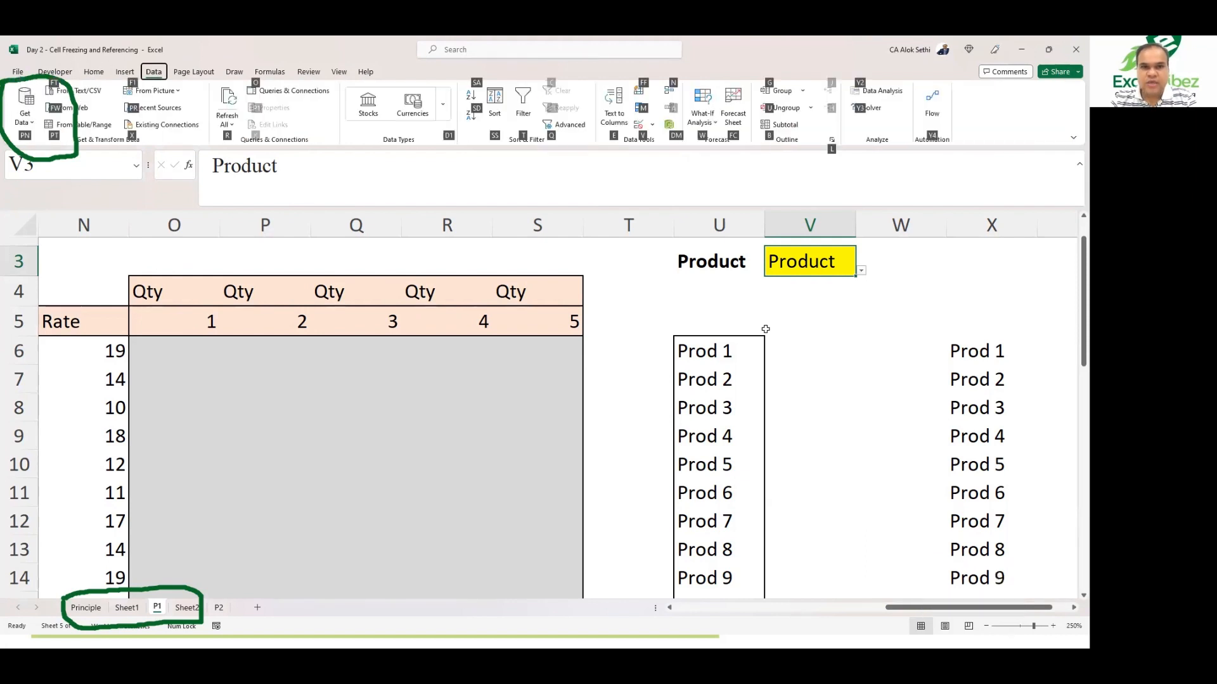
pyautogui.press('v')
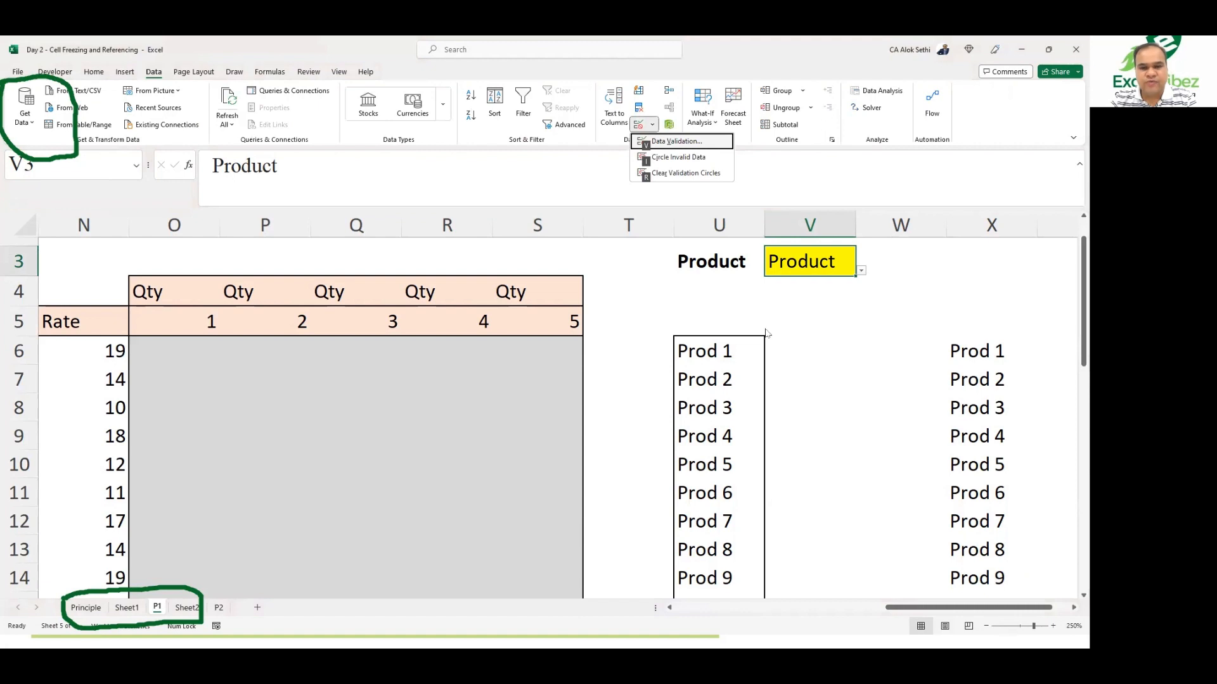
pyautogui.press('v')
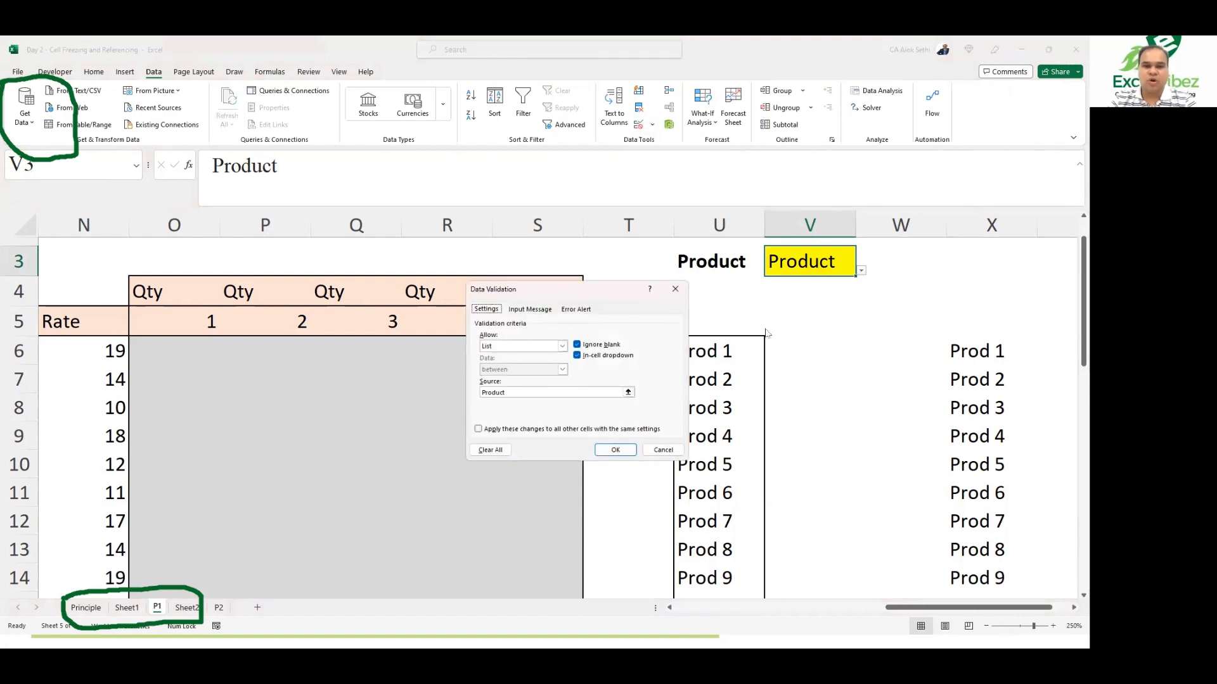
pyautogui.click(562, 393)
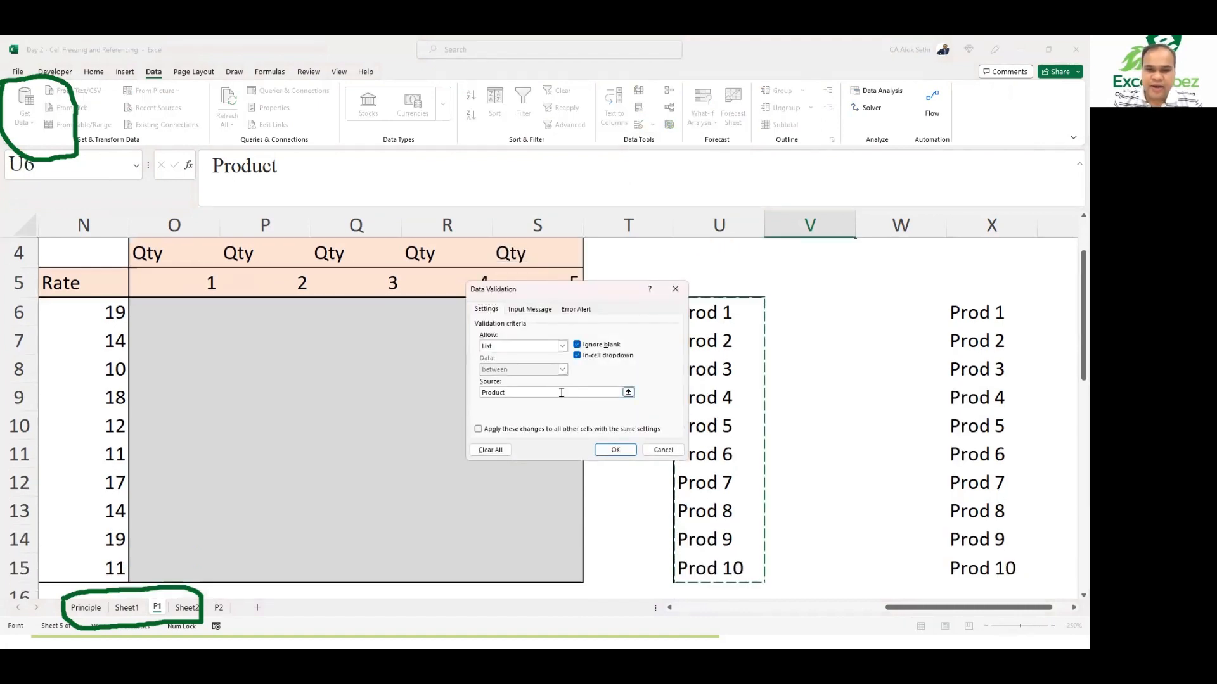
pyautogui.click(511, 392)
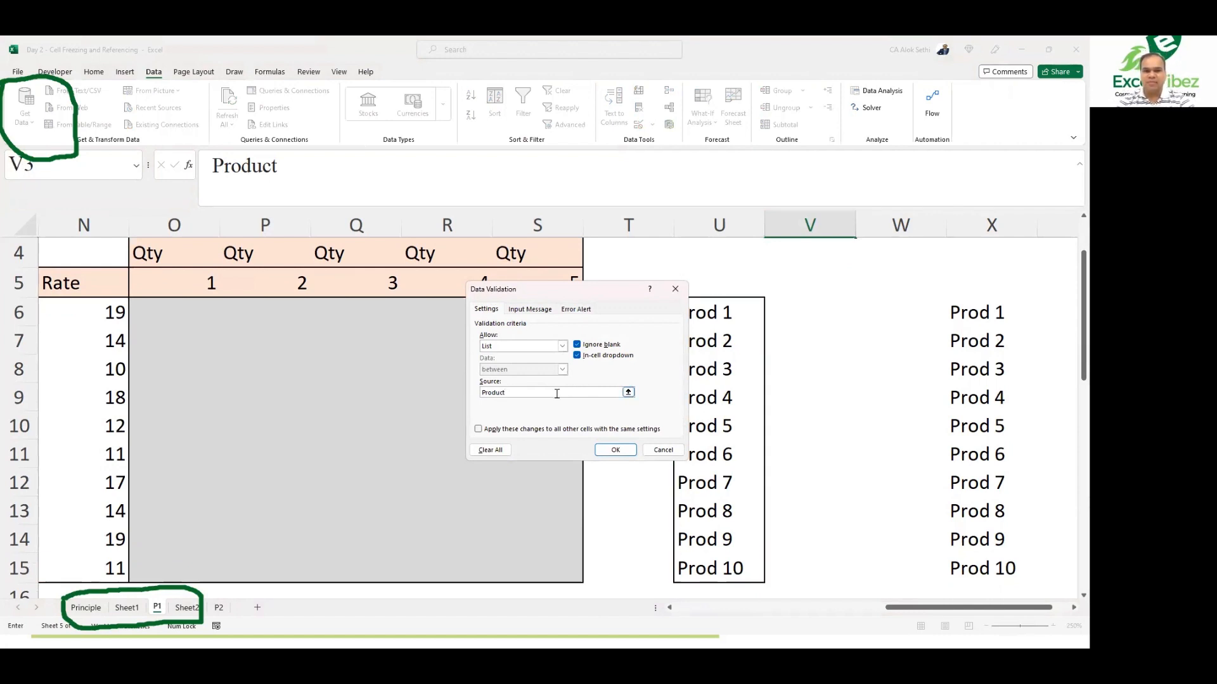
pyautogui.doubleClick(557, 394)
pyautogui.click(557, 394)
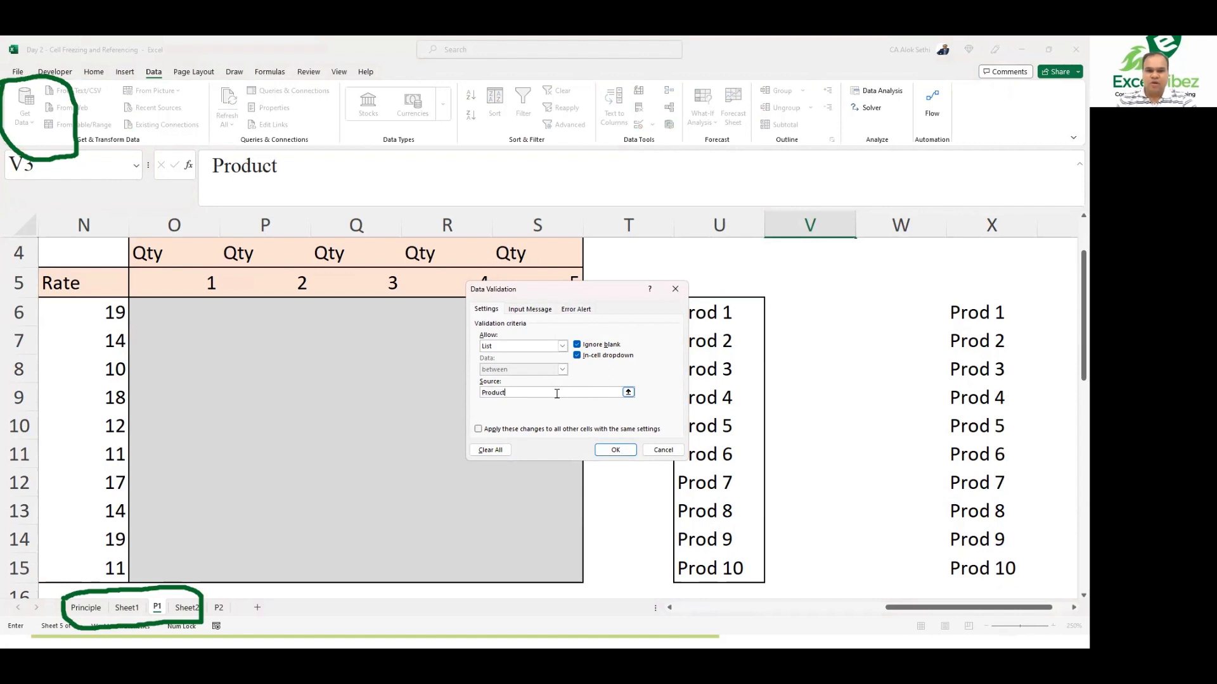
pyautogui.press('BackSpace')
pyautogui.press('BackSpace')
pyautogui.press('BackSpace')
pyautogui.press('BackSpace')
pyautogui.press('BackSpace')
pyautogui.press('BackSpace')
pyautogui.press('BackSpace')
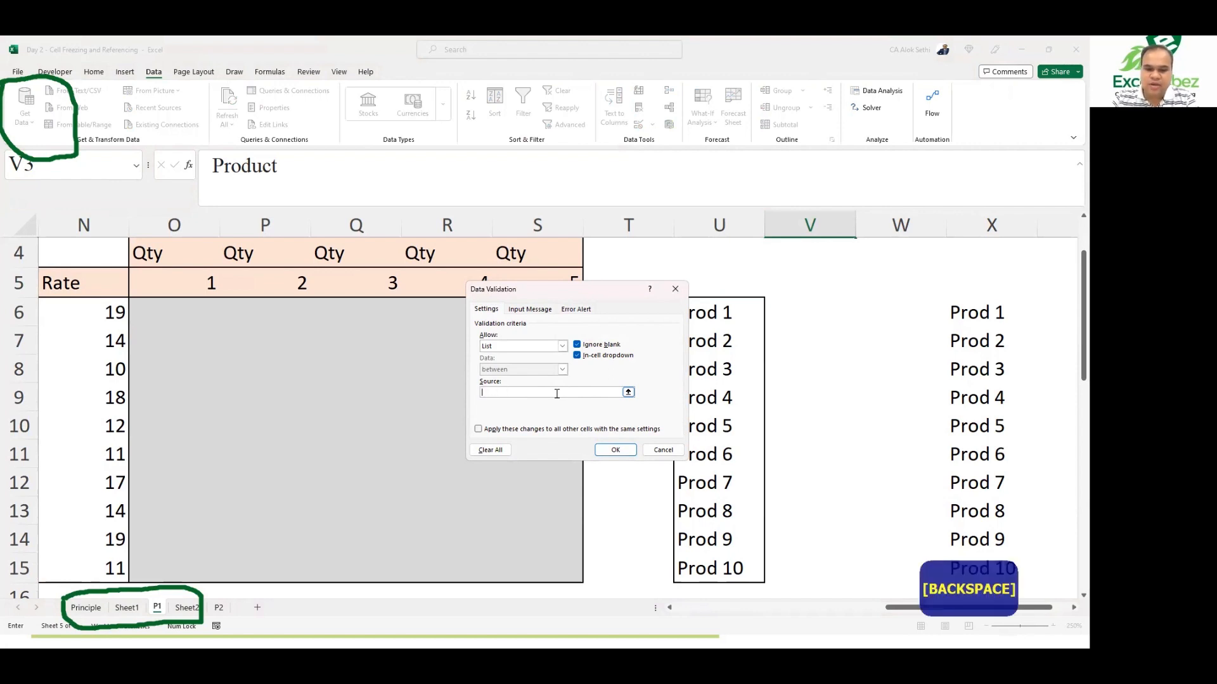
pyautogui.write('=P')
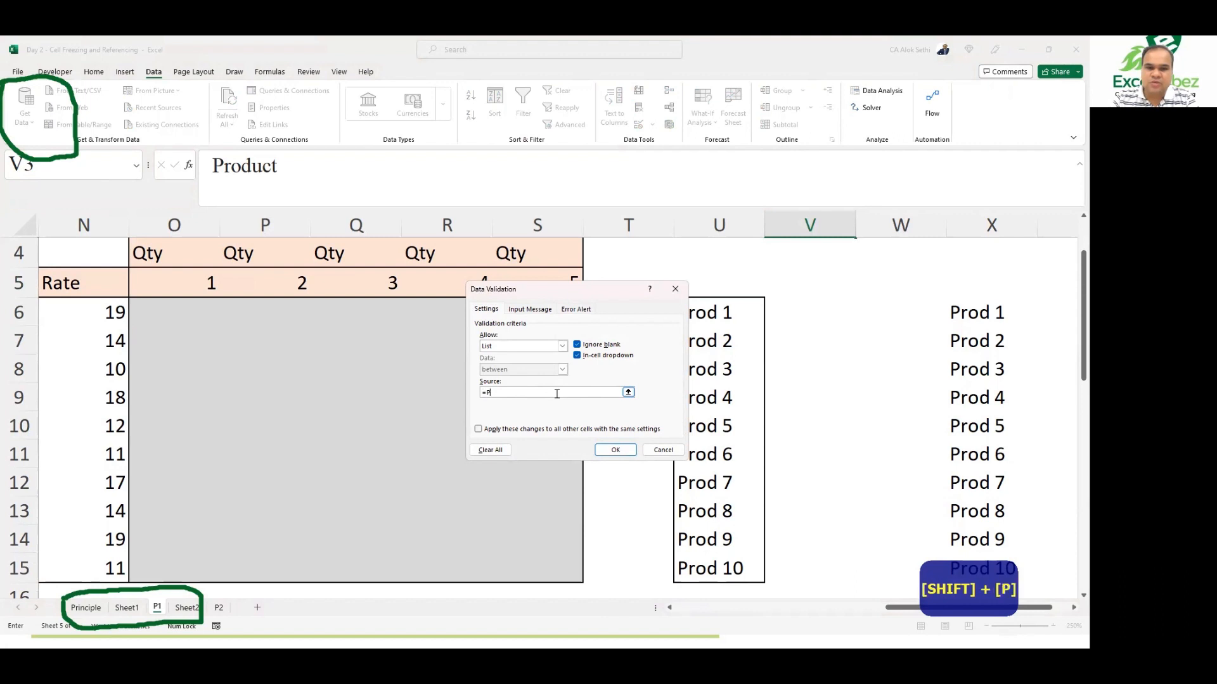
pyautogui.write('rodcut')
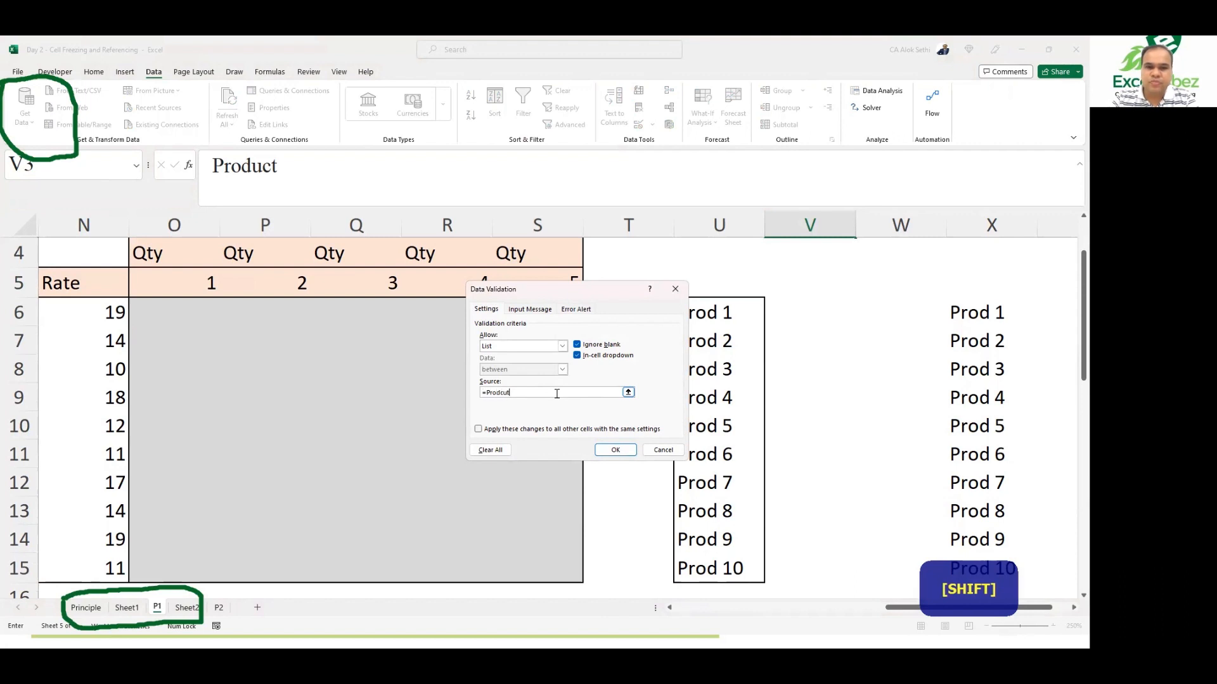
pyautogui.press('BackSpace')
pyautogui.press('BackSpace')
pyautogui.press('BackSpace')
pyautogui.write('uct')
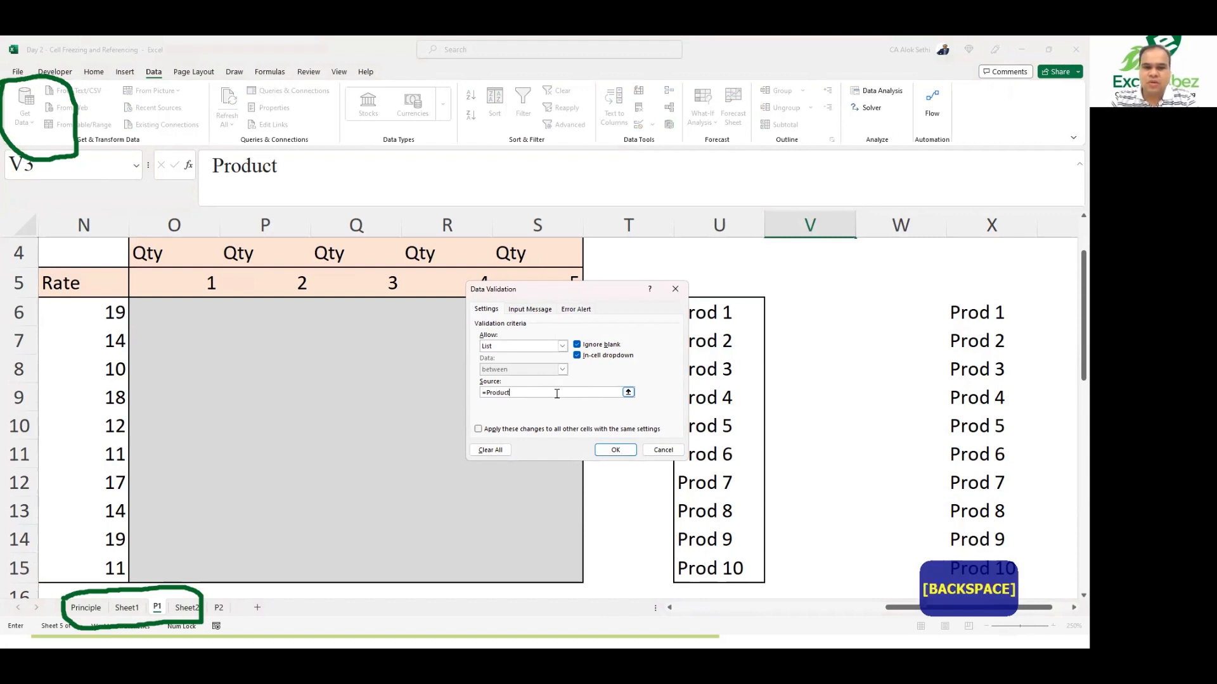
pyautogui.press('Return')
pyautogui.click(707, 360)
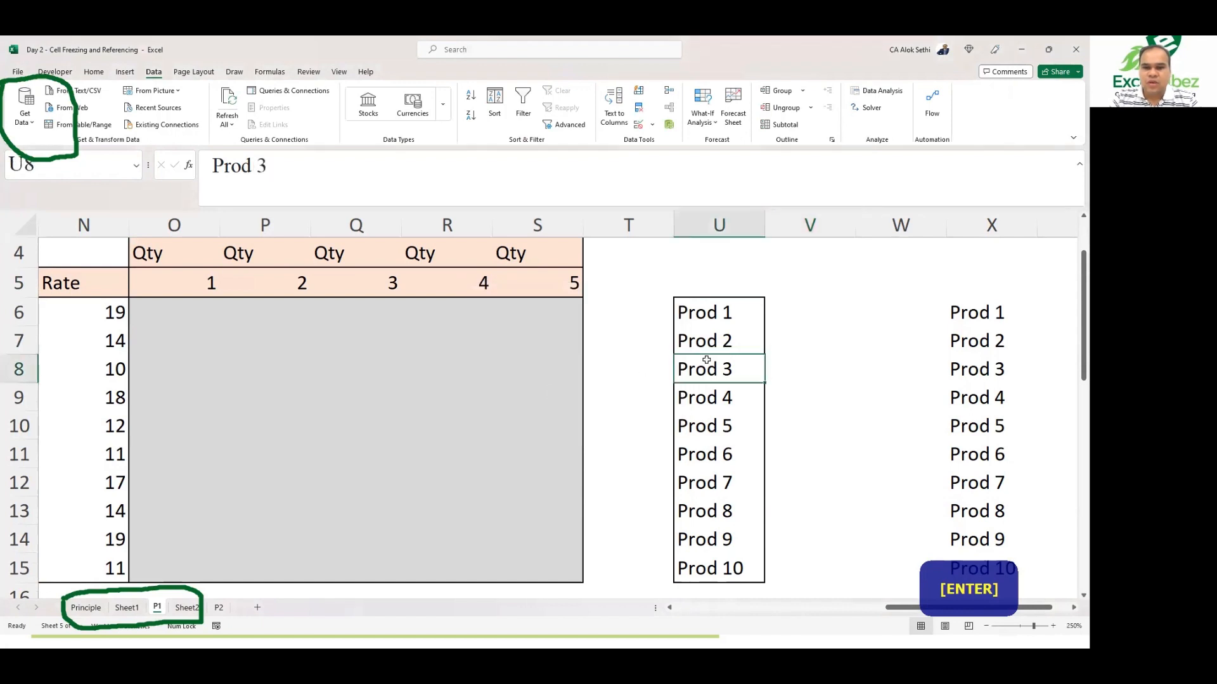
# Step: Choose Prod 1 from the dropdown list in cell V3
pyautogui.scroll(1, 721, 304)
pyautogui.click(767, 309)
pyautogui.click(767, 309)
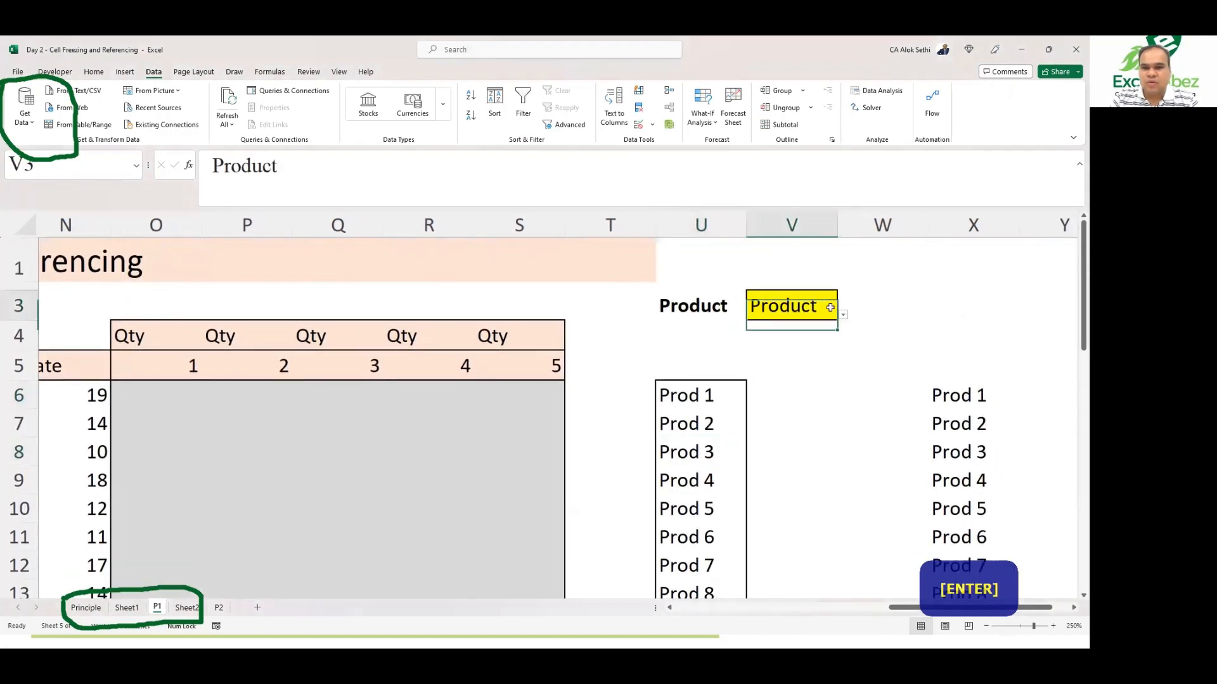
pyautogui.click(843, 316)
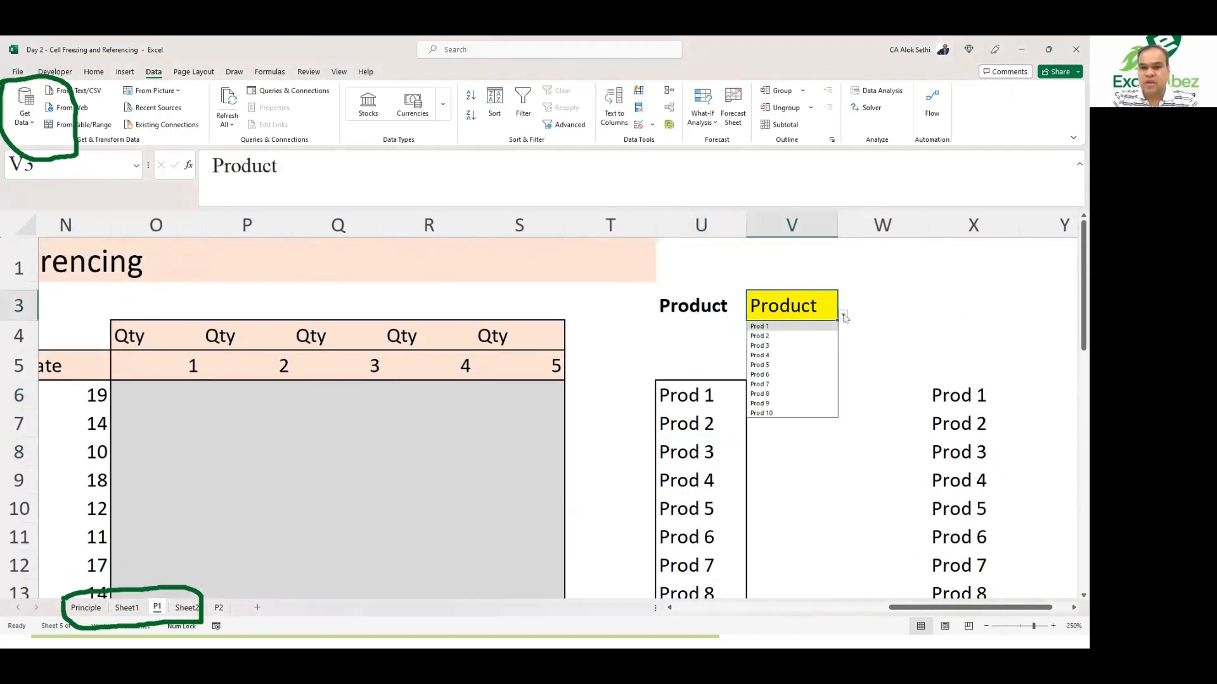
pyautogui.press('Return')
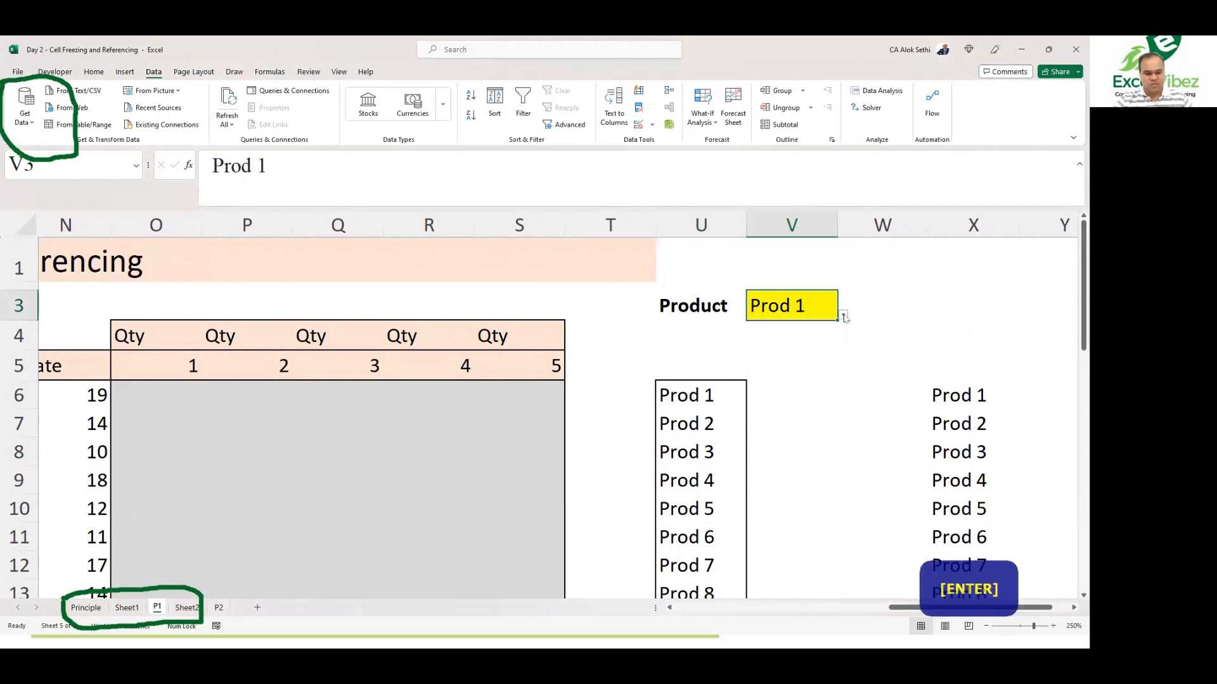
# Step: Pick Prod 2 and then Prod 4 from the V3 dropdown using the keyboard
pyautogui.hotkey('alt', 'Down')
pyautogui.press('Down')
pyautogui.press('Return')
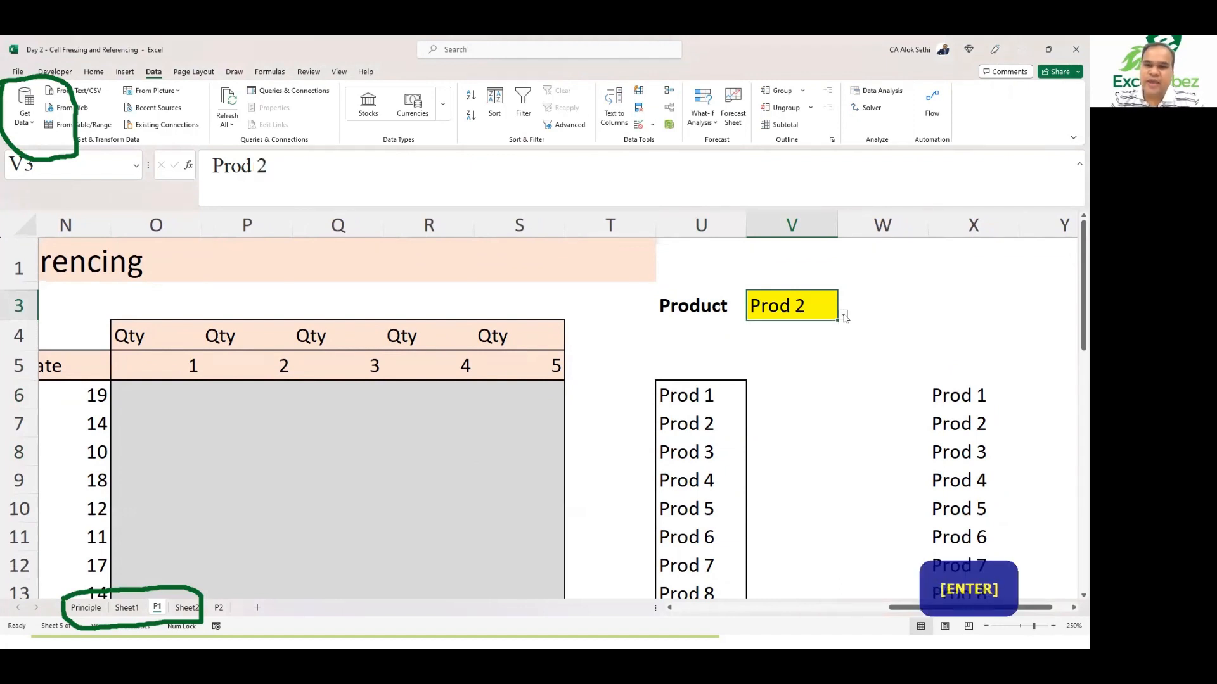
pyautogui.hotkey('alt', 'Down')
pyautogui.press('Down')
pyautogui.press('Down')
pyautogui.press('Return')
# Step: Pick Prod 6 from the V3 dropdown using the keyboard
pyautogui.hotkey('alt', 'Down')
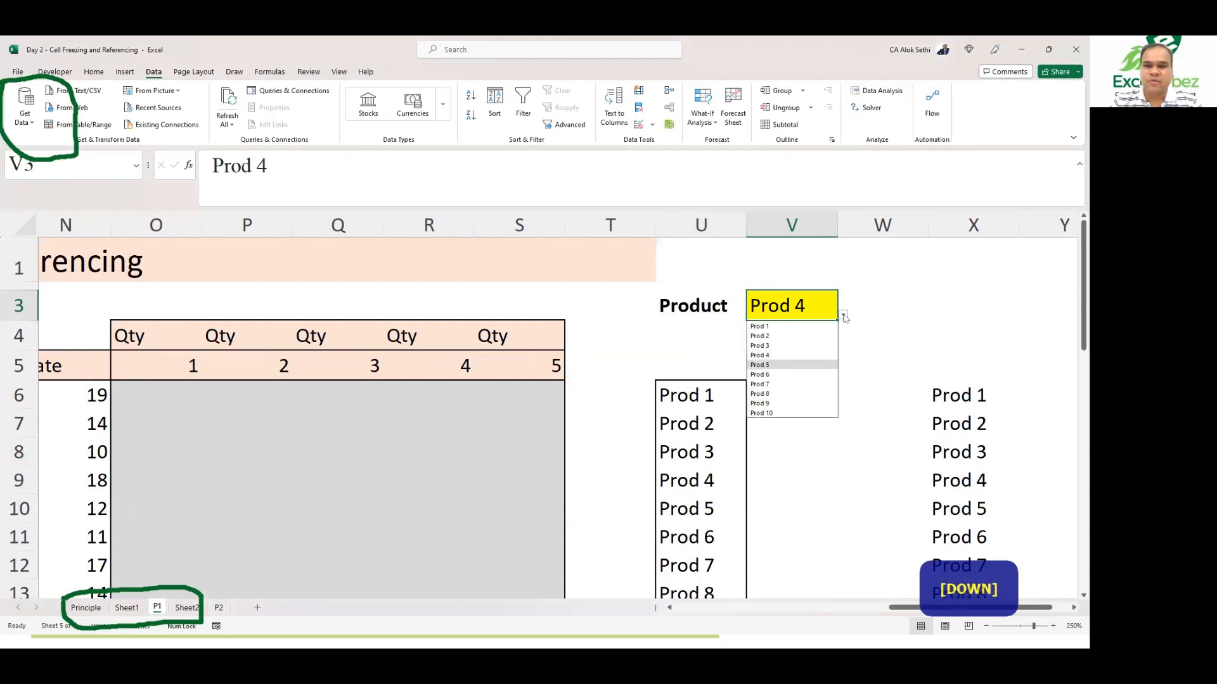
pyautogui.press('Down')
pyautogui.press('Down')
pyautogui.press('Return')
# Step: Open and close the V3 dropdown list by keyboard, moving between V3 and the cell below
pyautogui.press('alt')
pyautogui.press('Down')
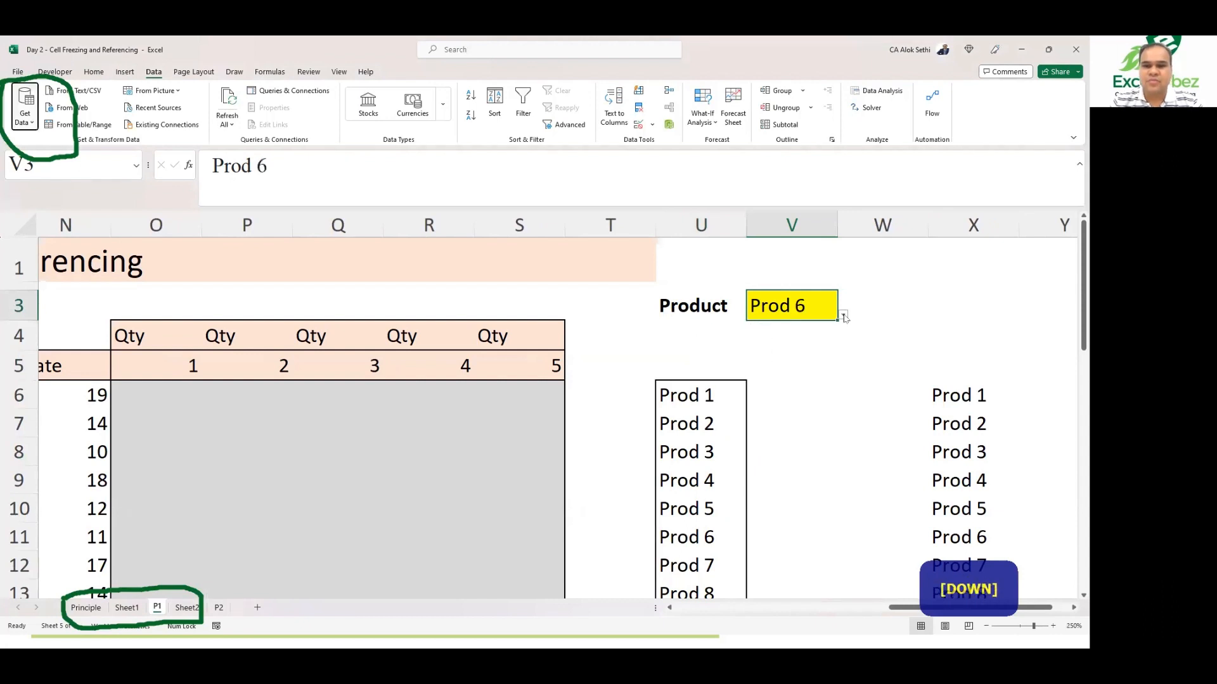
pyautogui.click(802, 336)
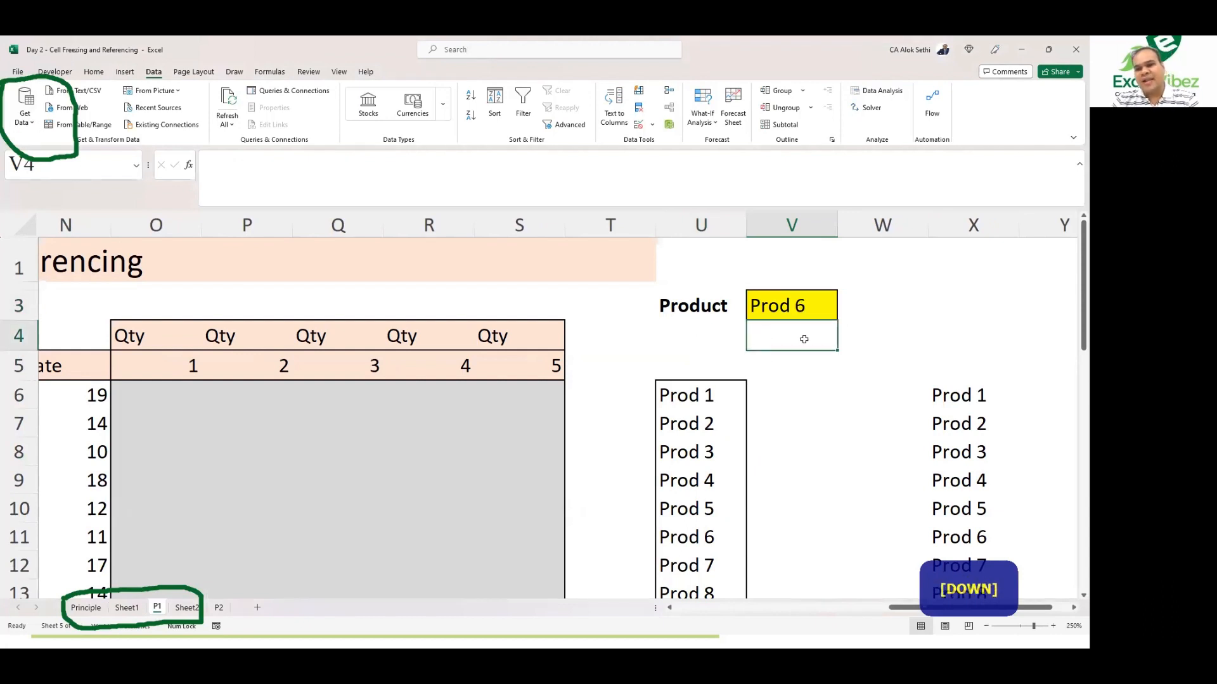
pyautogui.press('Up')
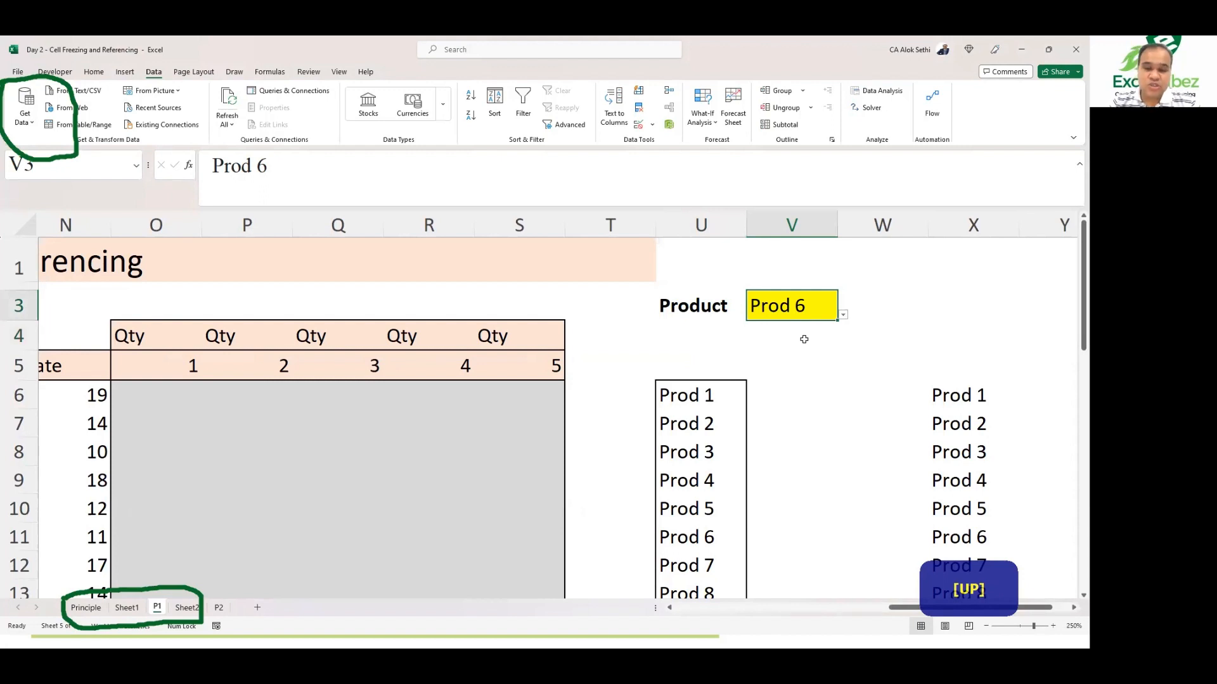
pyautogui.press('alt')
pyautogui.hotkey('alt', 'Down')
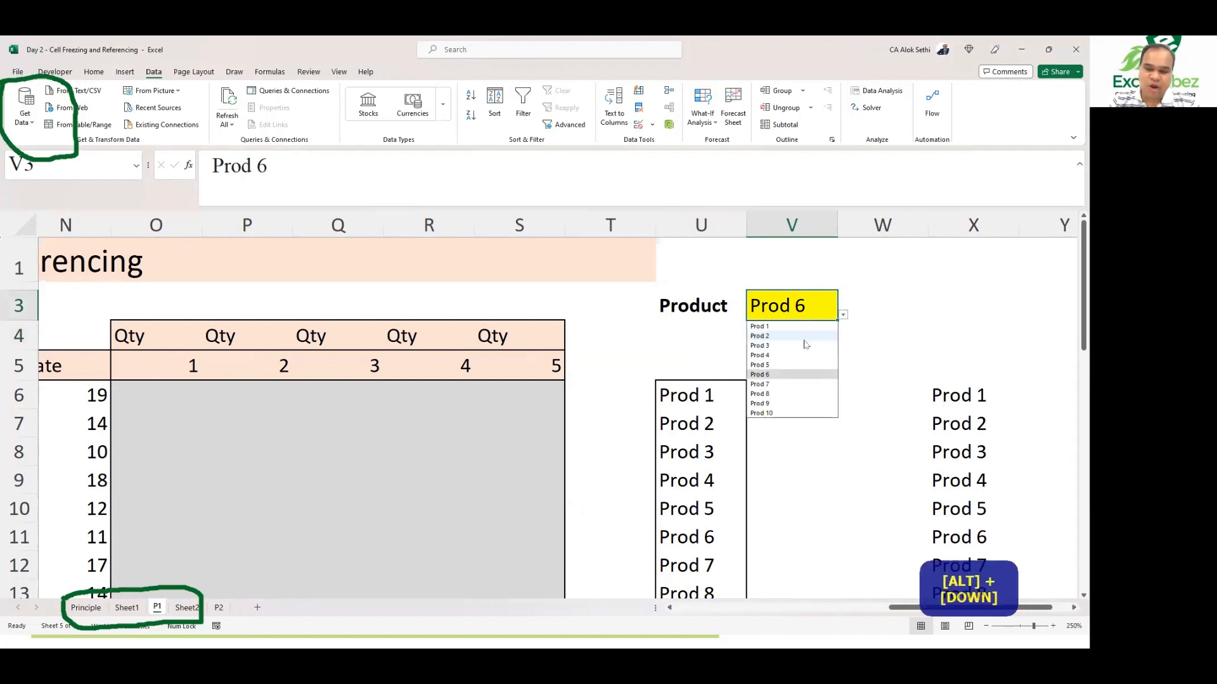
pyautogui.press('alt')
pyautogui.hotkey('alt', 'Down')
pyautogui.press('alt')
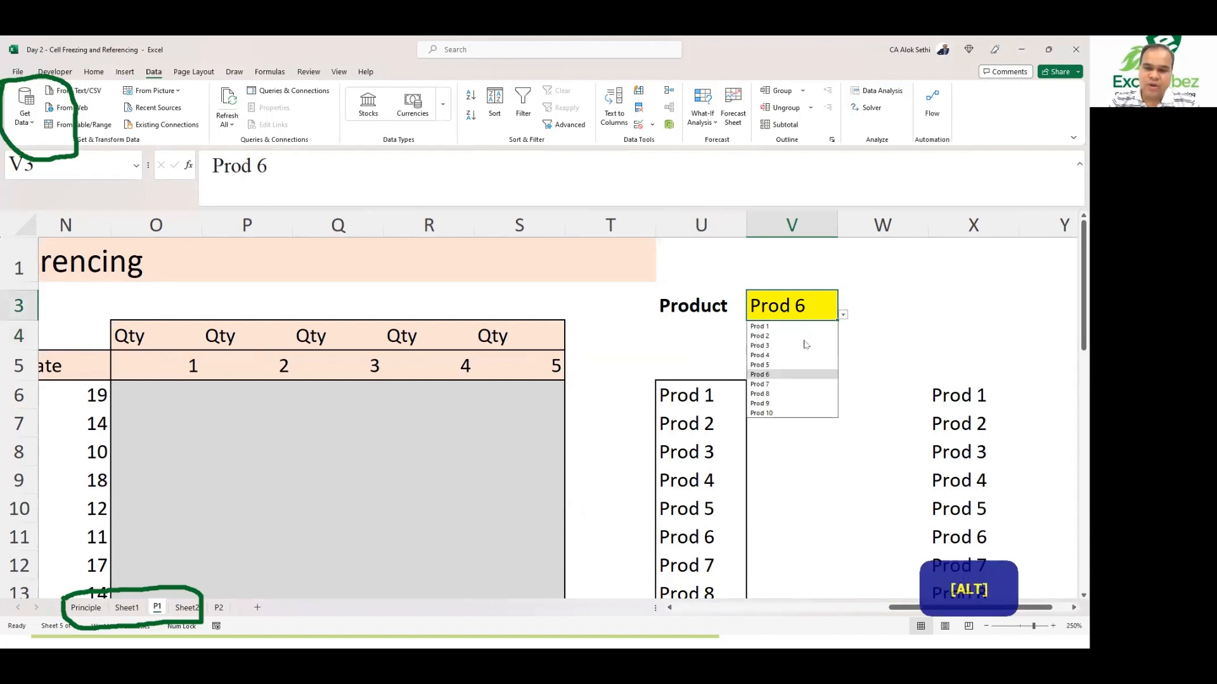
pyautogui.press('Down')
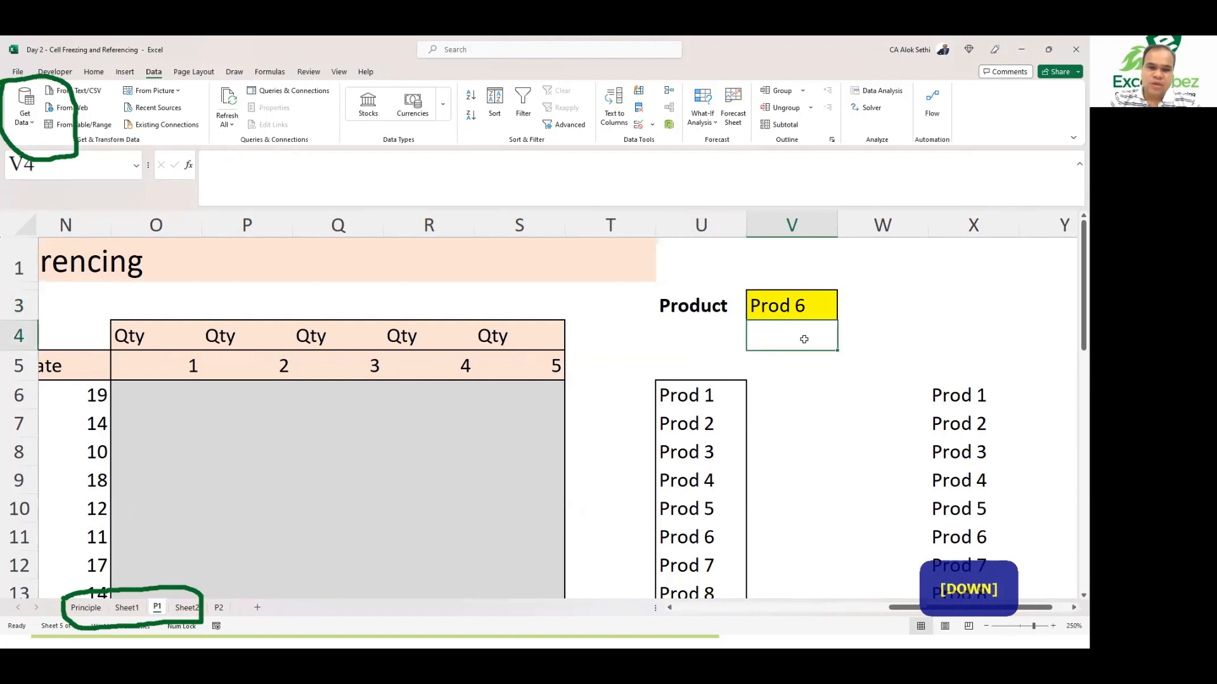
pyautogui.click(796, 452)
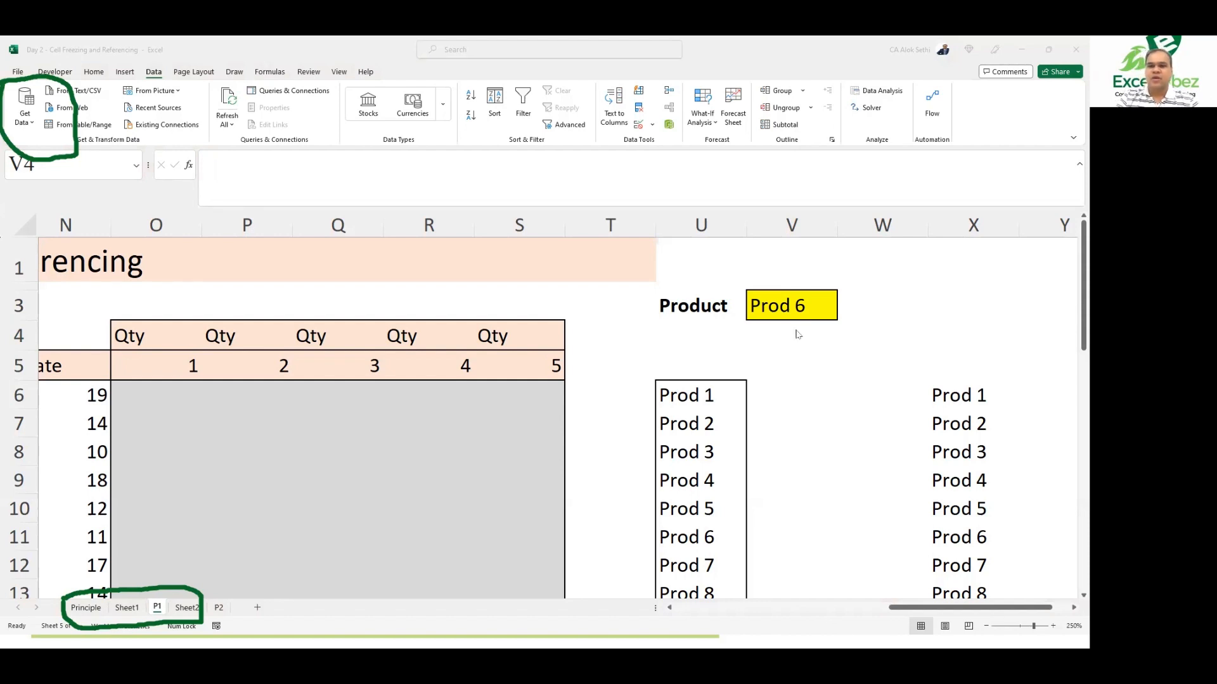
pyautogui.click(796, 308)
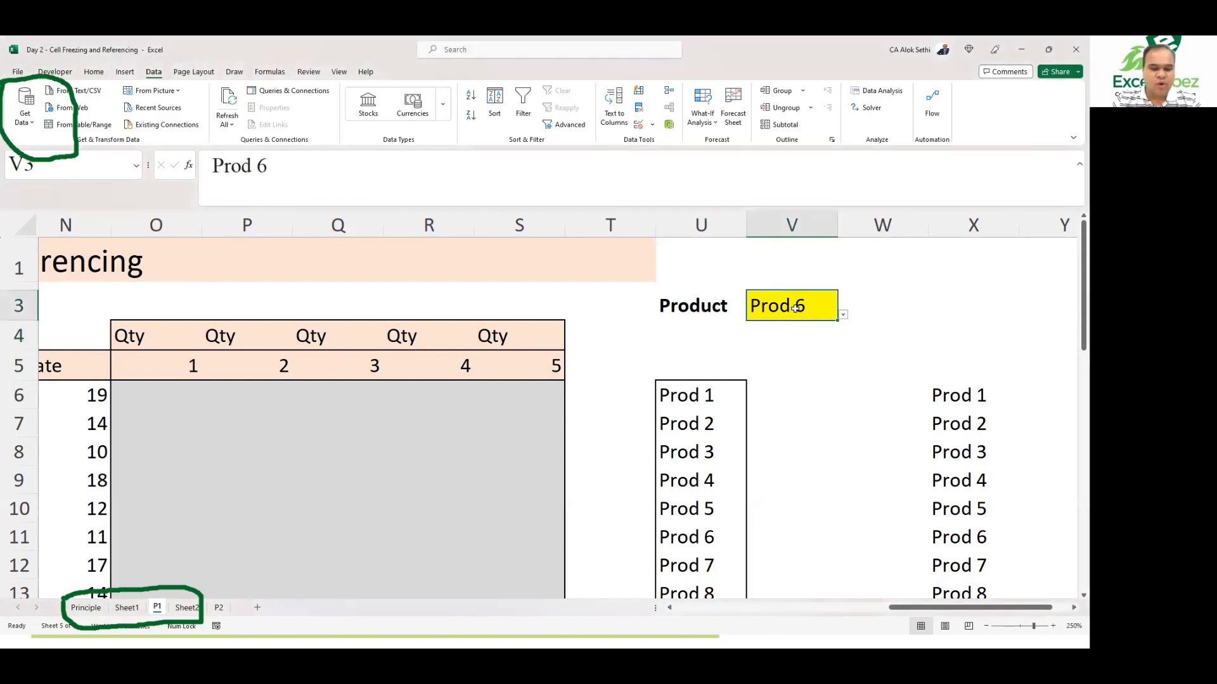
# Step: Pick Prod 7 and then Prod 9 from the V3 dropdown using the keyboard
pyautogui.hotkey('alt', 'Down')
pyautogui.press('Down')
pyautogui.press('Return')
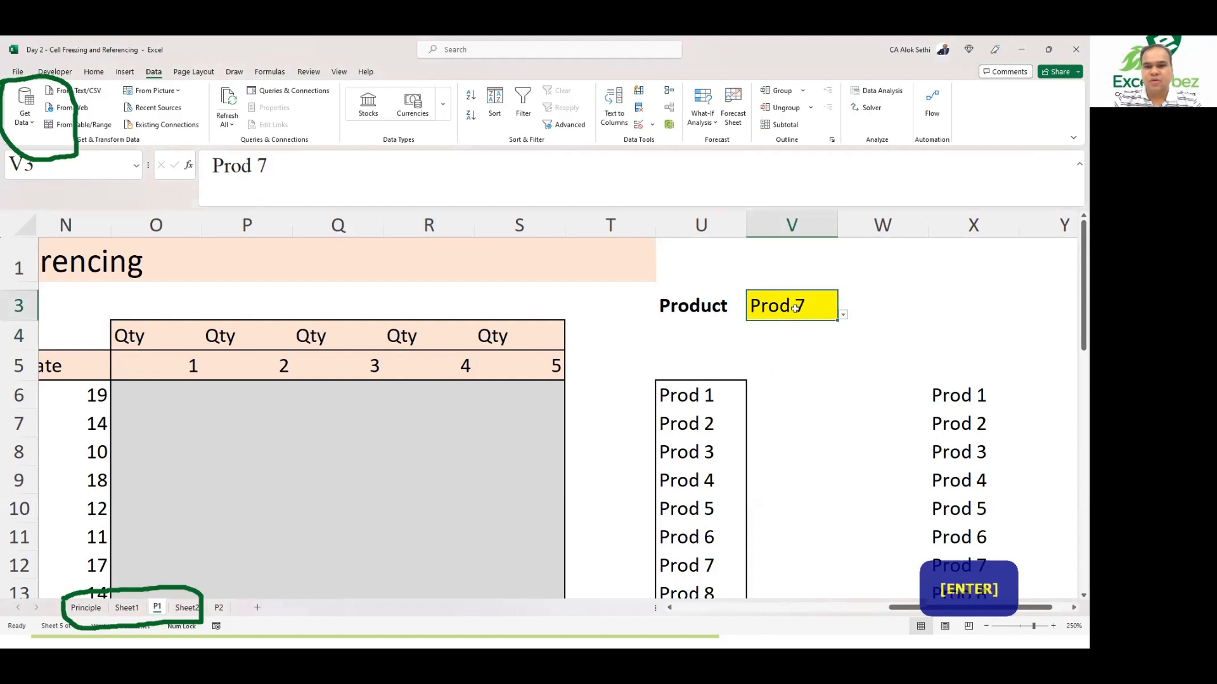
pyautogui.hotkey('alt', 'Down')
pyautogui.press('Down')
pyautogui.press('Down')
pyautogui.press('Return')
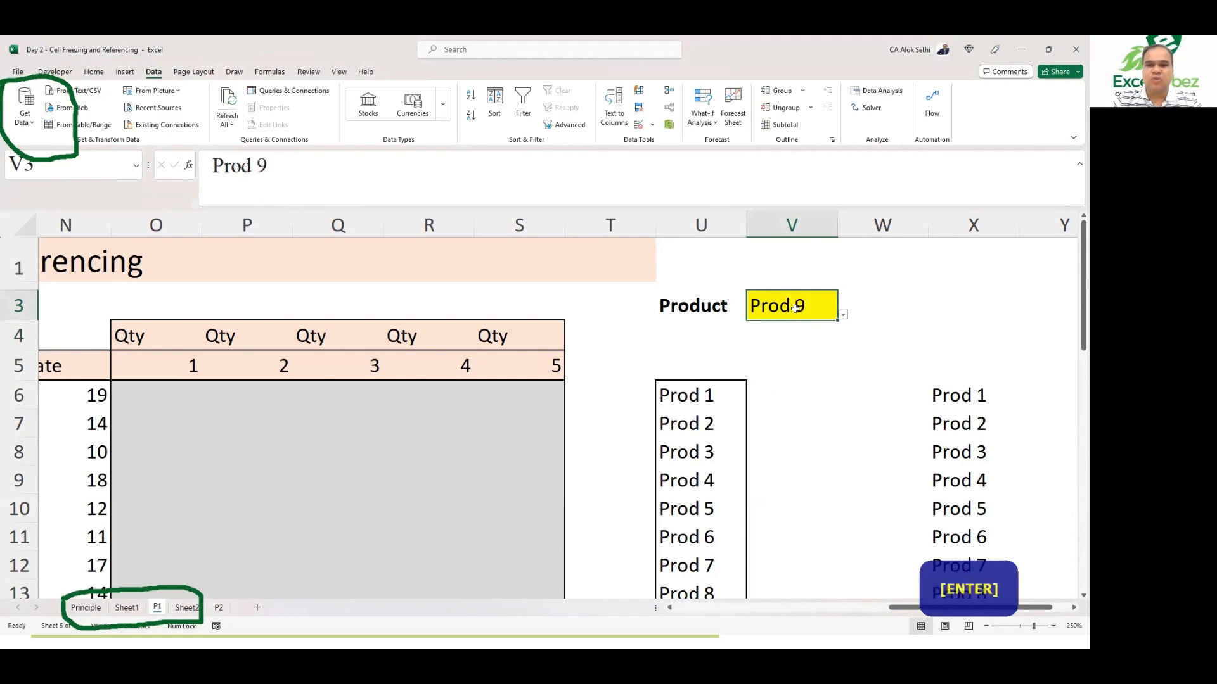
# Step: Move around the sheet with arrow keys through the referencing tables to the product list in column U
pyautogui.hotkey('alt', 'Up')
pyautogui.press('Up')
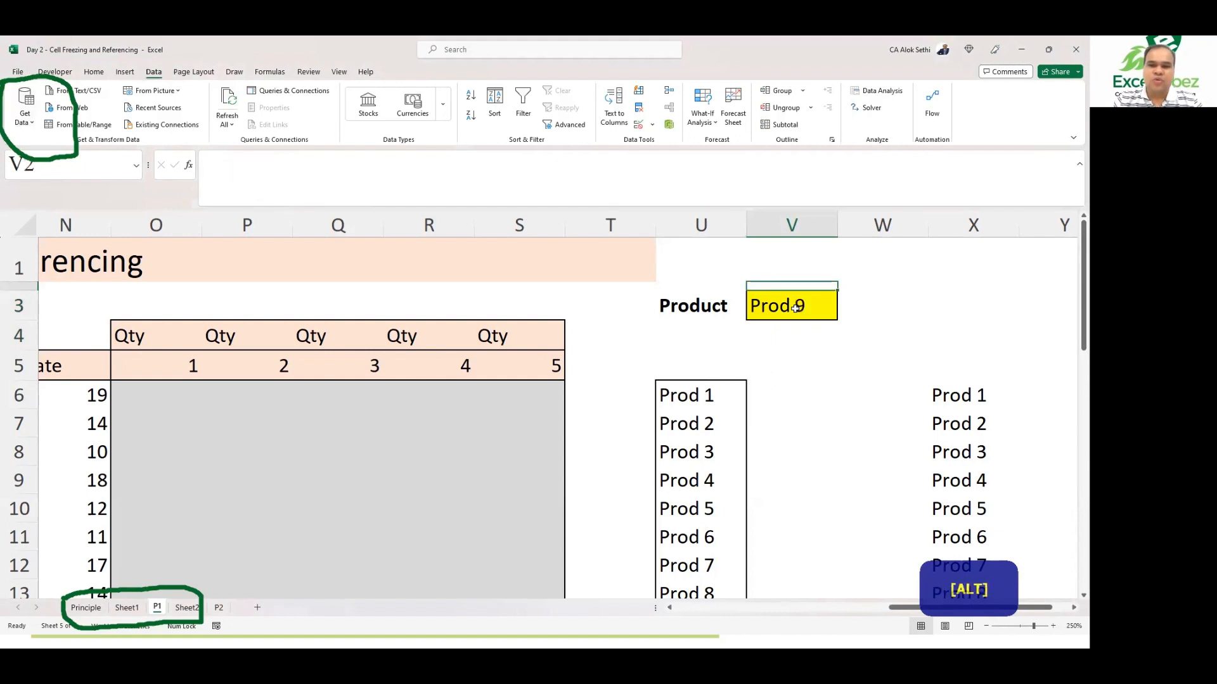
pyautogui.press('Escape')
pyautogui.press('Down')
pyautogui.press('Escape')
pyautogui.press('Right')
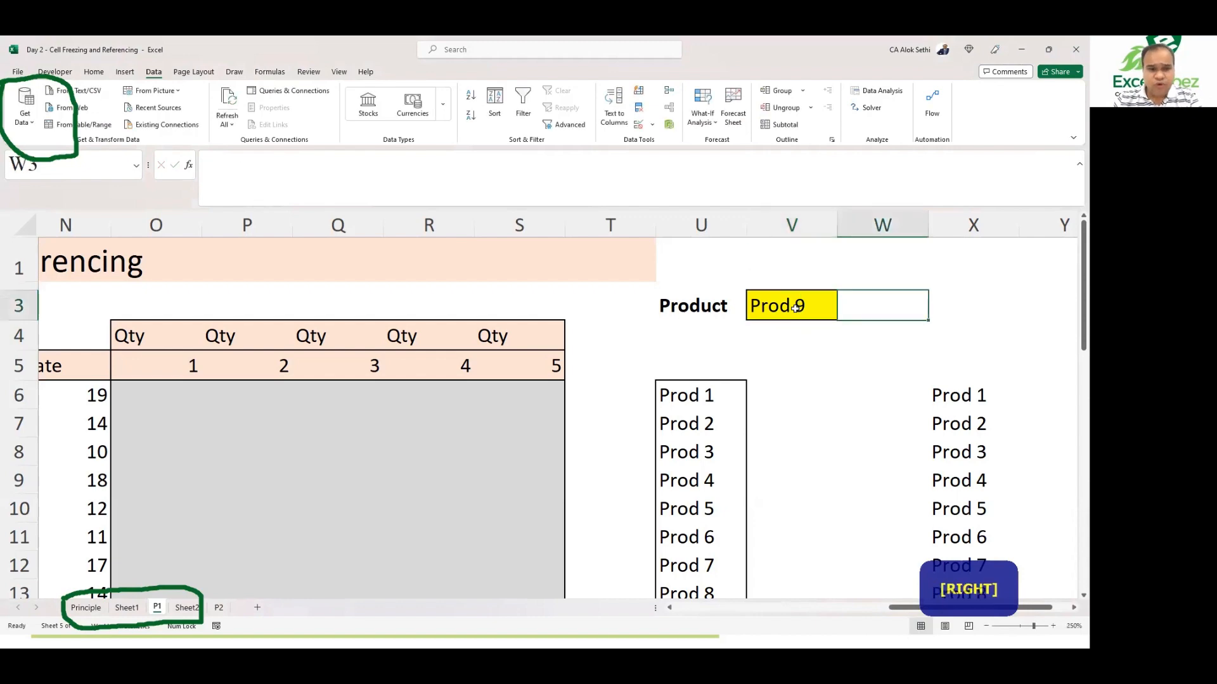
pyautogui.press('Left')
pyautogui.press('Left')
pyautogui.press('Left')
pyautogui.press('Left')
pyautogui.press('Left')
pyautogui.press('Left')
pyautogui.press('Left')
pyautogui.press('Left')
pyautogui.press('Left')
pyautogui.press('Left')
pyautogui.press('Left')
pyautogui.press('Left')
pyautogui.press('Left')
pyautogui.press('Left')
pyautogui.press('Left')
pyautogui.press('Left')
pyautogui.press('Right')
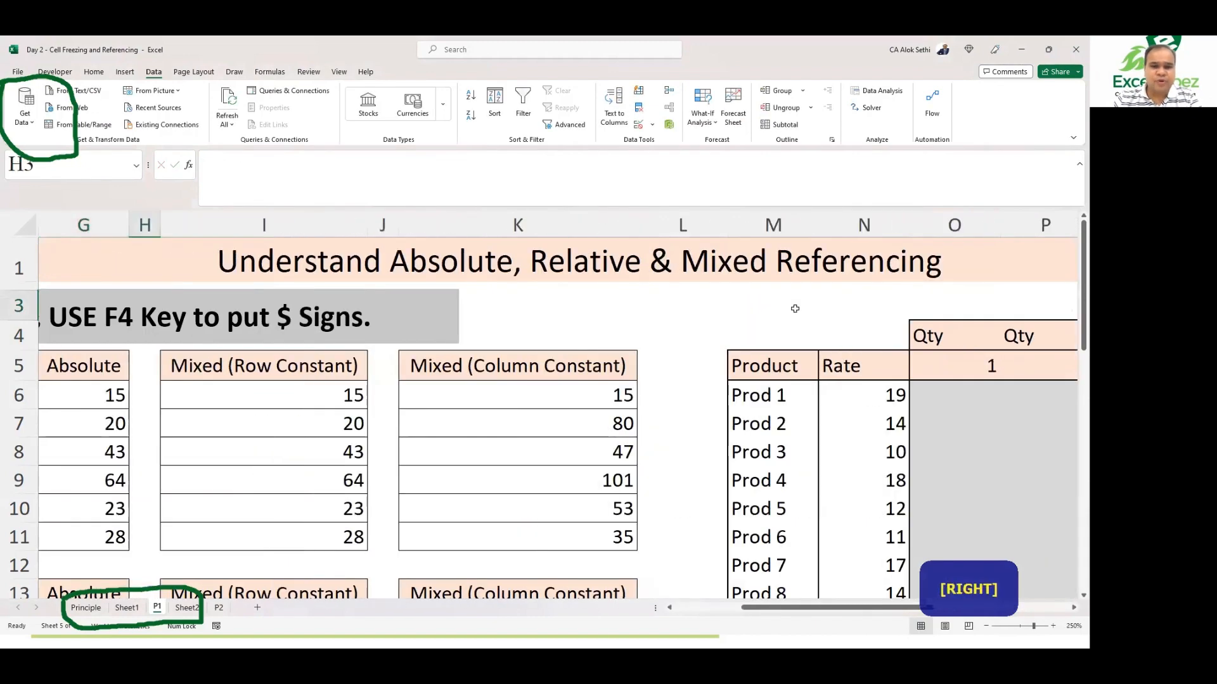
pyautogui.press('Right')
pyautogui.press('Right')
pyautogui.press('Right')
pyautogui.press('Right')
pyautogui.press('Down')
pyautogui.press('Down')
pyautogui.press('Down')
pyautogui.press('Right')
pyautogui.press('Right')
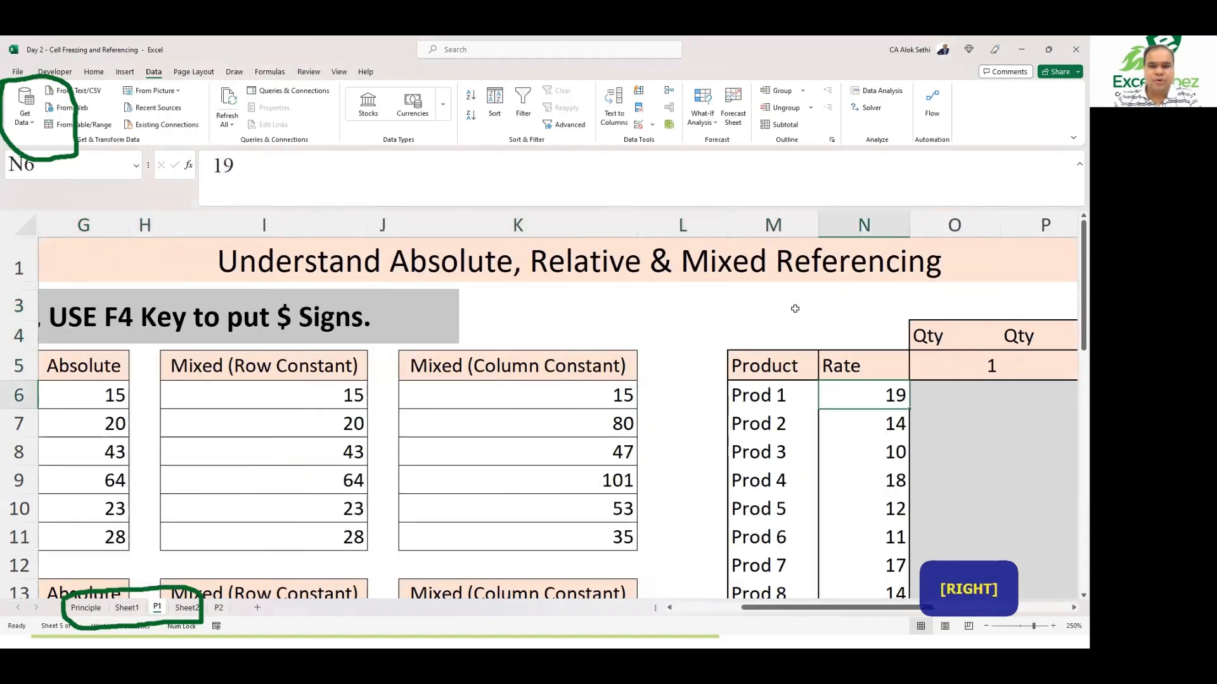
pyautogui.press('Left')
pyautogui.press('Right')
pyautogui.press('Left')
pyautogui.press('Right')
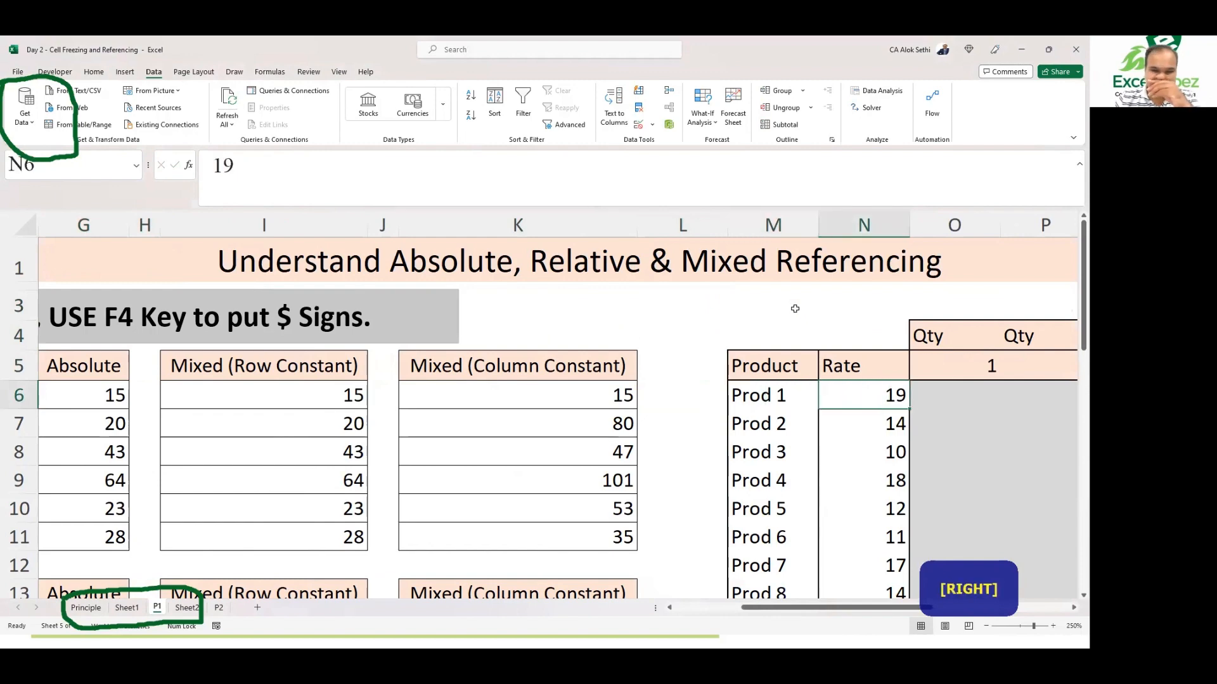
pyautogui.press('Right')
pyautogui.press('Right')
pyautogui.press('Right')
pyautogui.press('Right')
pyautogui.press('Right')
pyautogui.press('Right')
pyautogui.press('Right')
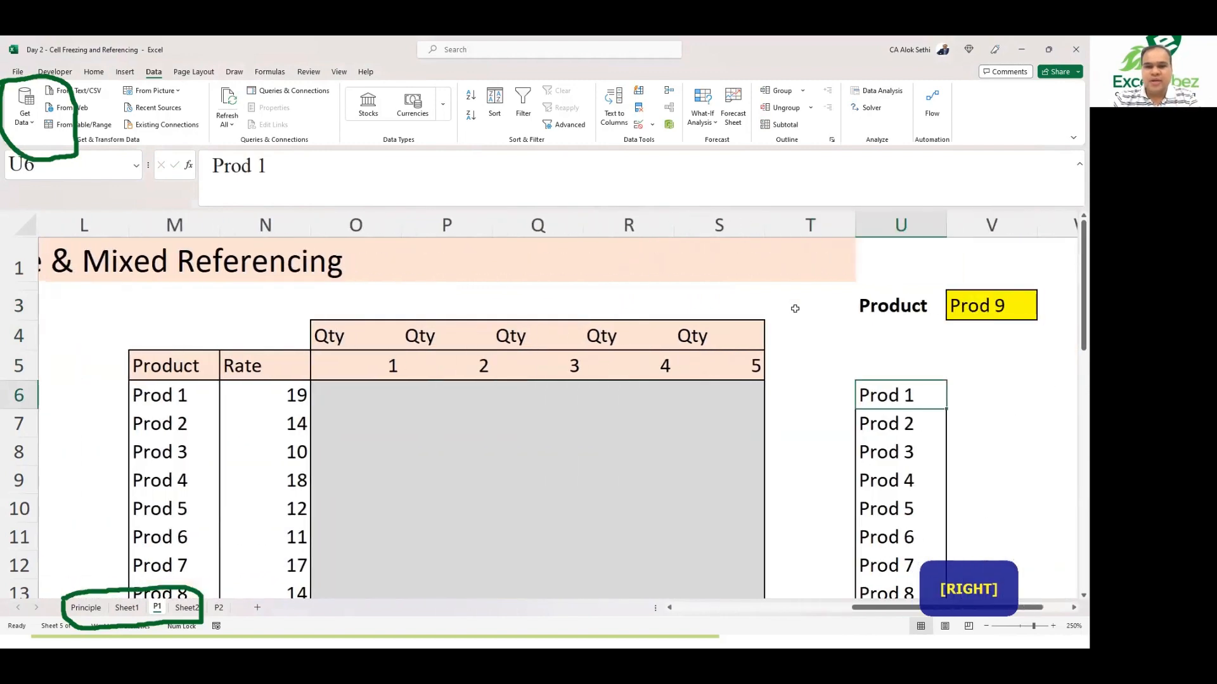
# Step: Return to V3 and choose Prod 1 from its dropdown using the keyboard
pyautogui.press('Up')
pyautogui.press('Up')
pyautogui.press('Up')
pyautogui.press('Right')
pyautogui.hotkey('alt', 'Down')
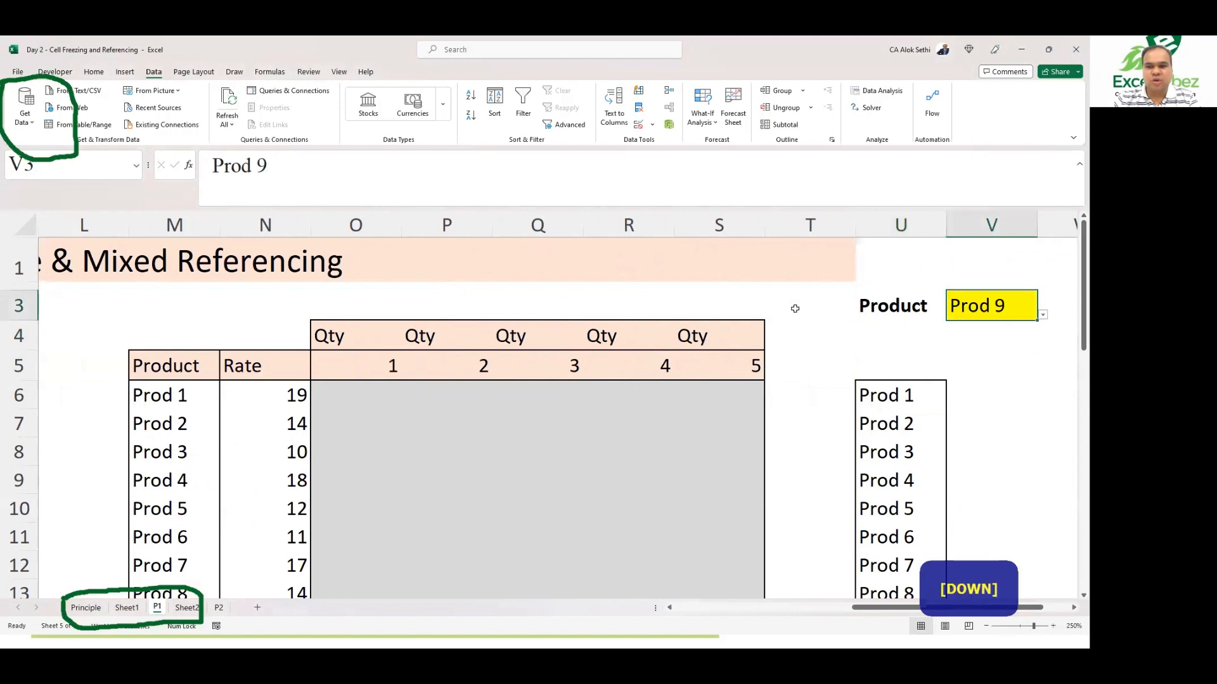
pyautogui.press('Up')
pyautogui.press('Up')
pyautogui.press('Up')
pyautogui.press('Up')
pyautogui.press('Up')
pyautogui.press('Up')
pyautogui.press('Up')
pyautogui.press('Up')
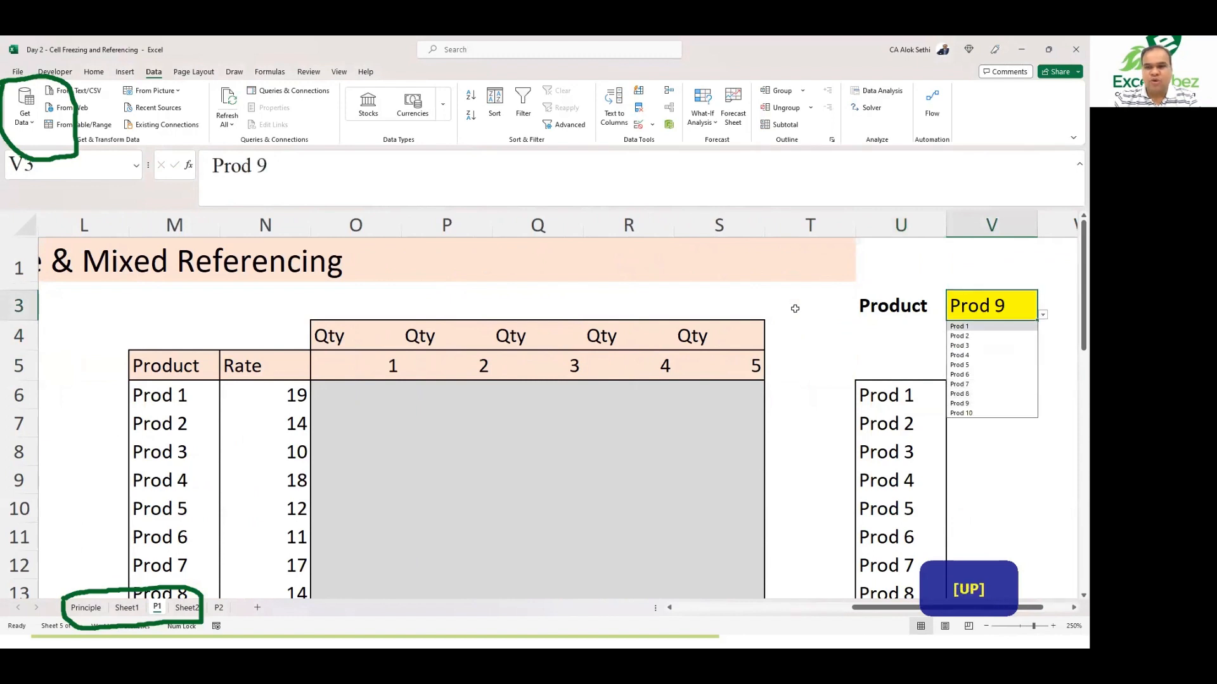
pyautogui.press('Return')
pyautogui.press('Right')
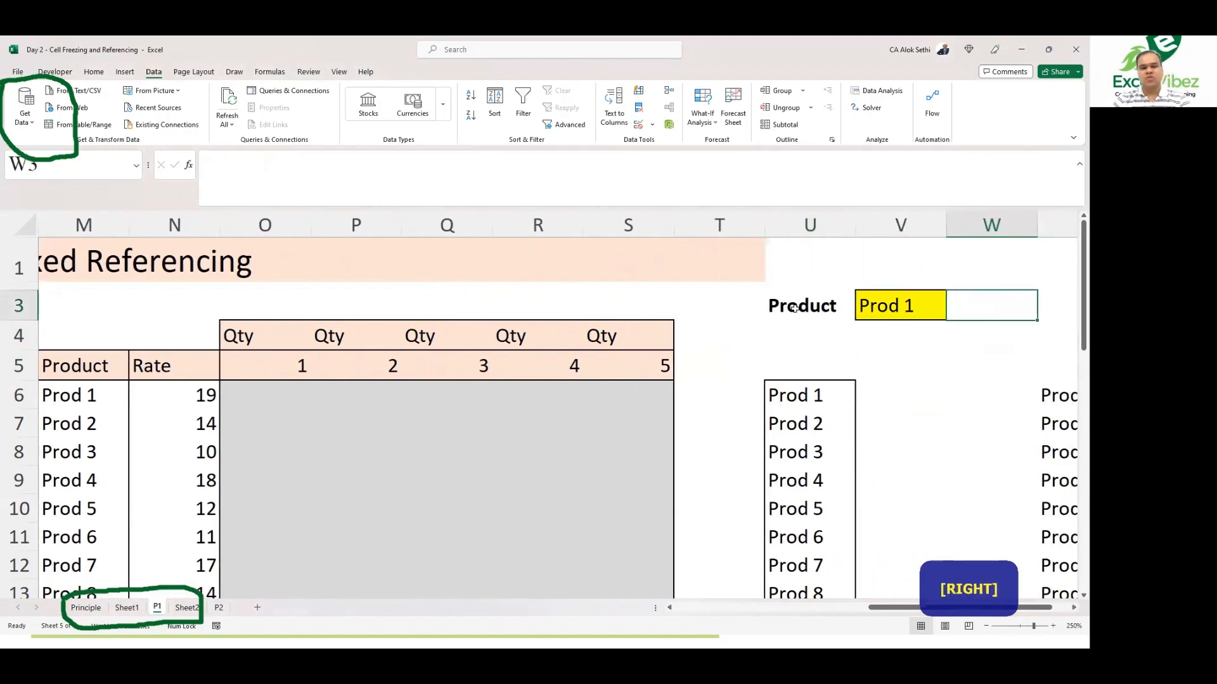
pyautogui.scroll(-2, 795, 309)
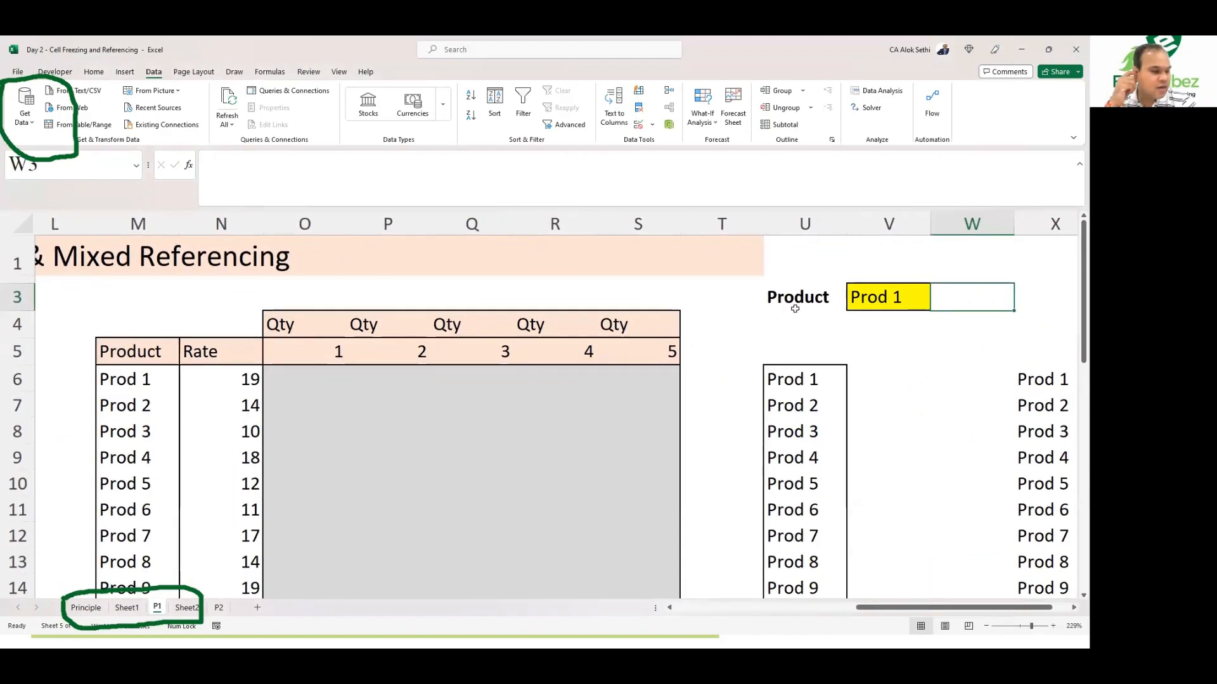
pyautogui.press('alt')
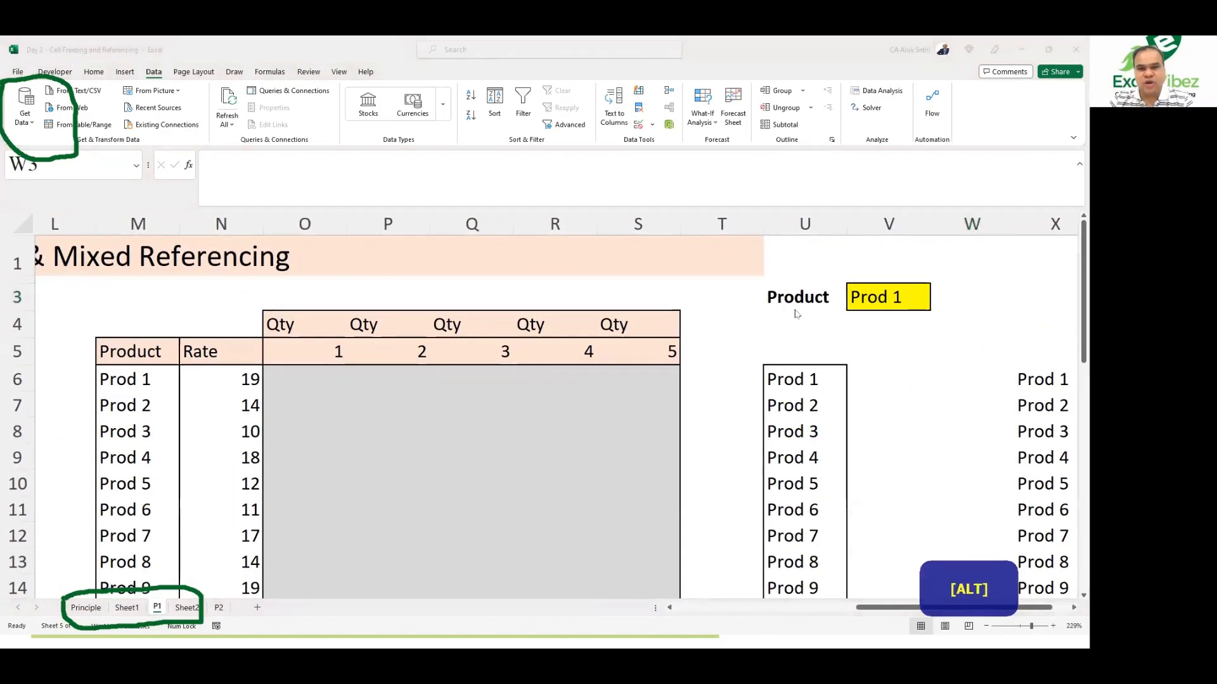
pyautogui.hotkey('alt', 'Tab')
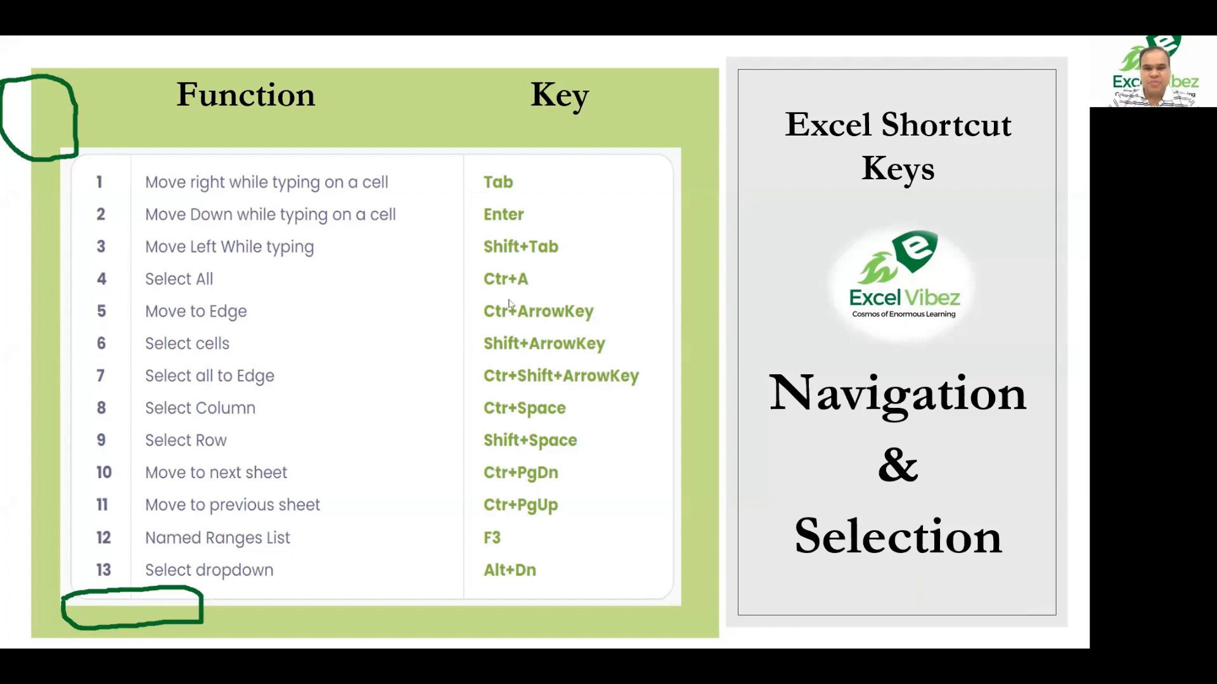
pyautogui.press('Down')
pyautogui.press('Down')
pyautogui.press('Down')
pyautogui.press('Down')
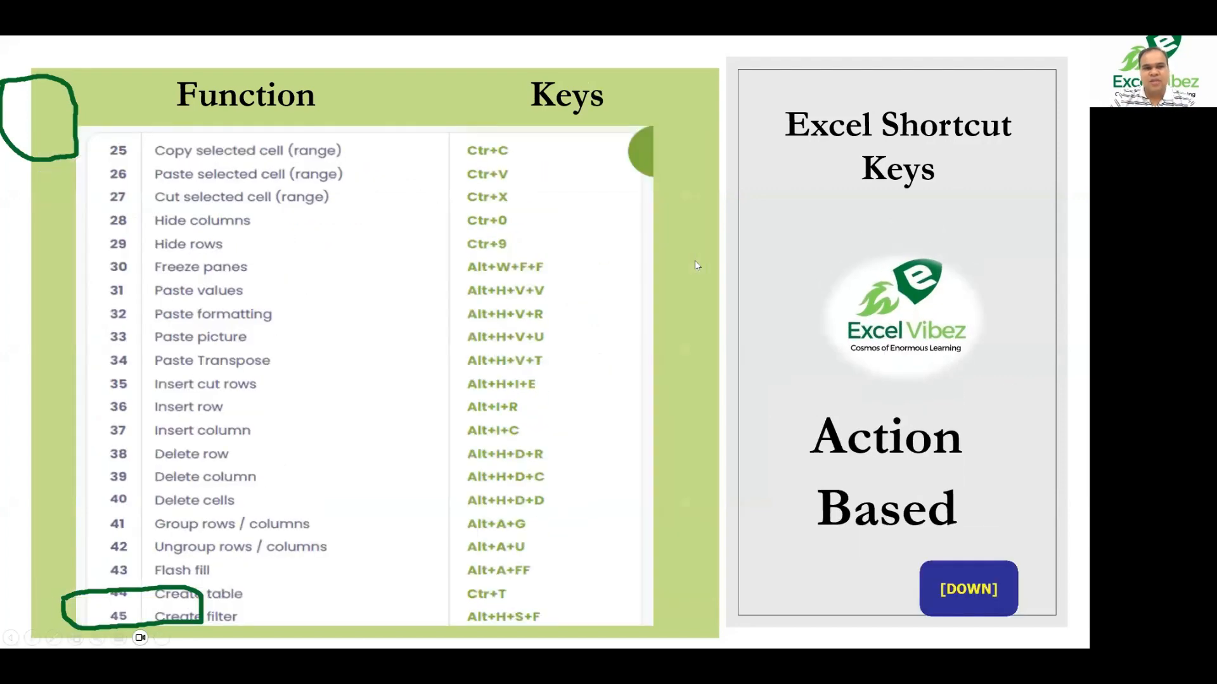
pyautogui.press('Down')
pyautogui.press('Down')
pyautogui.press('Down')
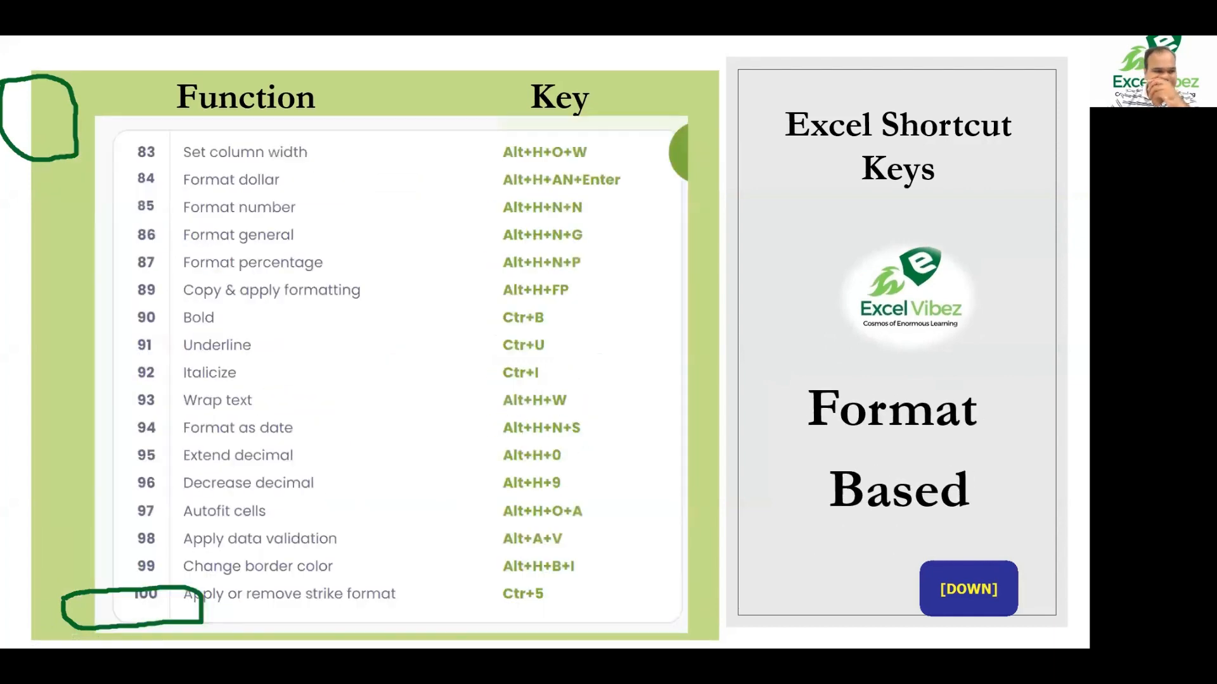
pyautogui.press('Down')
pyautogui.press('Down')
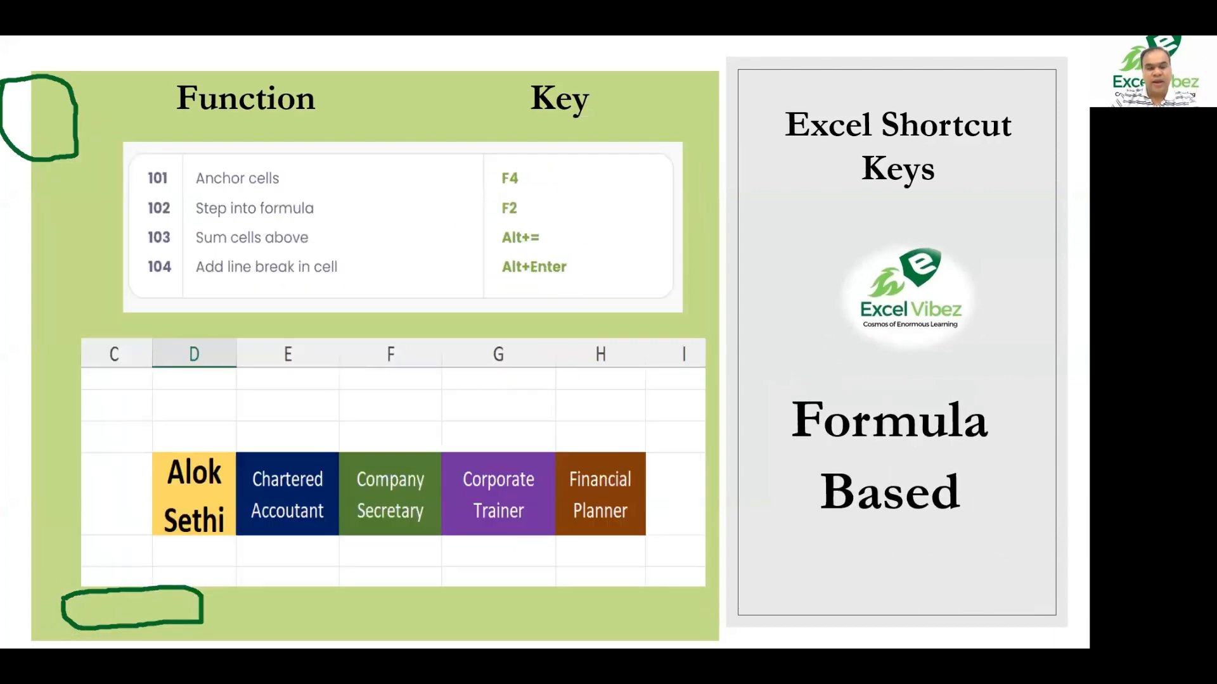
pyautogui.press('Down')
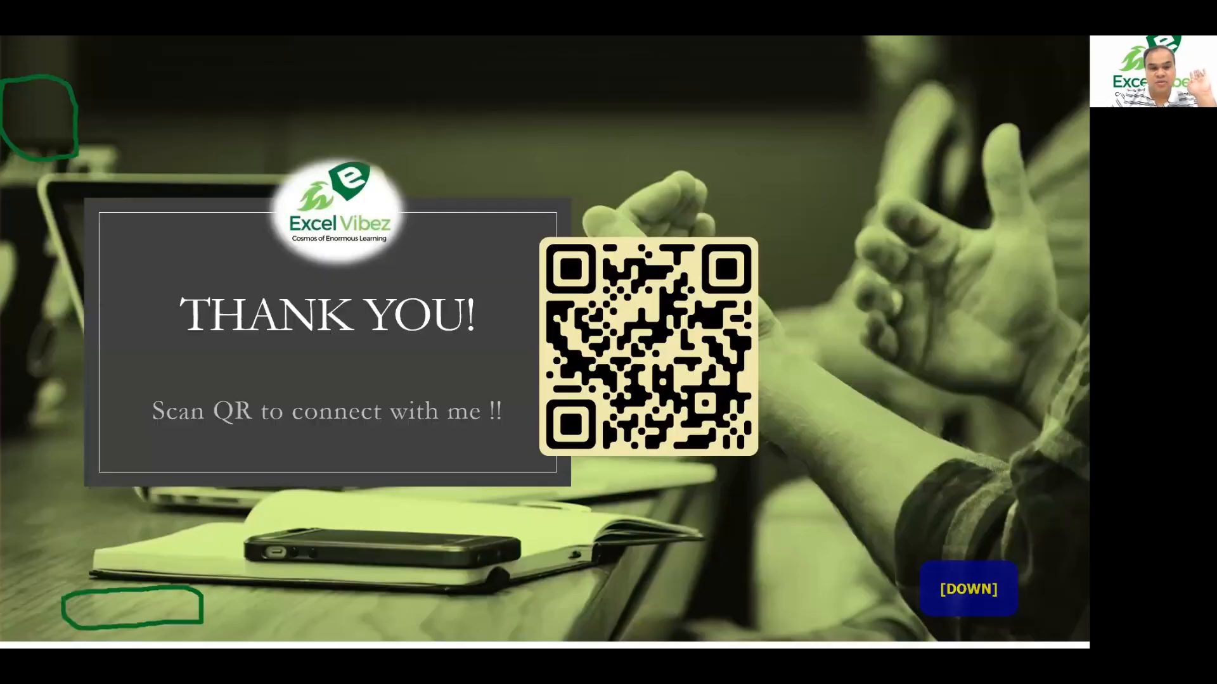
pyautogui.press('Down')
pyautogui.press('Down')
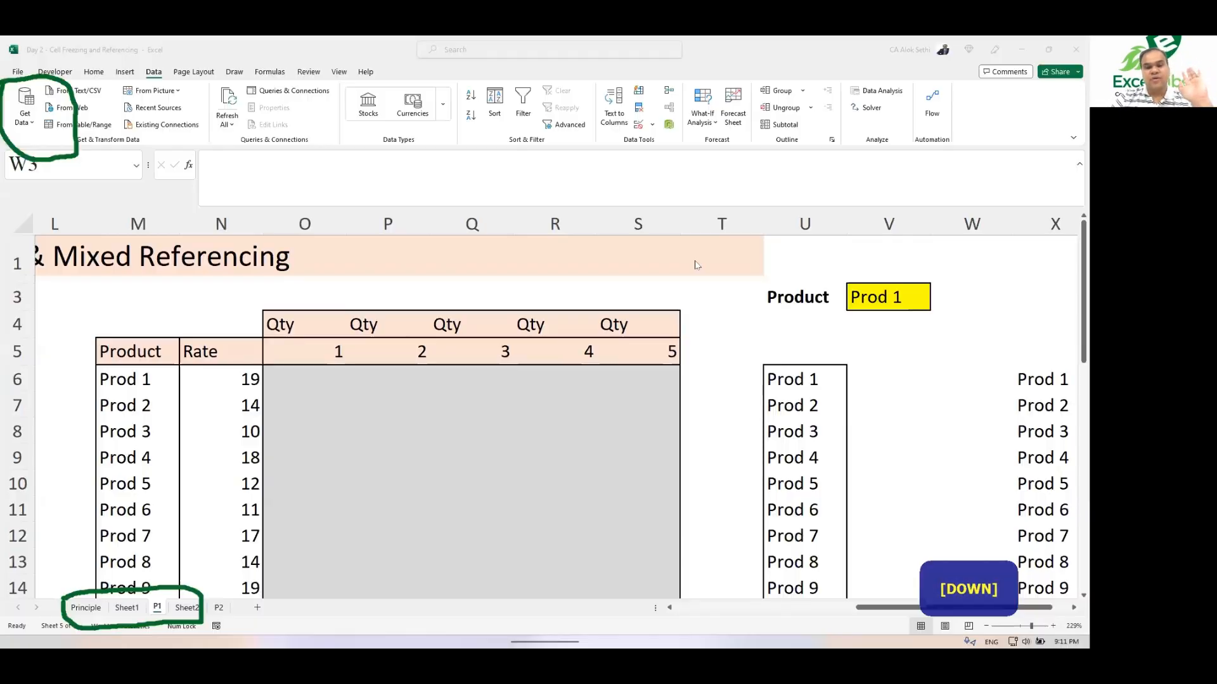
pyautogui.keyDown('ctrl'); pyautogui.scroll(-3, 696, 265); pyautogui.keyUp('ctrl')
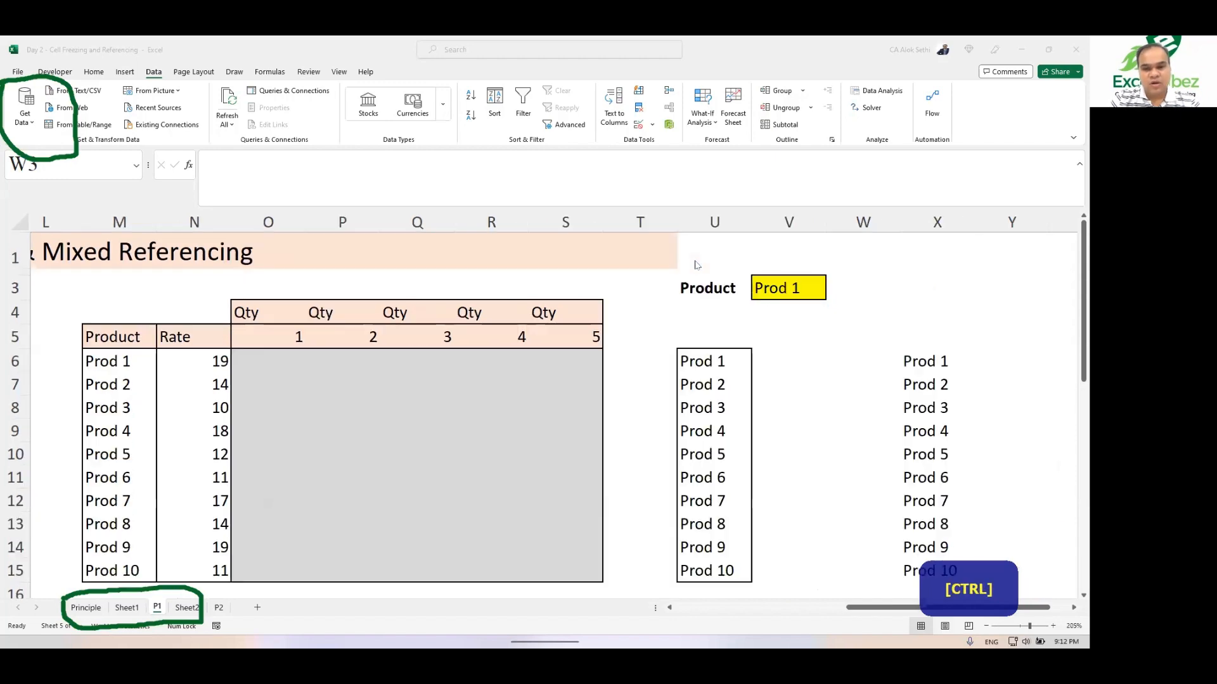
pyautogui.hscroll(-5, 503, 294)
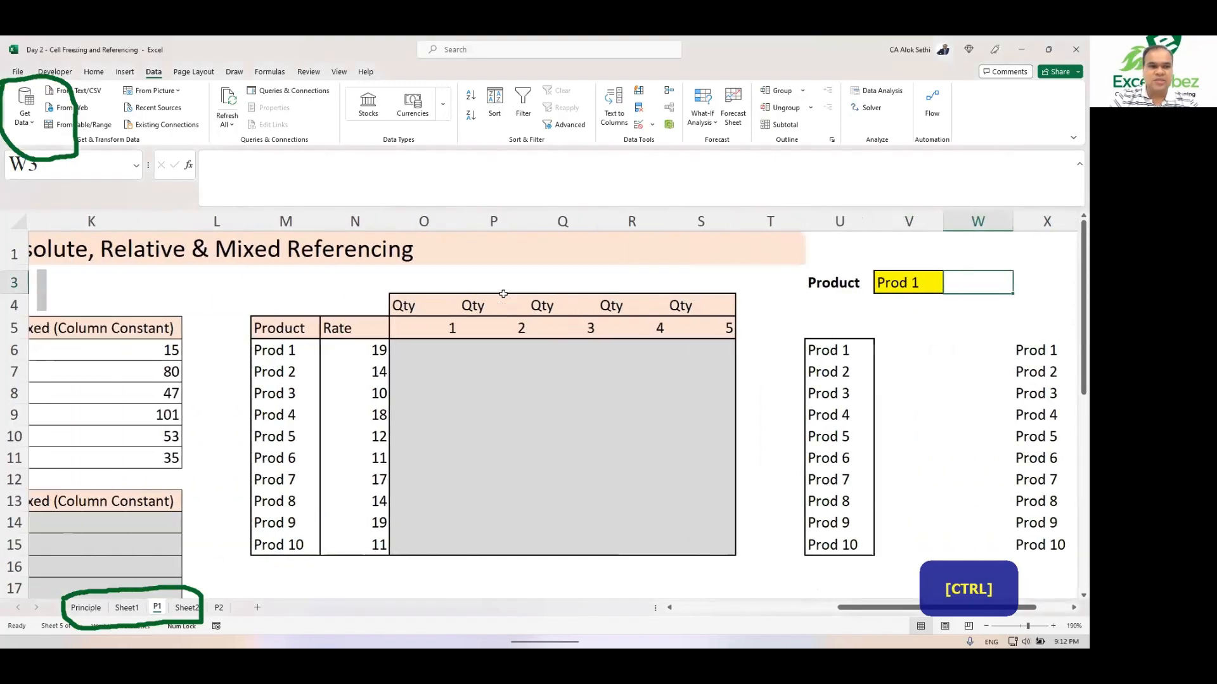
pyautogui.hscroll(-5, 503, 294)
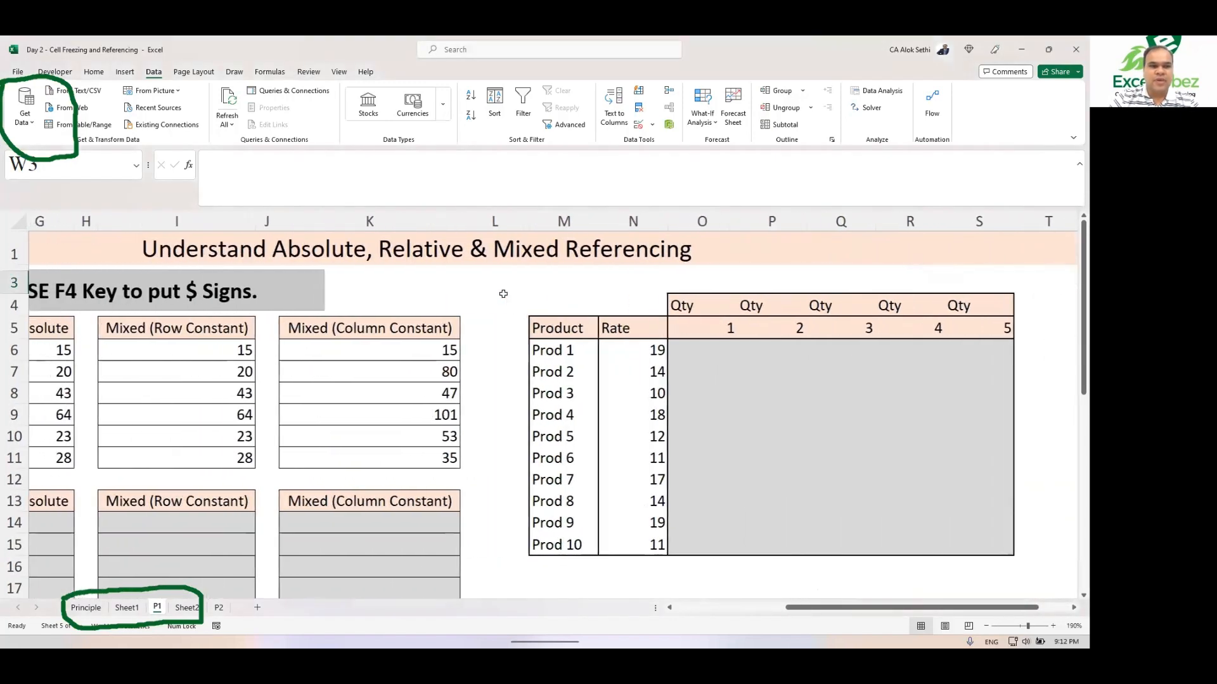
# Step: Return to the start of the sheet and step through the Relative column cells to inspect their formulas
pyautogui.hscroll(-3, 503, 294)
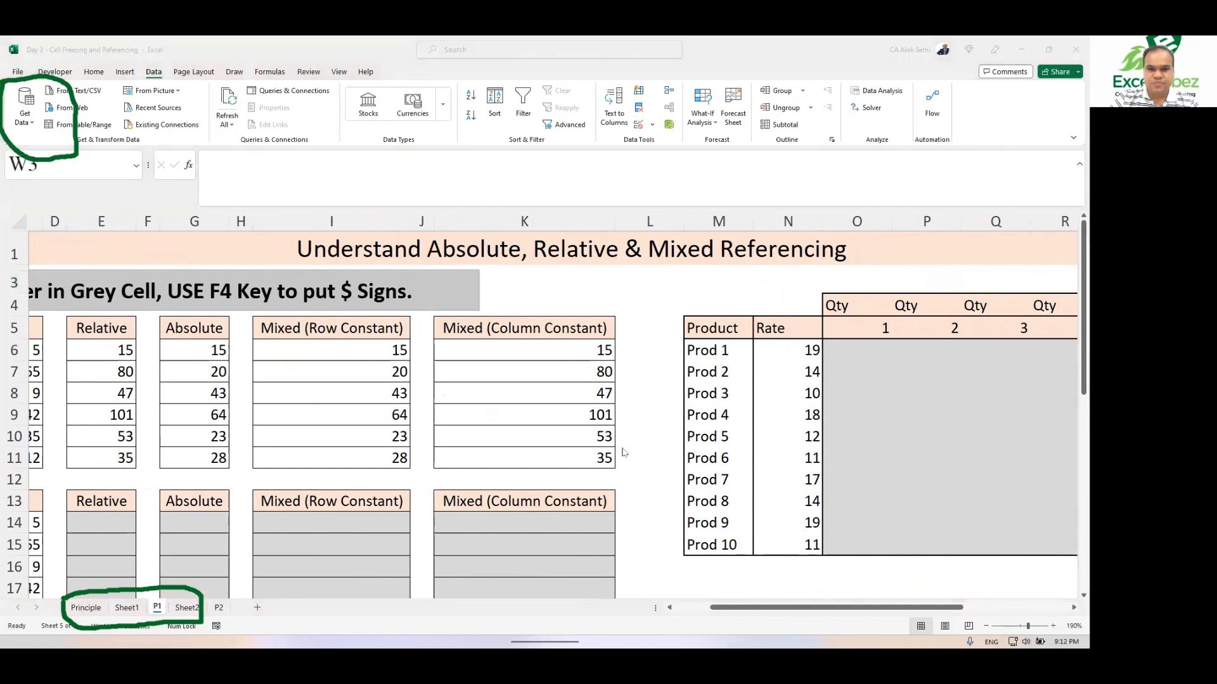
pyautogui.press('Escape')
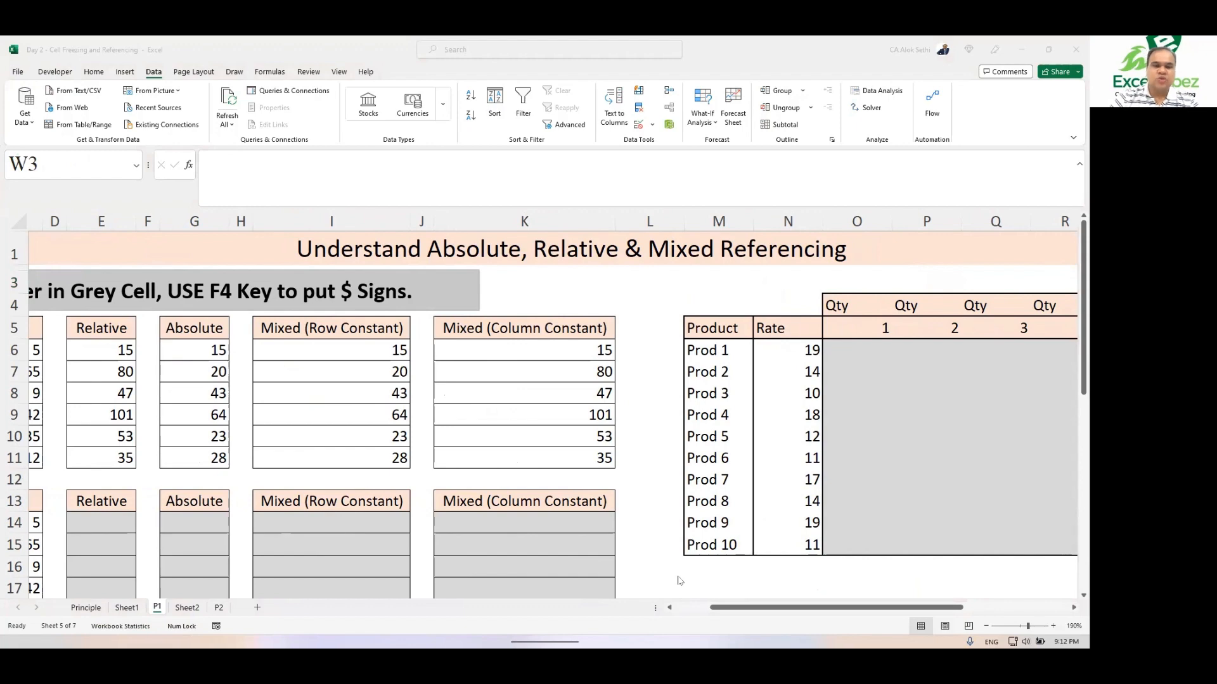
pyautogui.hscroll(-3, 454, 457)
pyautogui.press('ctrl')
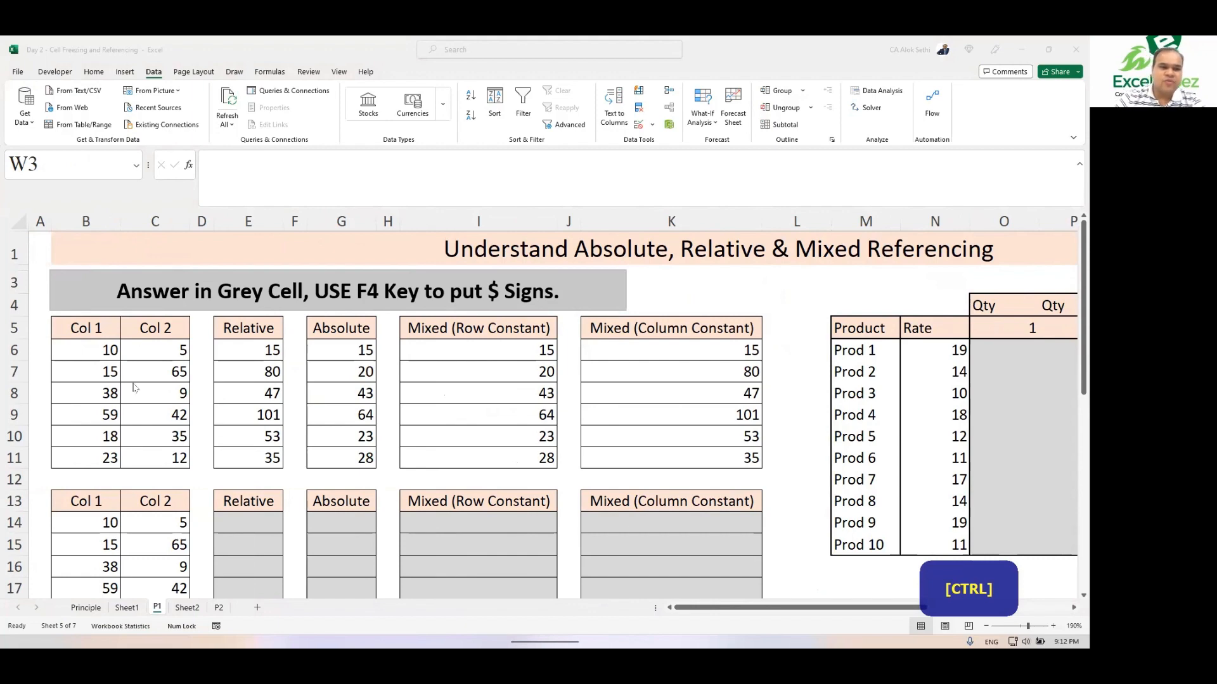
pyautogui.press('Right')
pyautogui.press('Left')
pyautogui.press('Left')
pyautogui.press('Left')
pyautogui.press('Left')
pyautogui.press('Left')
pyautogui.press('Left')
pyautogui.press('Left')
pyautogui.press('Left')
pyautogui.press('Left')
pyautogui.press('Left')
pyautogui.press('Left')
pyautogui.press('Left')
pyautogui.press('Left')
pyautogui.press('Left')
pyautogui.press('Left')
pyautogui.press('Left')
pyautogui.press('Left')
pyautogui.press('Left')
pyautogui.press('Left')
pyautogui.press('Left')
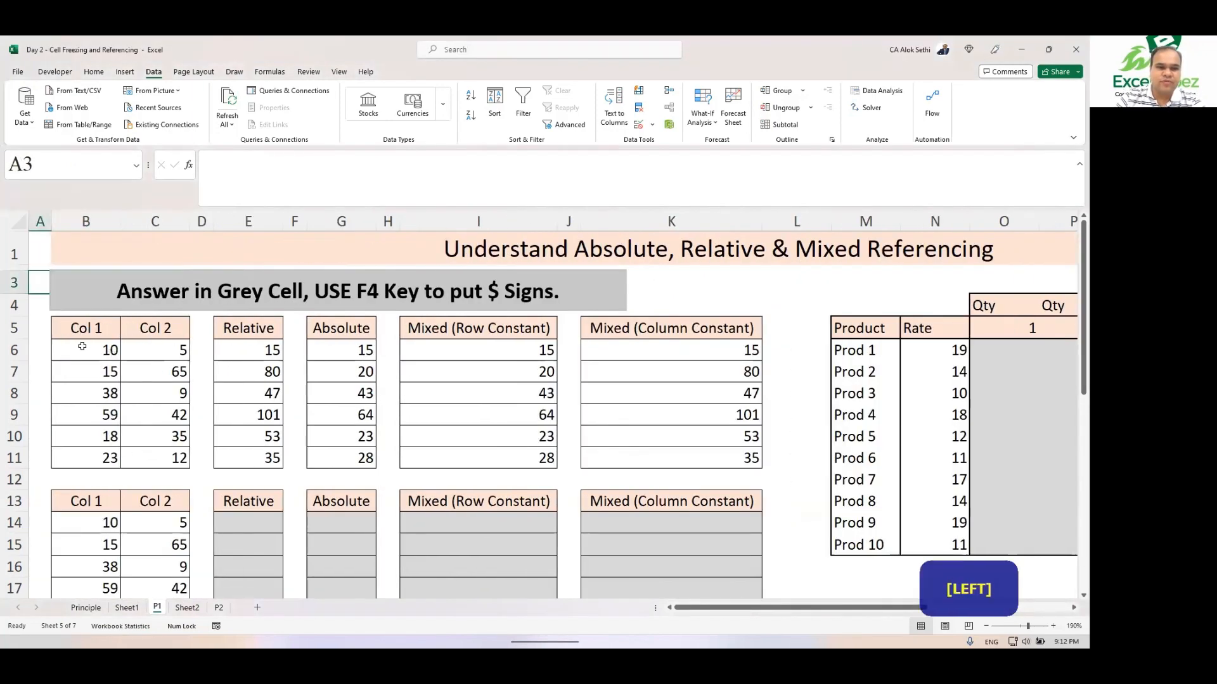
pyautogui.click(83, 347)
pyautogui.press('Right')
pyautogui.press('Left')
pyautogui.press('Right')
pyautogui.press('Right')
pyautogui.press('Right')
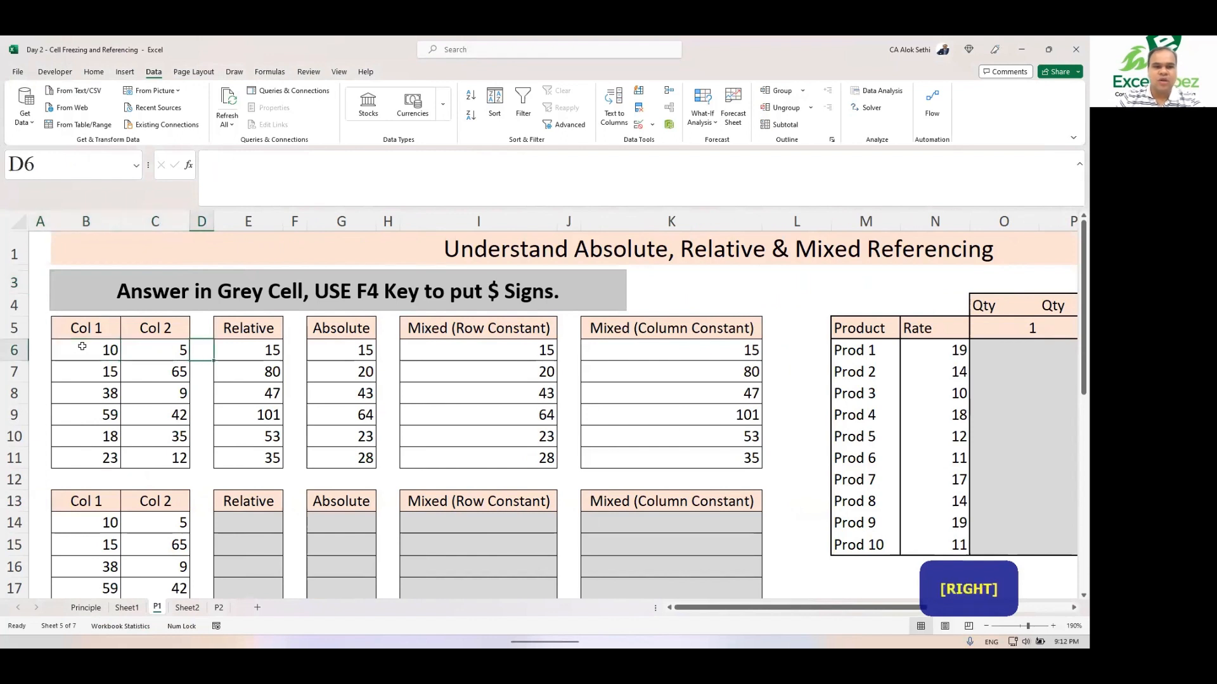
pyautogui.press('Down')
pyautogui.press('Down')
pyautogui.press('Down')
pyautogui.press('Down')
pyautogui.press('Down')
pyautogui.press('Down')
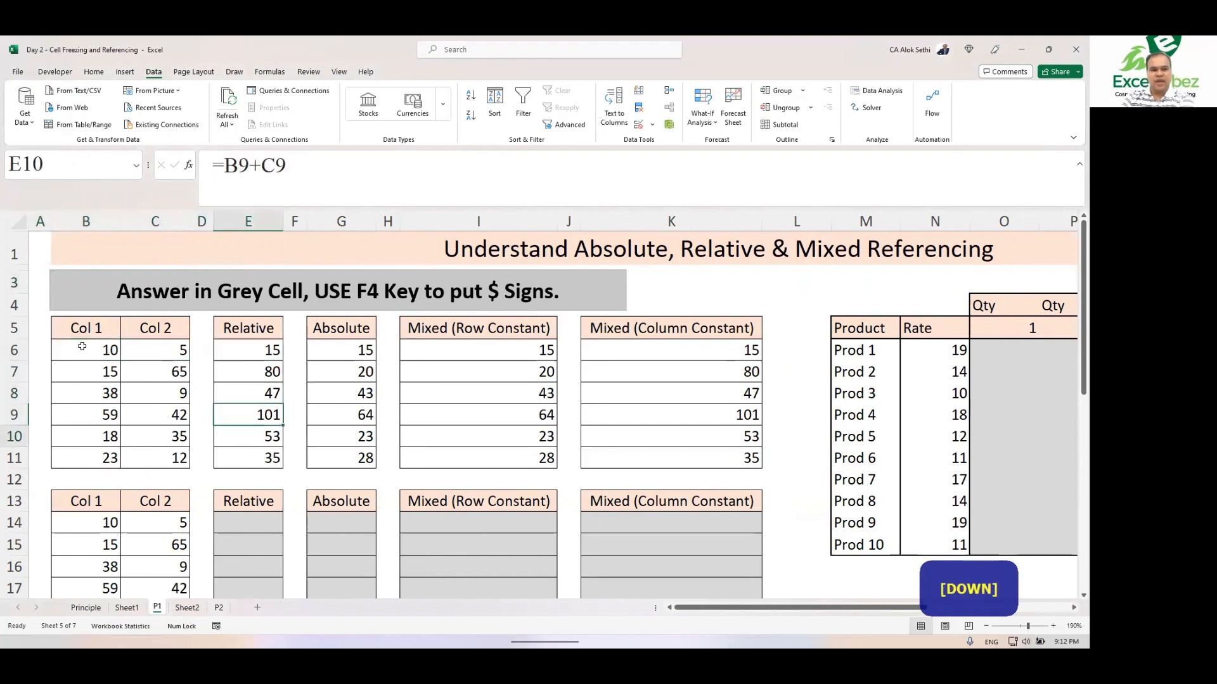
pyautogui.press('Up')
pyautogui.press('Up')
pyautogui.press('Up')
pyautogui.press('Up')
pyautogui.press('Up')
pyautogui.press('Up')
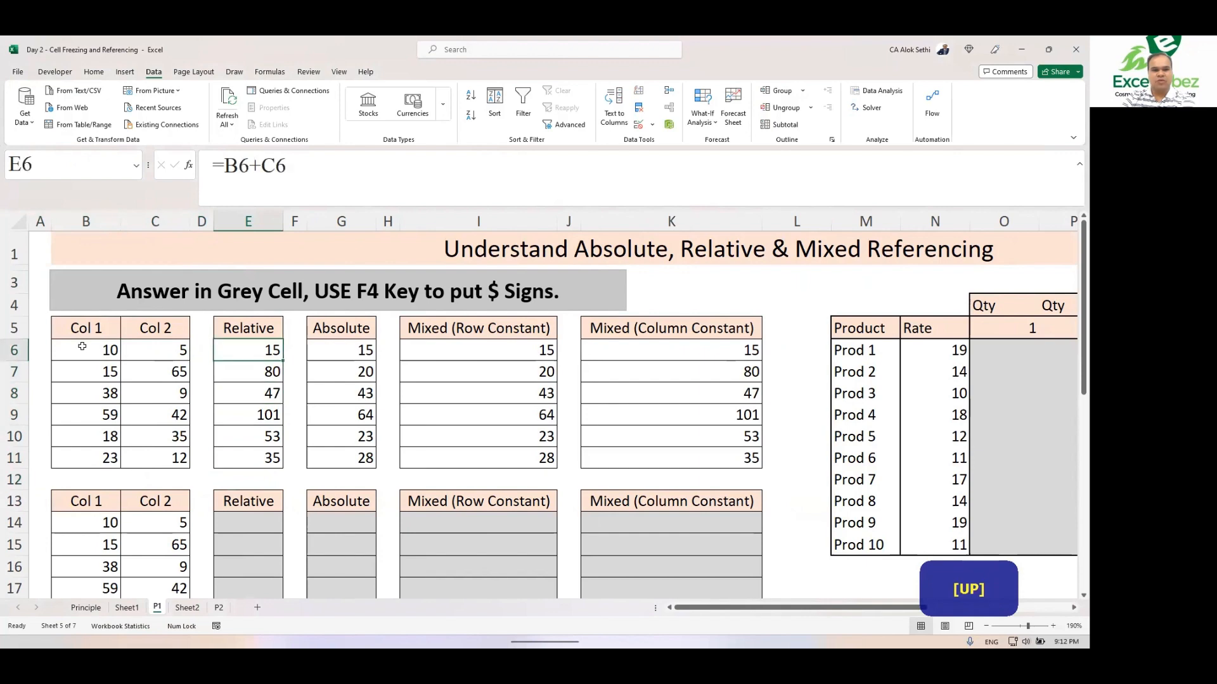
# Step: Step through the Absolute column cells to inspect their formulas
pyautogui.press('Right')
pyautogui.press('Right')
pyautogui.press('Down')
pyautogui.press('Down')
pyautogui.press('Down')
pyautogui.press('Down')
pyautogui.press('Down')
pyautogui.press('Down')
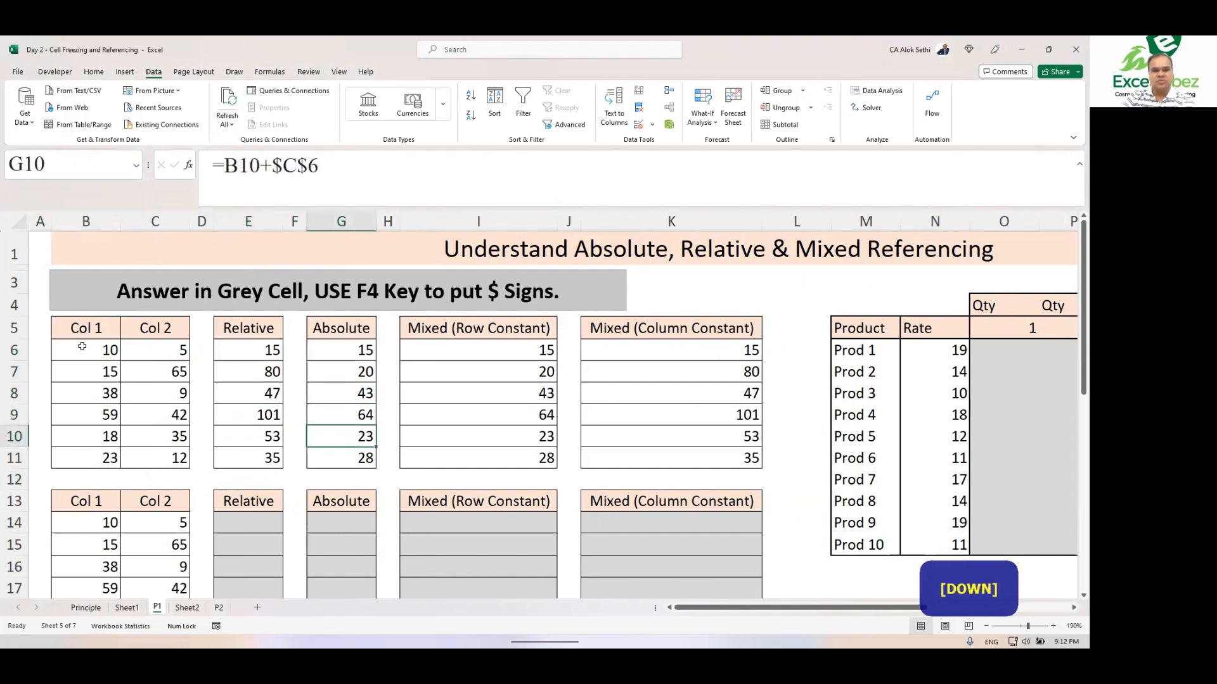
pyautogui.press('Up')
pyautogui.press('Up')
pyautogui.press('Up')
pyautogui.press('Up')
pyautogui.press('Up')
pyautogui.press('Up')
pyautogui.press('Up')
pyautogui.press('Up')
pyautogui.press('Left')
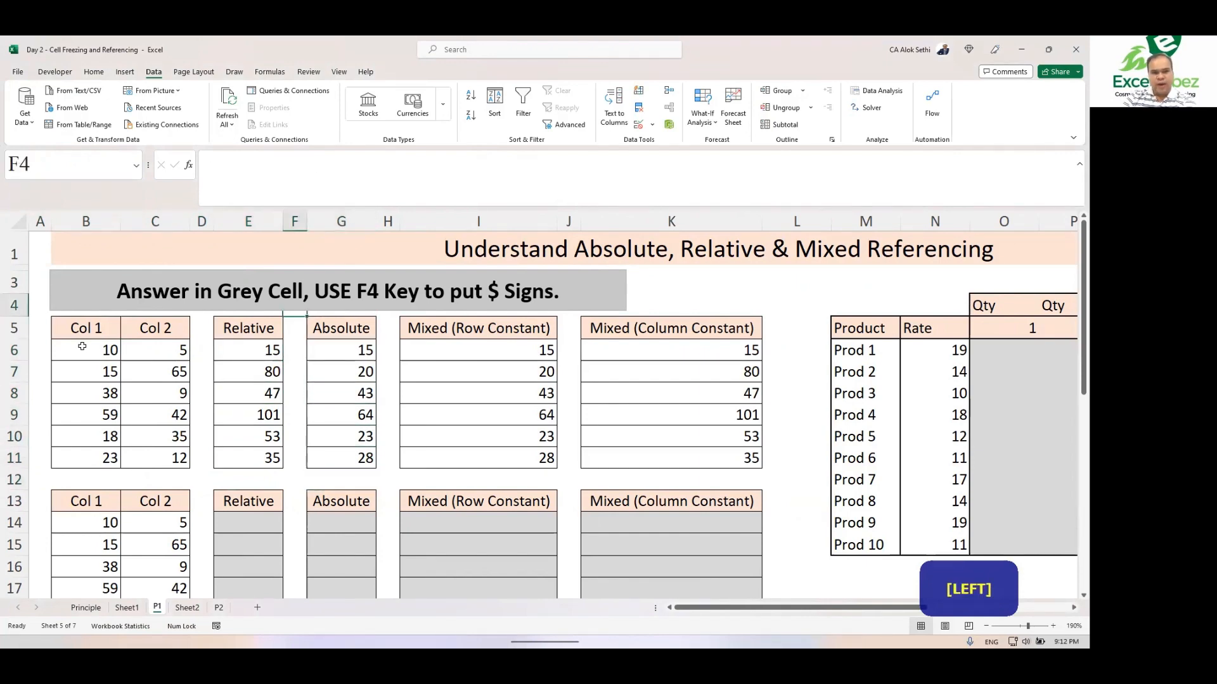
# Step: Make the Relative and Absolute headers in E5 and G5 bold
pyautogui.press('Down')
pyautogui.press('Left')
pyautogui.hotkey('ctrl', 'b')
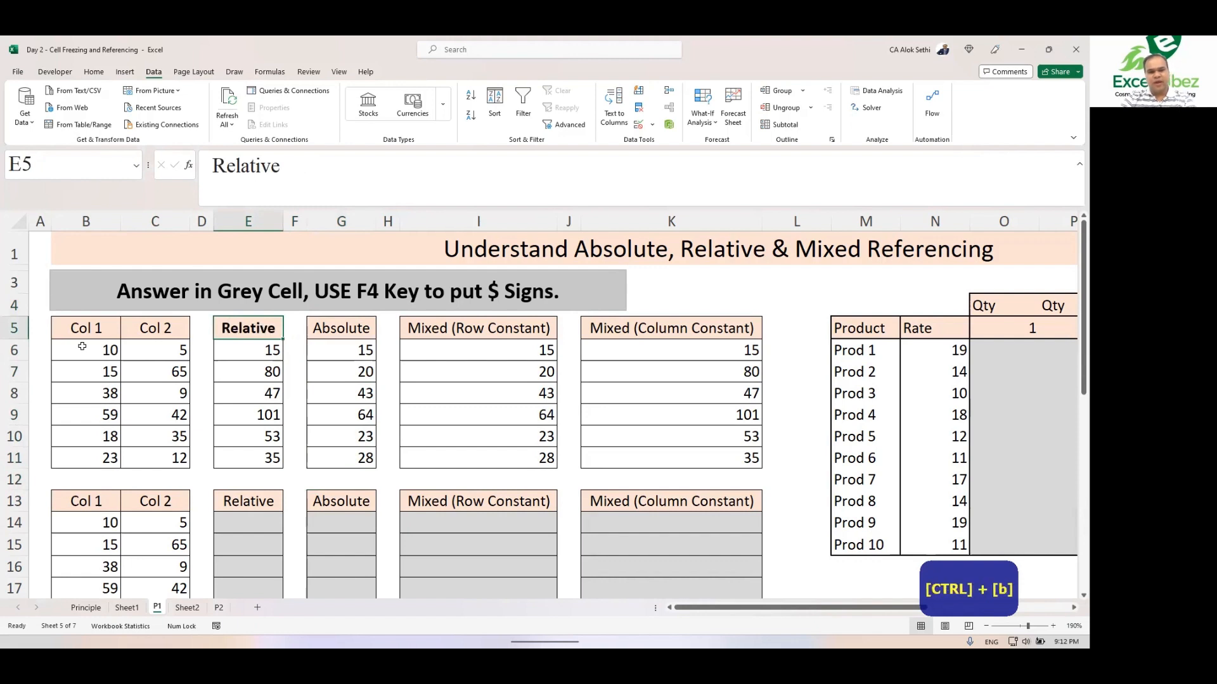
pyautogui.press('Right')
pyautogui.press('Right')
pyautogui.hotkey('ctrl', 'b')
pyautogui.press('Left')
pyautogui.press('Left')
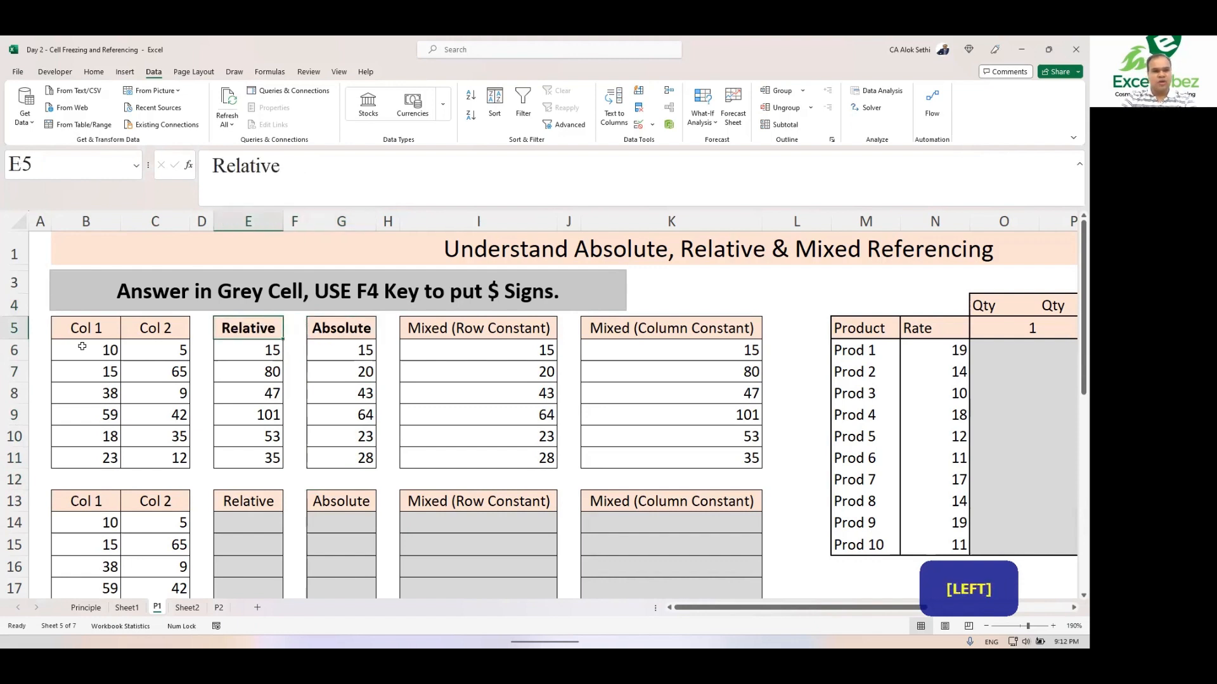
# Step: Give the Relative header in E5 a brown fill and white font colour
pyautogui.click(90, 73)
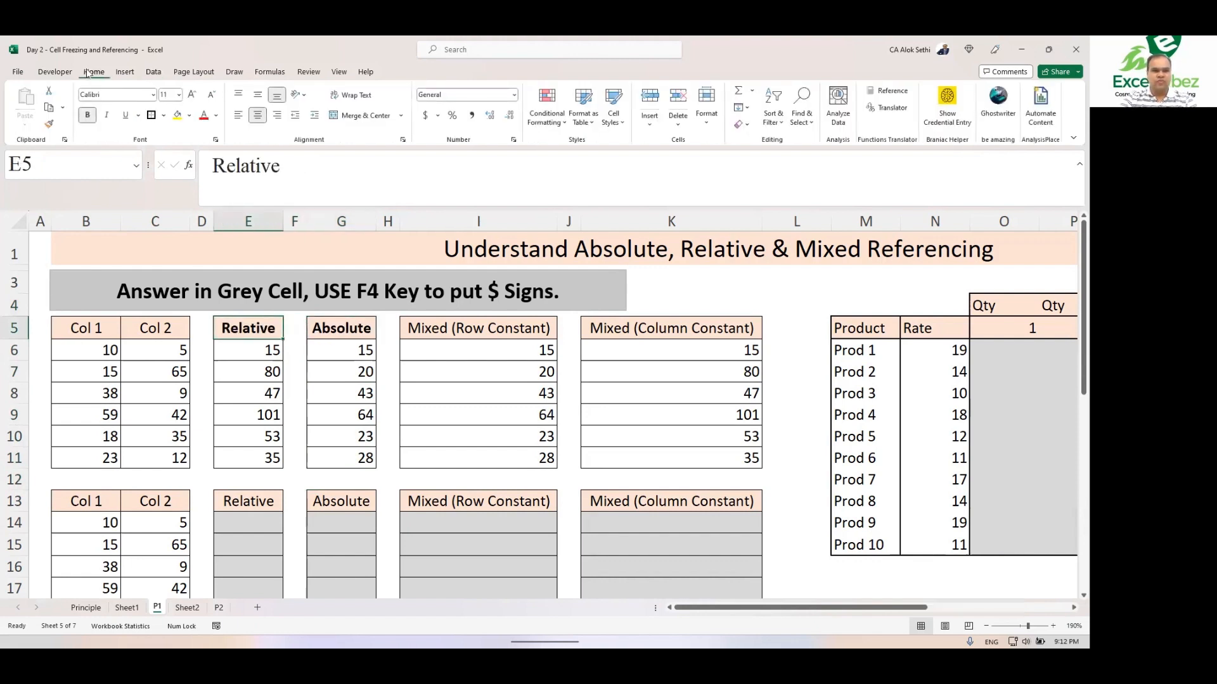
pyautogui.click(188, 116)
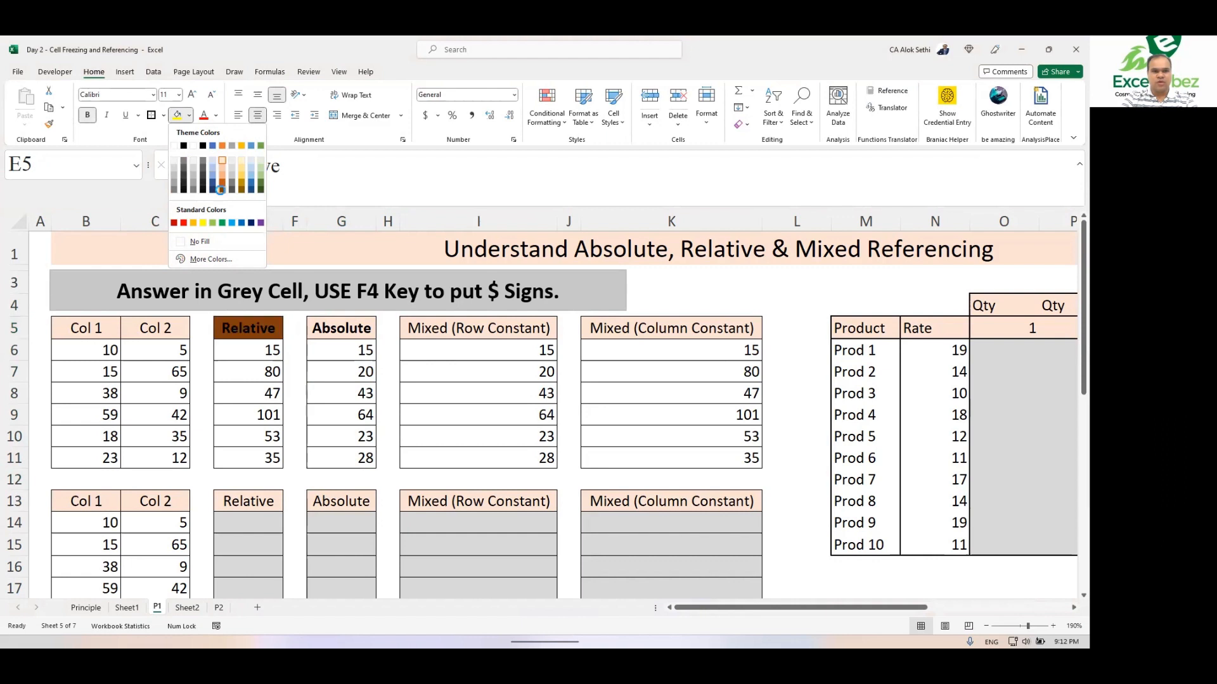
pyautogui.click(223, 188)
pyautogui.click(217, 116)
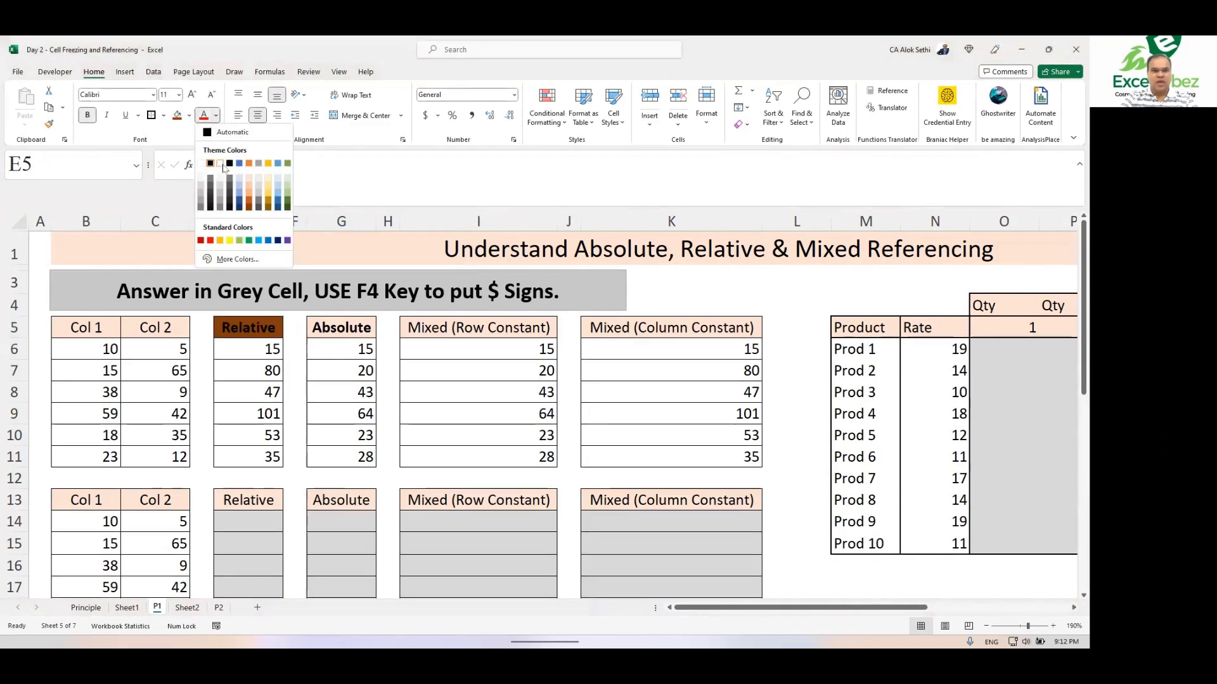
pyautogui.click(220, 166)
# Step: Apply the same brown fill and white font colour to the Absolute header in G5
pyautogui.click(321, 326)
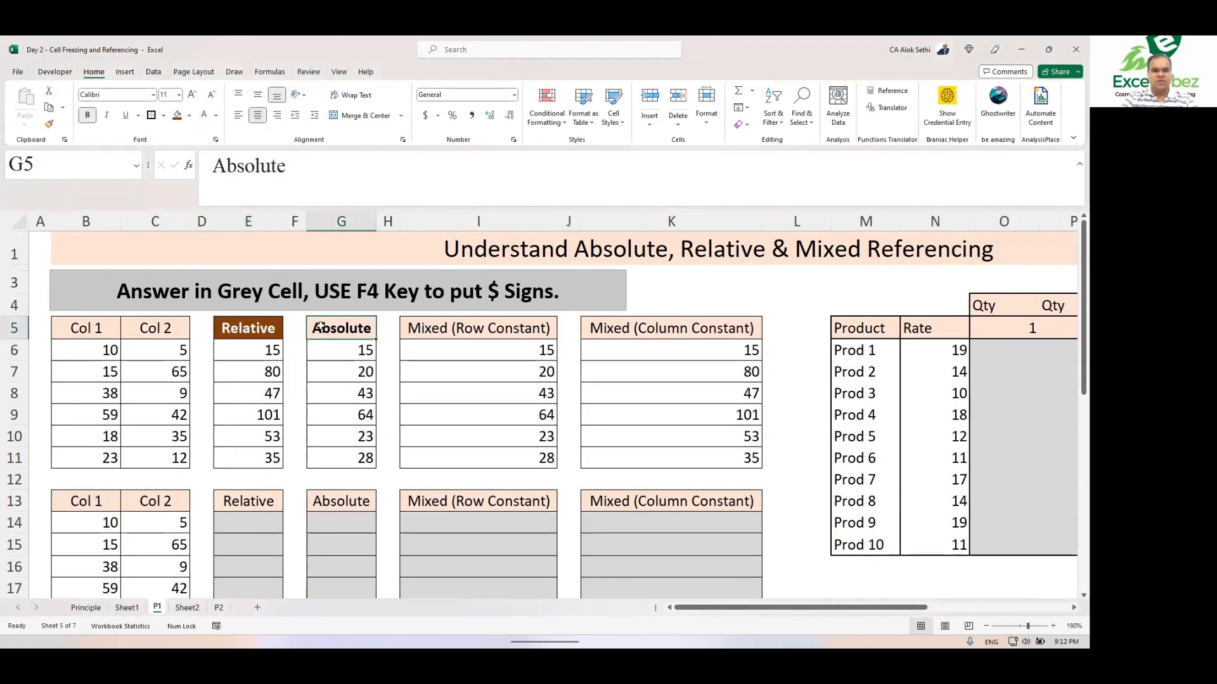
pyautogui.click(177, 116)
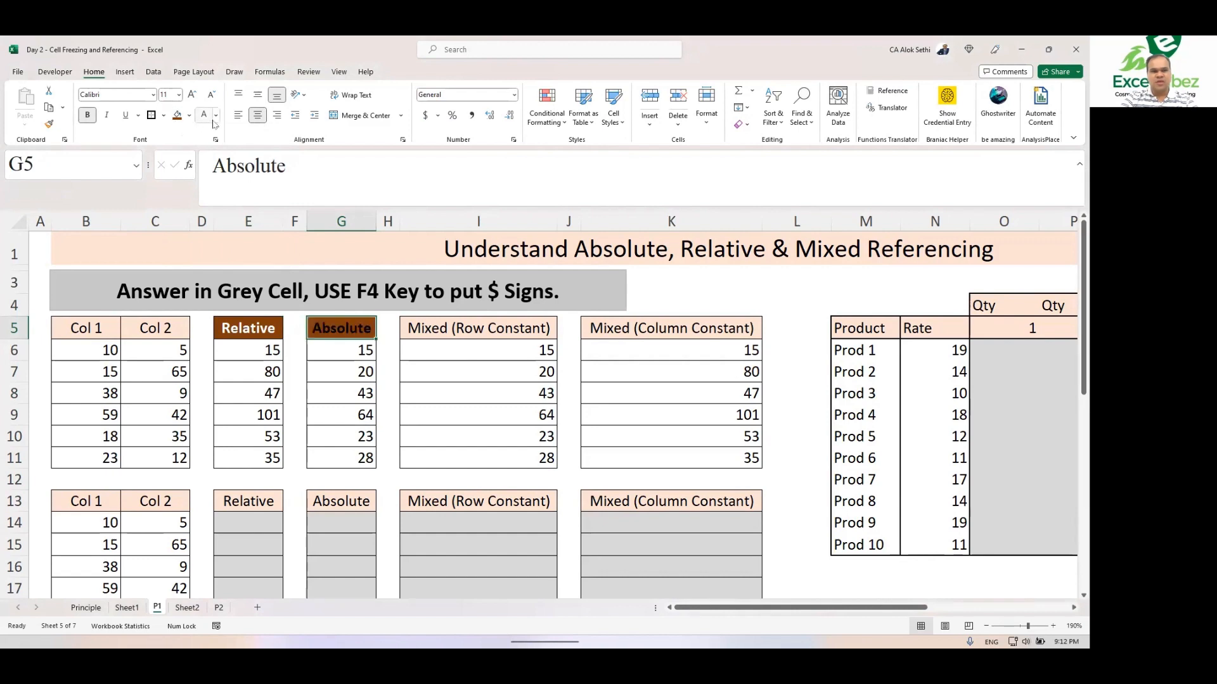
pyautogui.click(204, 116)
# Step: Inspect the formulas in the Relative column from E6 down to E11
pyautogui.scroll(9, 283, 440)
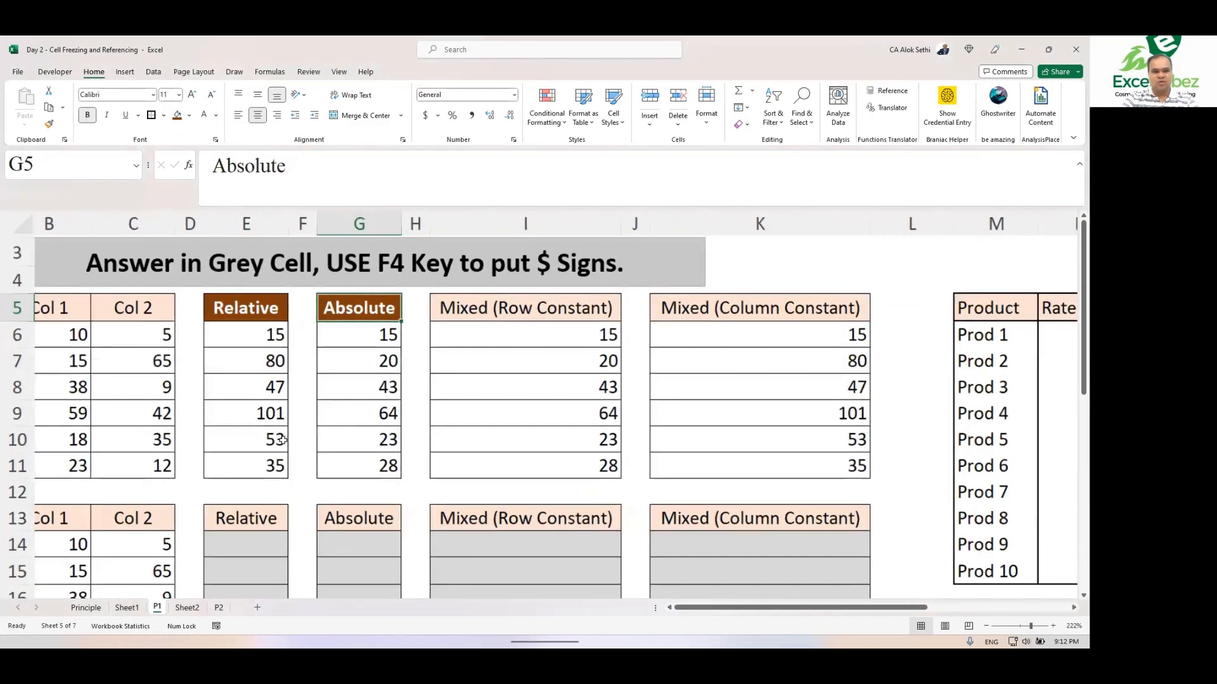
pyautogui.hscroll(-3, 283, 440)
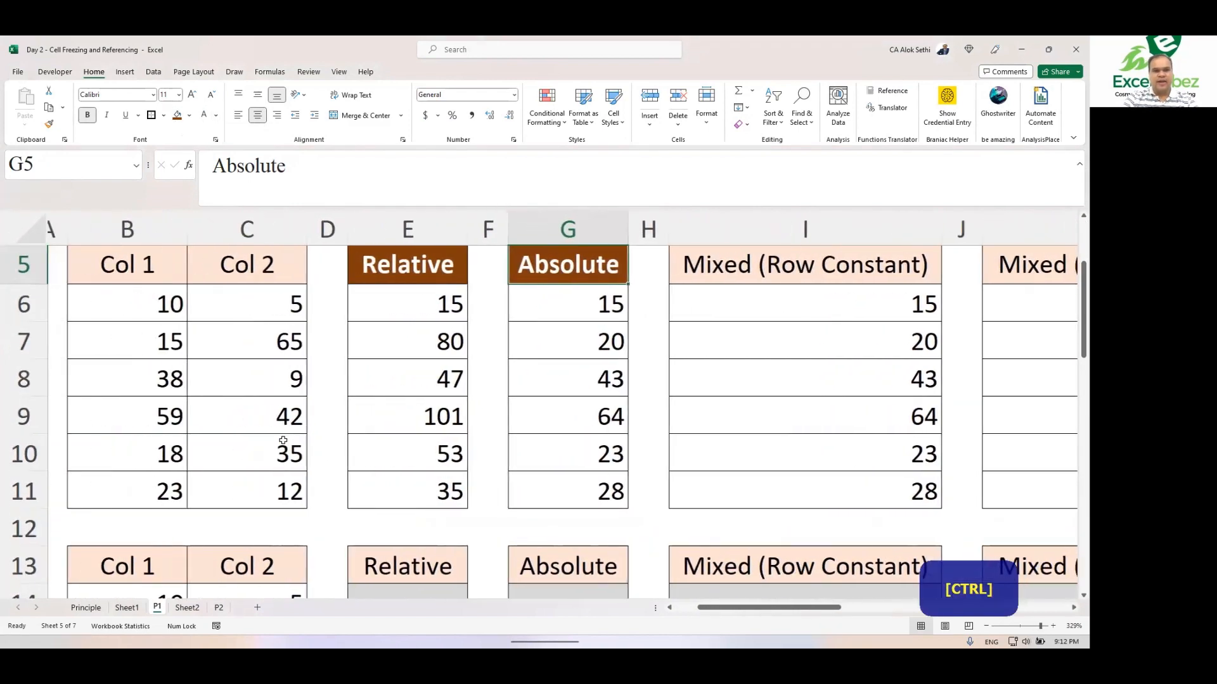
pyautogui.click(404, 312)
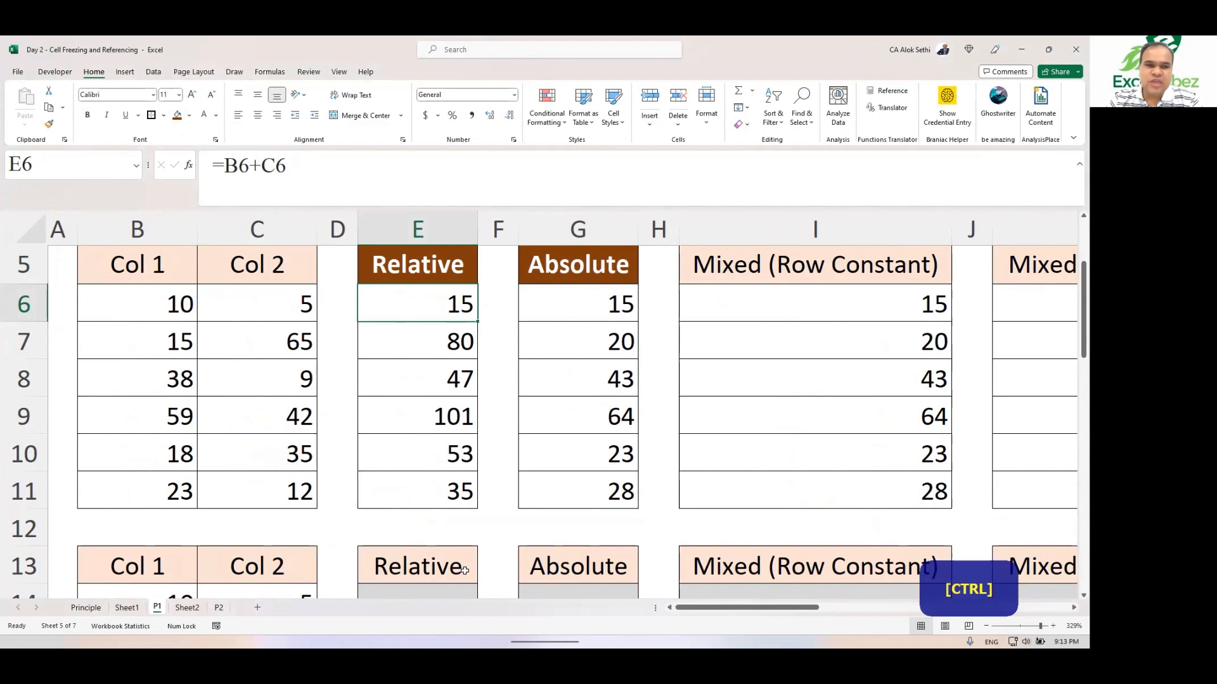
pyautogui.hotkey('ctrl', '2')
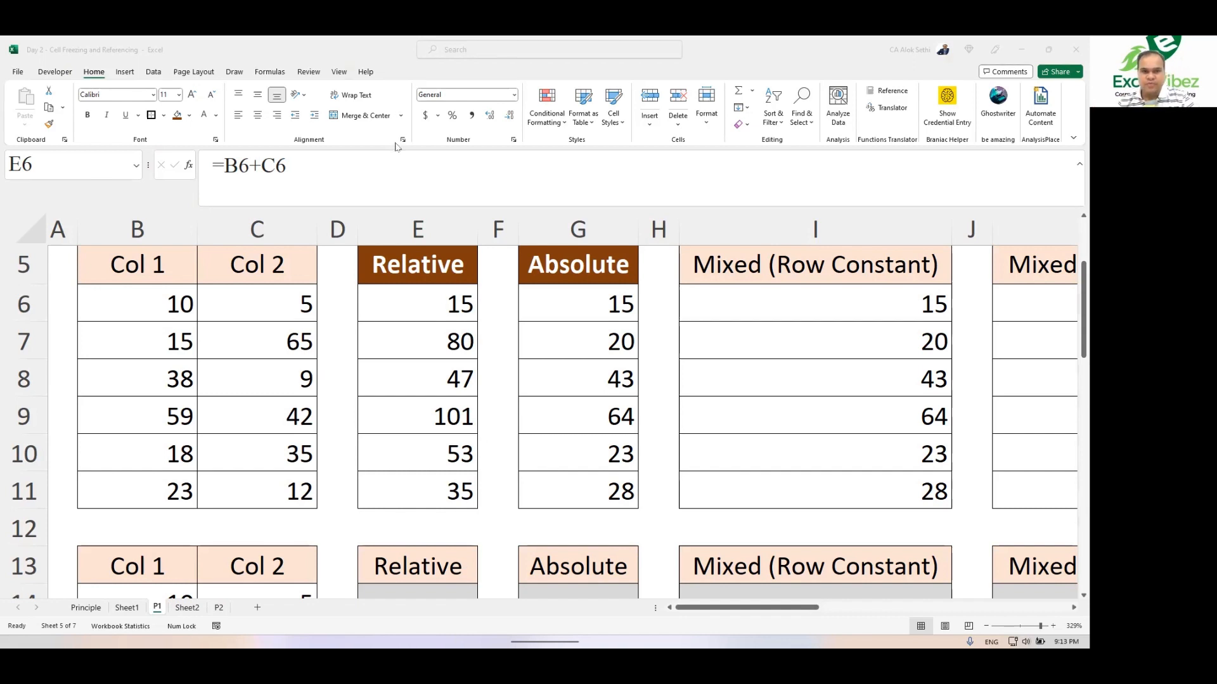
pyautogui.click(399, 170)
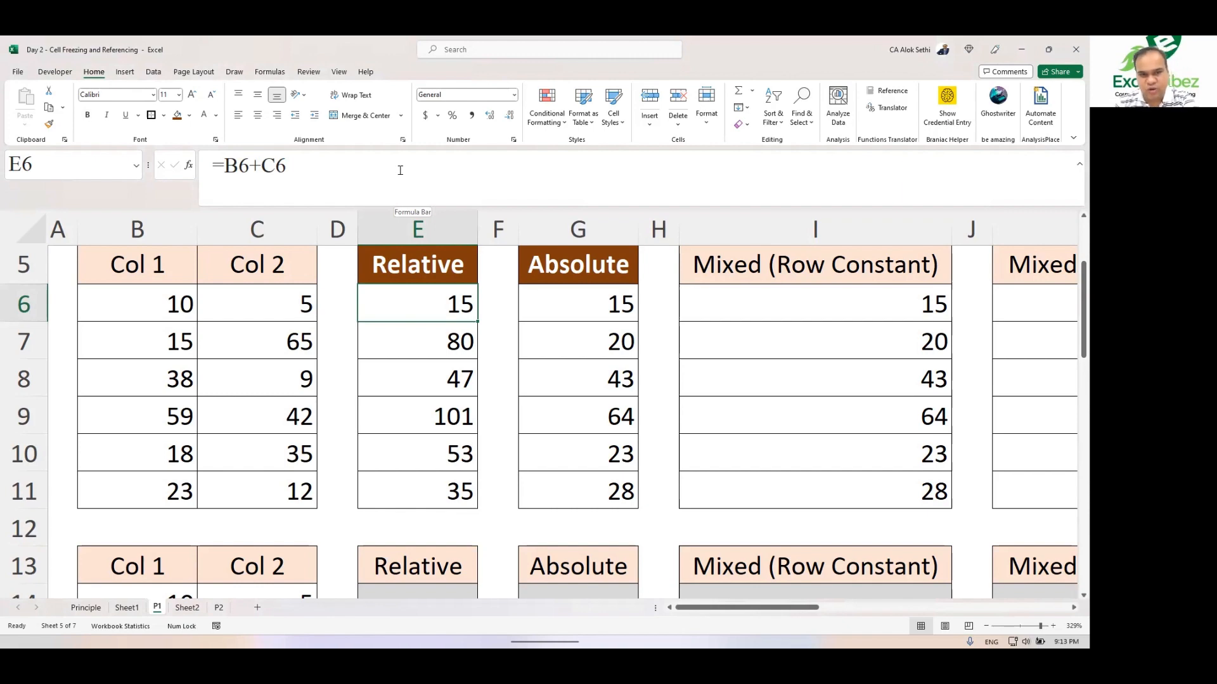
pyautogui.press('Down')
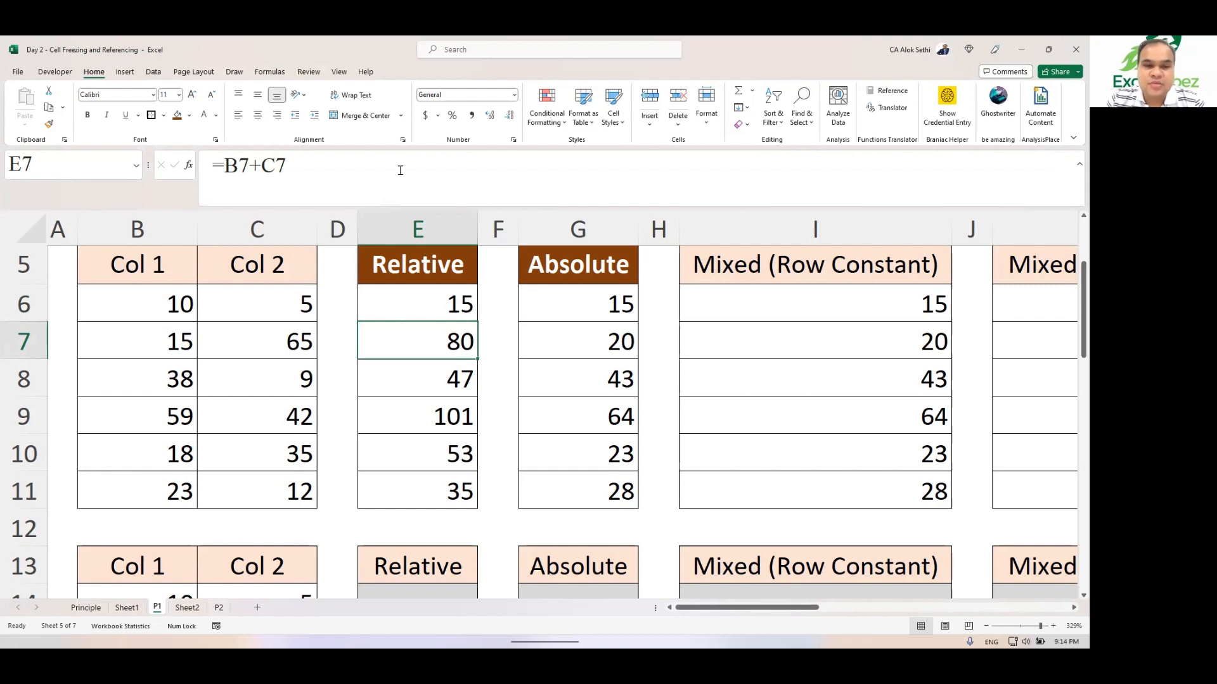
pyautogui.press('Down')
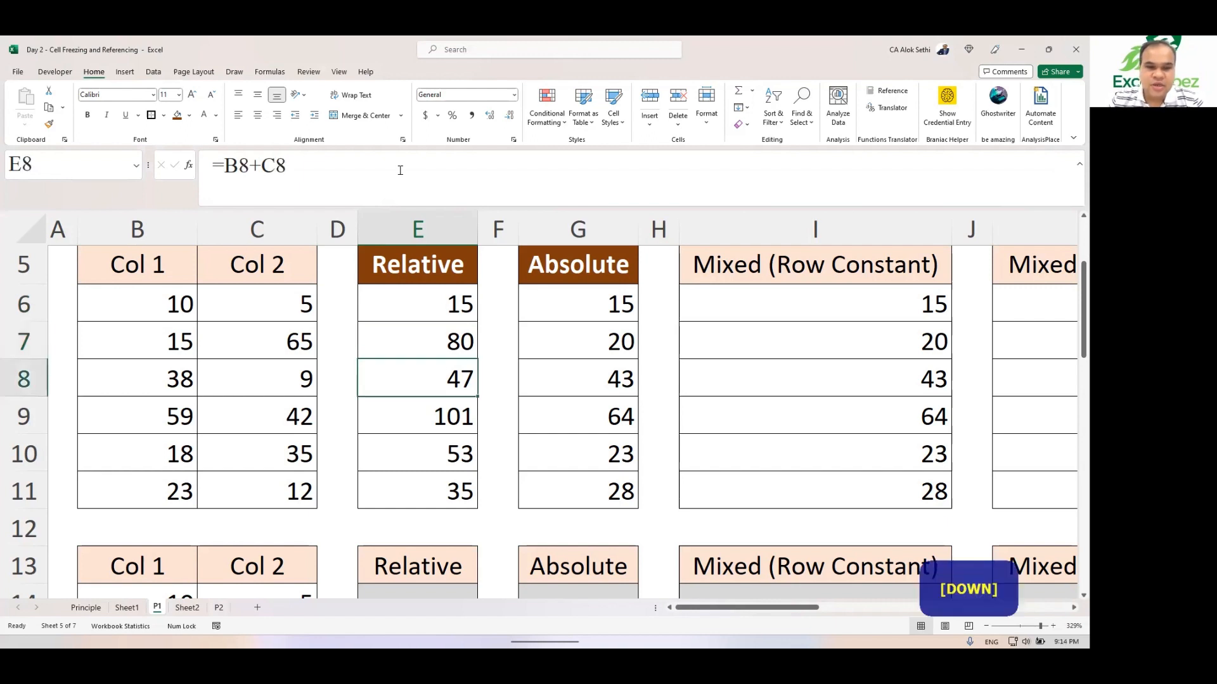
pyautogui.press('Down')
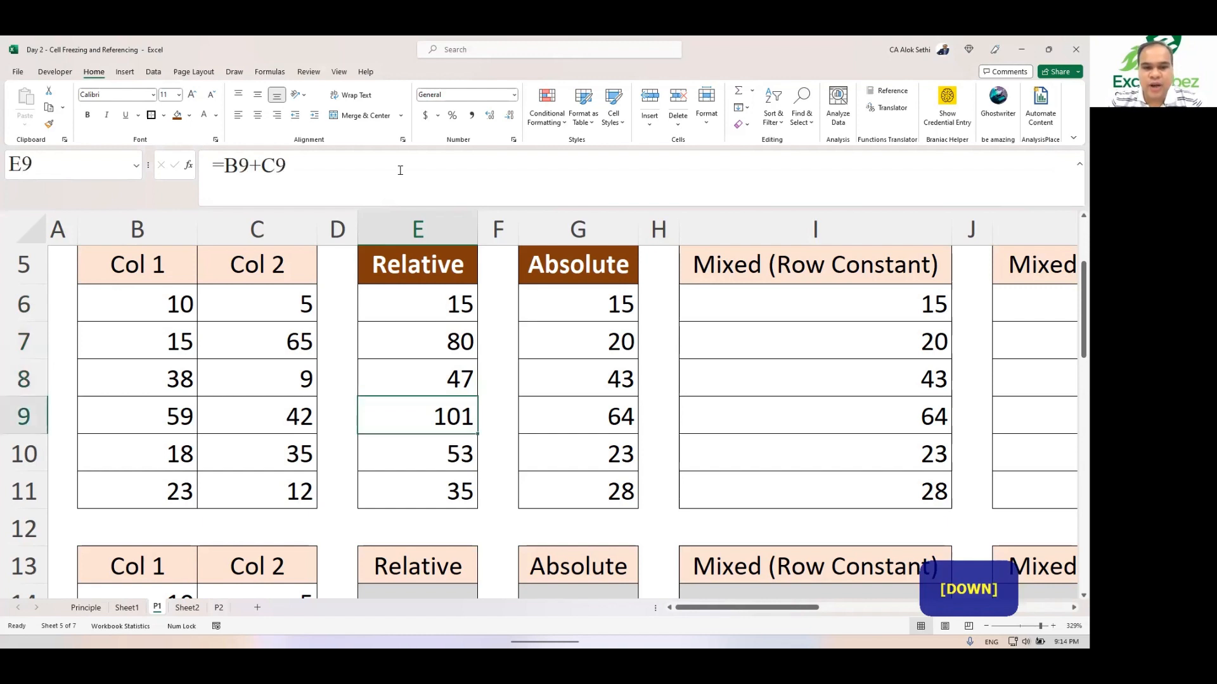
pyautogui.press('Down')
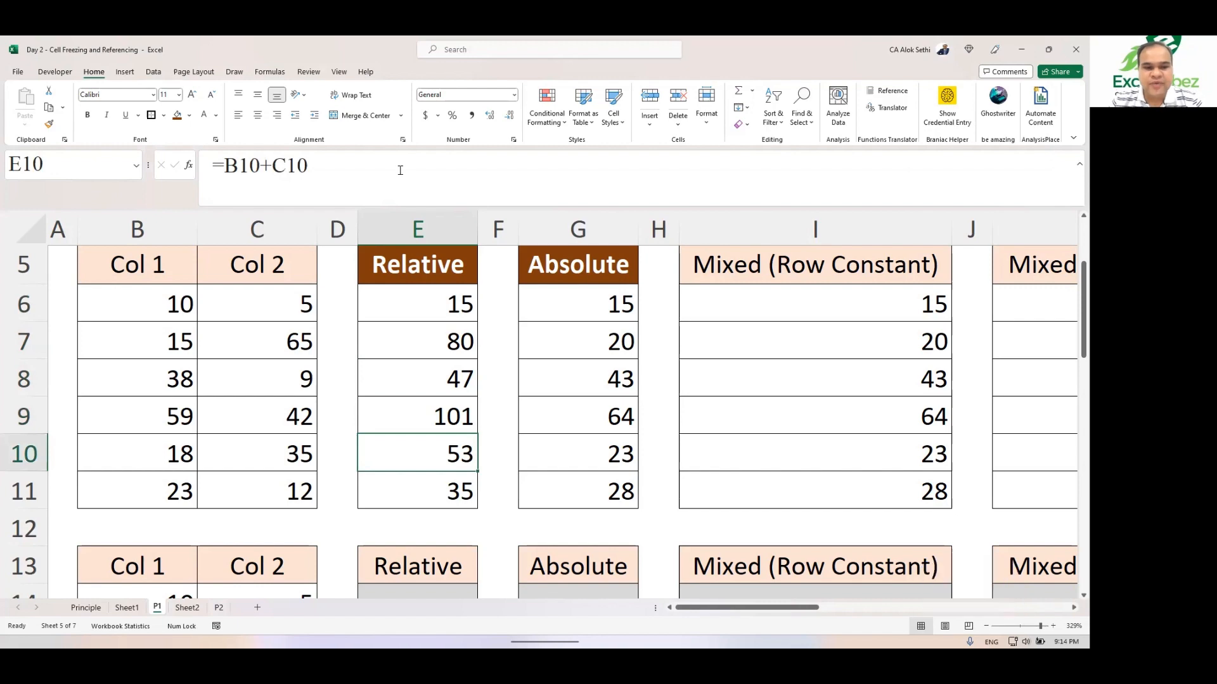
pyautogui.press('Down')
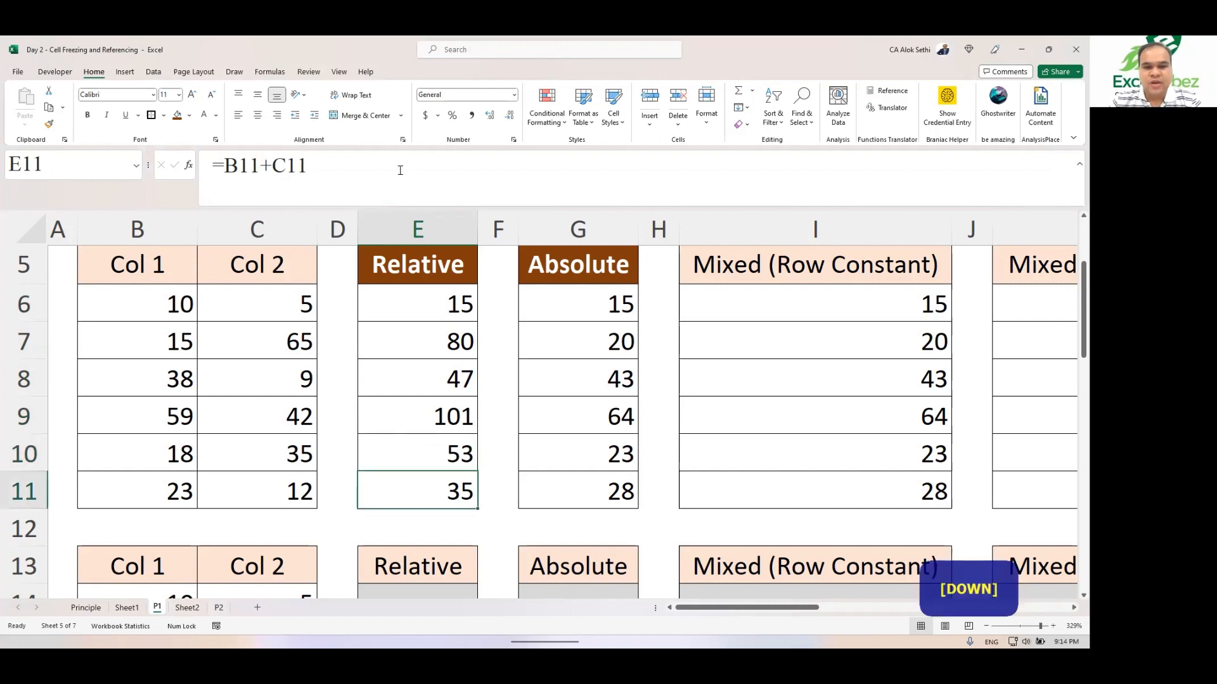
pyautogui.press('Up')
pyautogui.press('Up')
pyautogui.press('Up')
pyautogui.press('Up')
pyautogui.press('Up')
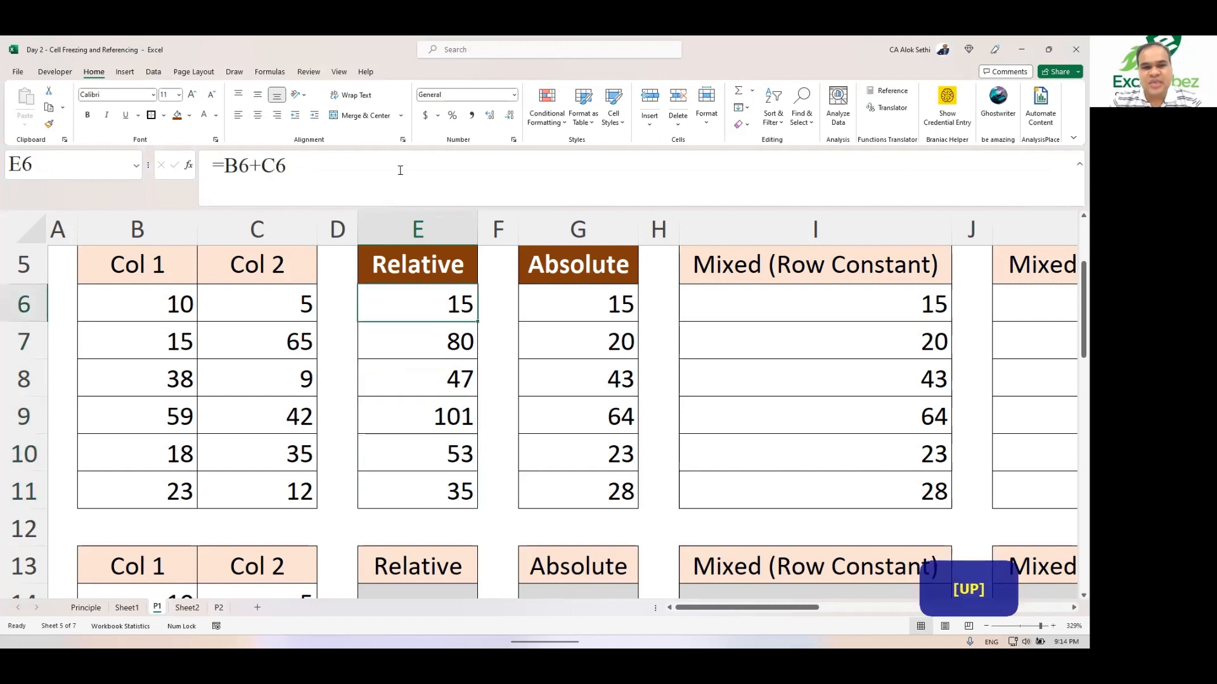
# Step: Clear the formulas from cells E7 to E11 in the Relative column
pyautogui.press('Down')
pyautogui.hotkey('shift', 'Down')
pyautogui.hotkey('shift', 'Down')
pyautogui.hotkey('shift', 'Down')
pyautogui.hotkey('shift', 'Down')
pyautogui.hotkey('shift', 'Down')
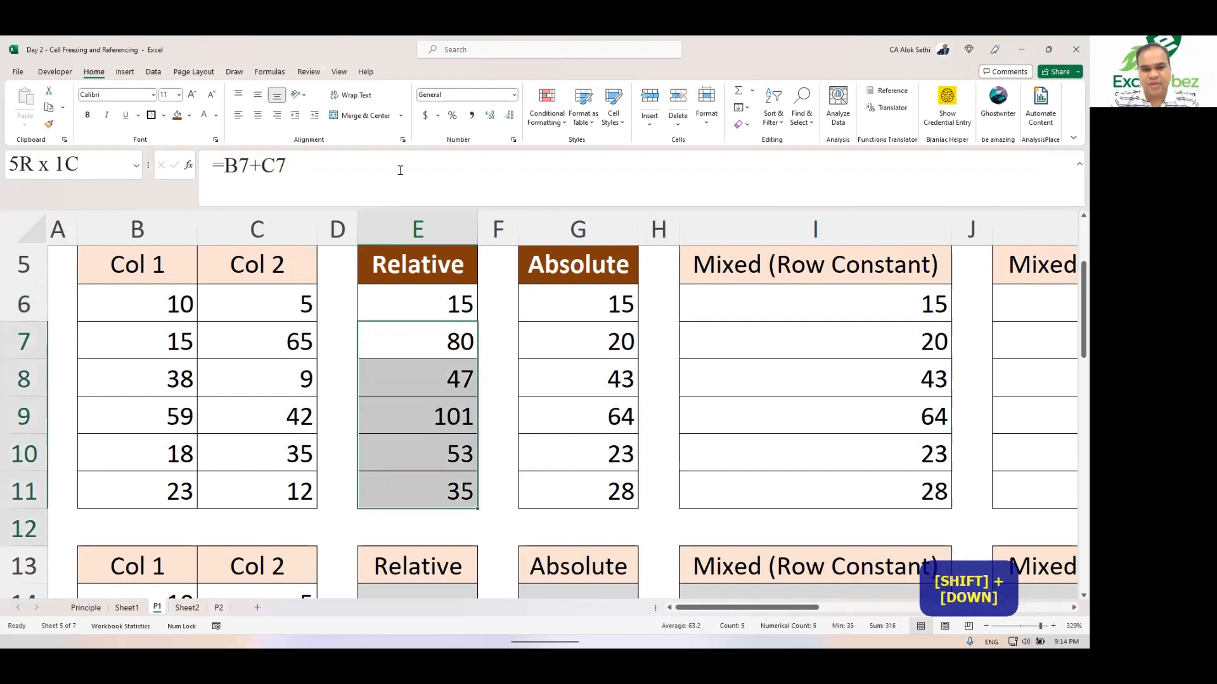
pyautogui.hotkey('shift', 'Up')
pyautogui.press('Delete')
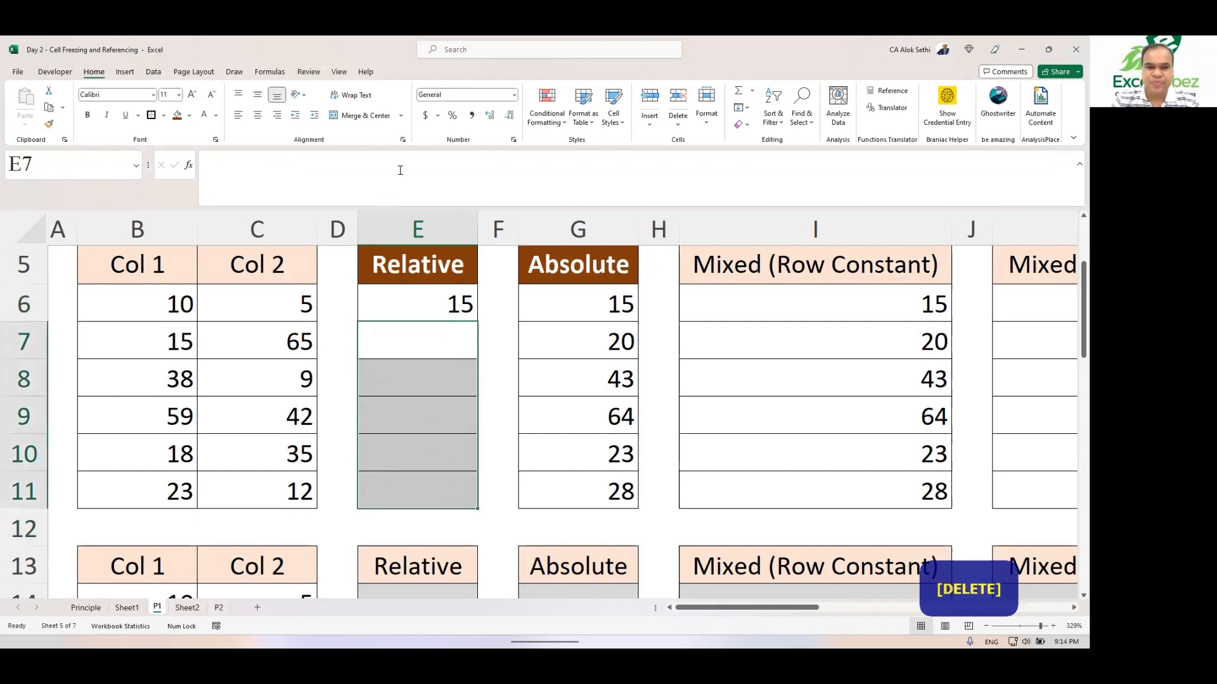
# Step: Open E6's formula for editing, cancel, and clear the cell
pyautogui.press('Down')
pyautogui.press('Up')
pyautogui.press('Up')
pyautogui.press('Up')
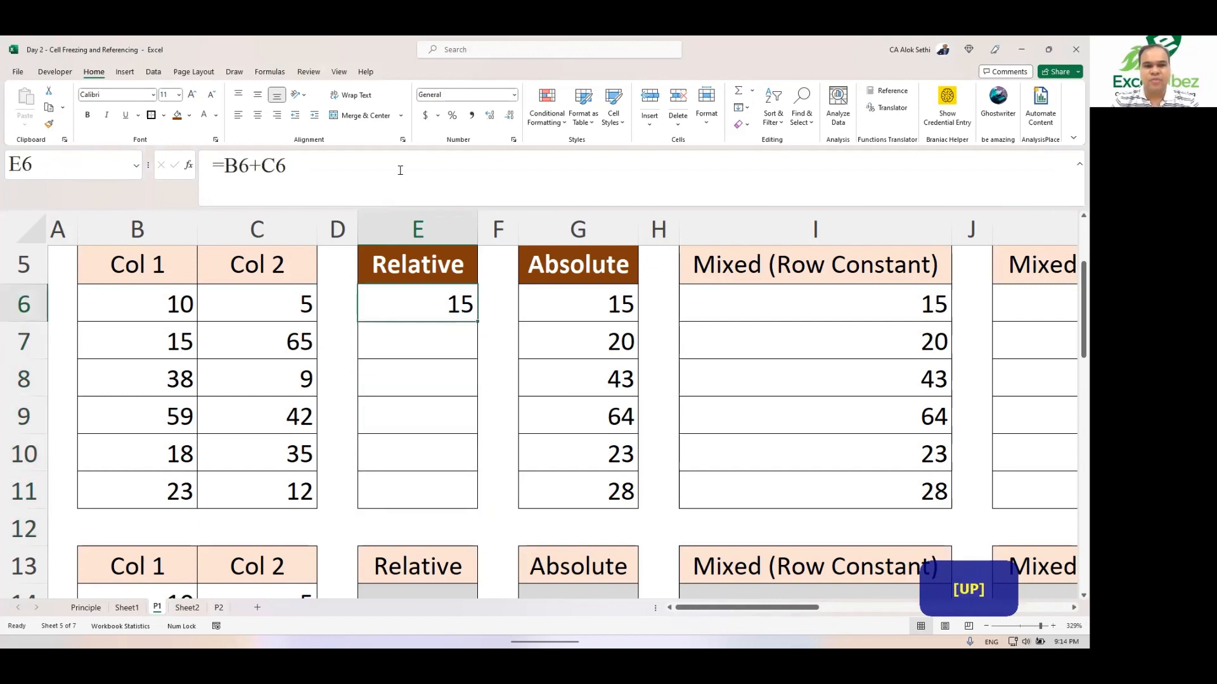
pyautogui.press('Down')
pyautogui.press('F2')
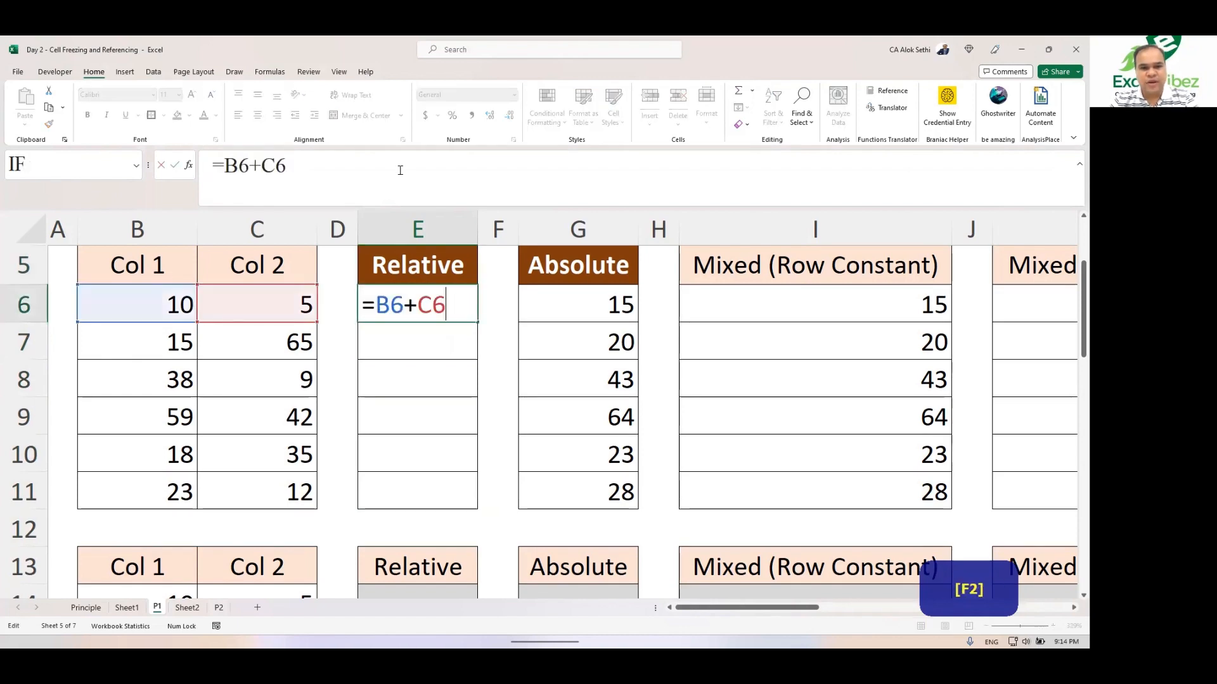
pyautogui.press('Escape')
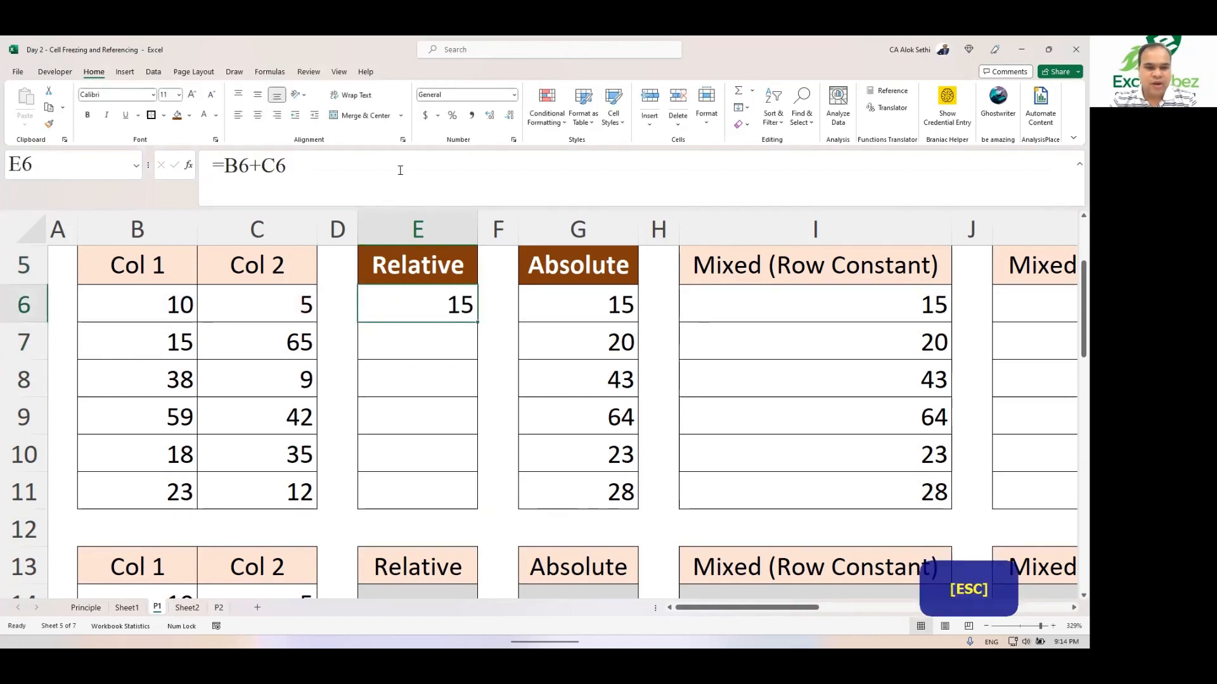
pyautogui.press('Delete')
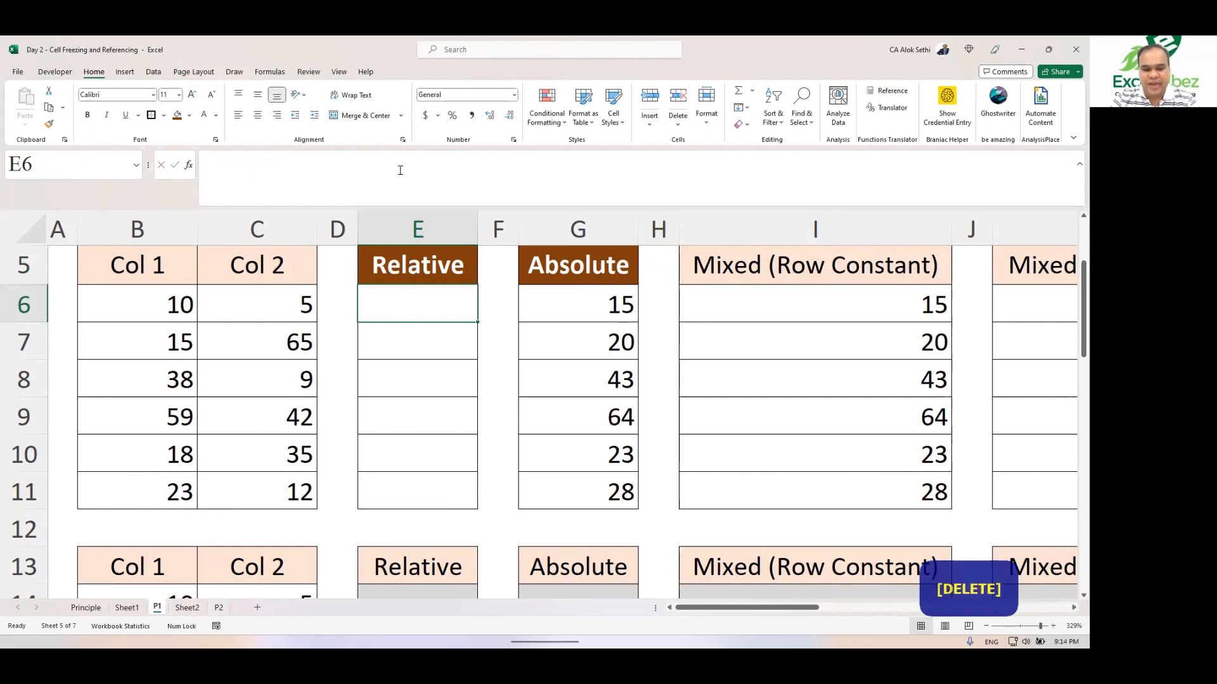
# Step: Enter the formula =10+5 in cell E6
pyautogui.write('=10+')
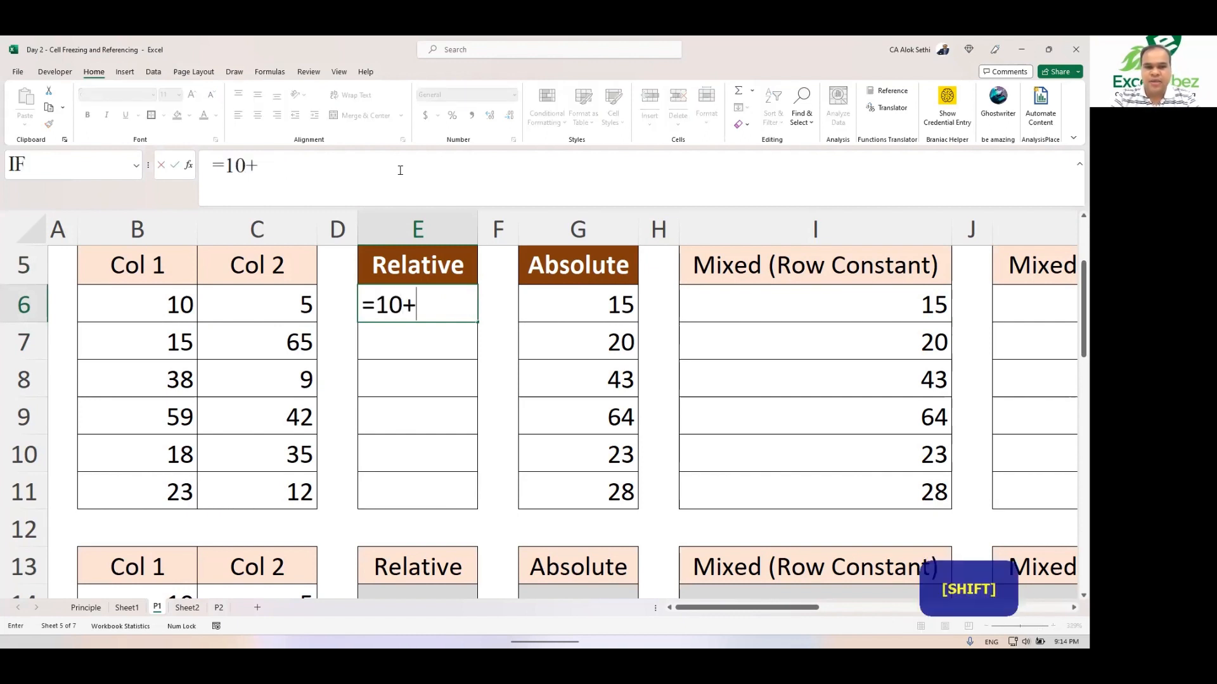
pyautogui.write('5')
pyautogui.press('Return')
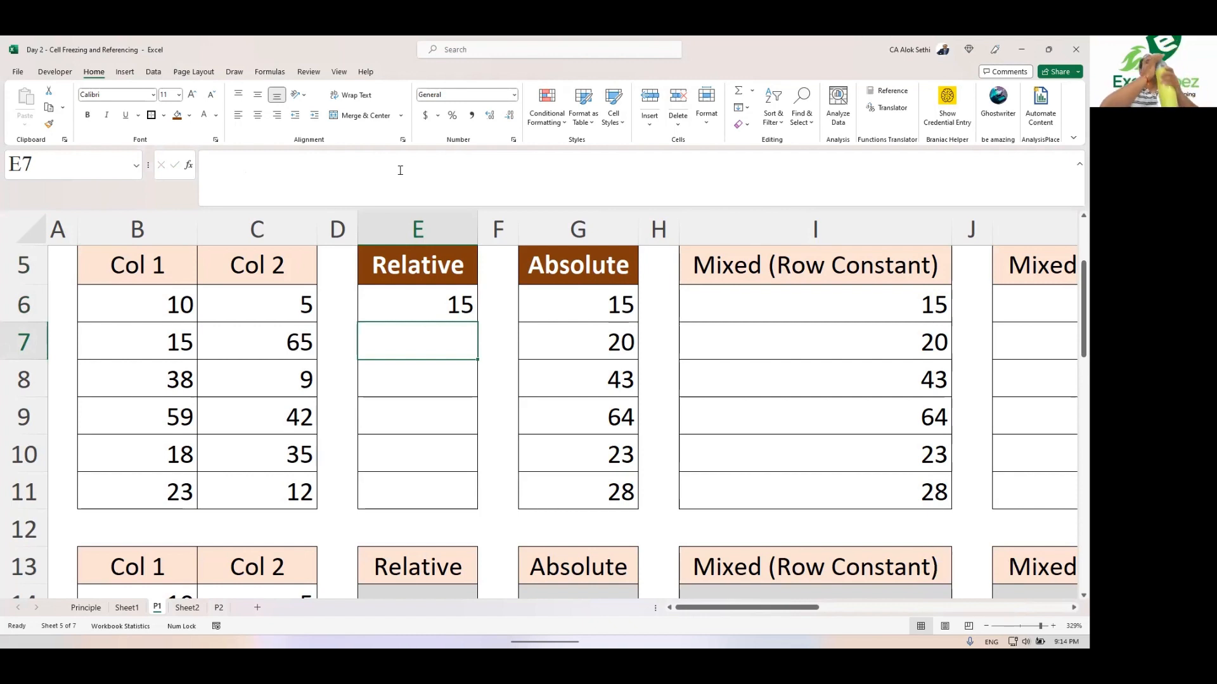
# Step: Fill the =10+5 formula in E6 down to E11
pyautogui.press('Up')
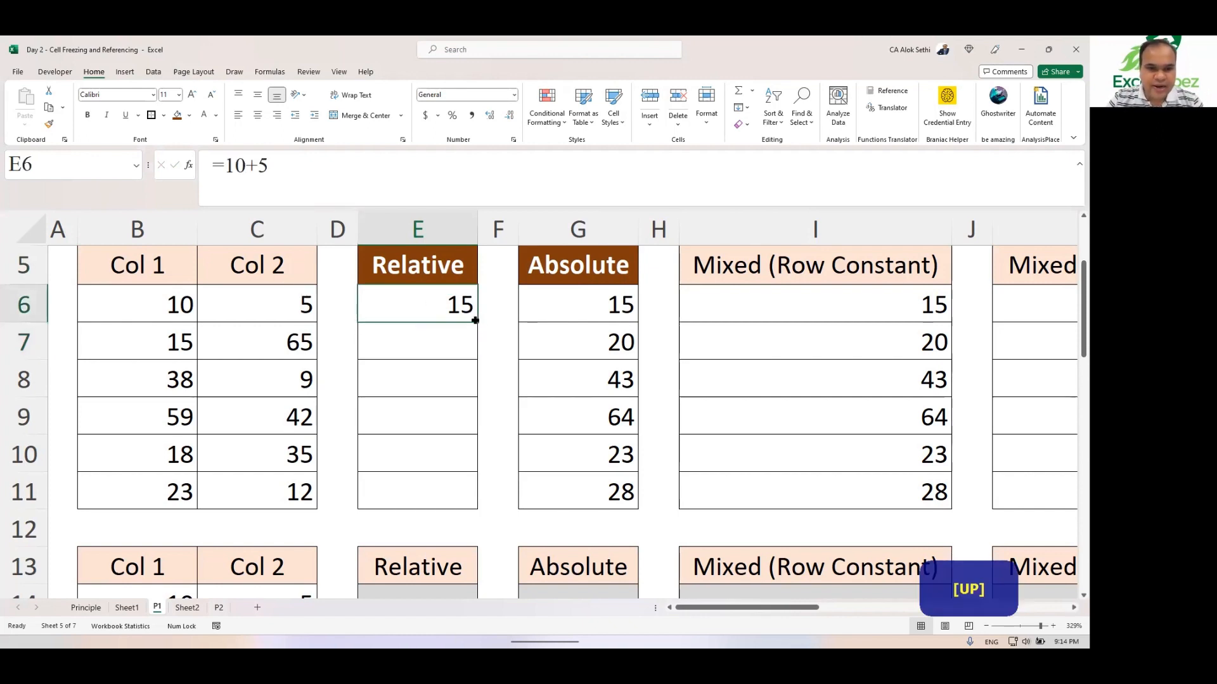
pyautogui.moveTo(475, 321); pyautogui.dragTo(465, 519)
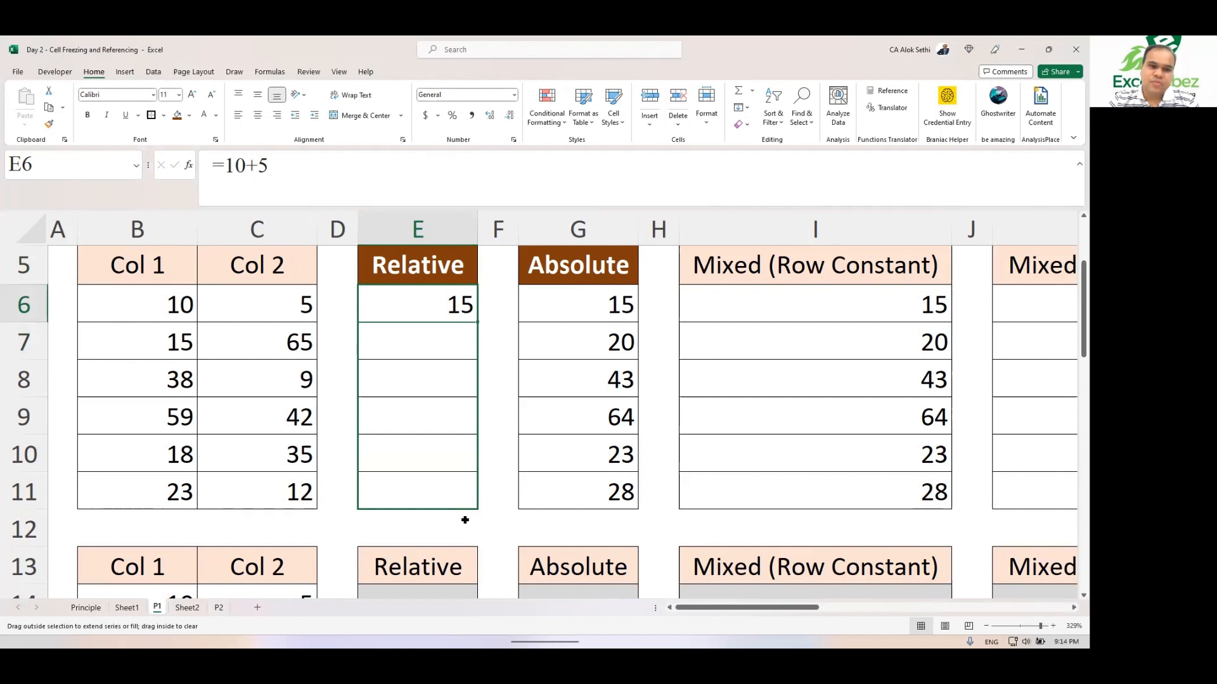
pyautogui.moveTo(465, 519); pyautogui.dragTo(463, 519)
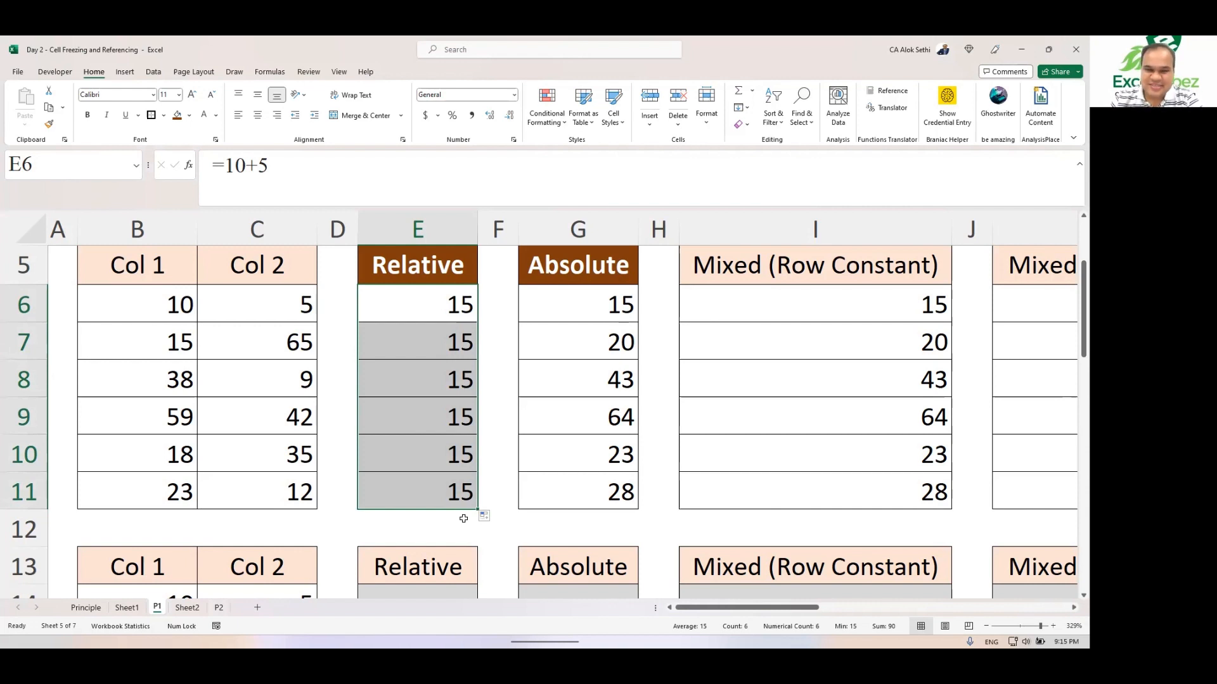
# Step: Inspect the filled formulas in the Relative column from E6 down to E11
pyautogui.press('Up')
pyautogui.press('Down')
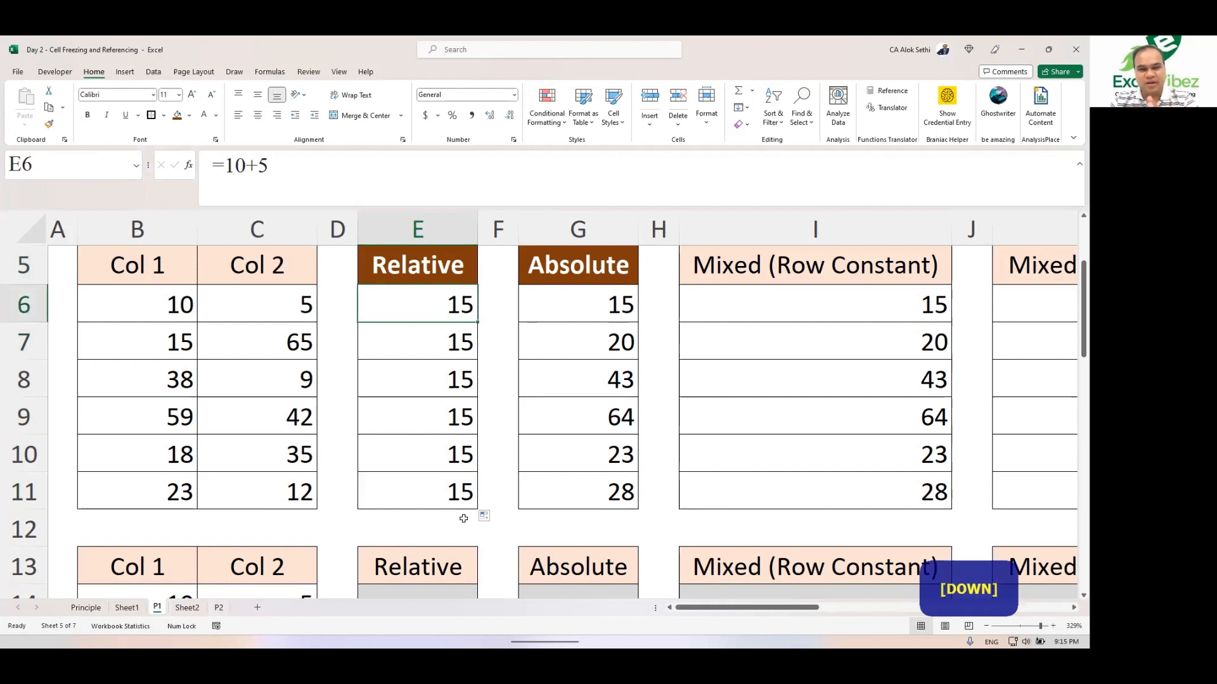
pyautogui.press('XF86AudioRaiseVolume')
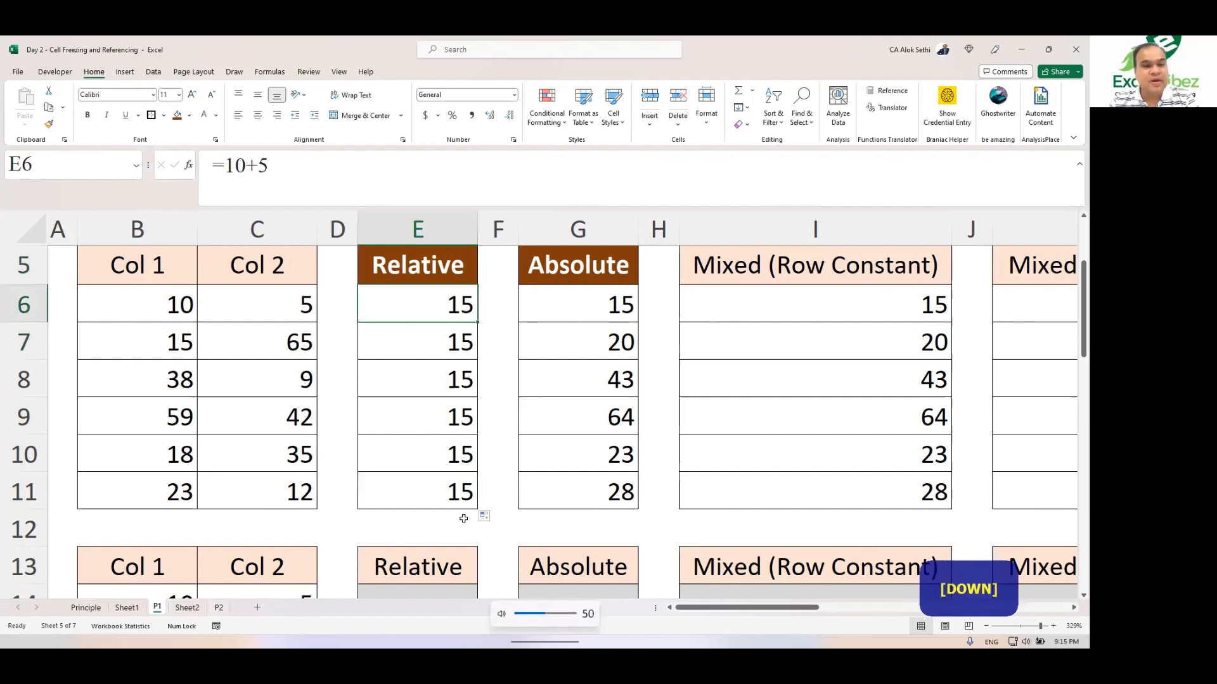
pyautogui.press('F2')
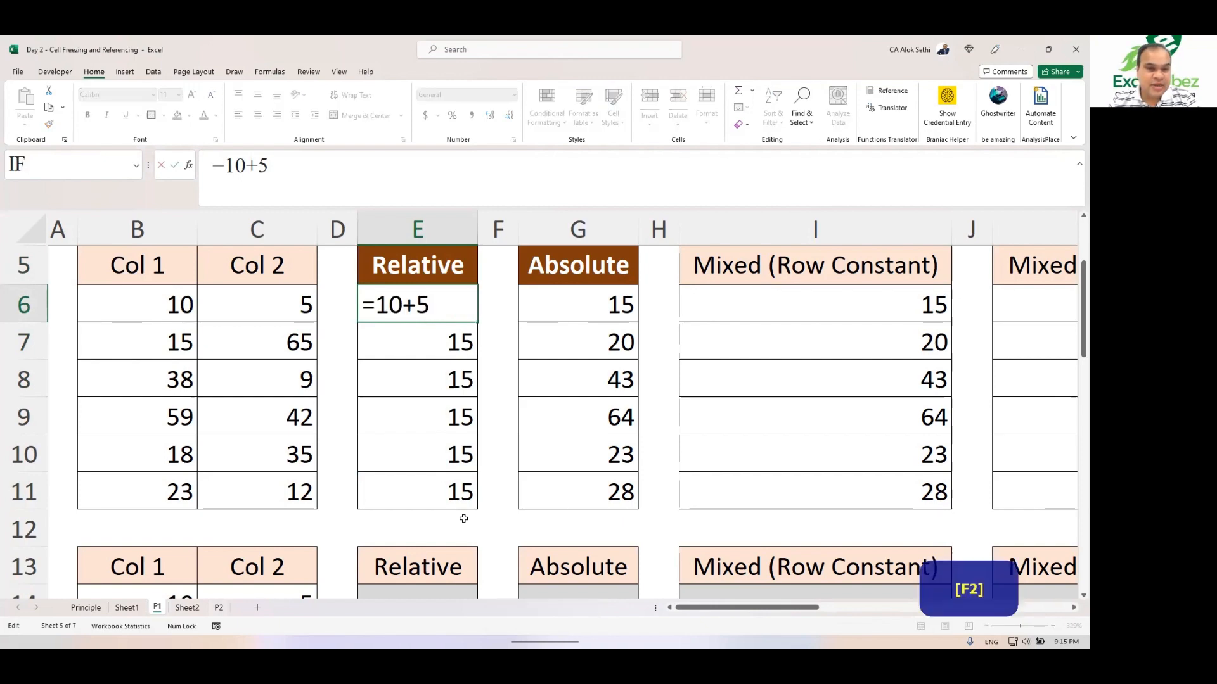
pyautogui.press('Escape')
pyautogui.press('Down')
pyautogui.press('Down')
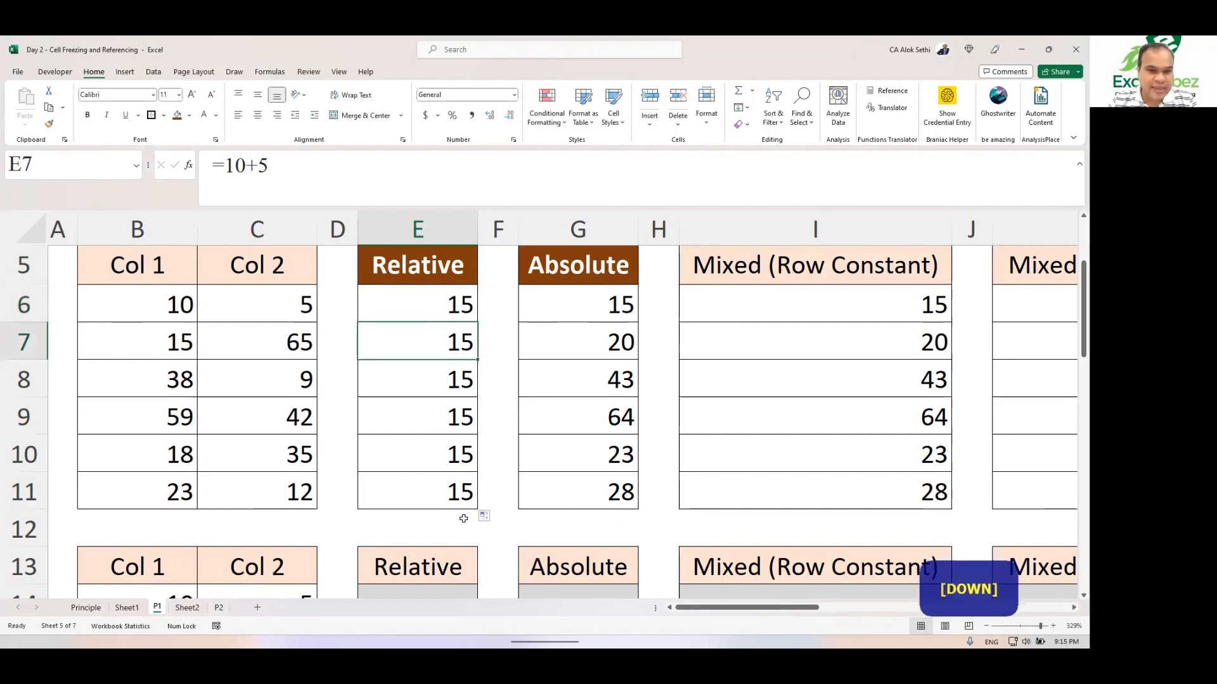
pyautogui.press('Down')
pyautogui.press('Down')
pyautogui.press('Down')
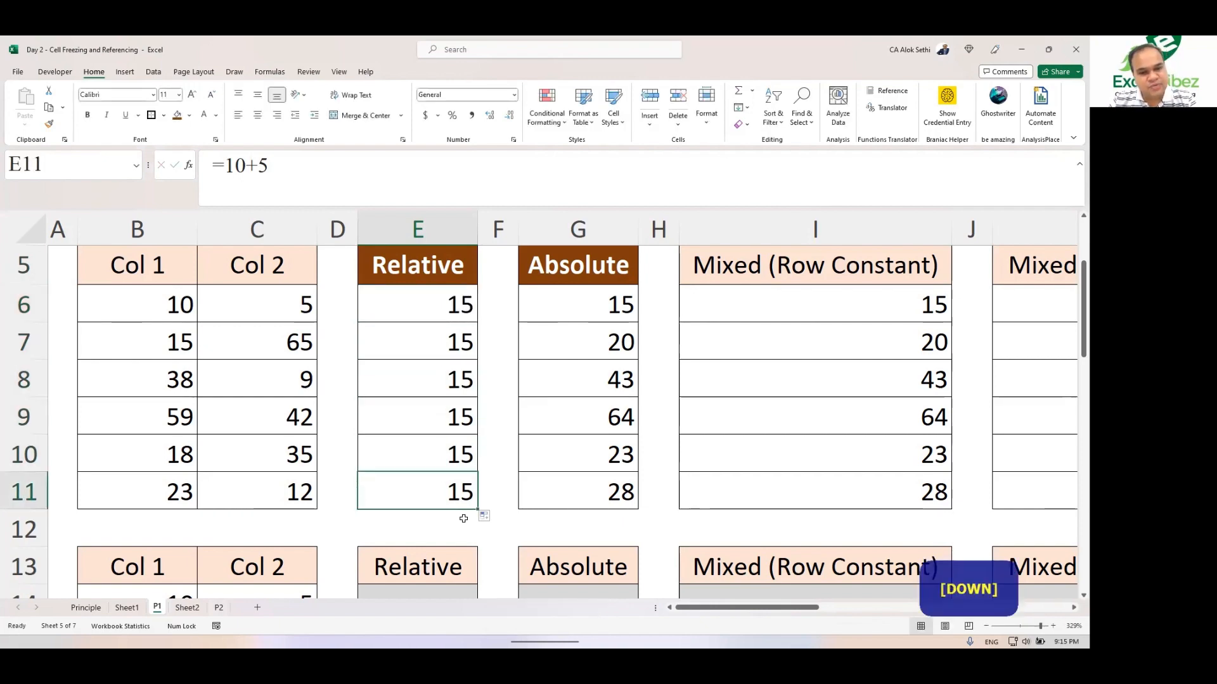
pyautogui.press('Up')
pyautogui.press('Up')
pyautogui.press('Up')
pyautogui.press('Up')
pyautogui.press('Up')
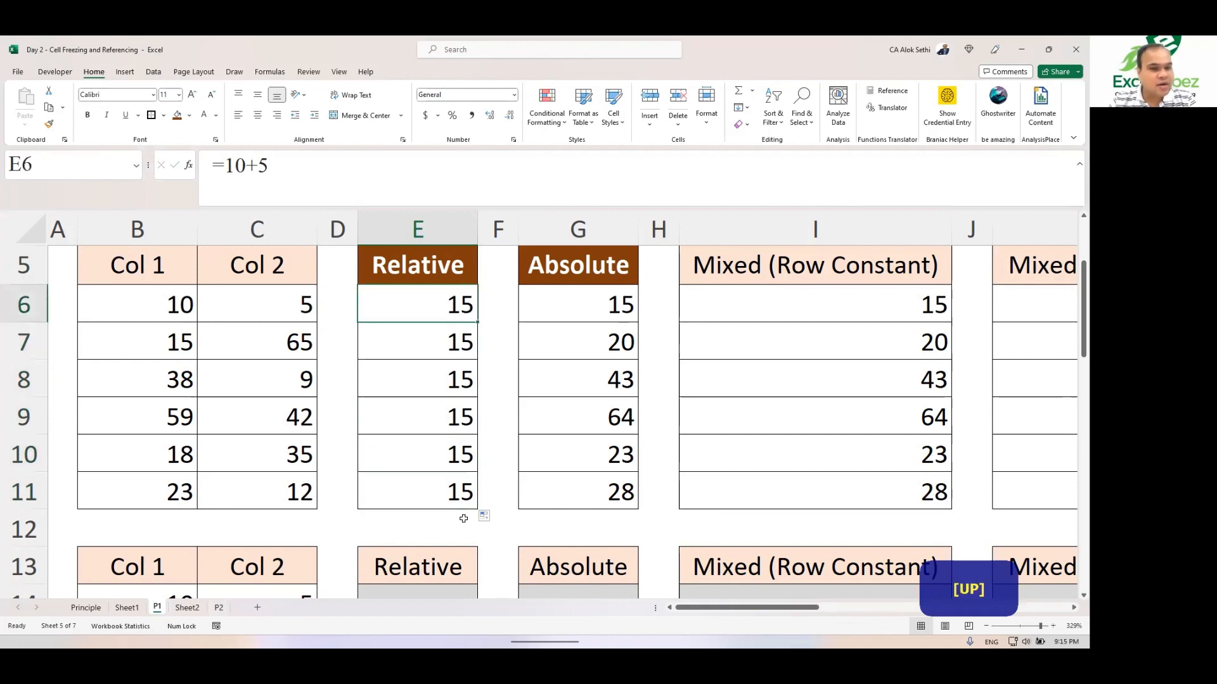
# Step: Select E6 to E11 in the Relative column and clear their contents
pyautogui.hotkey('shift', 'Down')
pyautogui.hotkey('shift', 'Down')
pyautogui.hotkey('shift', 'Down')
pyautogui.hotkey('shift', 'Down')
pyautogui.hotkey('shift', 'Down')
pyautogui.hotkey('shift', 'Down')
pyautogui.hotkey('shift', 'Down')
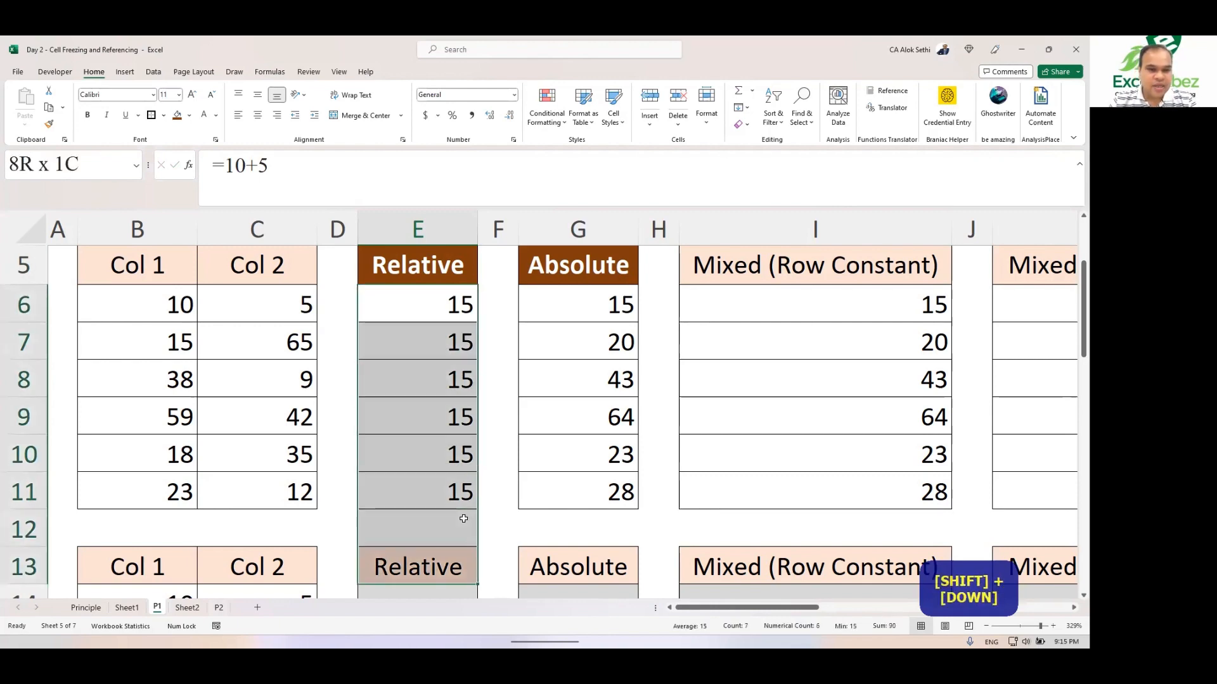
pyautogui.hotkey('shift', 'Up')
pyautogui.hotkey('shift', 'Up')
pyautogui.hotkey('shift', 'Up')
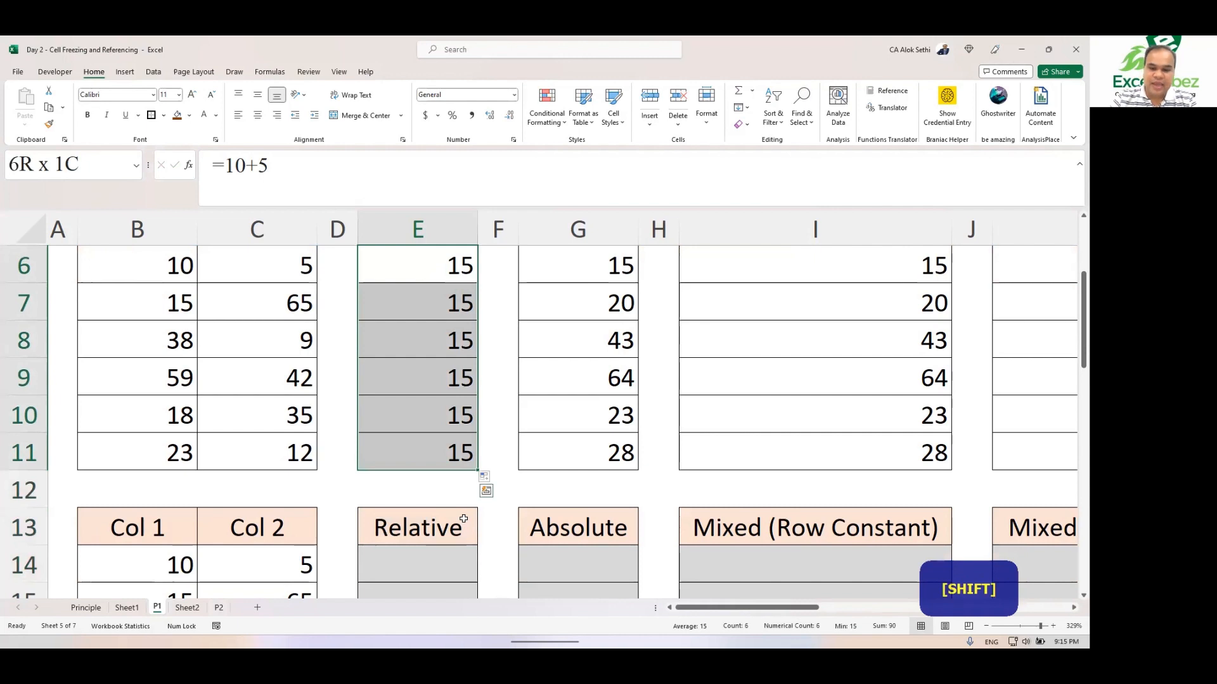
pyautogui.press('Delete')
pyautogui.press('Up')
pyautogui.press('Down')
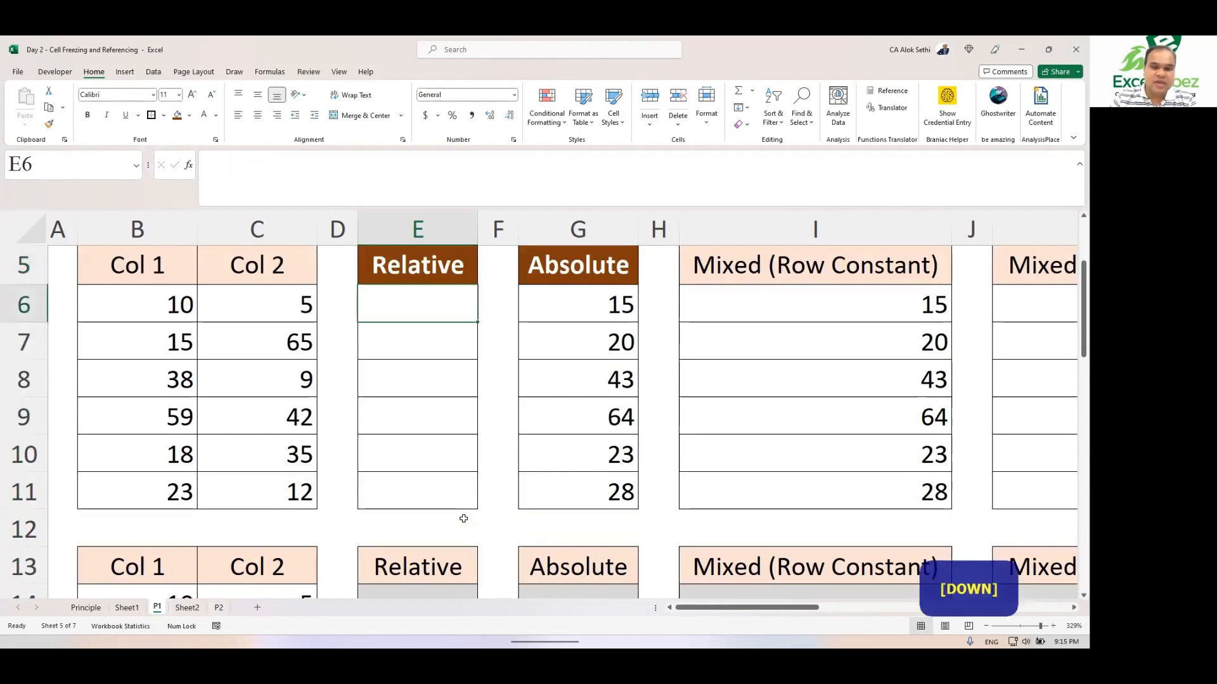
# Step: Enter the formula =B6 in cell E6 by pointing to B6
pyautogui.write('=')
pyautogui.press('Left')
pyautogui.press('Left')
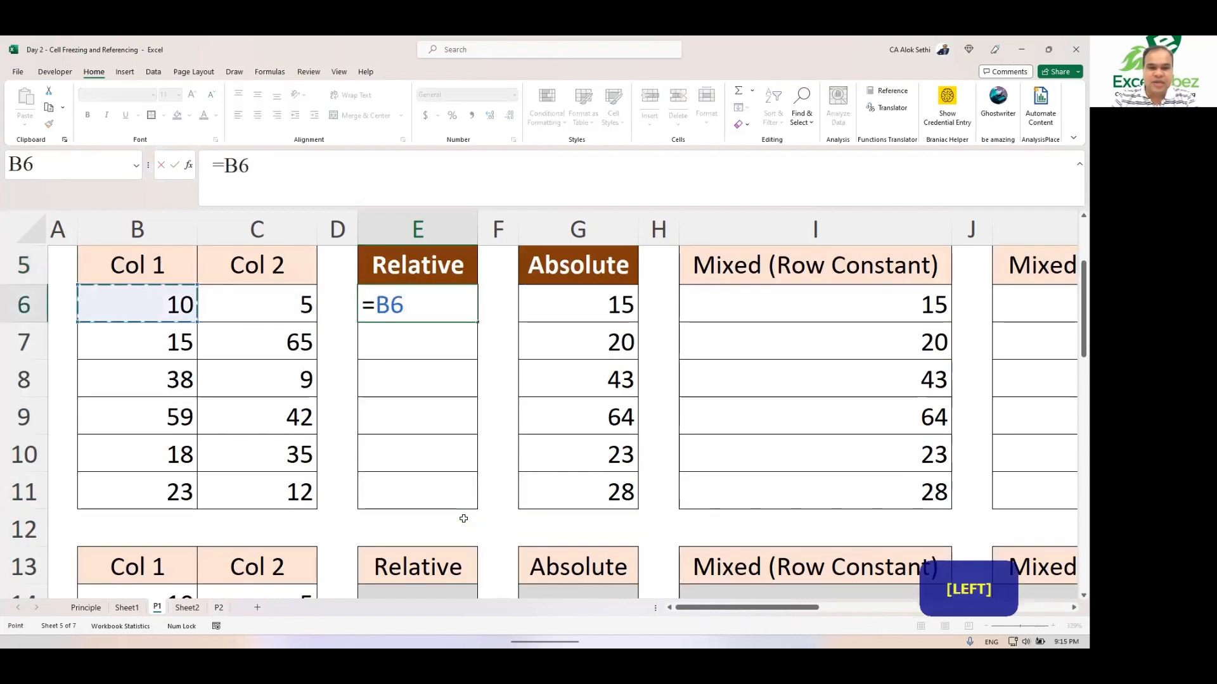
pyautogui.write('+')
pyautogui.press('Left')
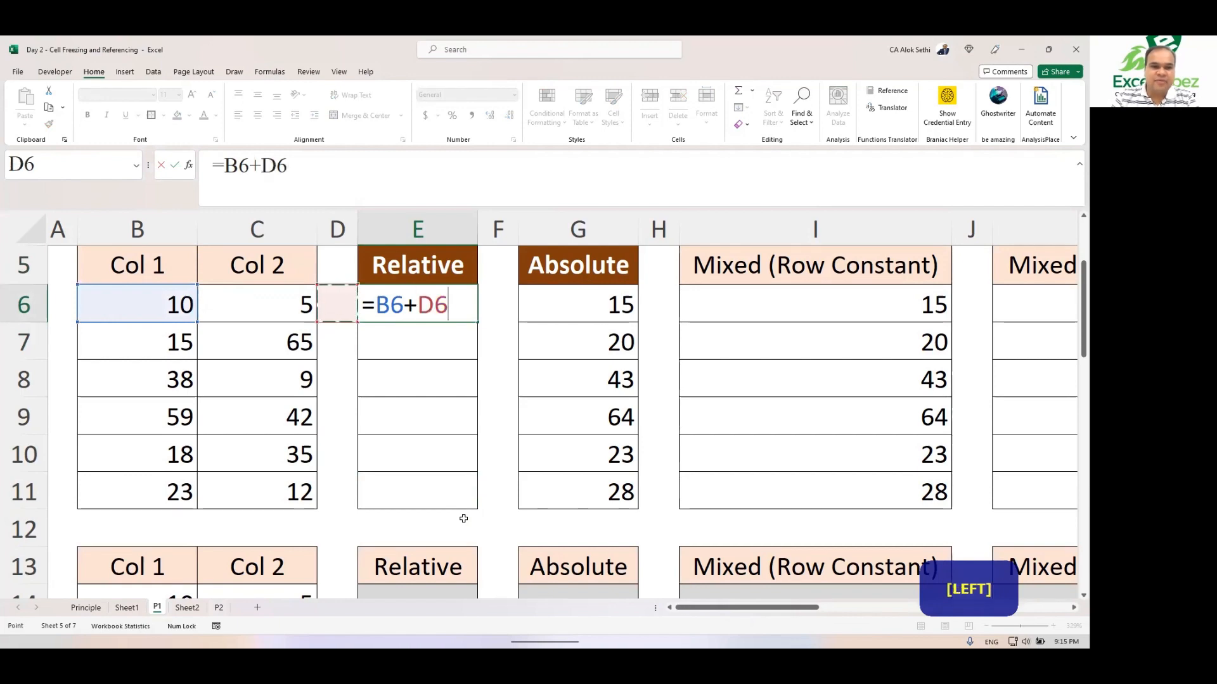
pyautogui.press('BackSpace')
pyautogui.press('BackSpace')
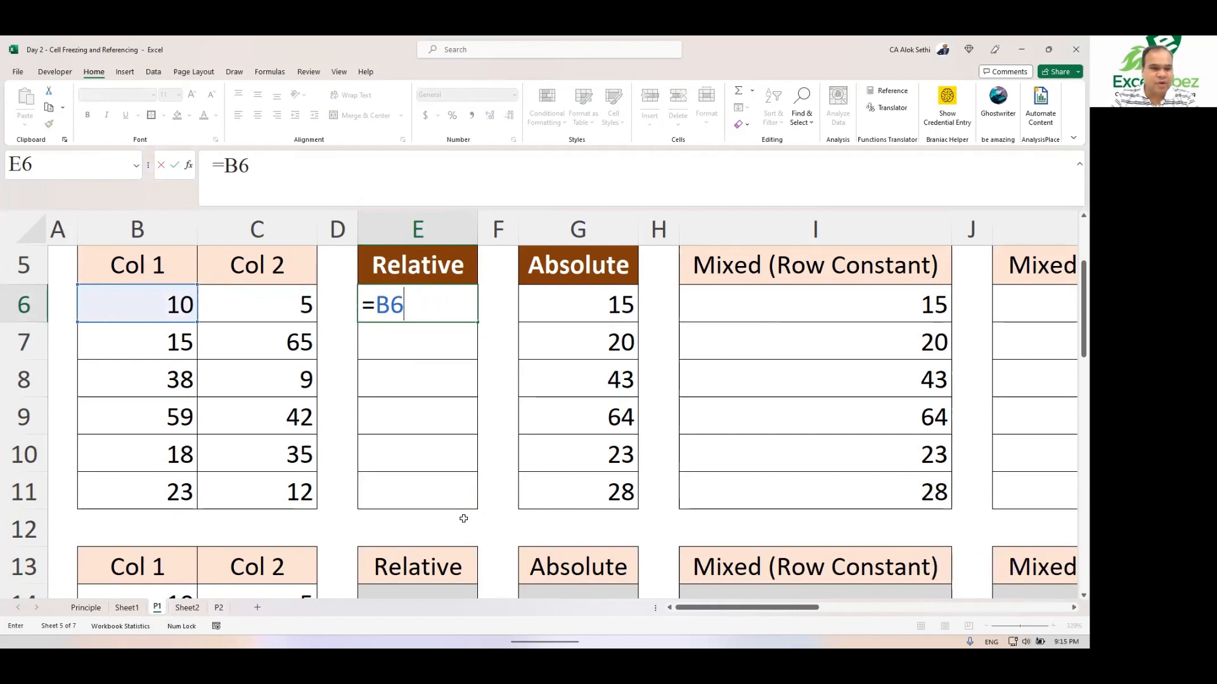
pyautogui.press('Return')
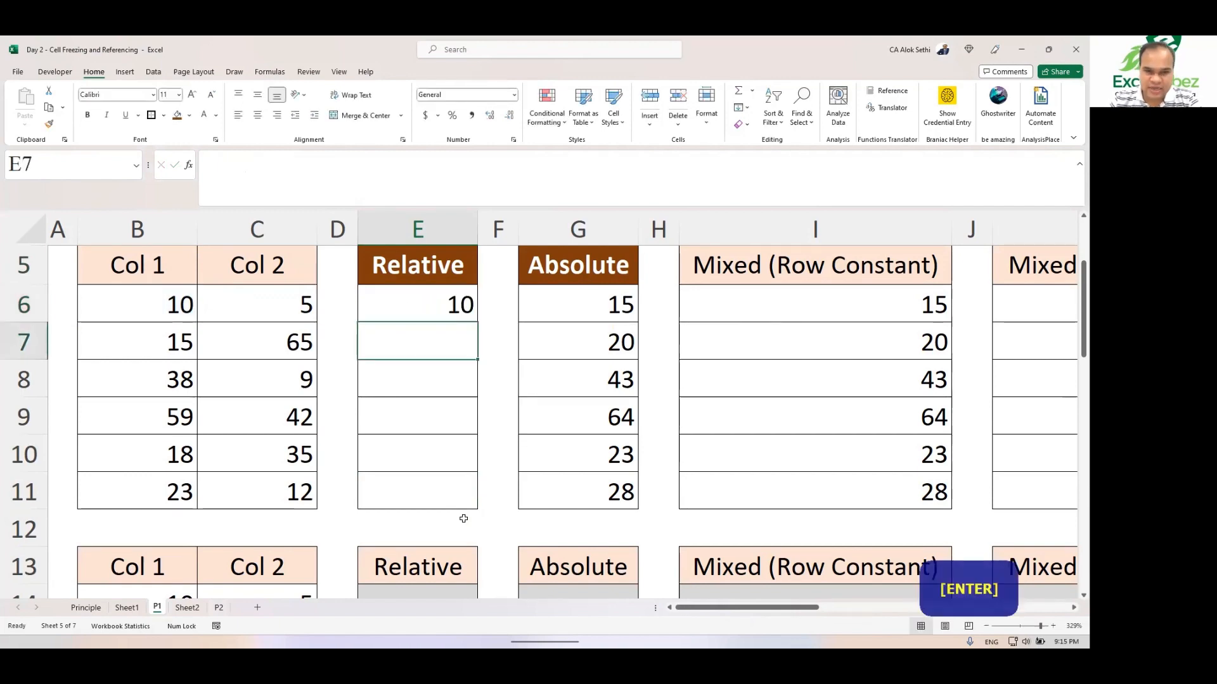
# Step: Copy cell B6 and paste it into E6
pyautogui.press('Left')
pyautogui.press('Left')
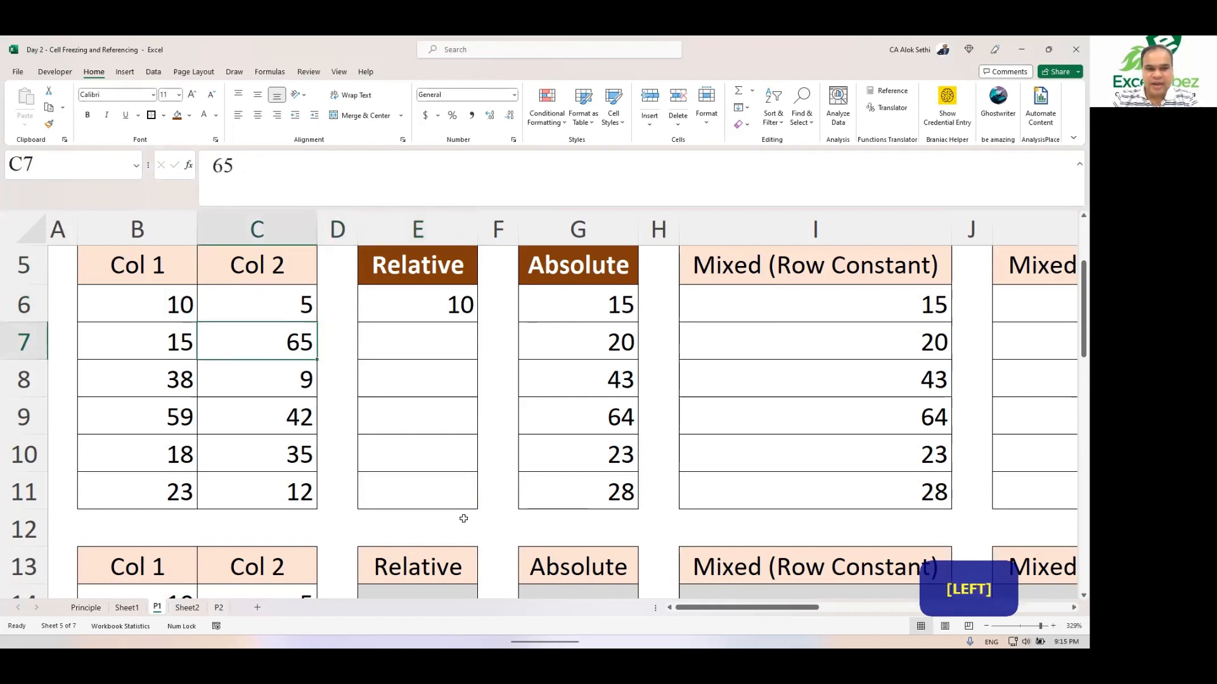
pyautogui.press('Right')
pyautogui.press('Up')
pyautogui.press('Left')
pyautogui.press('Left')
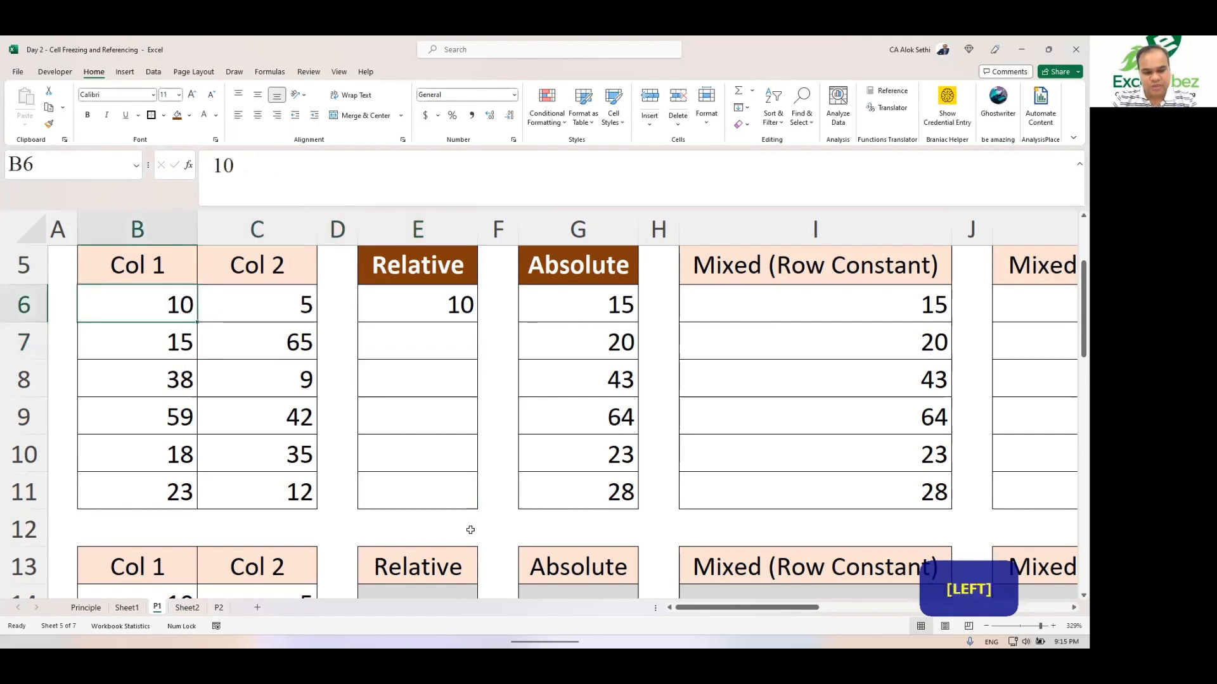
pyautogui.hotkey('ctrl', 'c')
pyautogui.press('Right')
pyautogui.press('Right')
pyautogui.press('Right')
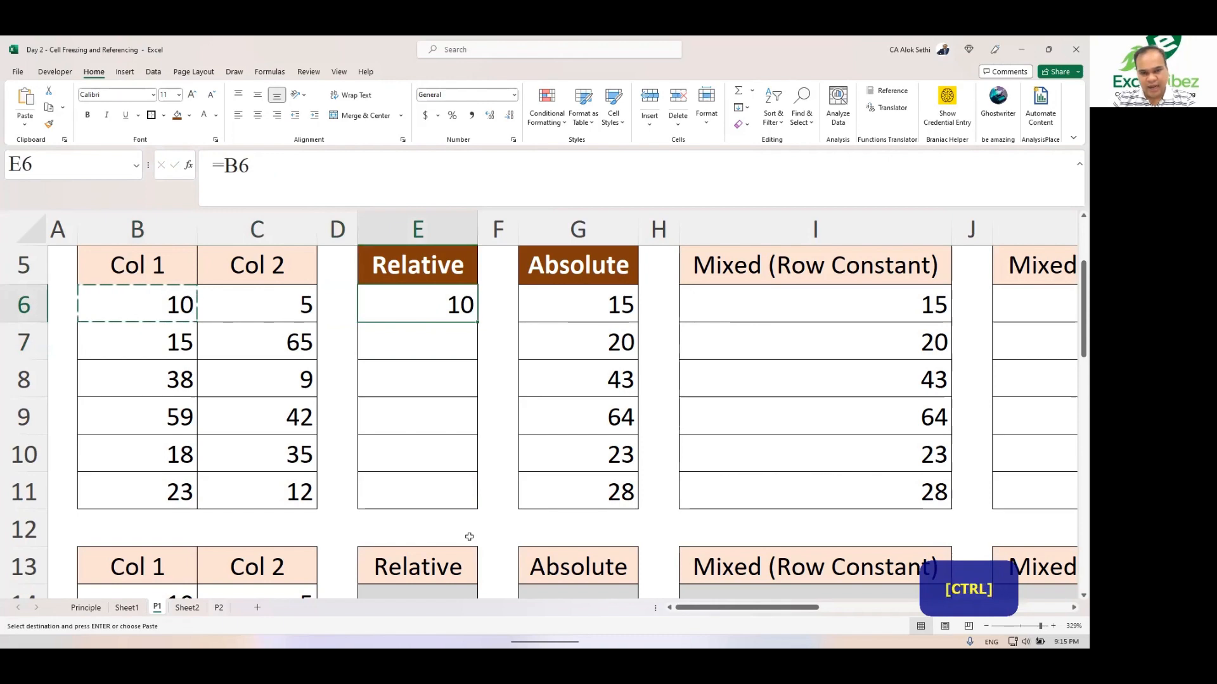
pyautogui.hotkey('ctrl', 'v')
pyautogui.press('ctrl')
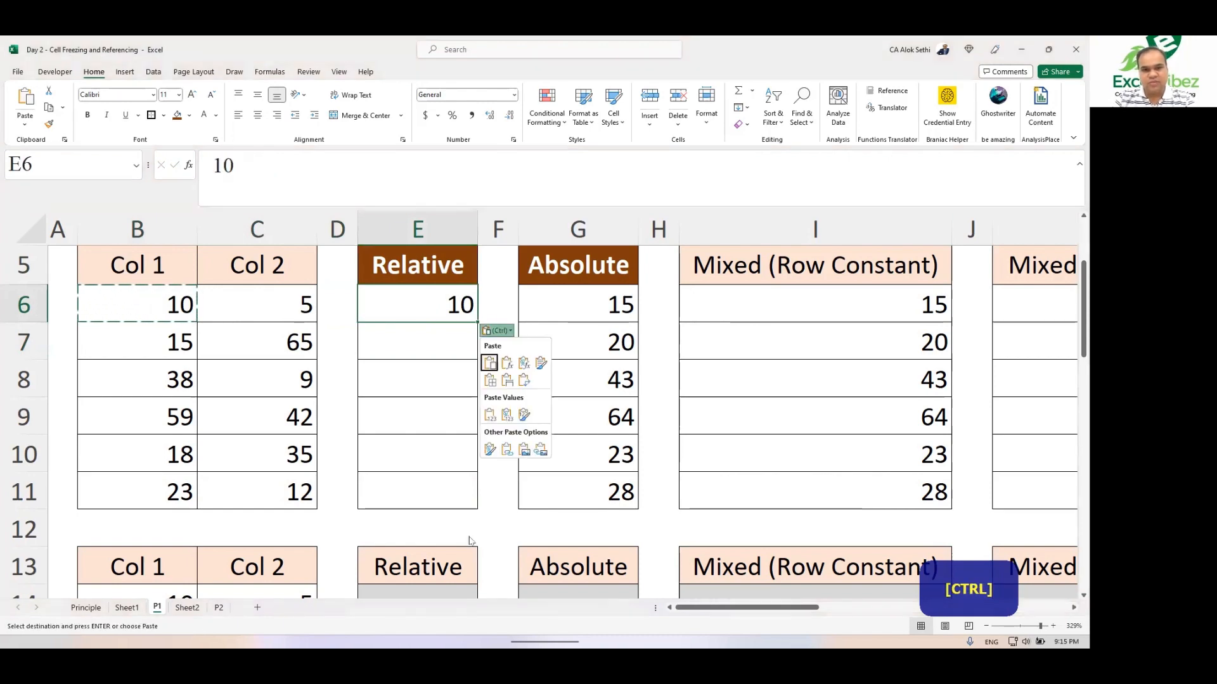
pyautogui.press('Return')
pyautogui.press('Escape')
# Step: Clear the contents of cell E6
pyautogui.press('Right')
pyautogui.press('Left')
pyautogui.press('Left')
pyautogui.press('Left')
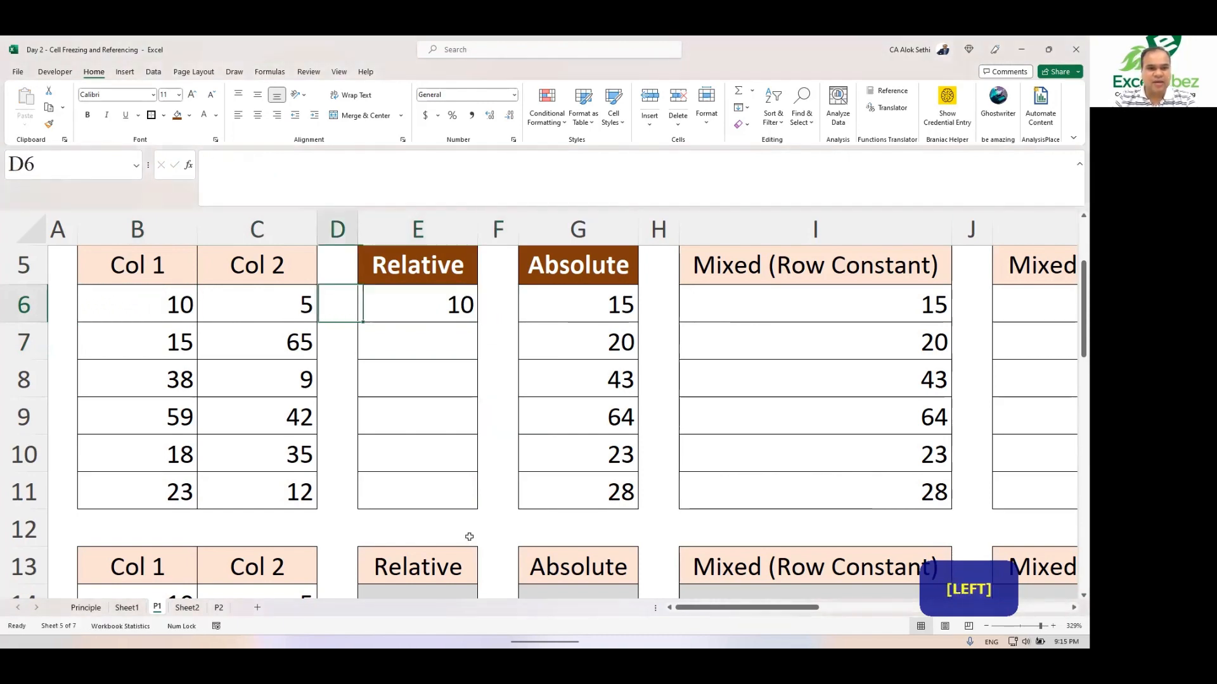
pyautogui.press('Right')
pyautogui.press('Right')
pyautogui.press('Delete')
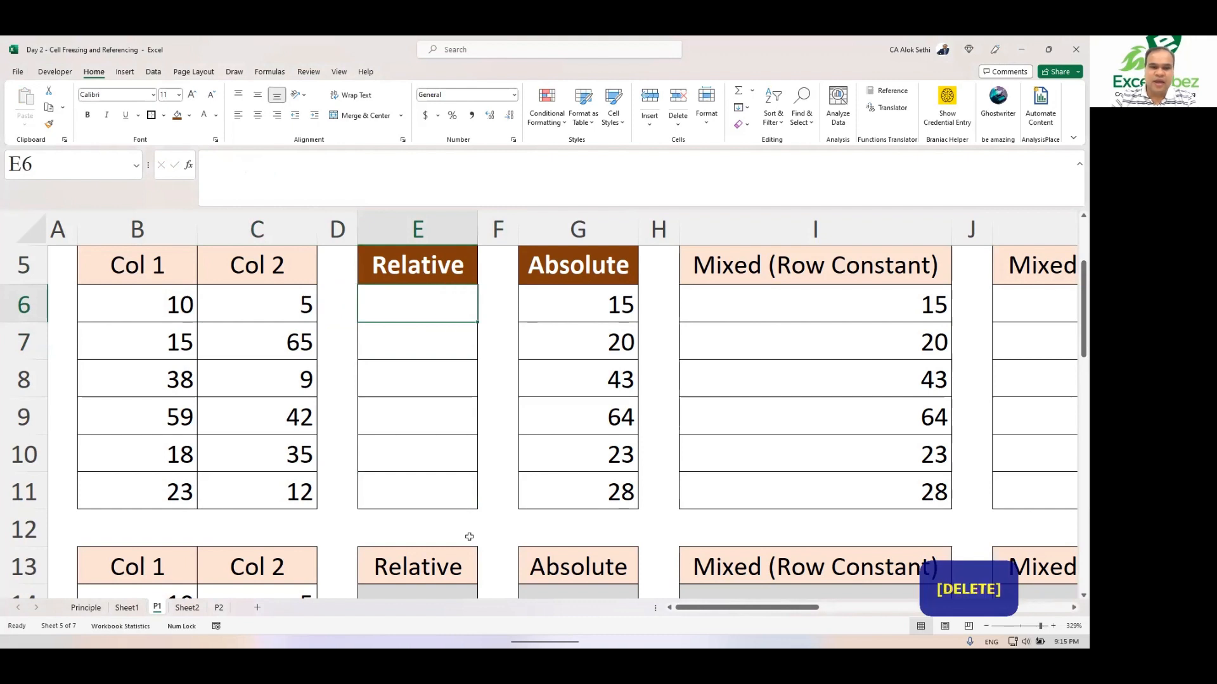
# Step: Copy B6 again and paste it into cell E6
pyautogui.press('Left')
pyautogui.press('Left')
pyautogui.press('Left')
pyautogui.hotkey('ctrl', 'c')
pyautogui.press('Right')
pyautogui.press('Right')
pyautogui.press('Right')
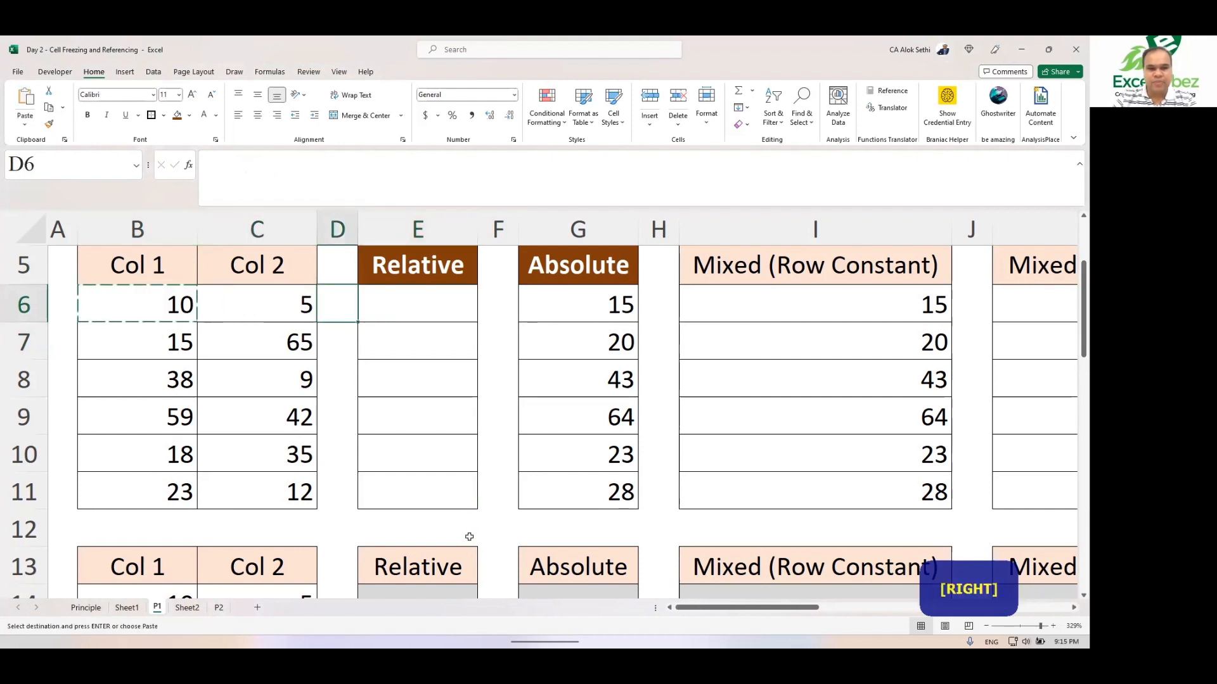
pyautogui.hotkey('ctrl', 'v')
pyautogui.press('Return')
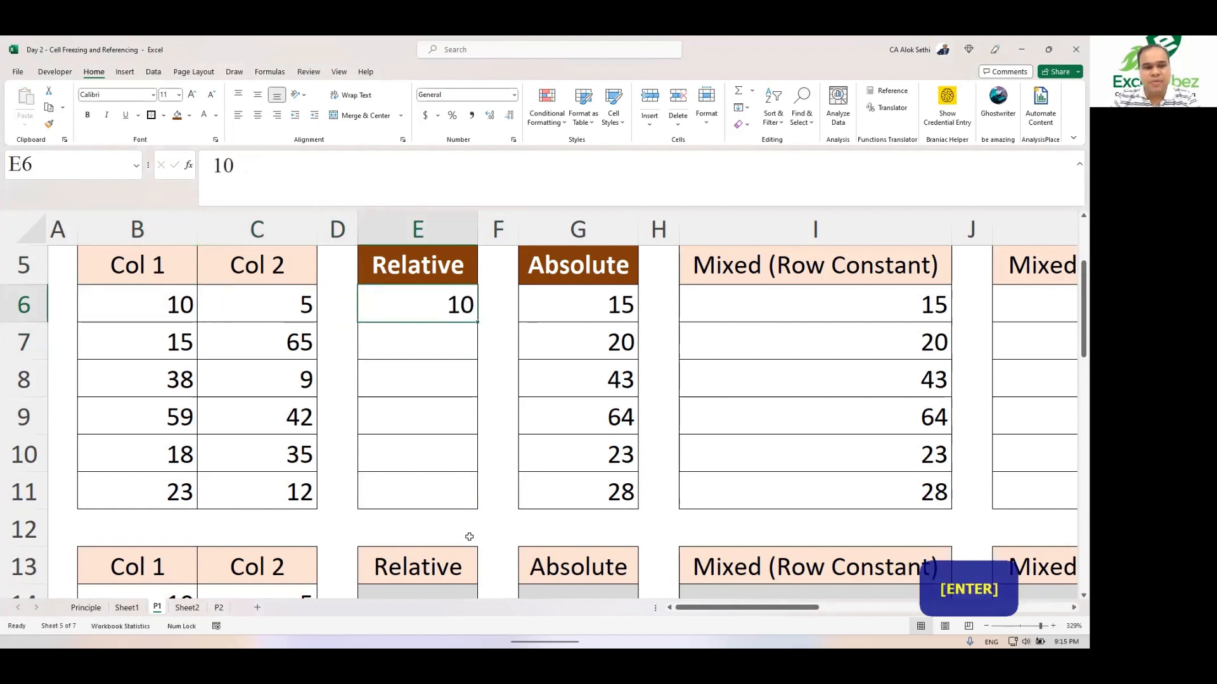
# Step: Change the value in cell B6 to 20
pyautogui.press('Left')
pyautogui.press('Left')
pyautogui.press('Left')
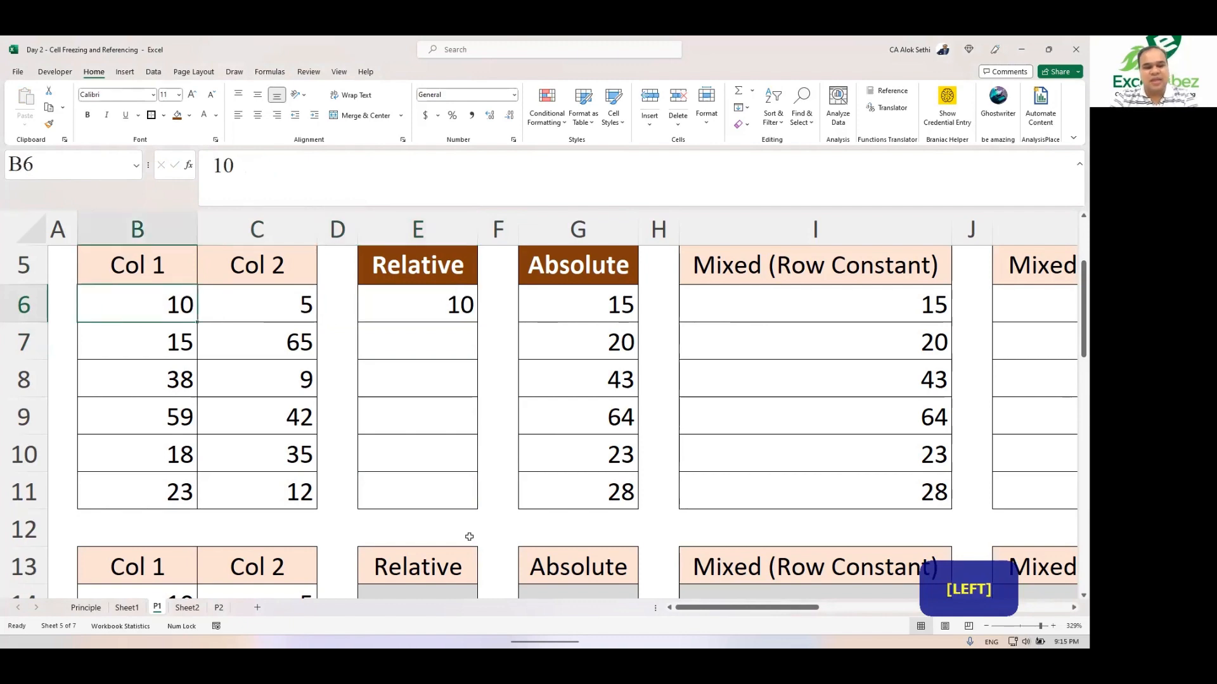
pyautogui.write('20')
pyautogui.press('Return')
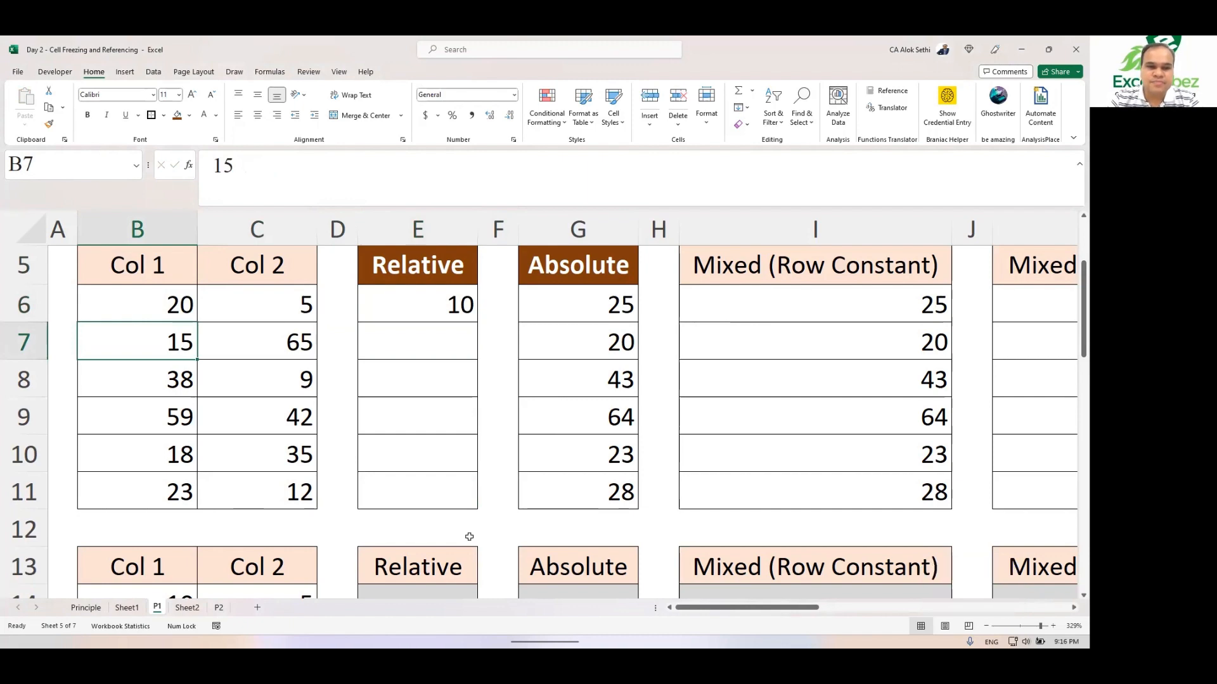
# Step: Re-enter the formula =B6 in cell E6 by pointing to B6
pyautogui.click(437, 311)
pyautogui.write('=')
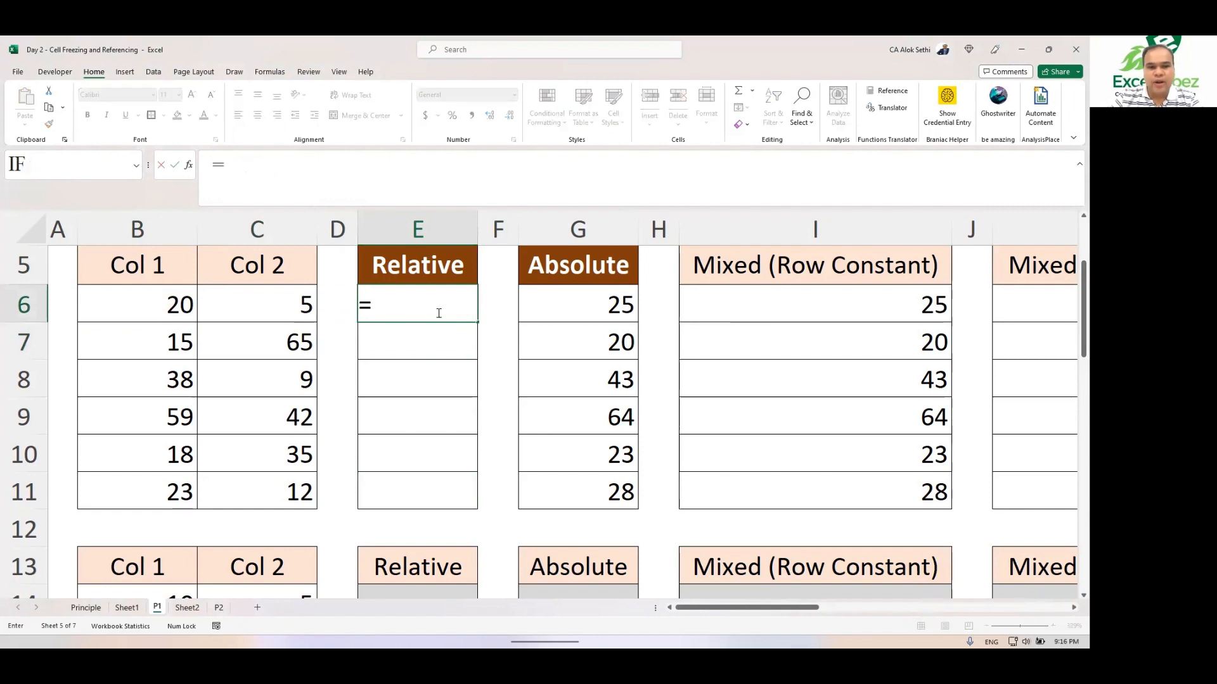
pyautogui.press('Left')
pyautogui.press('Left')
pyautogui.press('Left')
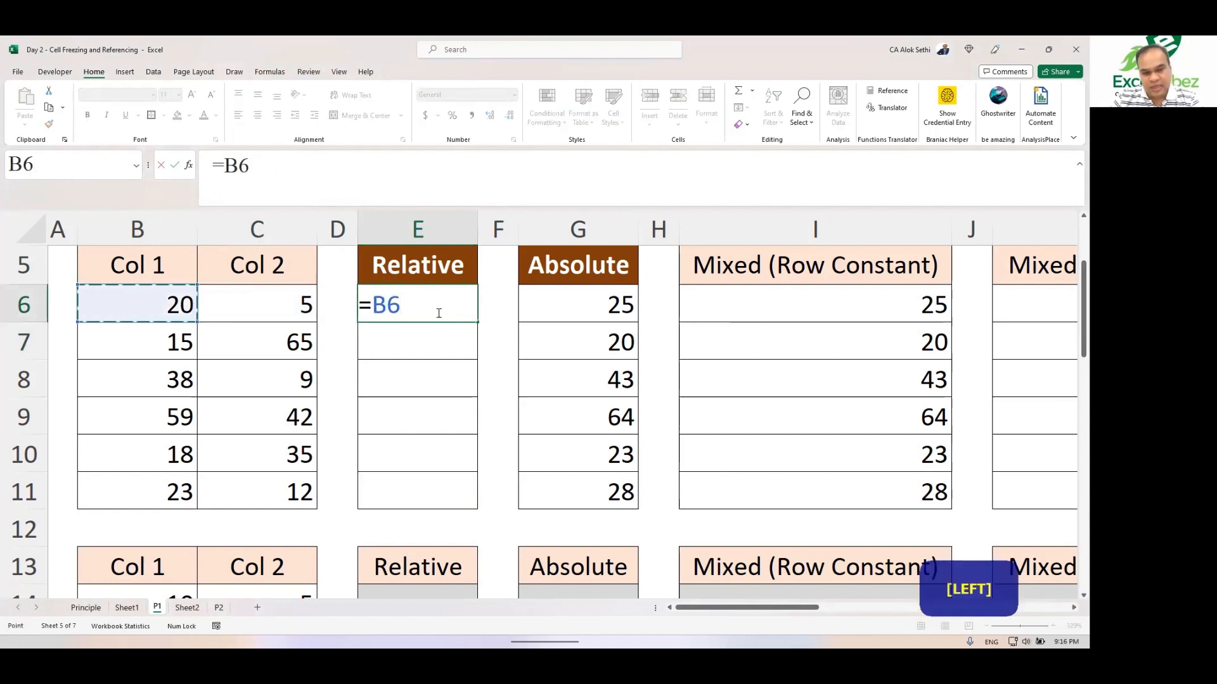
pyautogui.press('Return')
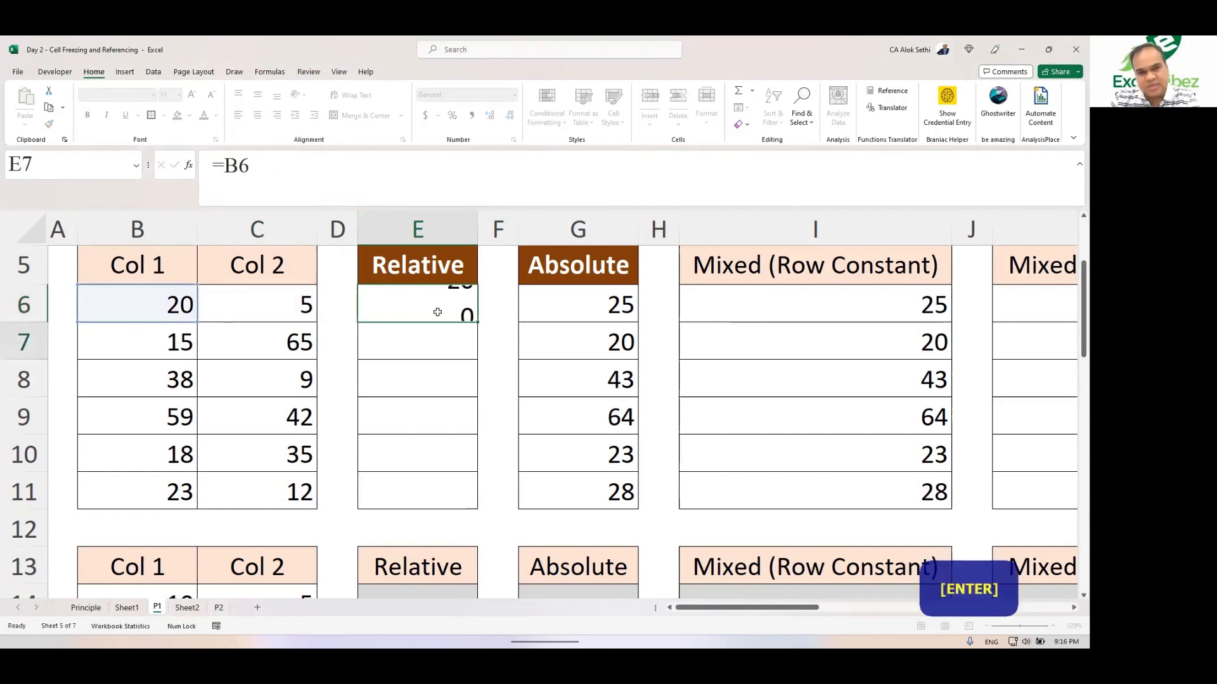
# Step: Set the value in cell B6 to 10
pyautogui.press('Left')
pyautogui.press('Left')
pyautogui.press('Up')
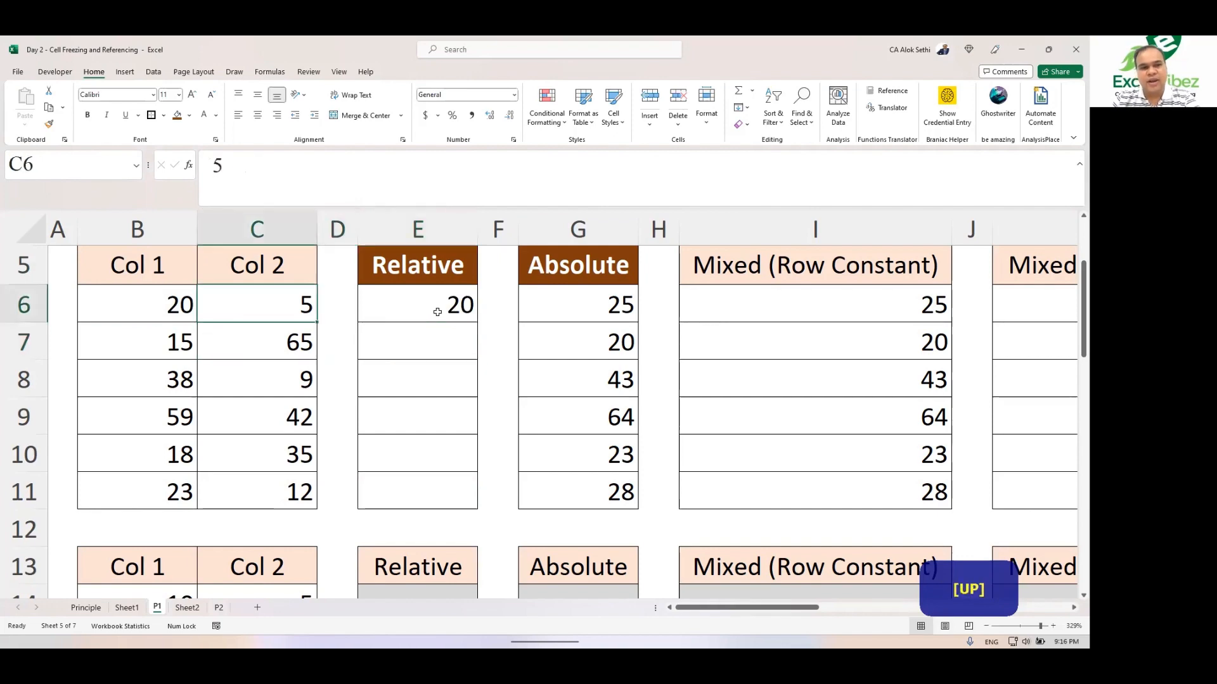
pyautogui.press('Left')
pyautogui.write('10')
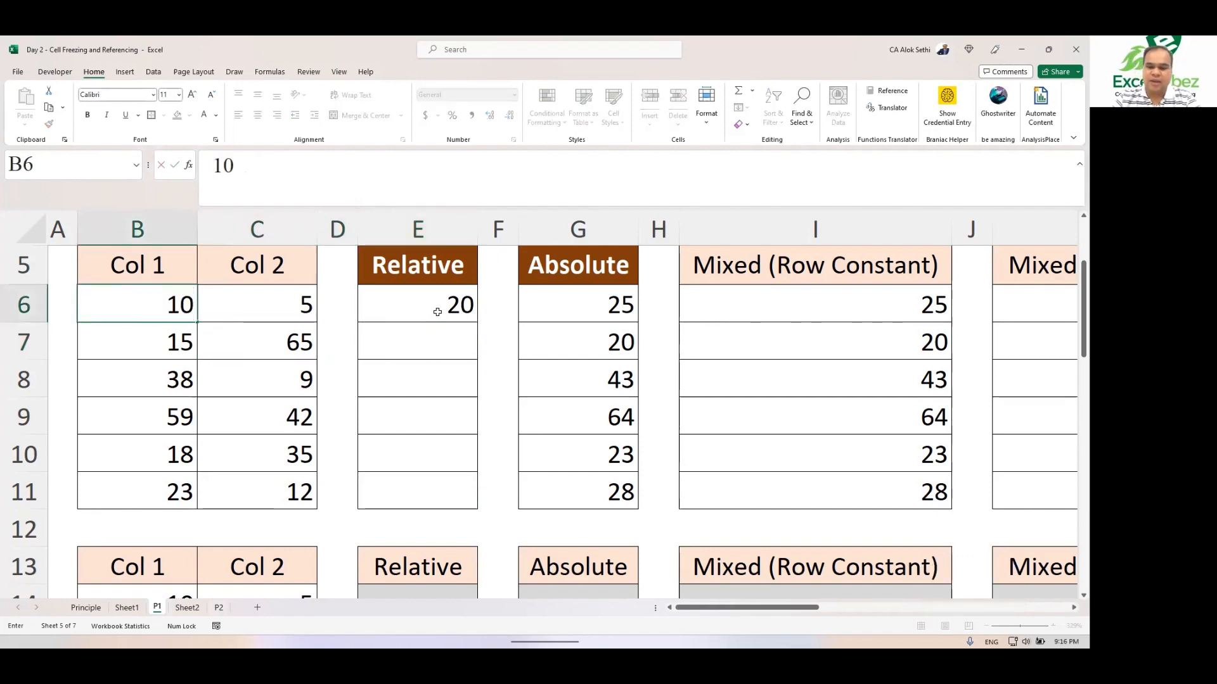
pyautogui.press('Return')
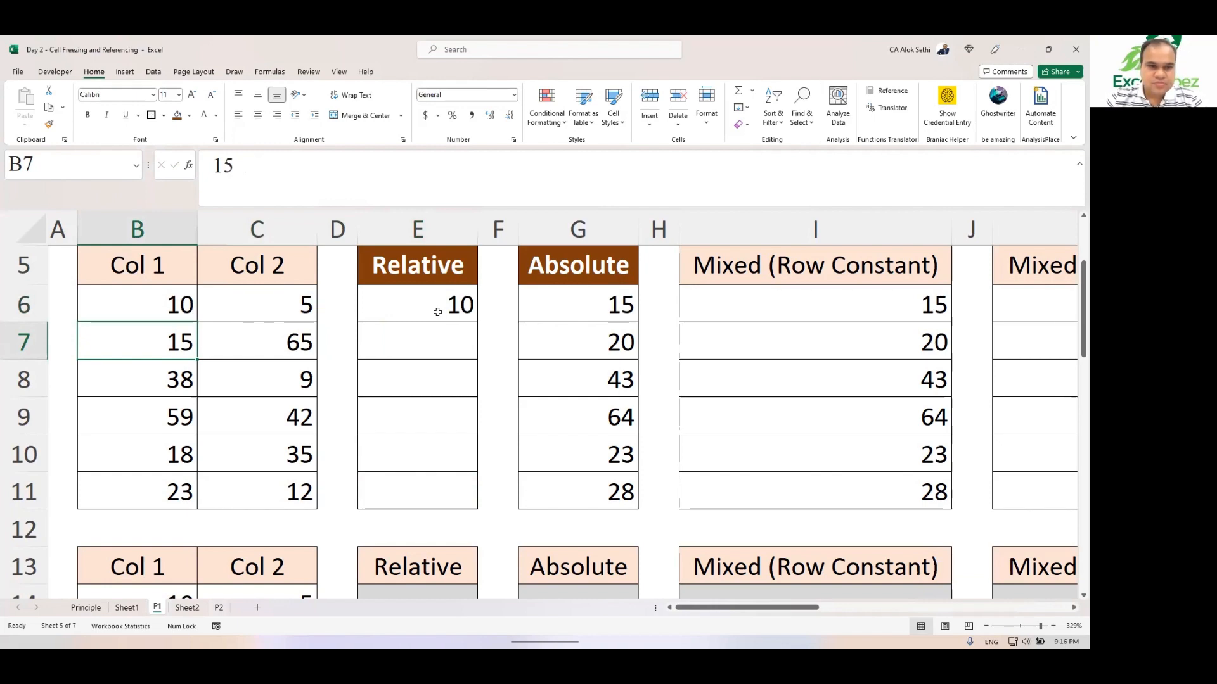
# Step: Fill E6's =B6 formula down to E11 in the Relative column
pyautogui.click(437, 312)
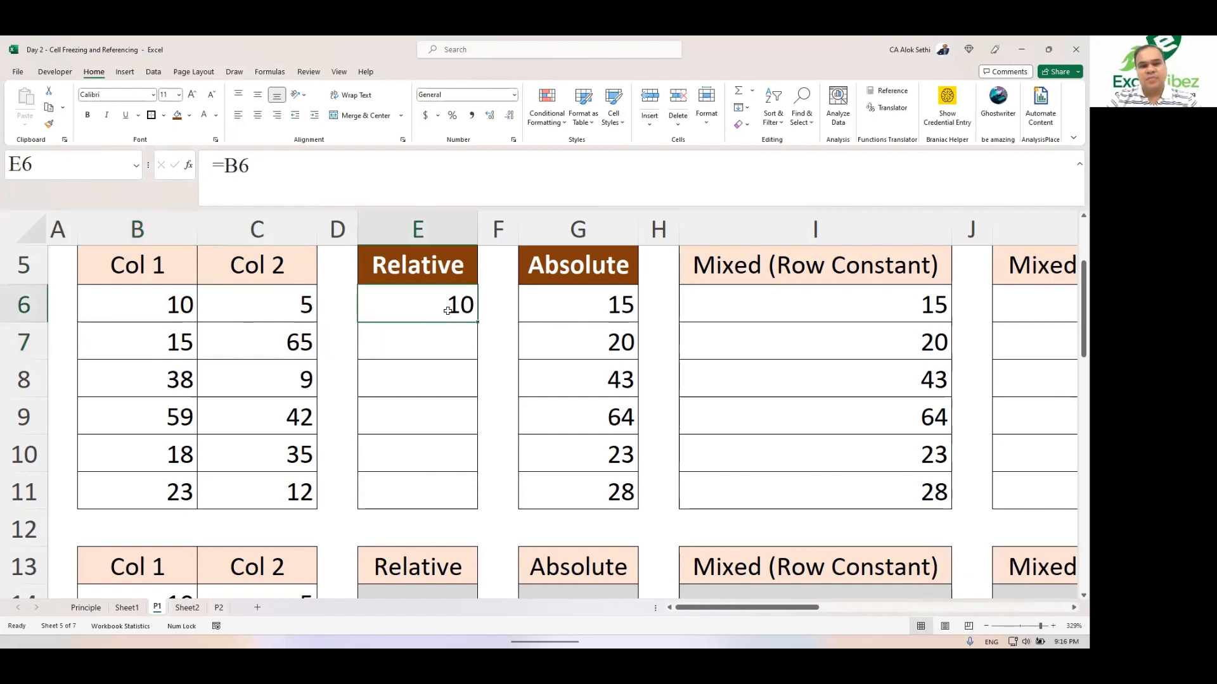
pyautogui.moveTo(477, 322); pyautogui.dragTo(476, 496)
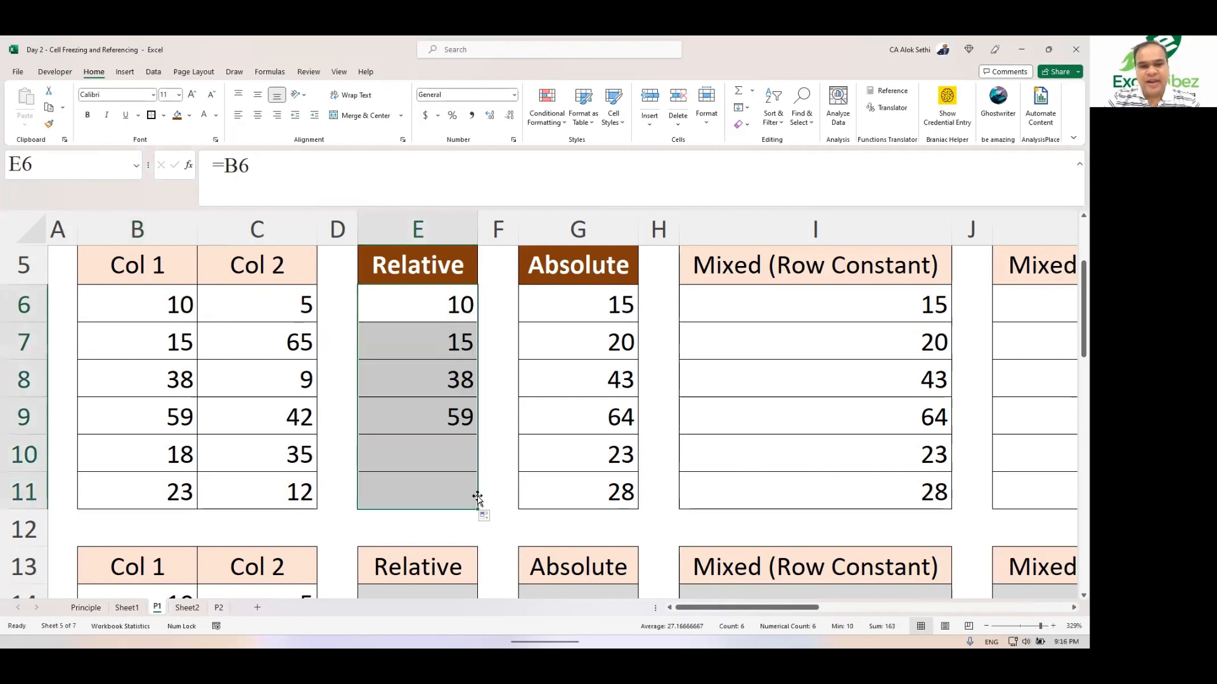
pyautogui.click(391, 309)
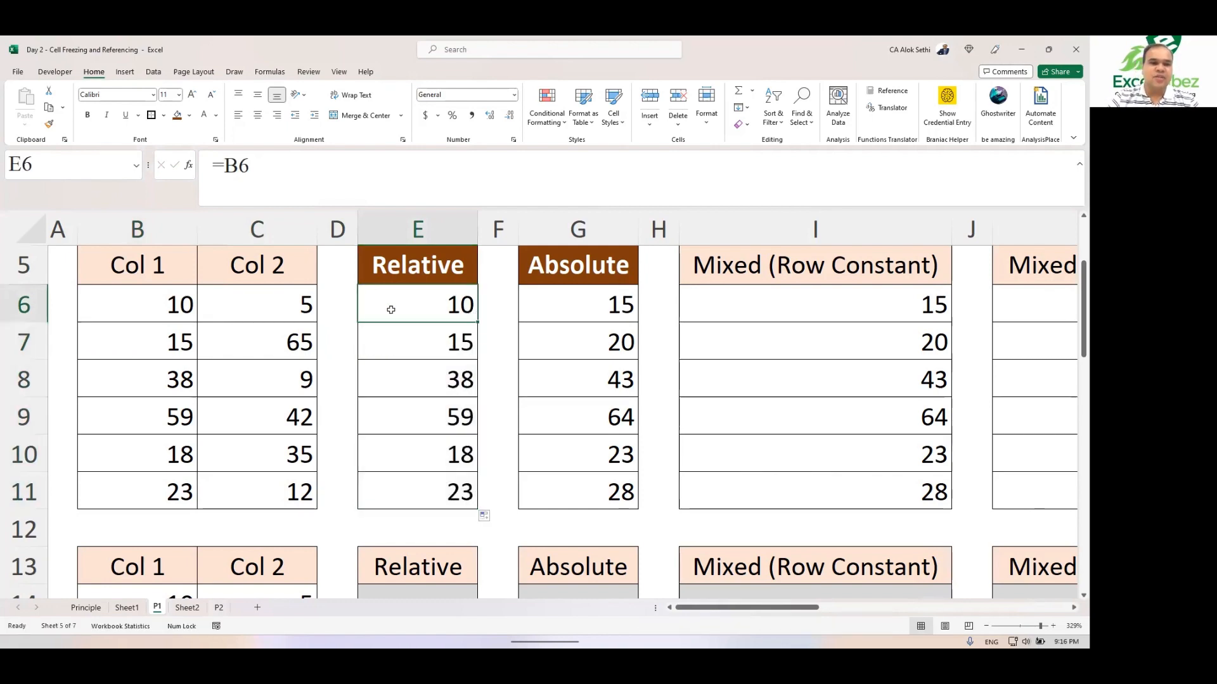
# Step: Trace the precedents of each Relative cell from E6 down to E11
pyautogui.click(191, 310)
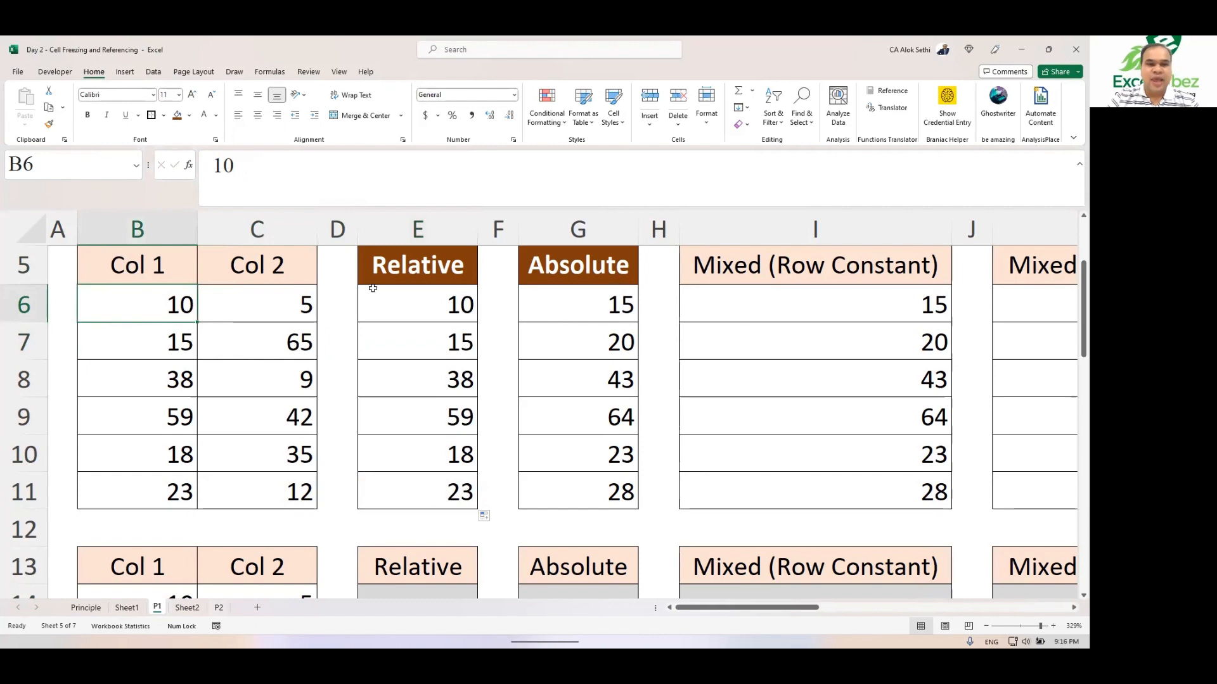
pyautogui.moveTo(396, 299); pyautogui.dragTo(395, 505)
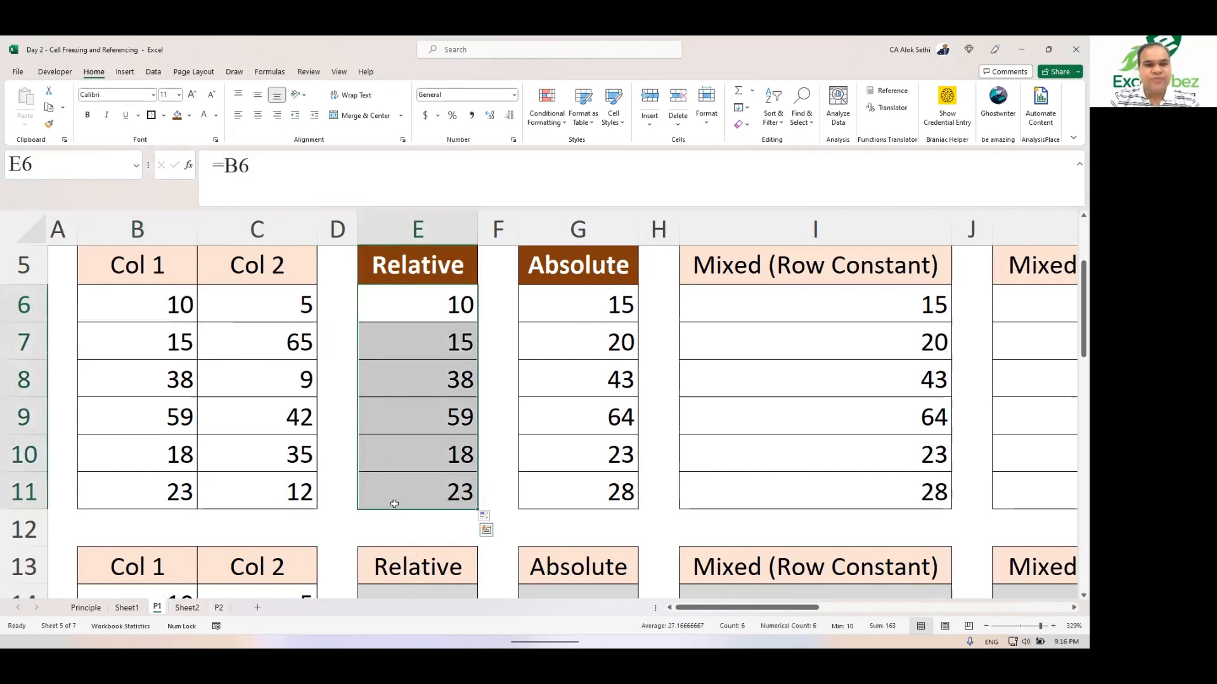
pyautogui.click(267, 74)
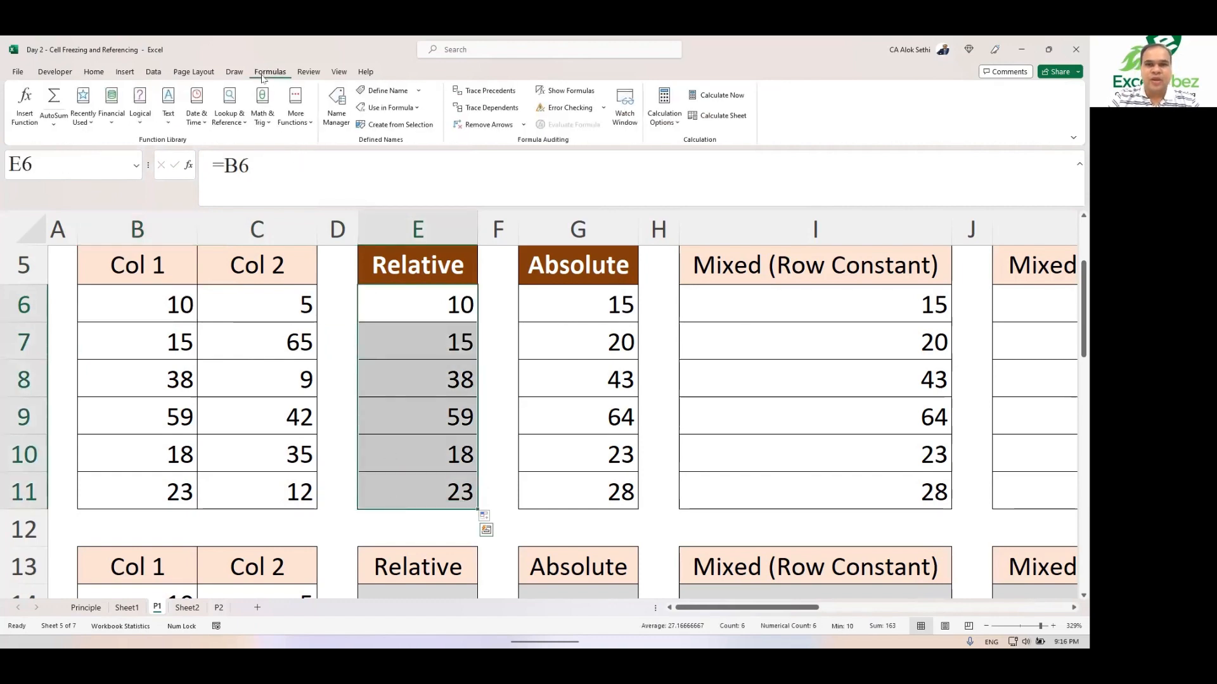
pyautogui.click(478, 90)
pyautogui.click(422, 325)
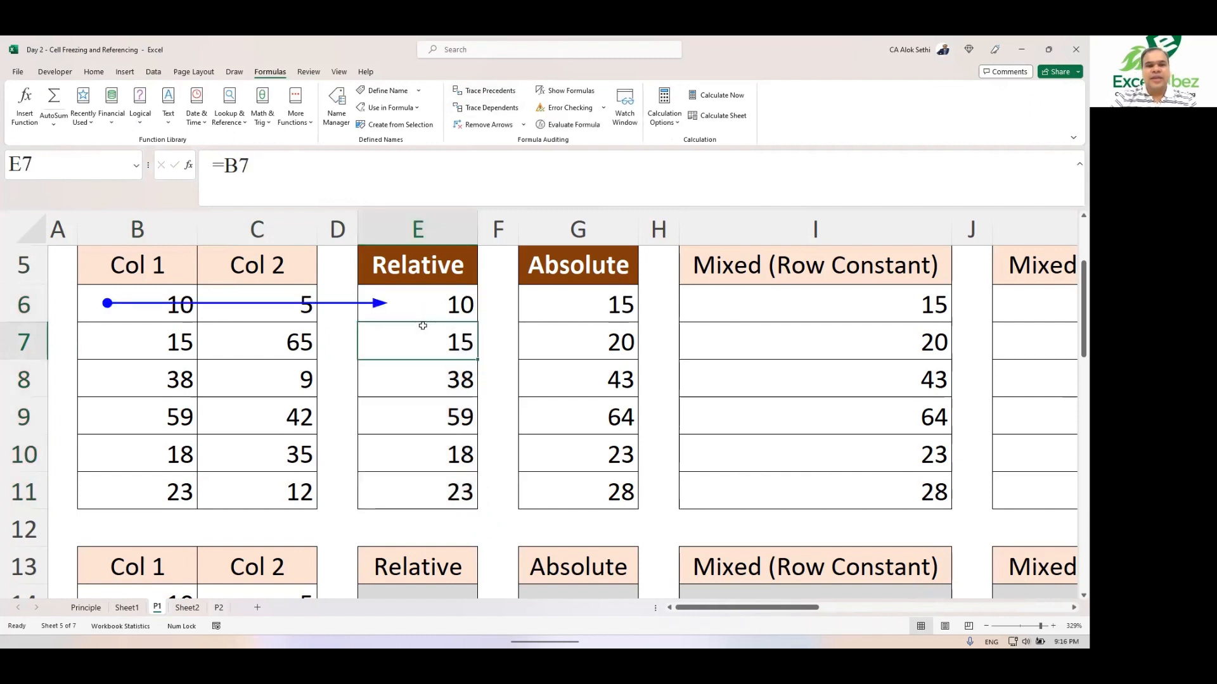
pyautogui.click(480, 93)
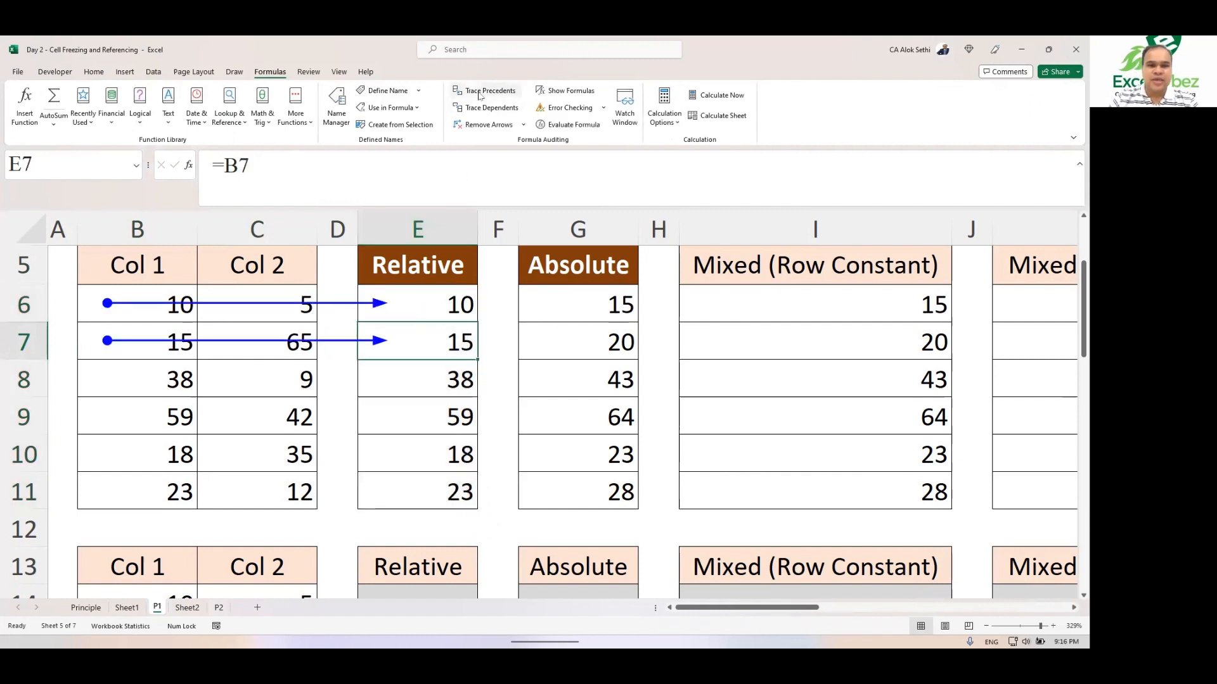
pyautogui.press('Down')
pyautogui.click(480, 92)
pyautogui.press('Down')
pyautogui.click(480, 92)
pyautogui.press('Down')
pyautogui.click(479, 92)
pyautogui.press('Down')
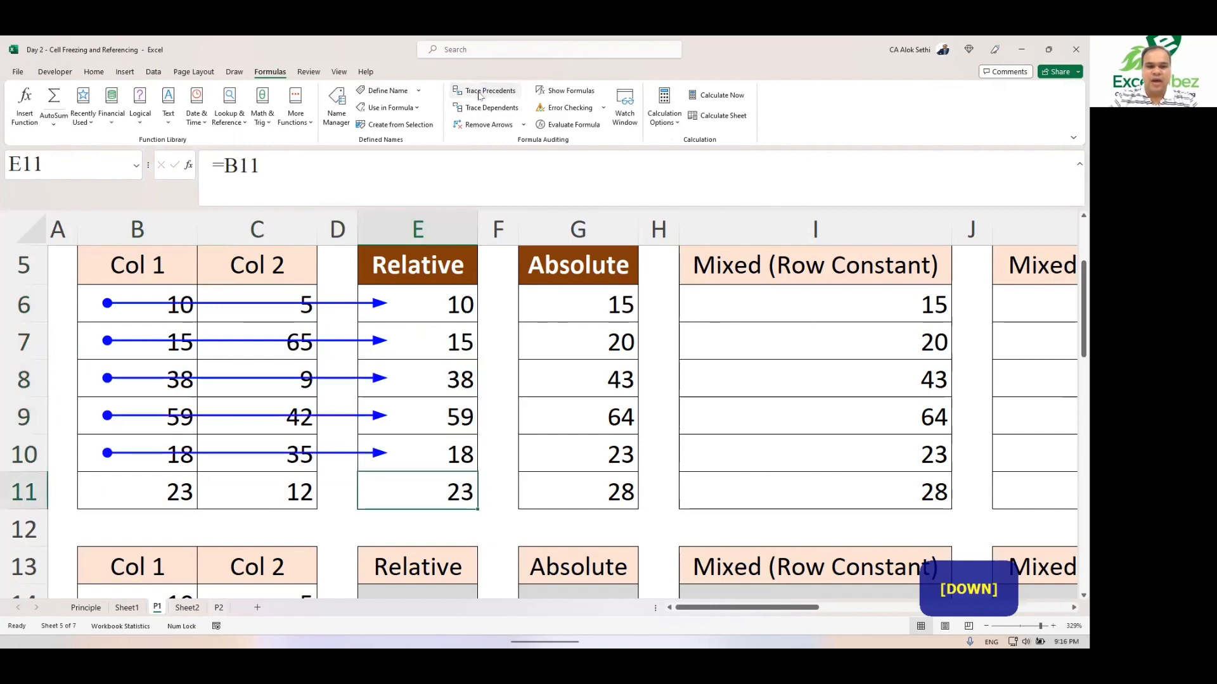
pyautogui.click(480, 93)
# Step: Remove all the precedent tracer arrows from the sheet
pyautogui.press('Up')
pyautogui.press('Up')
pyautogui.press('Up')
pyautogui.press('Up')
pyautogui.press('Up')
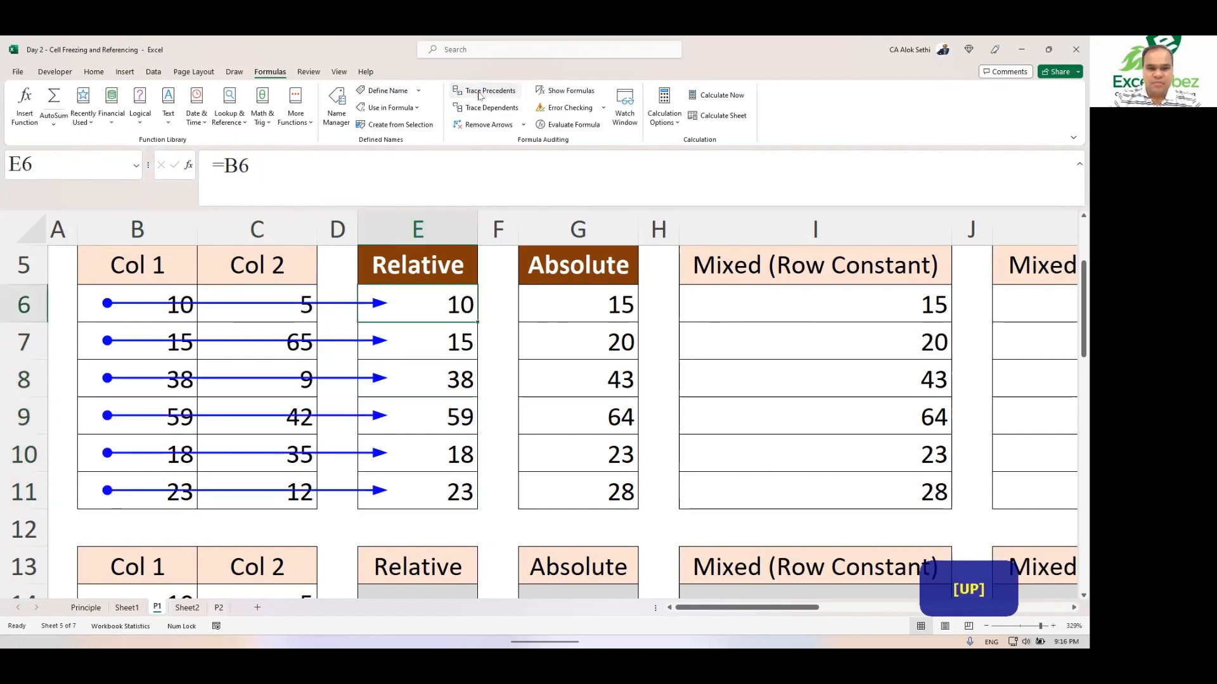
pyautogui.press('Left')
pyautogui.press('Left')
pyautogui.press('Left')
pyautogui.press('Right')
pyautogui.press('Right')
pyautogui.press('Right')
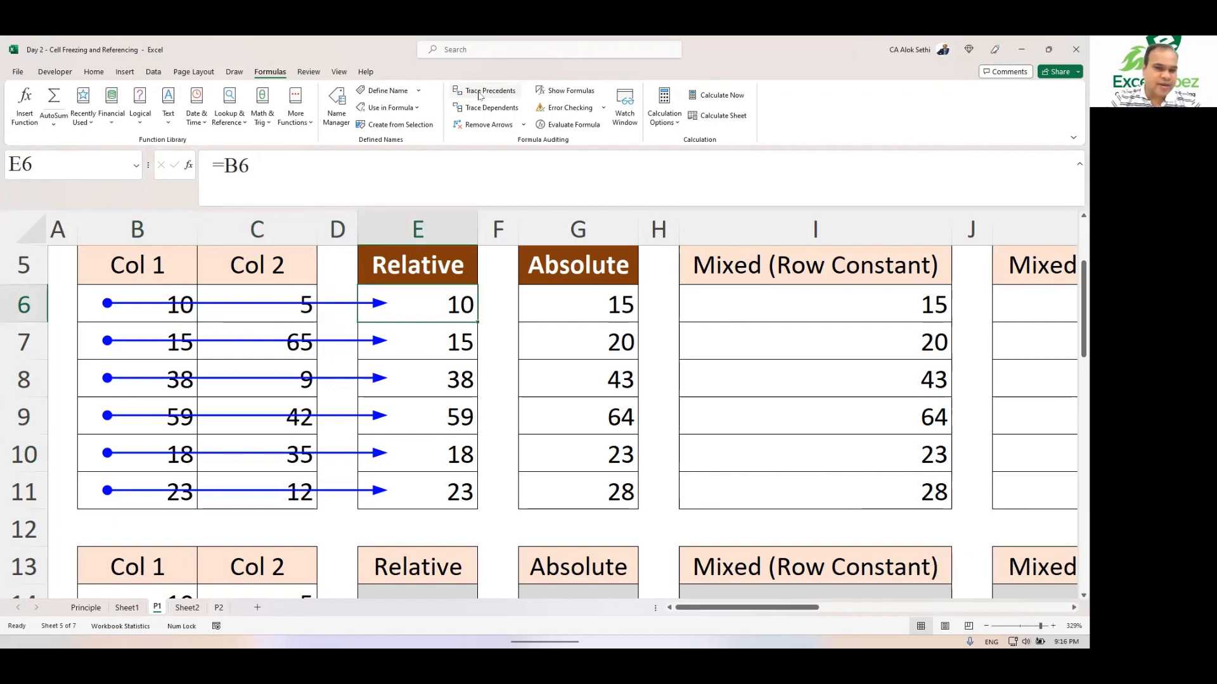
pyautogui.click(481, 126)
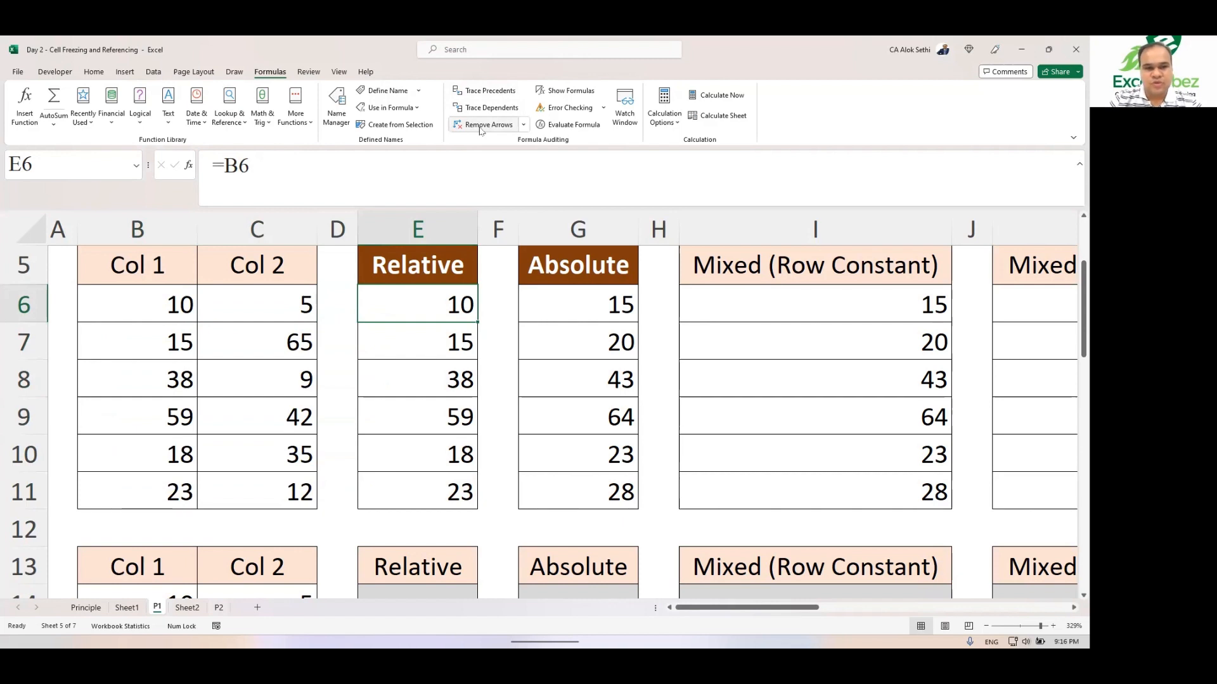
# Step: Extend the formula in E6 to =B6+C6
pyautogui.press('F2')
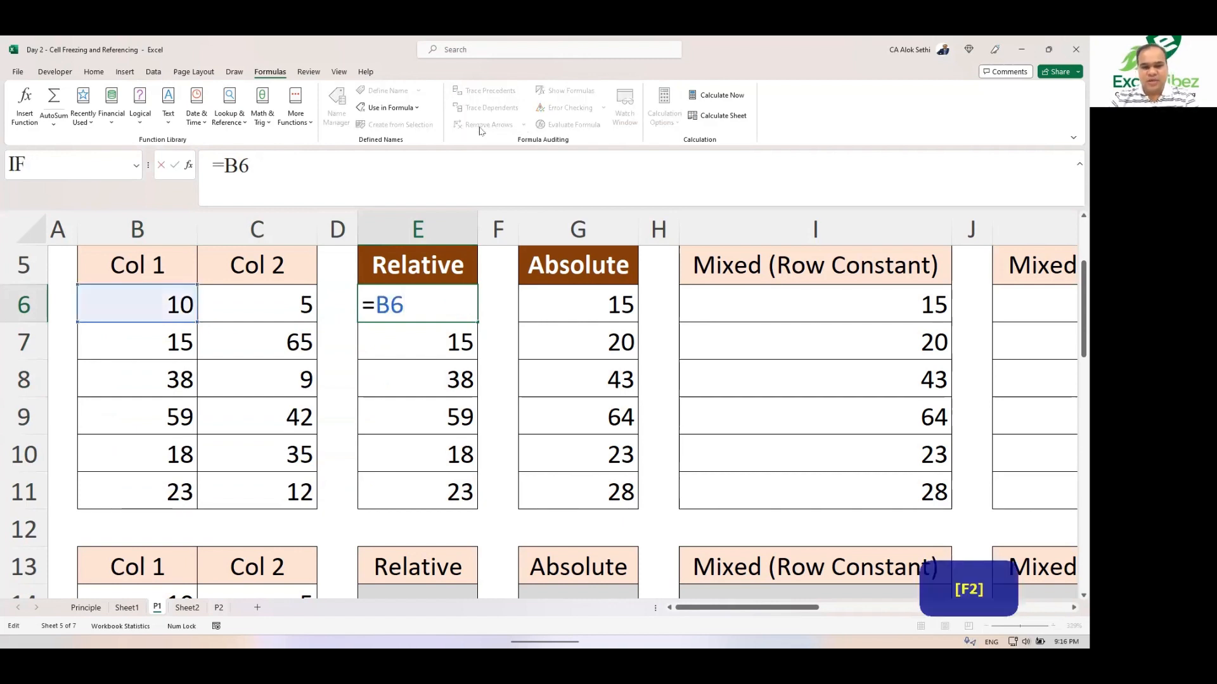
pyautogui.write('+')
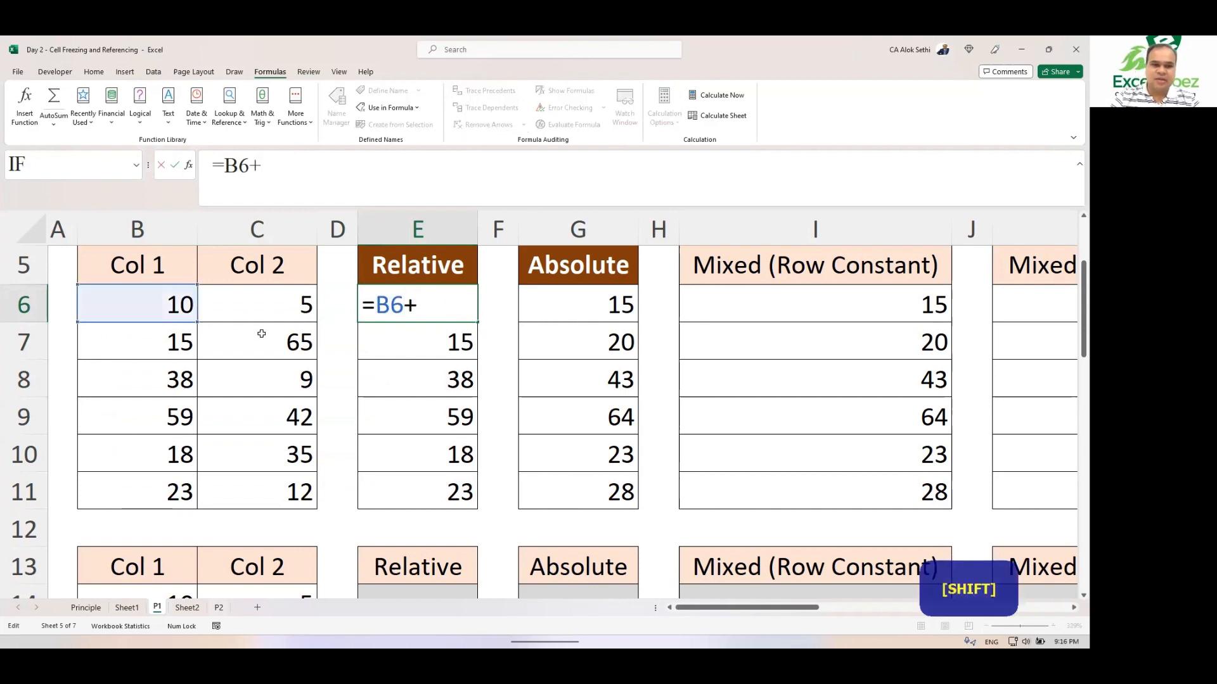
pyautogui.write('c')
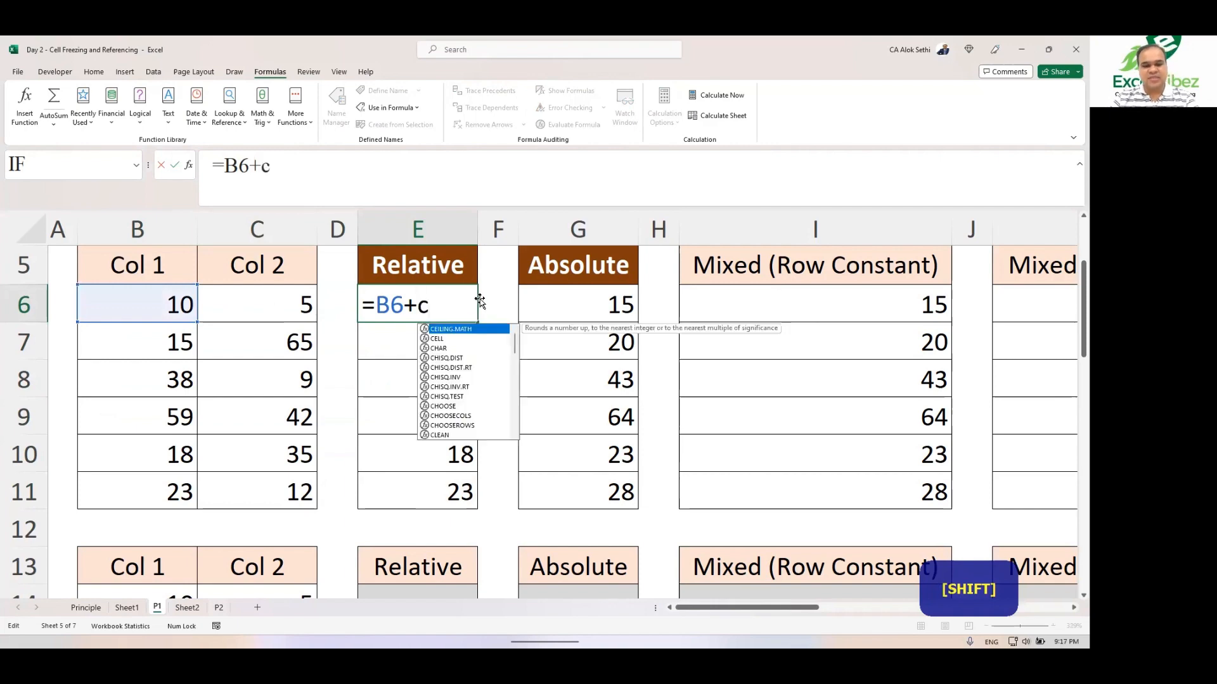
pyautogui.write('6')
pyautogui.press('Return')
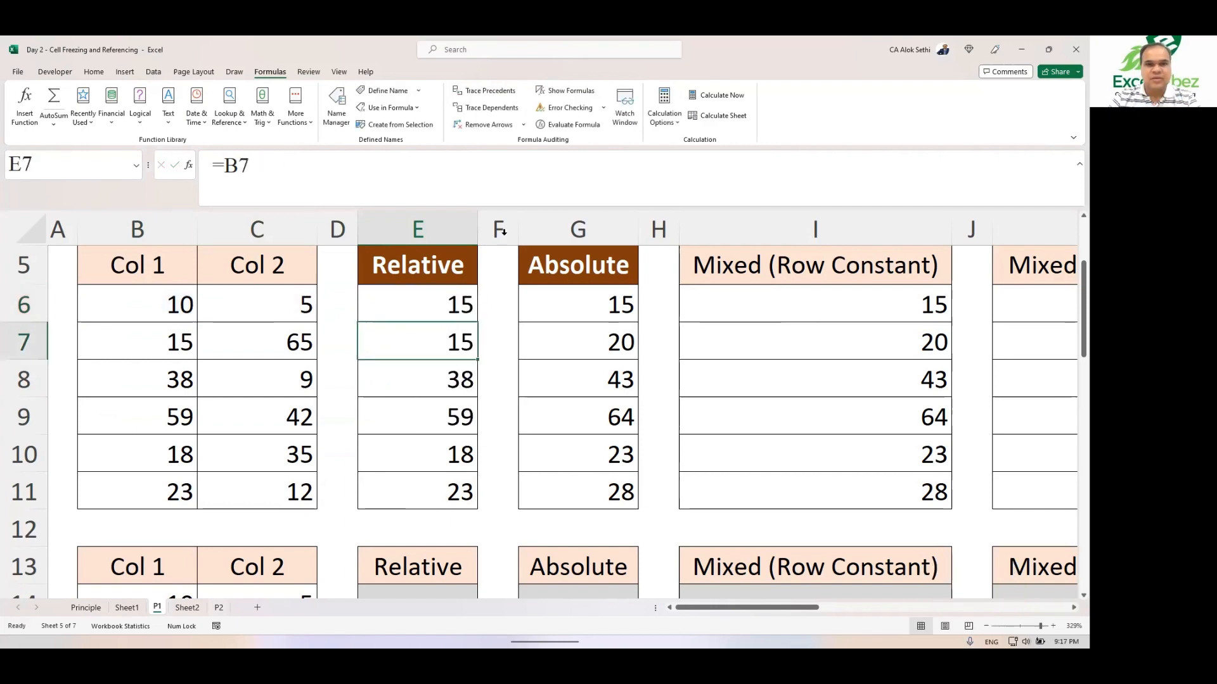
# Step: Clear the Relative cells E7 through E11
pyautogui.click(422, 297)
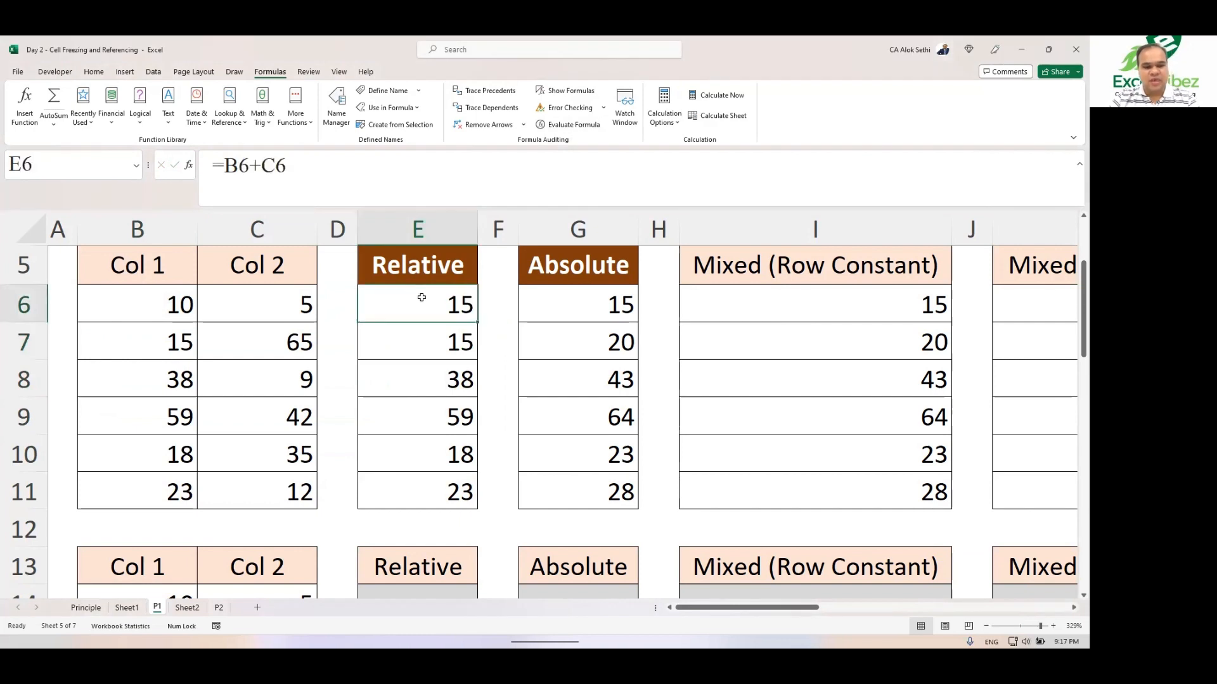
pyautogui.press('F2')
pyautogui.press('Escape')
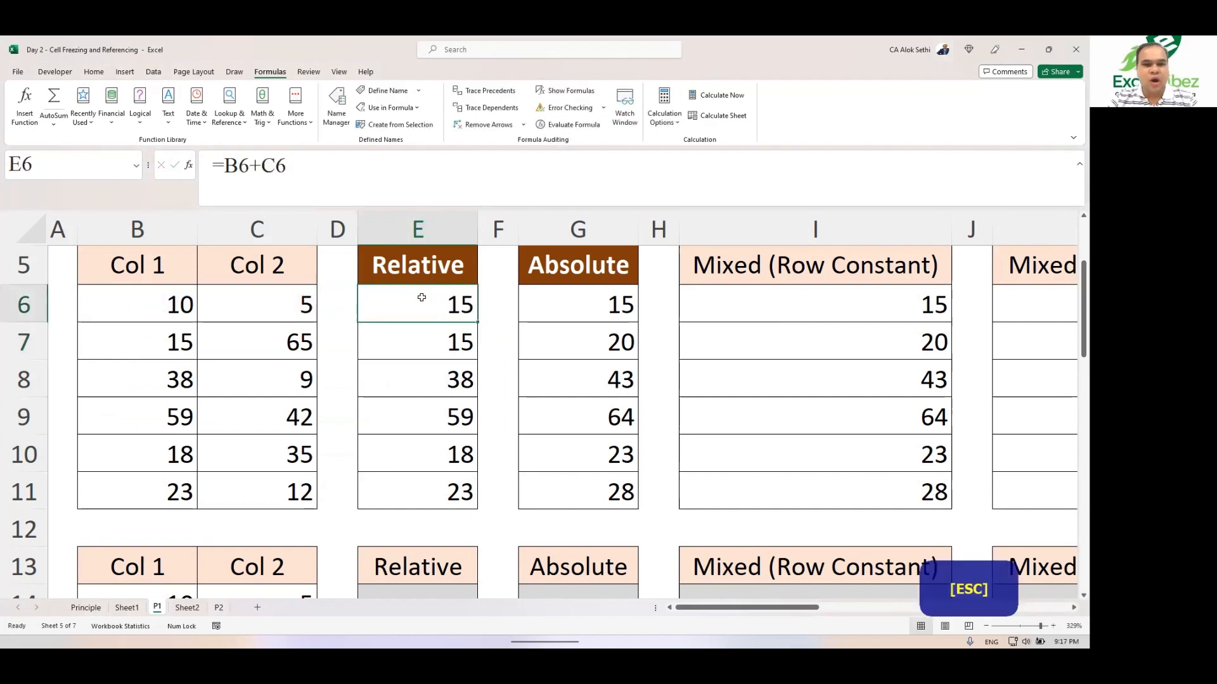
pyautogui.moveTo(447, 343); pyautogui.dragTo(433, 494)
pyautogui.press('Delete')
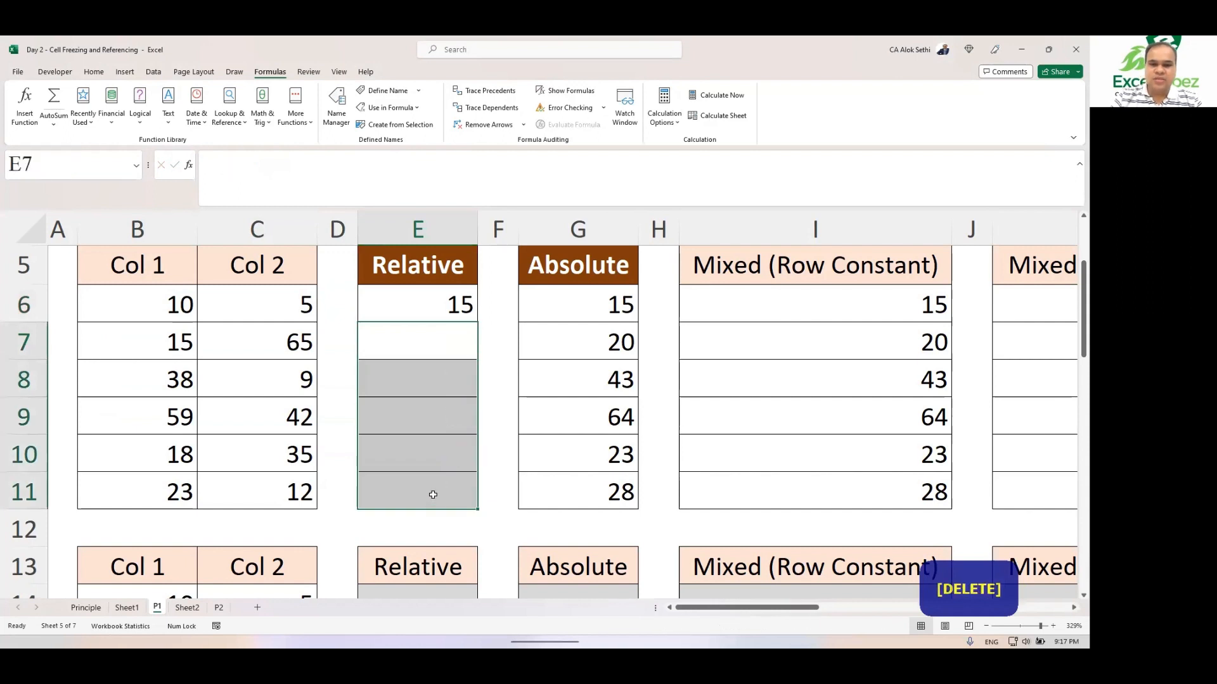
# Step: Fill E6's =B6+C6 formula down to E11 in the Relative column
pyautogui.click(423, 304)
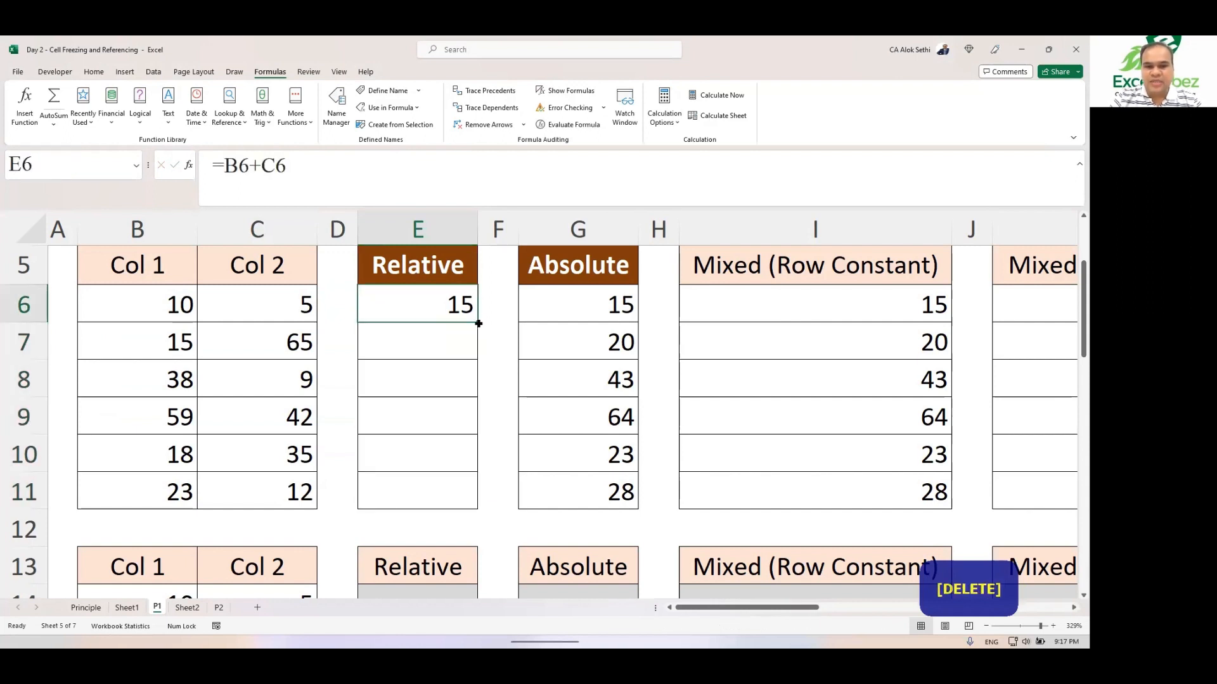
pyautogui.moveTo(479, 324); pyautogui.dragTo(473, 517)
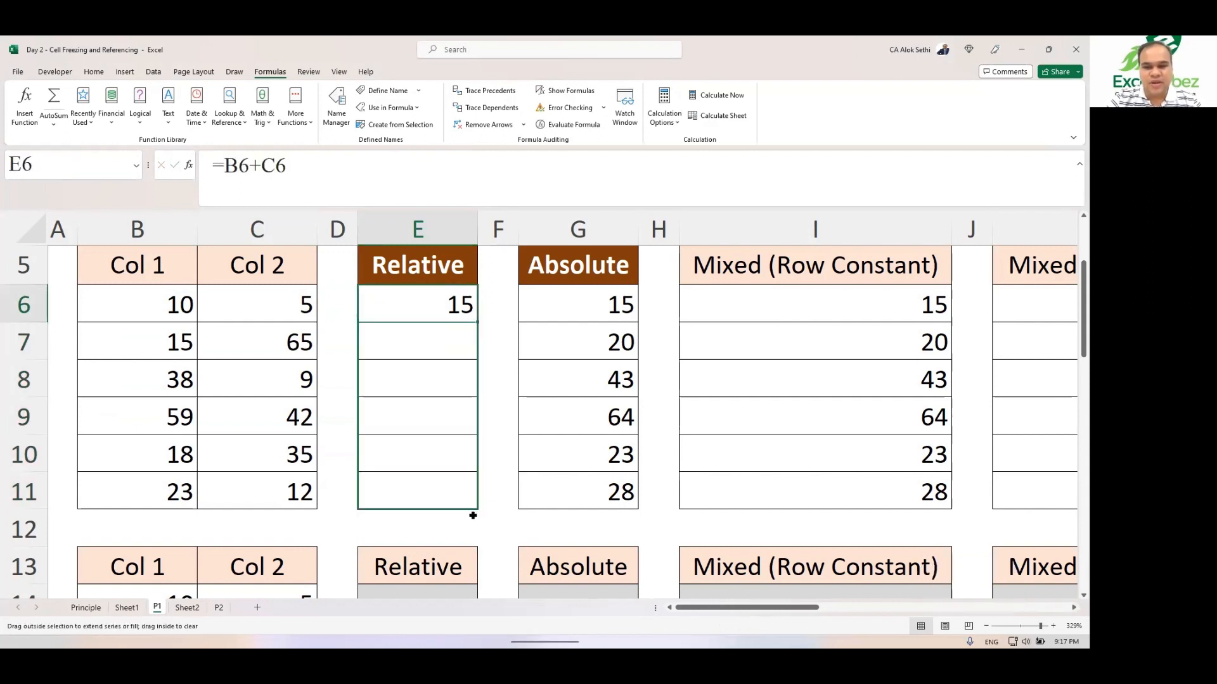
pyautogui.moveTo(473, 516); pyautogui.dragTo(472, 514)
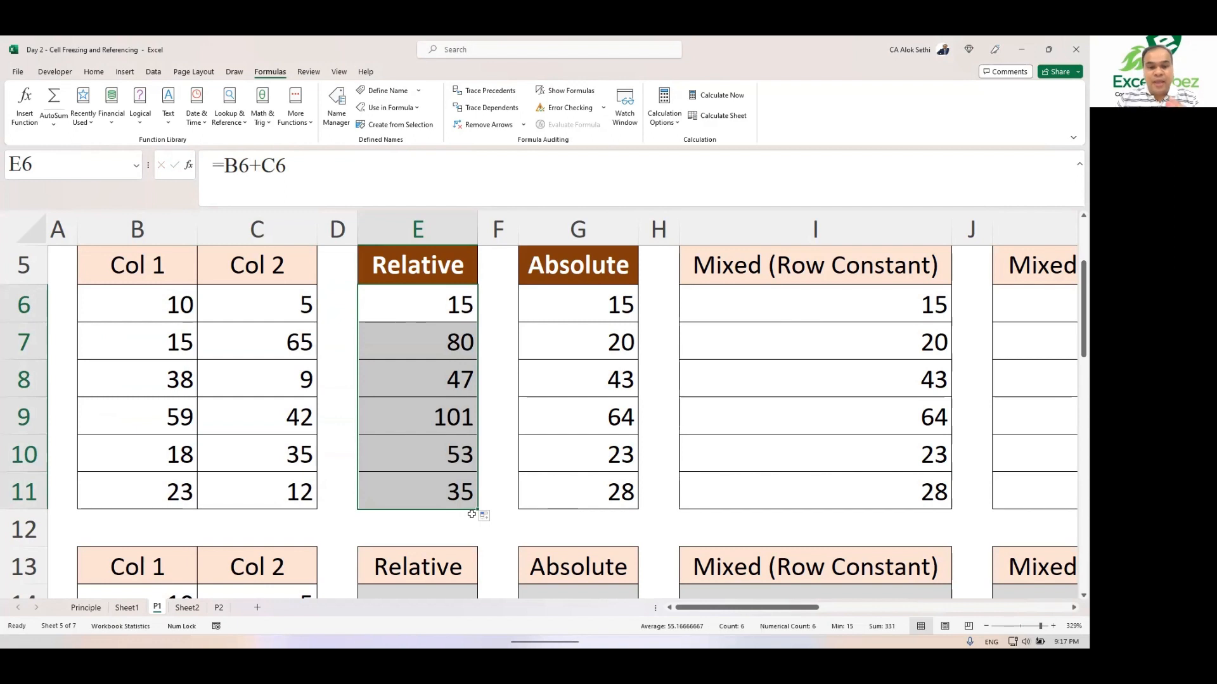
# Step: Inspect the adjusted formulas in the Relative cells E9 and E11
pyautogui.click(451, 423)
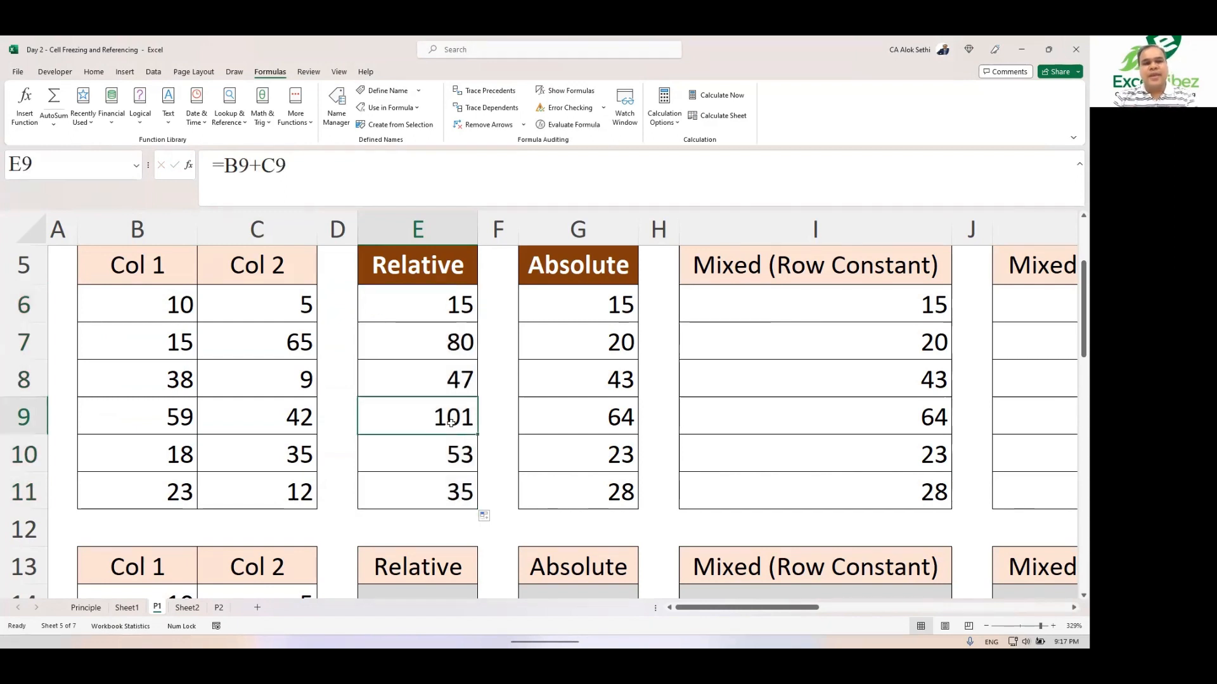
pyautogui.press('F2')
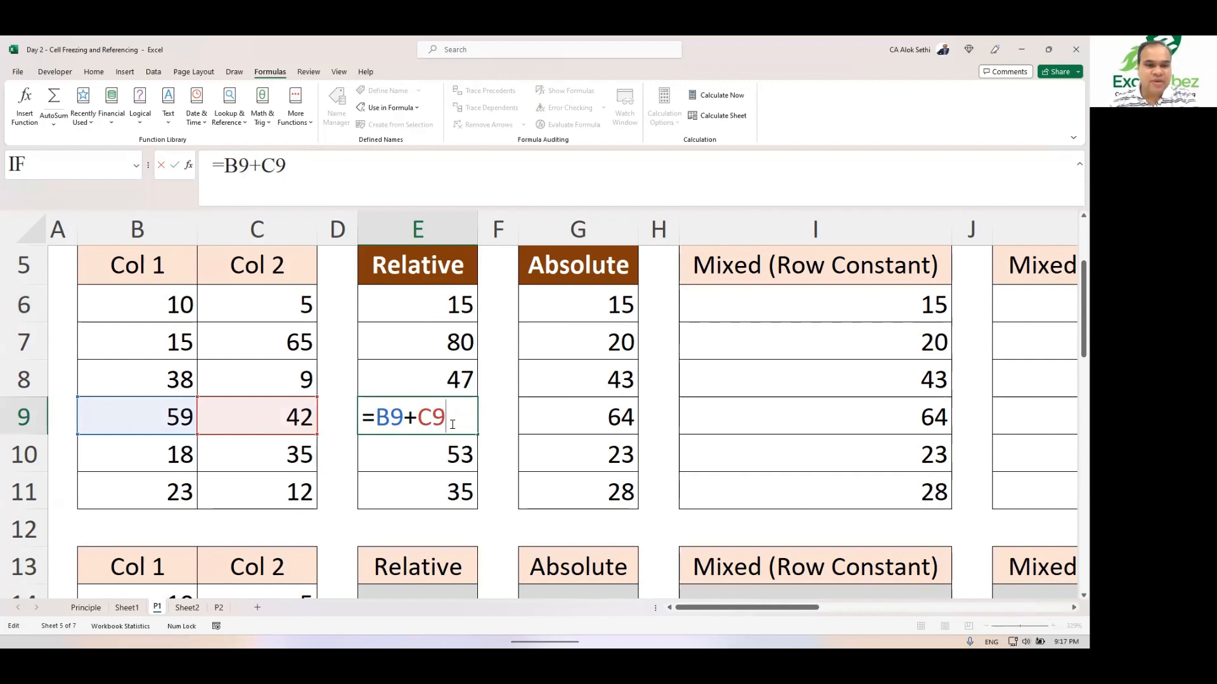
pyautogui.press('Escape')
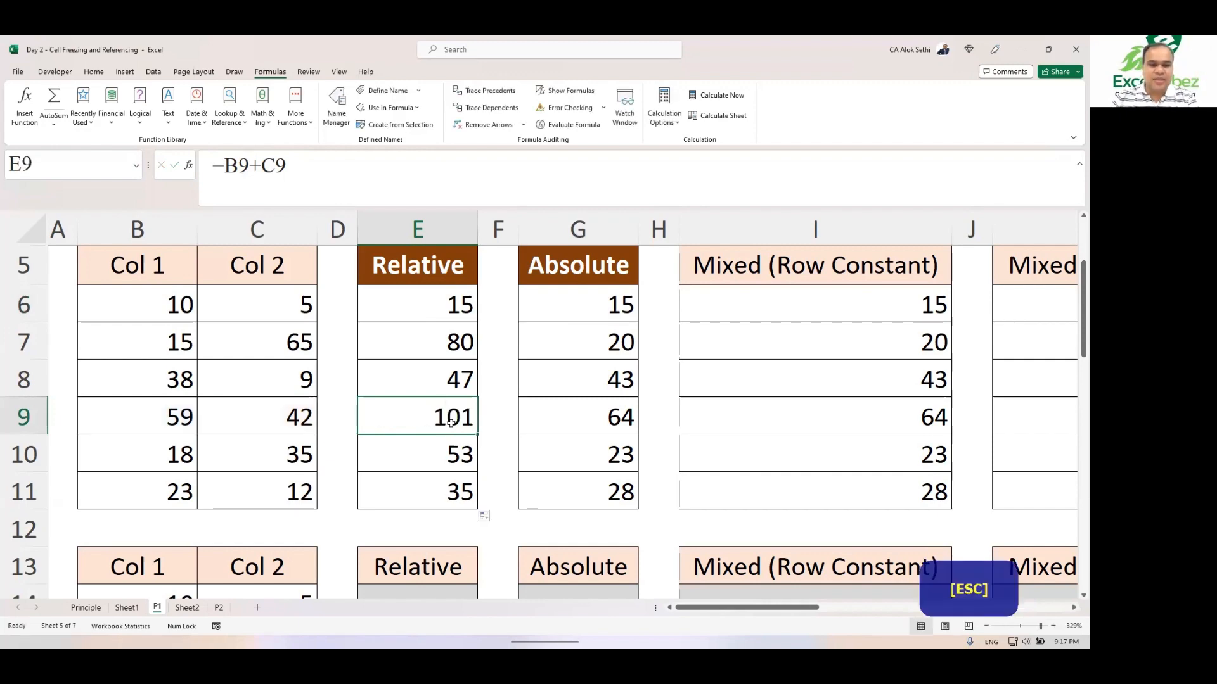
pyautogui.press('Down')
pyautogui.press('Down')
pyautogui.press('F2')
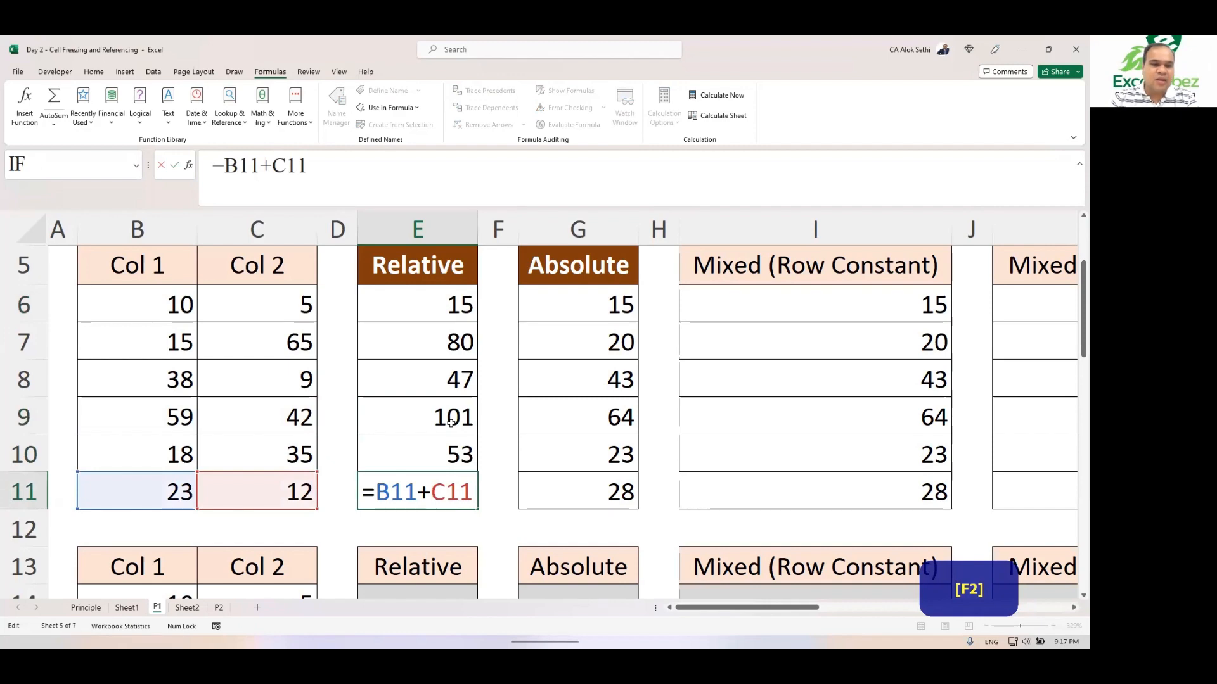
pyautogui.press('Escape')
pyautogui.press('Up')
pyautogui.press('Up')
pyautogui.press('Up')
pyautogui.press('Up')
pyautogui.press('Up')
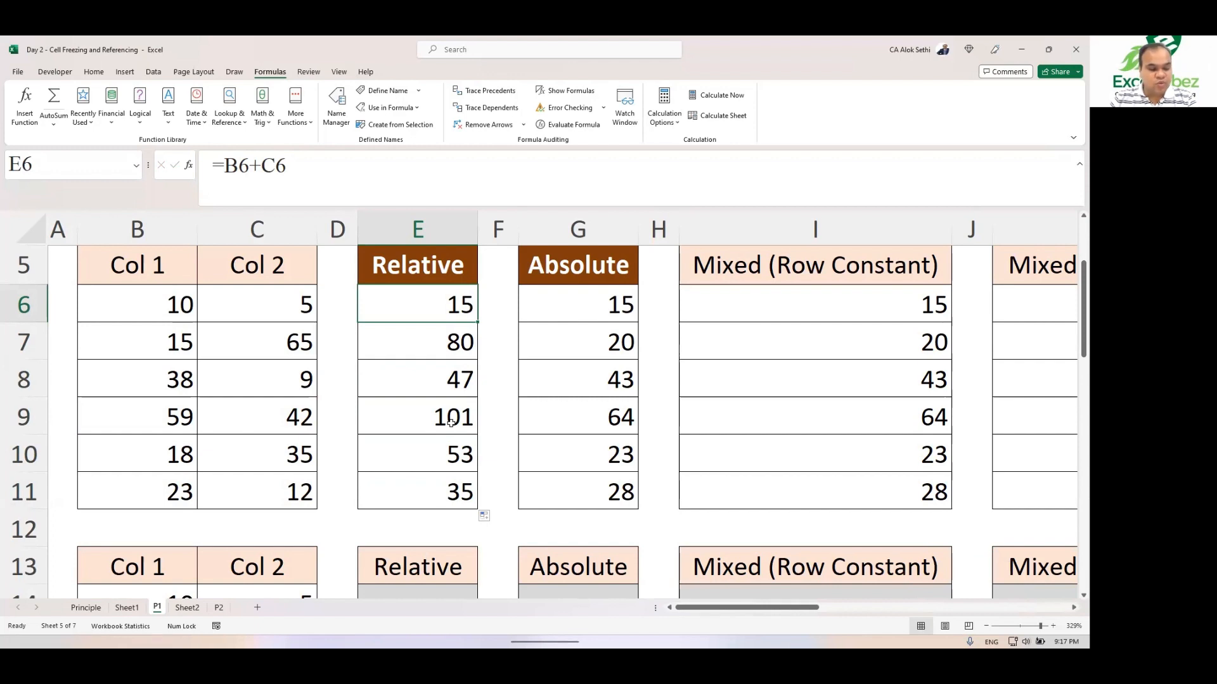
# Step: Show formulas on the sheet and narrow columns B and C
pyautogui.hotkey('ctrl', '`')
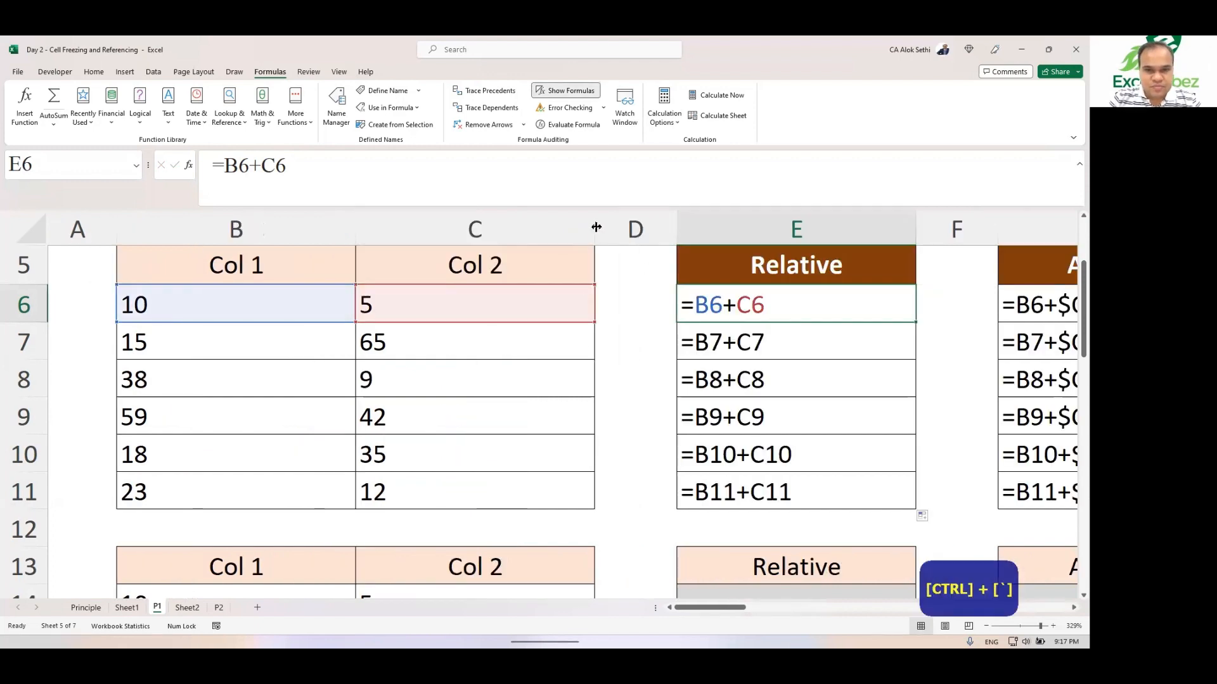
pyautogui.moveTo(595, 226); pyautogui.dragTo(505, 226)
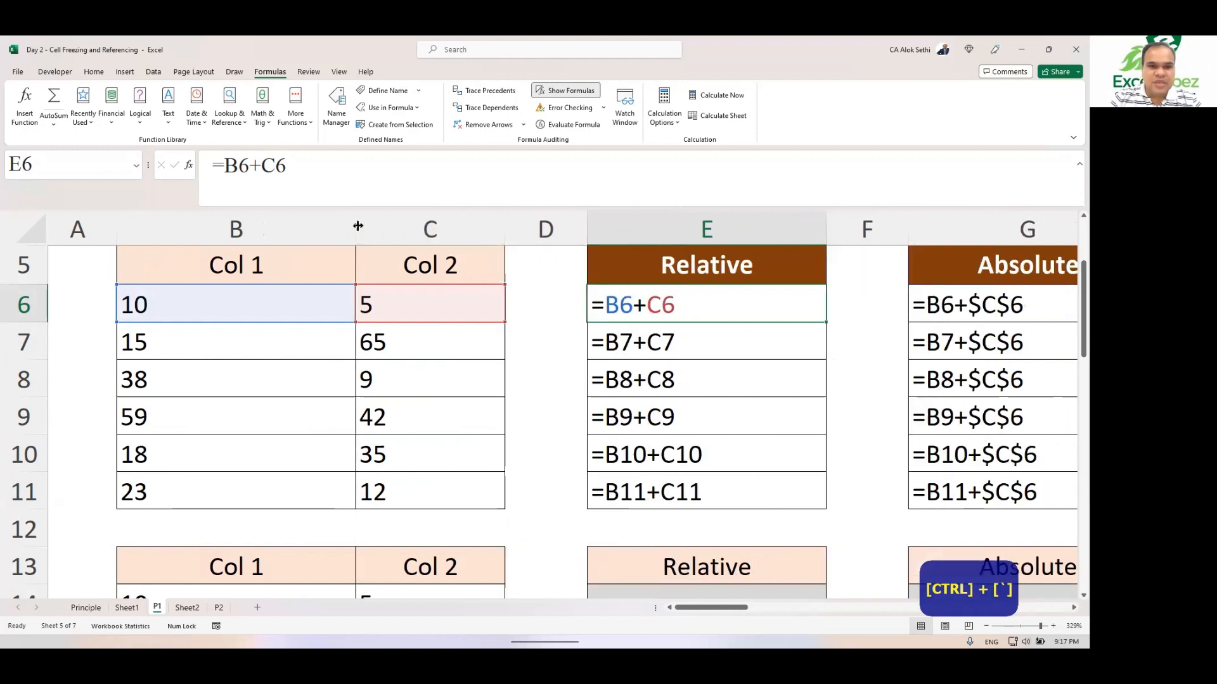
pyautogui.moveTo(355, 226); pyautogui.dragTo(251, 226)
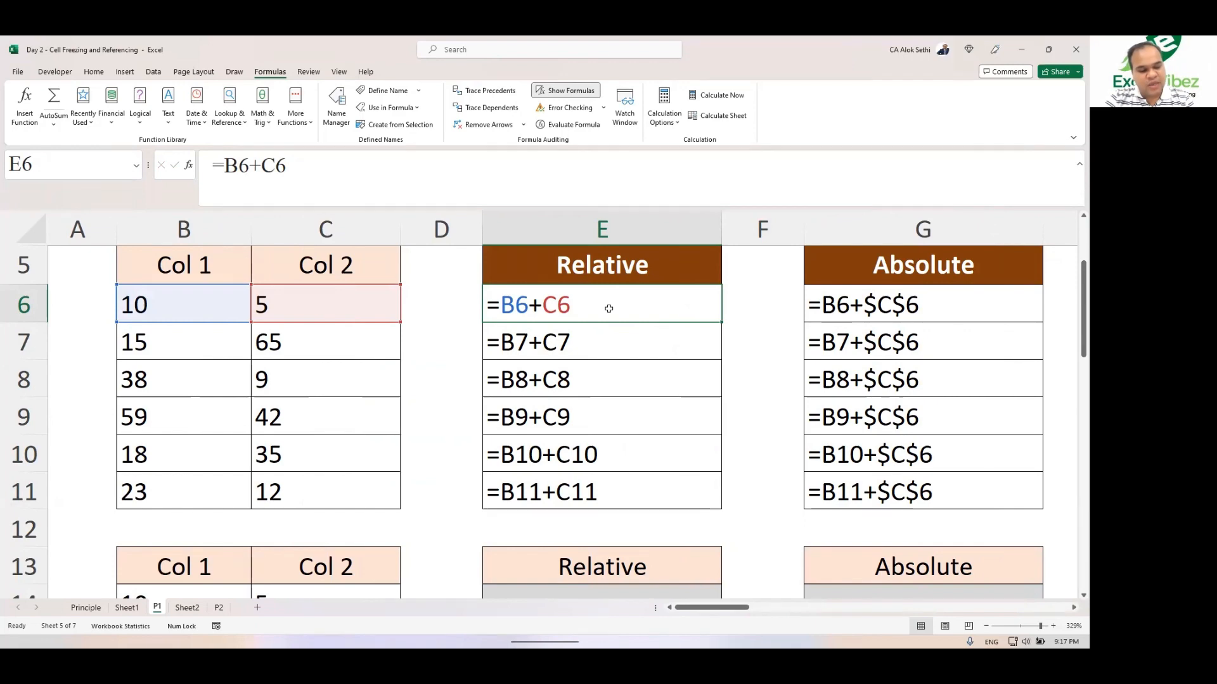
# Step: Toggle Show Formulas off and on repeatedly to compare formulas with values
pyautogui.hotkey('ctrl', '`')
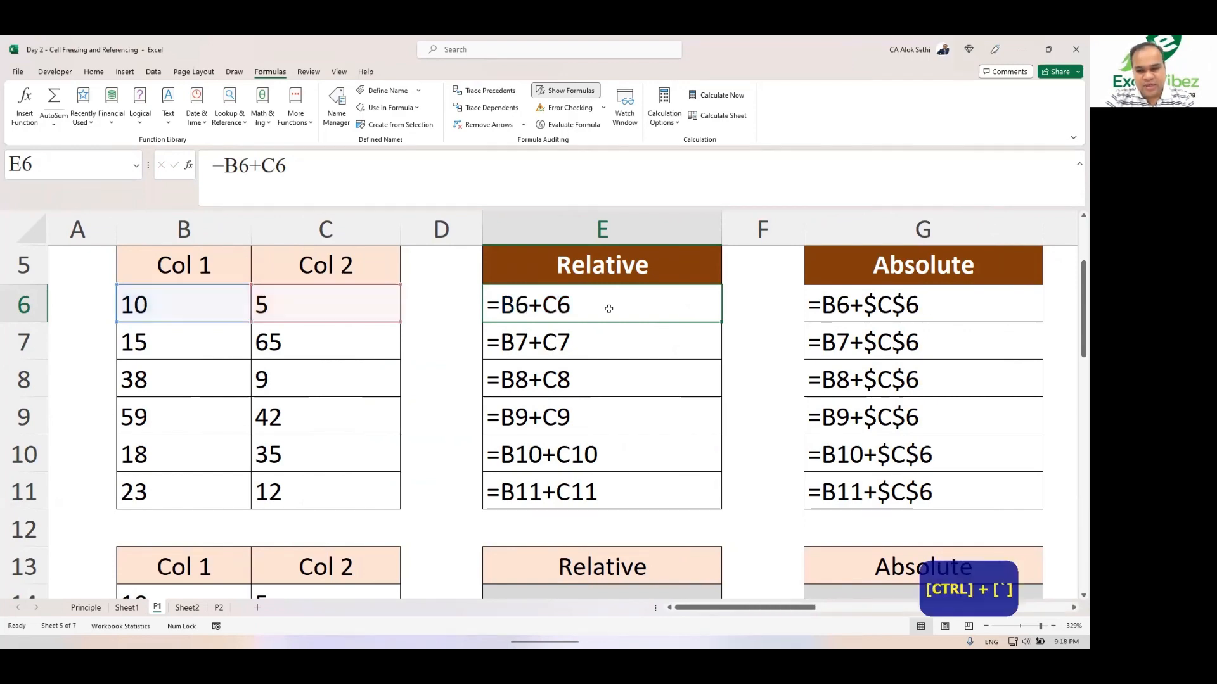
pyautogui.hotkey('ctrl', '`')
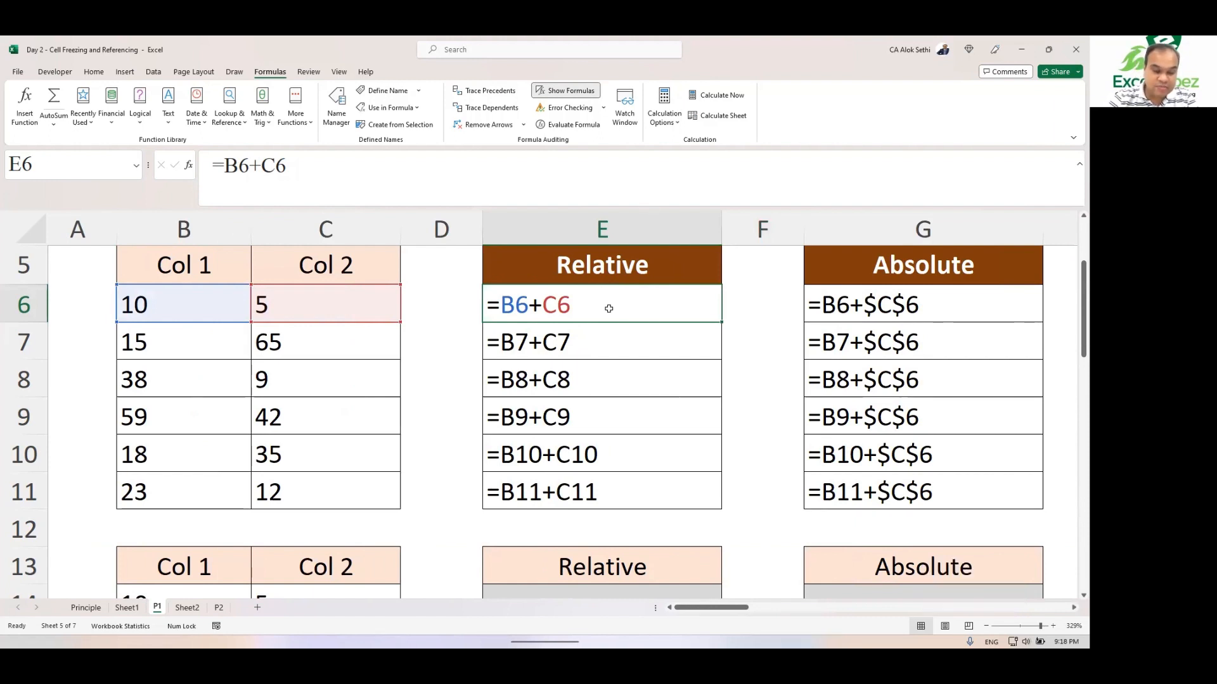
pyautogui.hotkey('ctrl', '`')
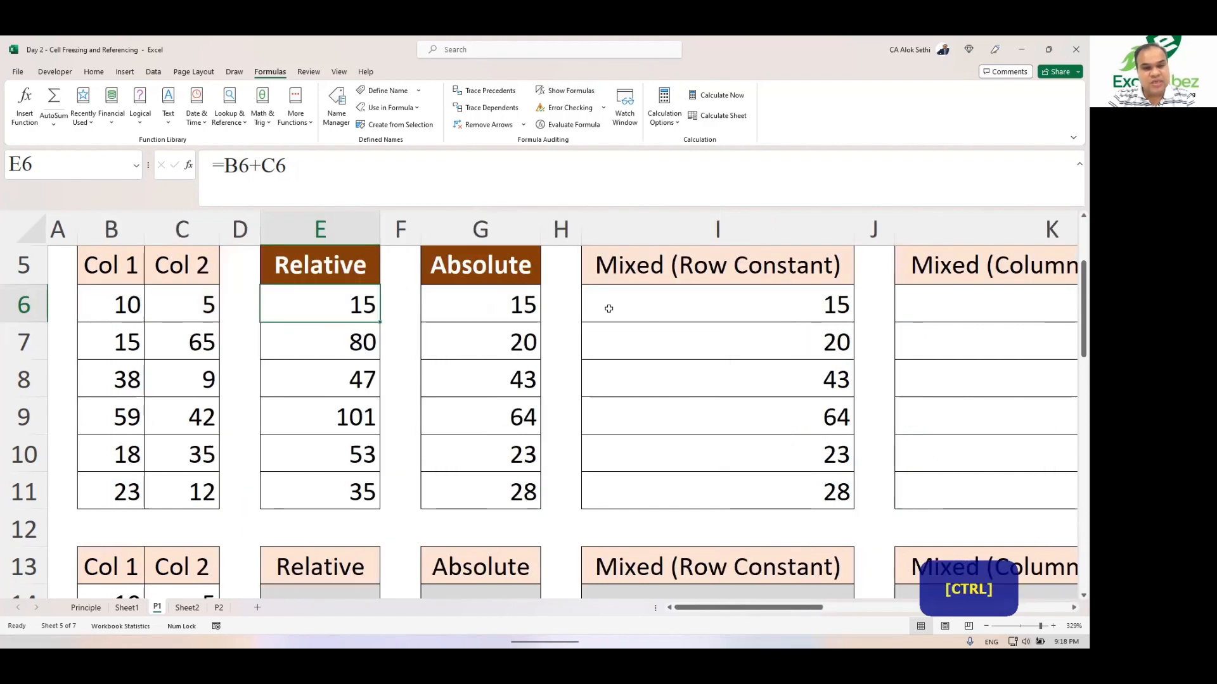
pyautogui.hotkey('ctrl', '`')
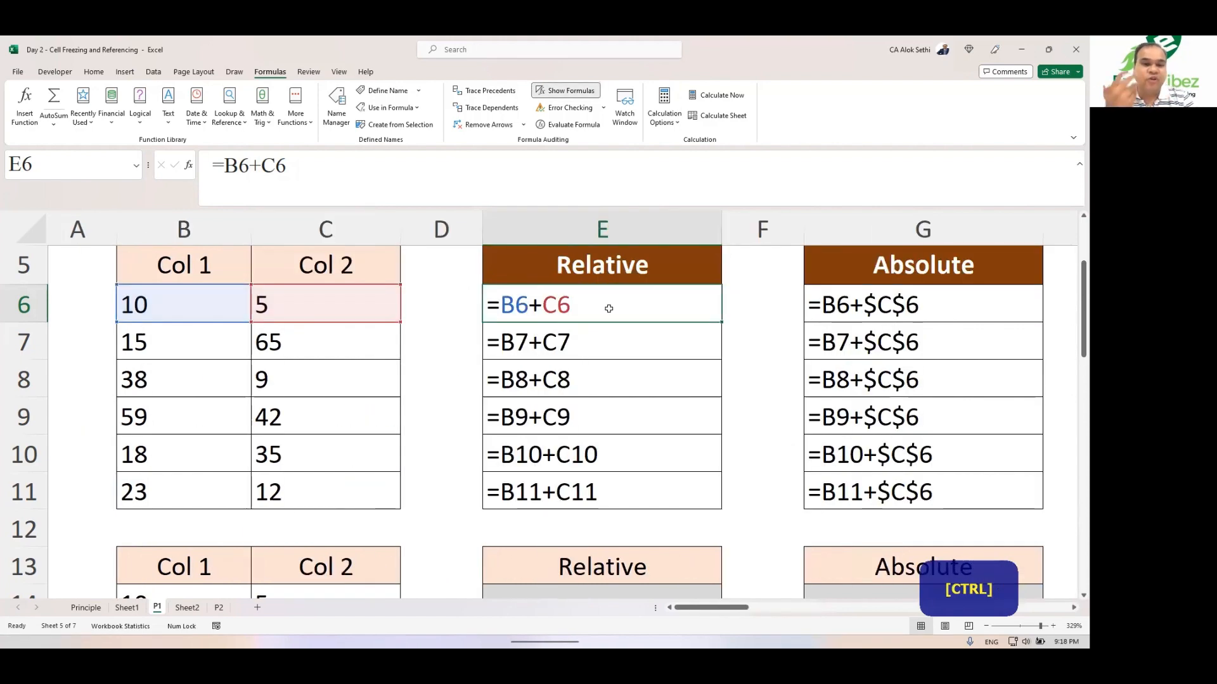
pyautogui.hotkey('ctrl', '`')
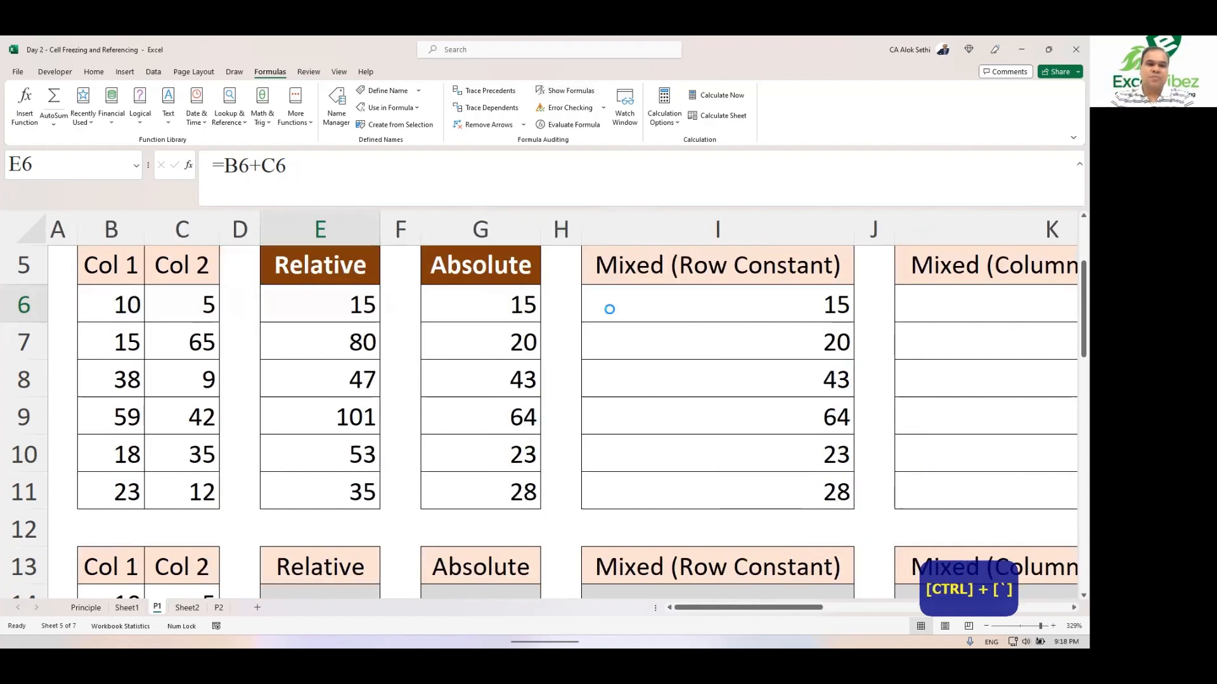
pyautogui.hotkey('ctrl', '`')
pyautogui.hotkey('ctrl', '`')
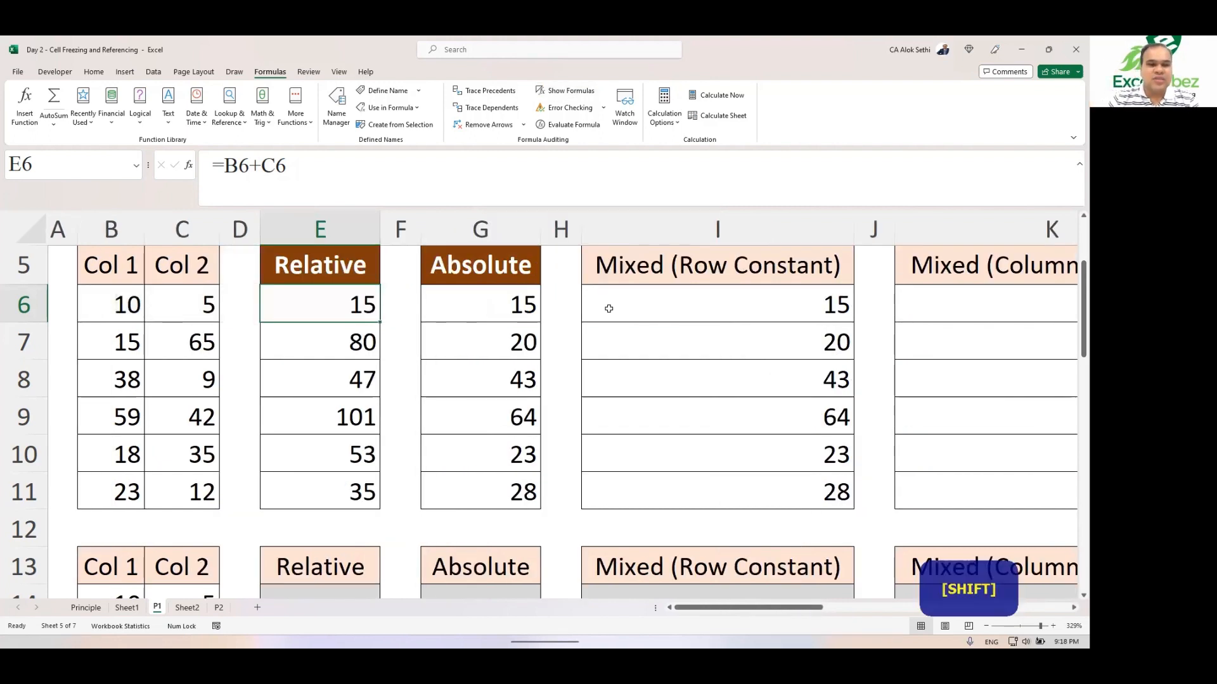
# Step: Copy the Relative cells E6 to E11, then cancel the copy
pyautogui.hotkey('shift', 'Down')
pyautogui.hotkey('shift', 'Down')
pyautogui.hotkey('shift', 'Down')
pyautogui.hotkey('shift', 'Down')
pyautogui.hotkey('shift', 'Down')
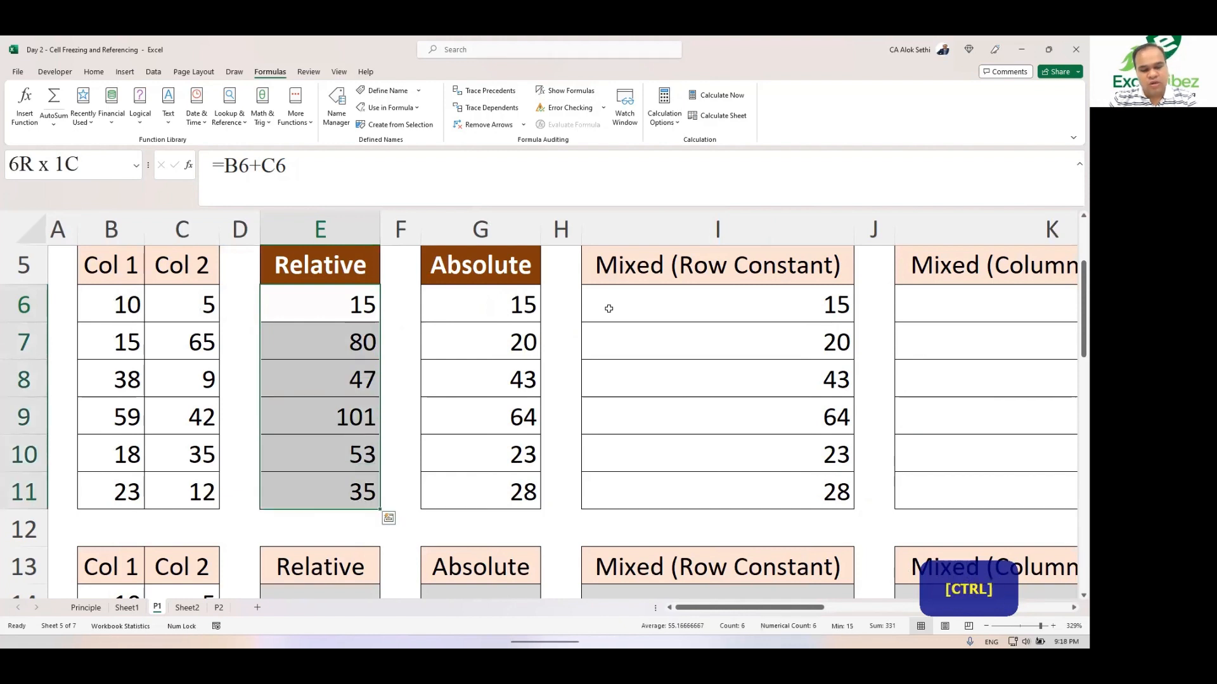
pyautogui.hotkey('ctrl', 'c')
pyautogui.press('Escape')
pyautogui.press('Right')
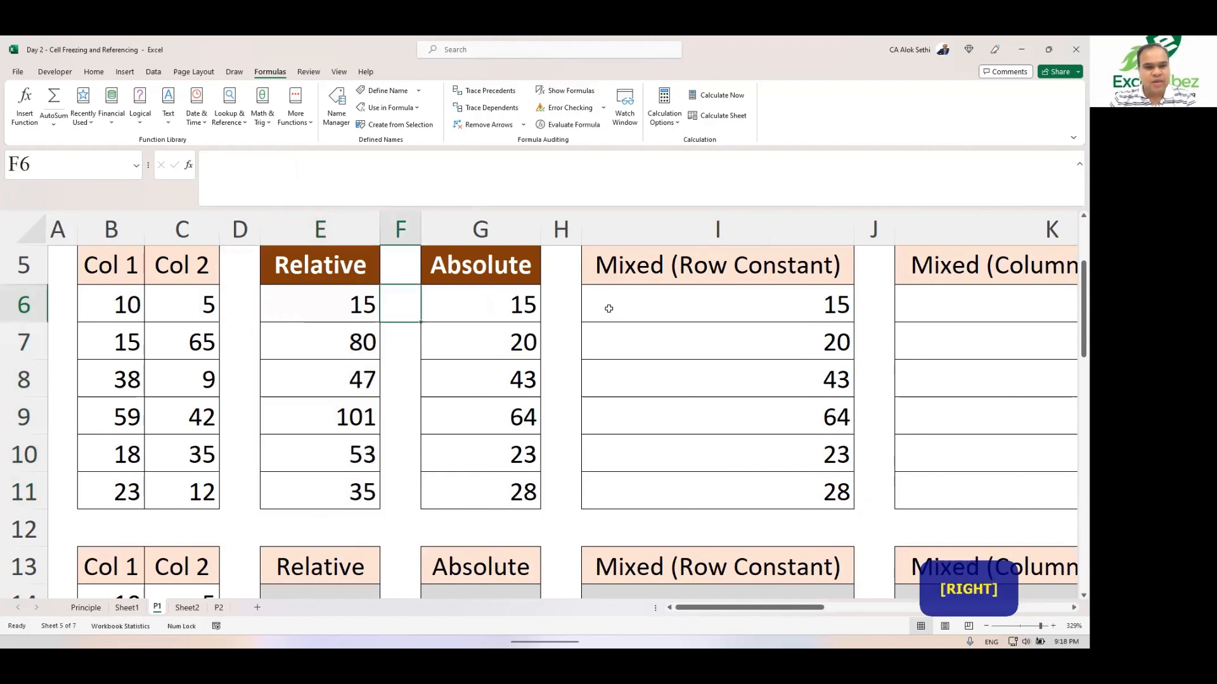
# Step: Enter the formula =C6 in cell F6 by pointing at cell C6
pyautogui.press('Left')
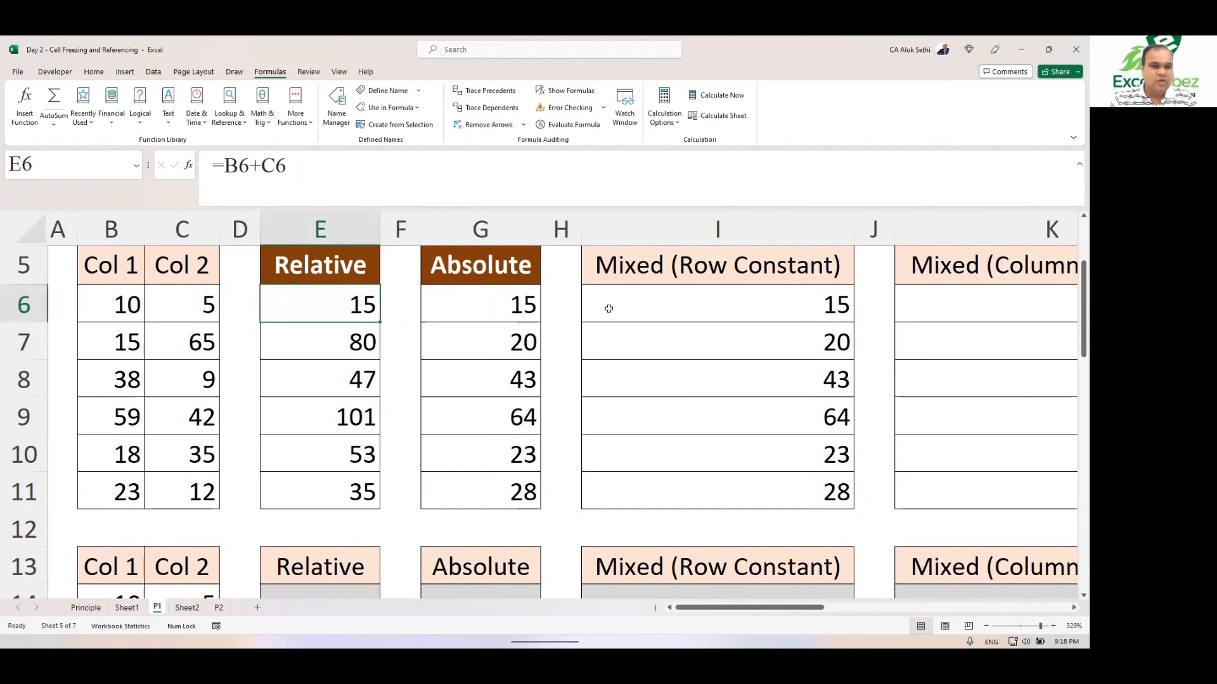
pyautogui.press('Right')
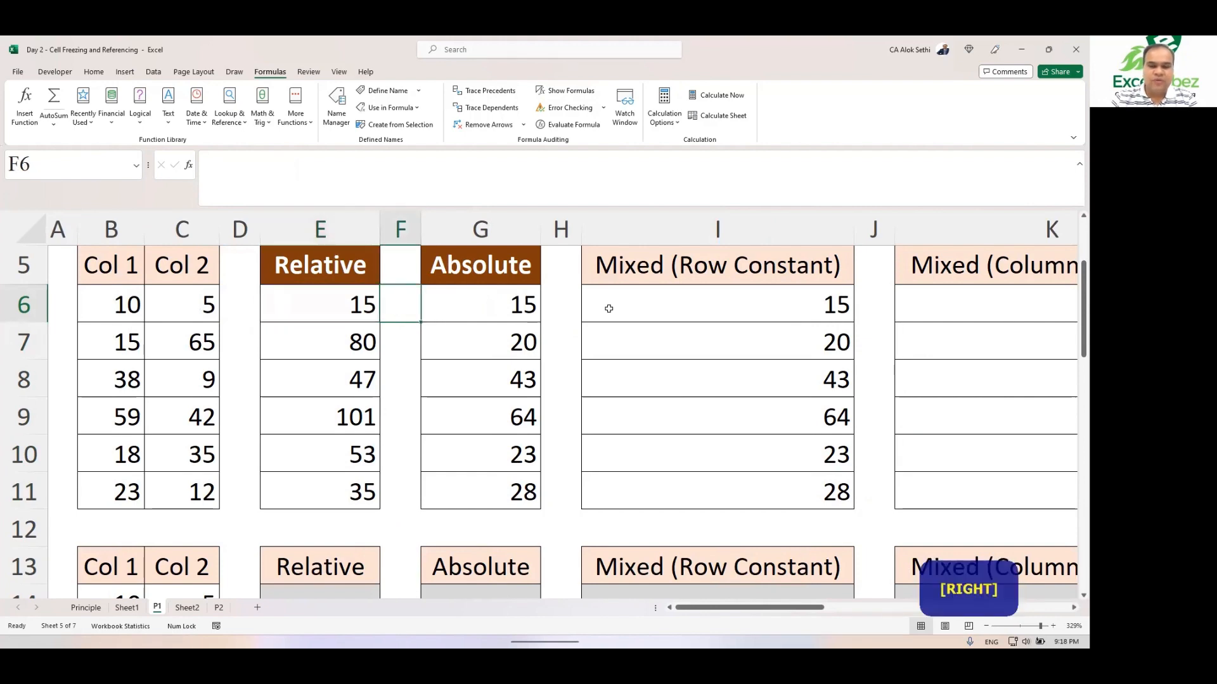
pyautogui.write('=')
pyautogui.press('Left')
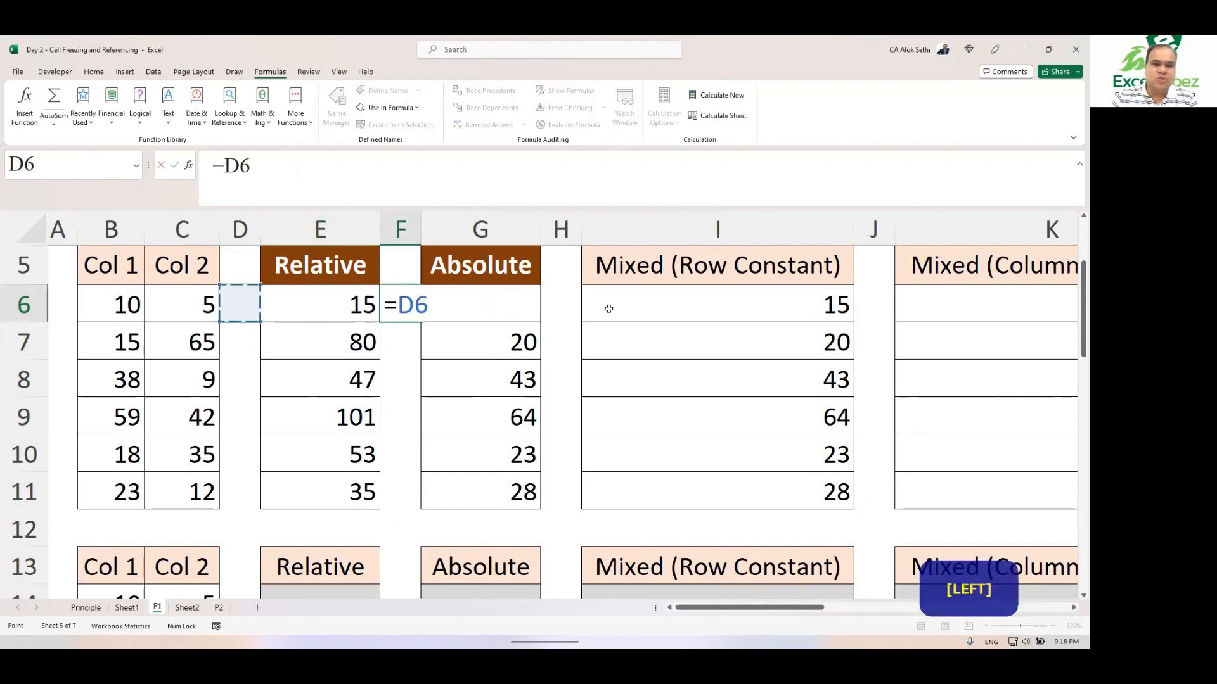
pyautogui.press('Left')
pyautogui.press('Return')
# Step: Fill F6's formula down through F11, then clear cells F6 to F11
pyautogui.press('Up')
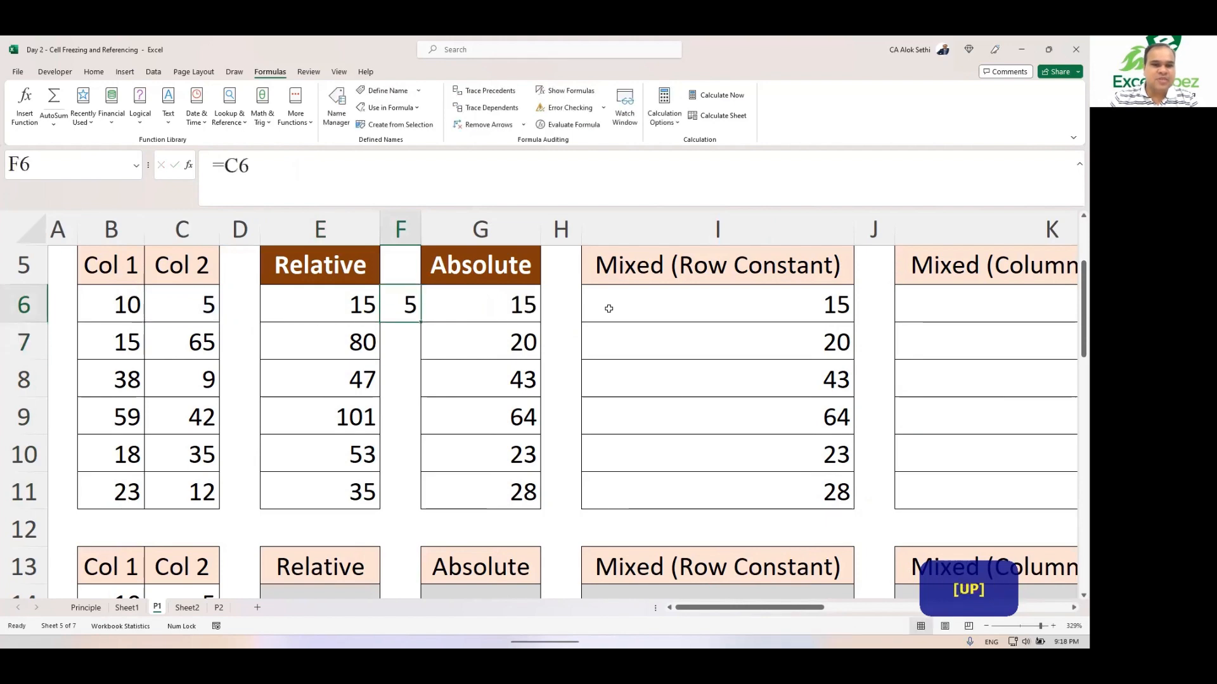
pyautogui.hotkey('shift', 'Down')
pyautogui.hotkey('shift', 'Down')
pyautogui.hotkey('shift', 'Down')
pyautogui.hotkey('shift', 'Down')
pyautogui.hotkey('shift', 'Down')
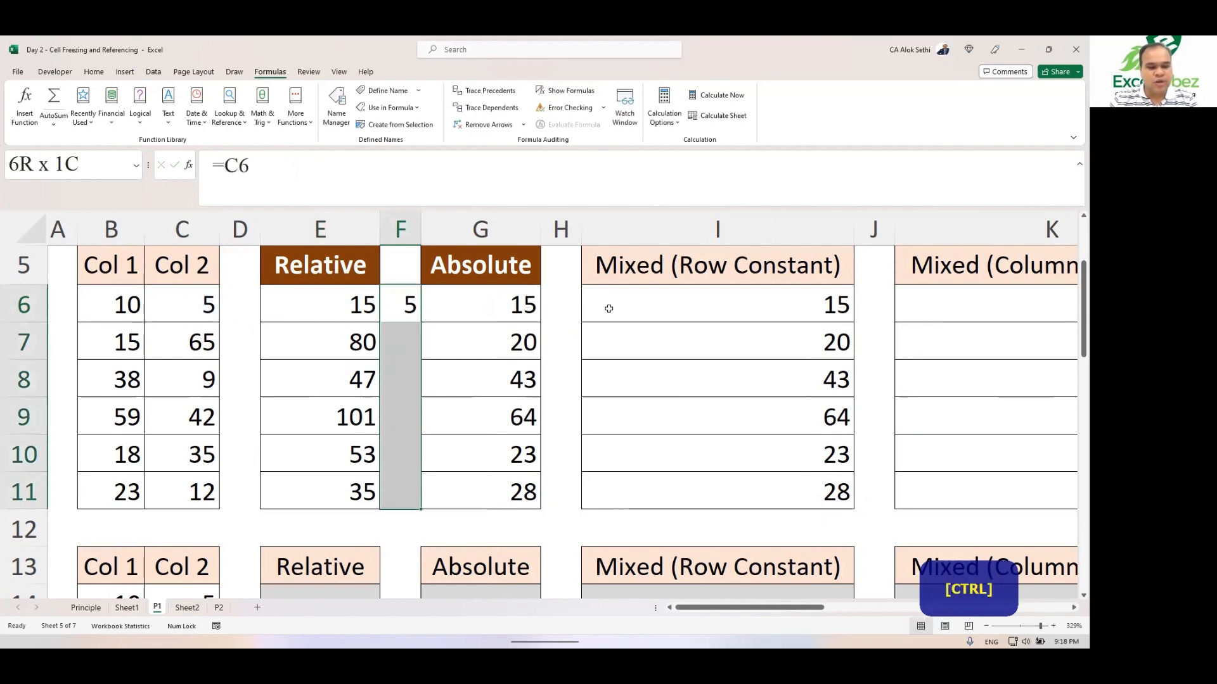
pyautogui.hotkey('ctrl', 'd')
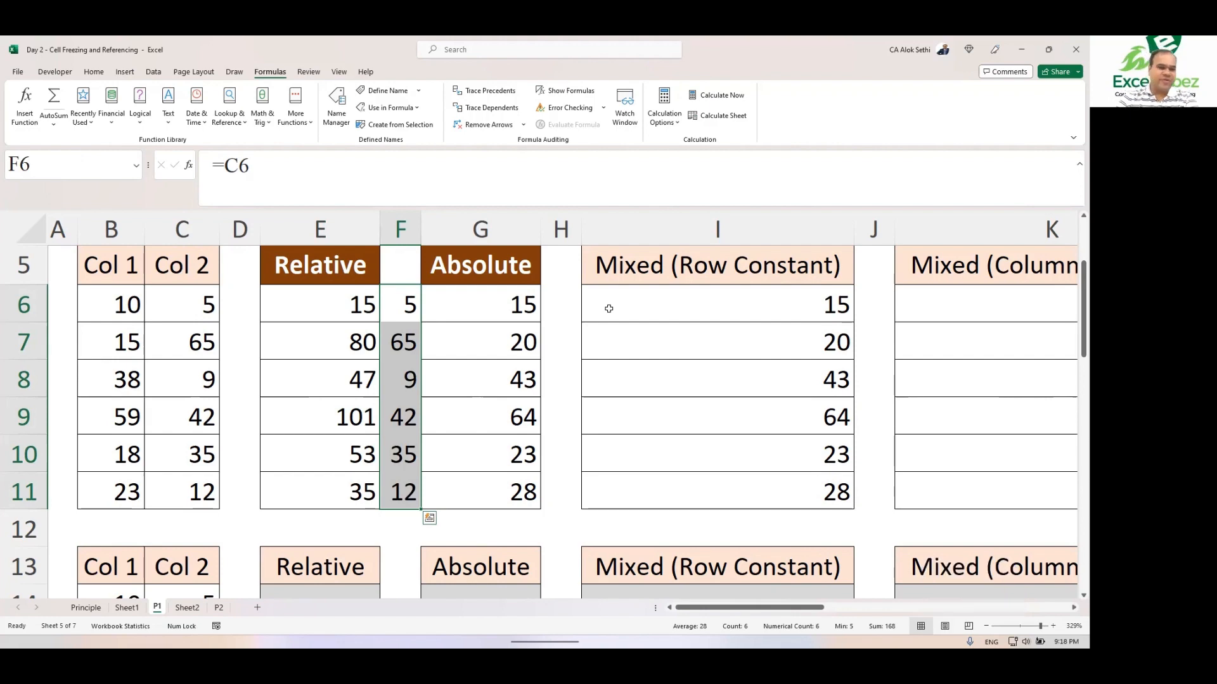
pyautogui.press('Delete')
# Step: Clear the existing formulas from the Absolute column cells G6 to G11
pyautogui.press('Right')
pyautogui.hotkey('shift', 'Down')
pyautogui.hotkey('shift', 'Down')
pyautogui.hotkey('shift', 'Down')
pyautogui.hotkey('shift', 'Down')
pyautogui.hotkey('shift', 'Down')
pyautogui.hotkey('shift', 'Down')
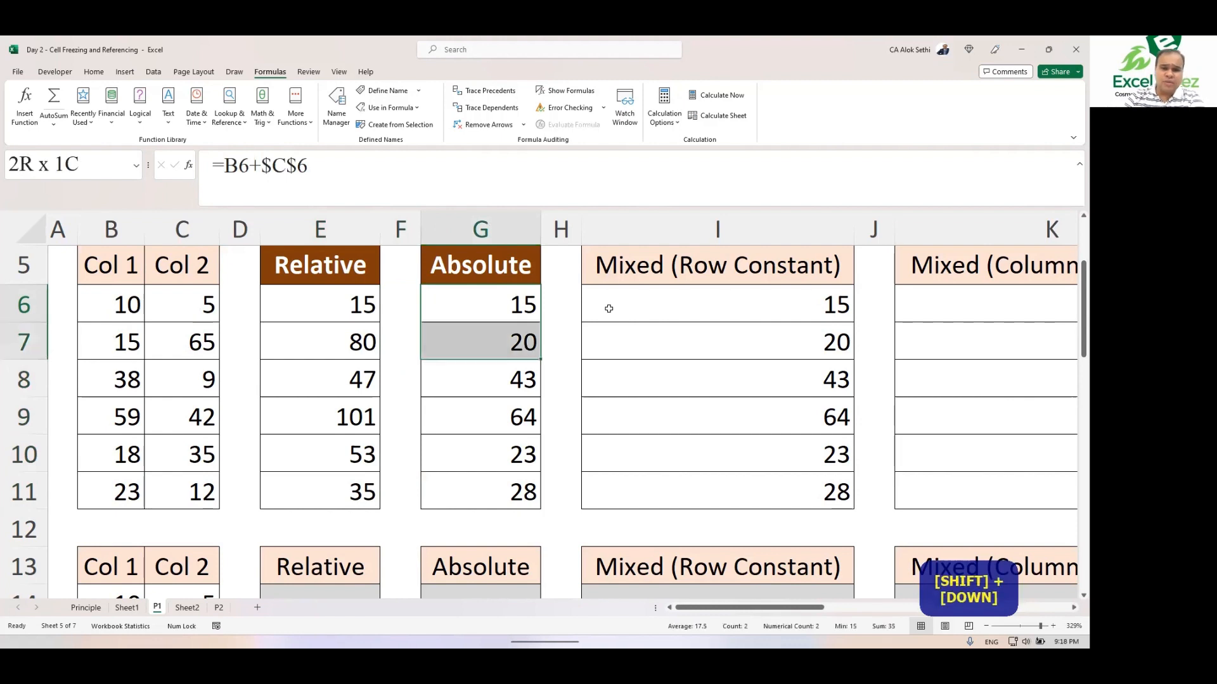
pyautogui.press('Delete')
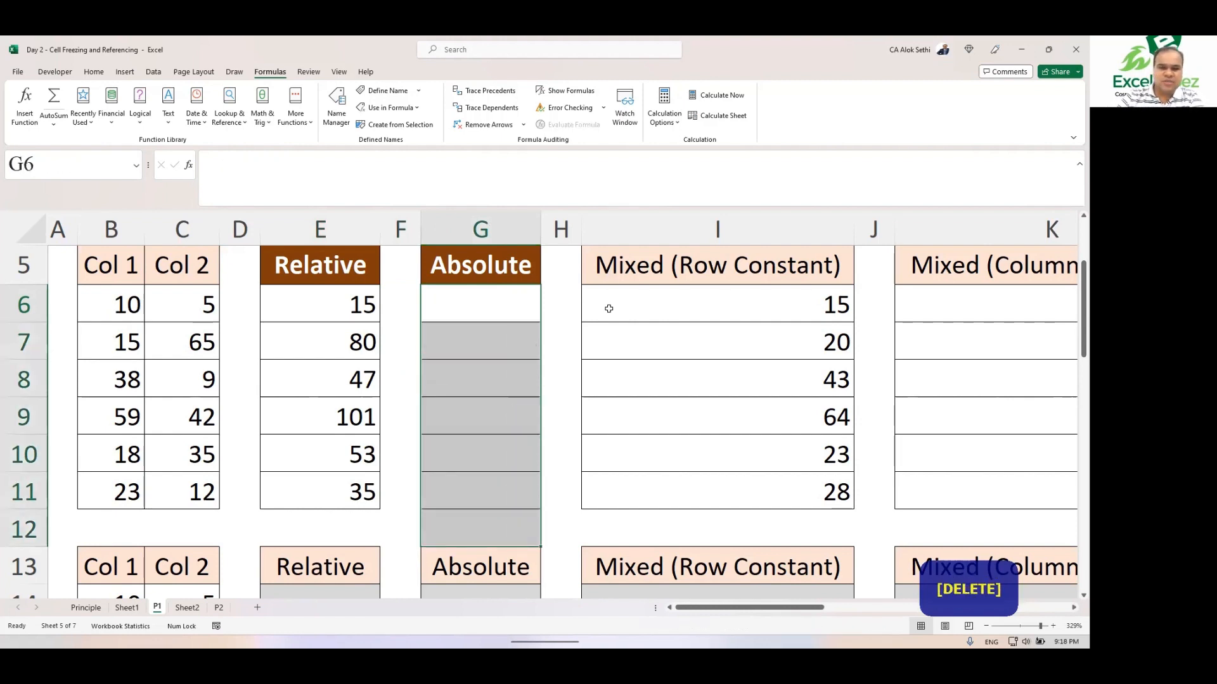
pyautogui.press('Up')
pyautogui.press('Left')
pyautogui.press('Down')
pyautogui.press('Right')
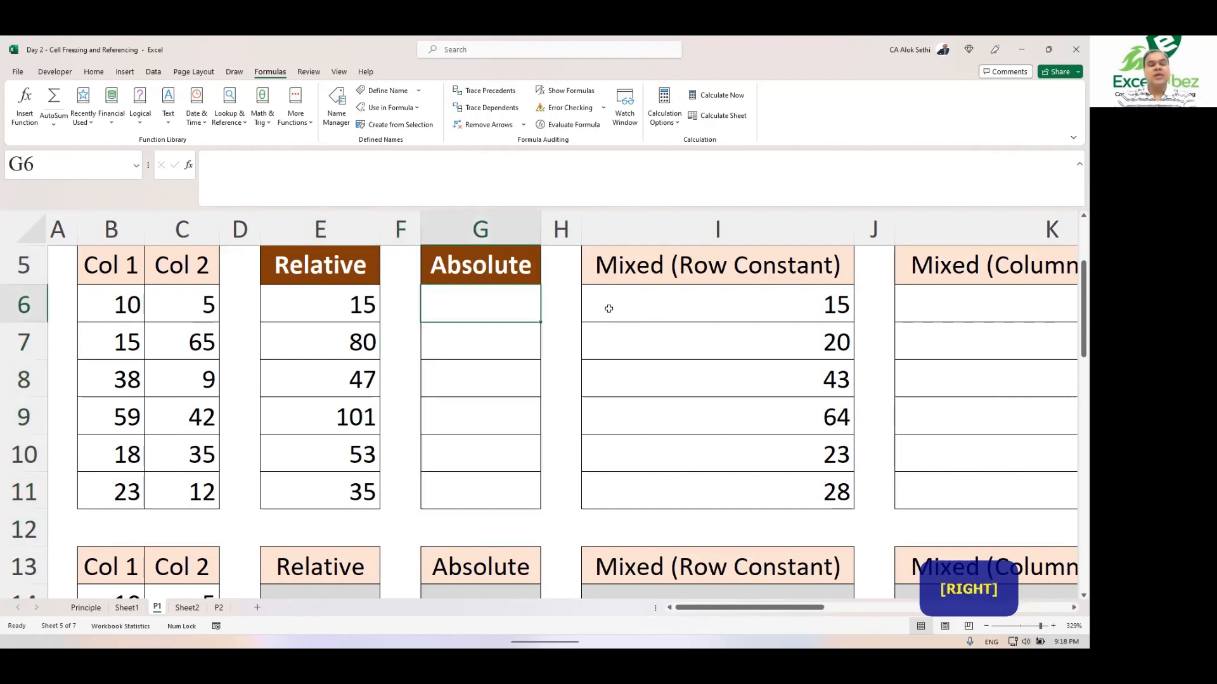